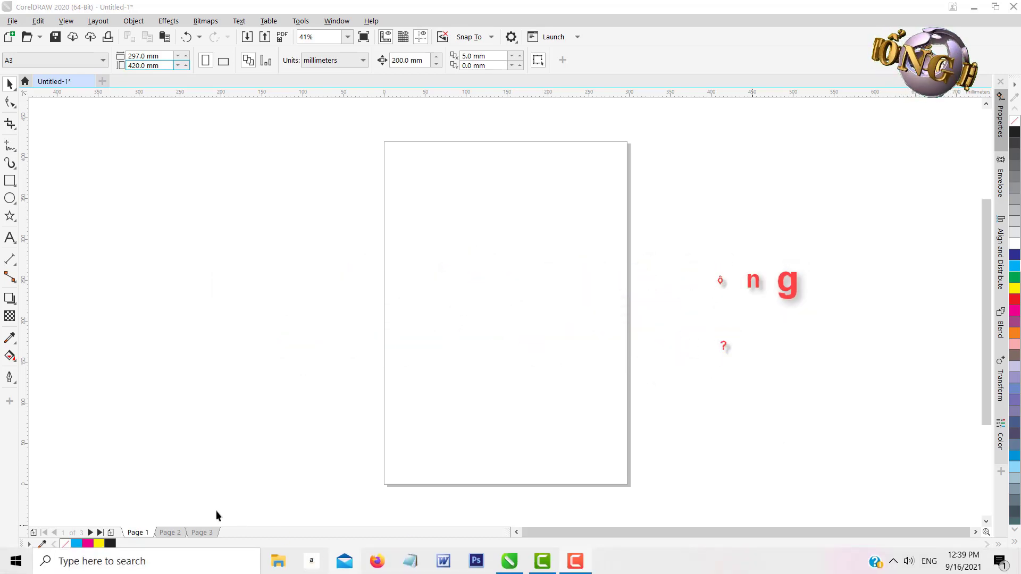
- Go to Page 2 and examine how the grey frame and cyan film rest on the exposure box
left_click(170, 532)
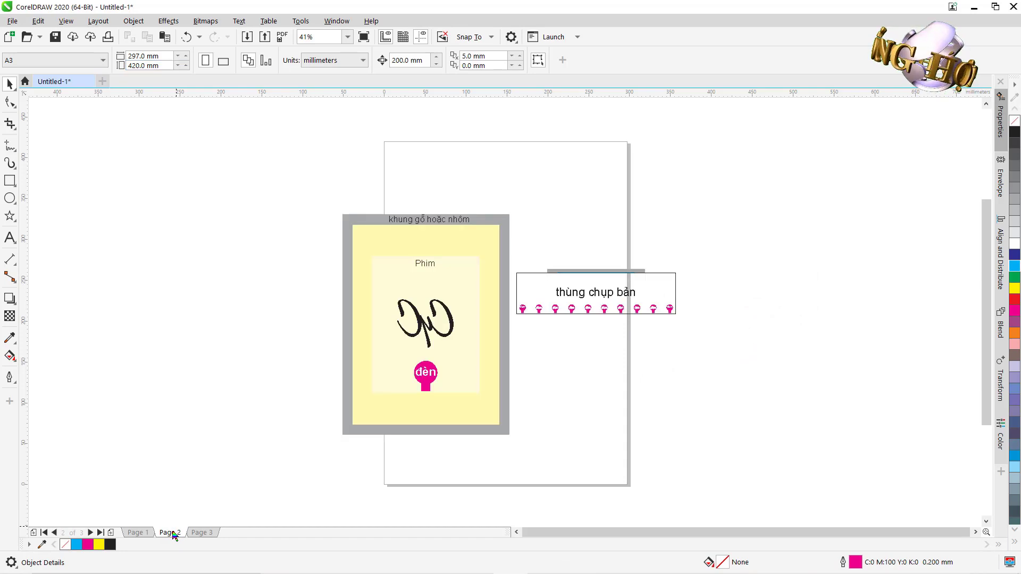
key("F4")
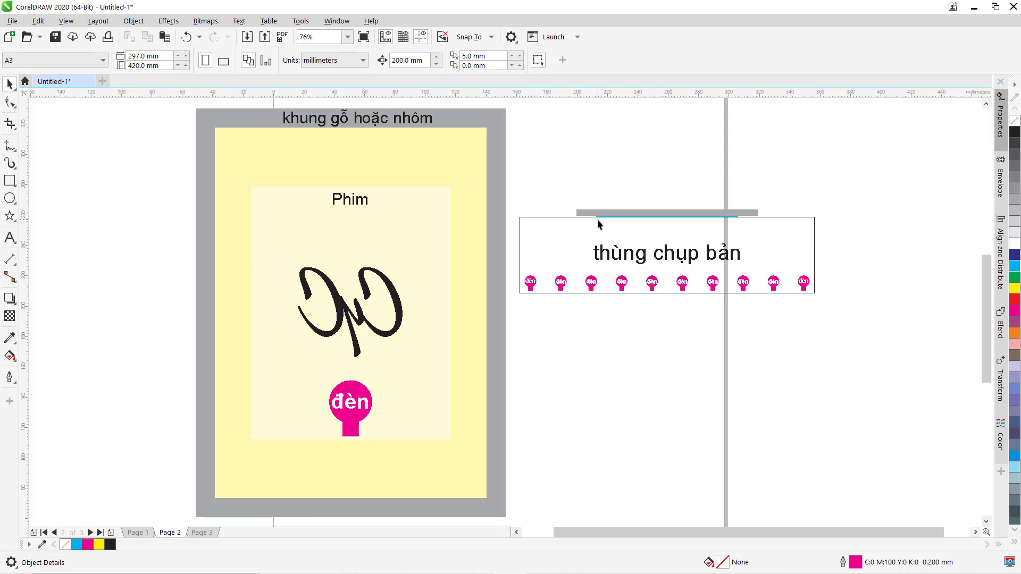
key("z")
left_click_drag(576, 201, 621, 236)
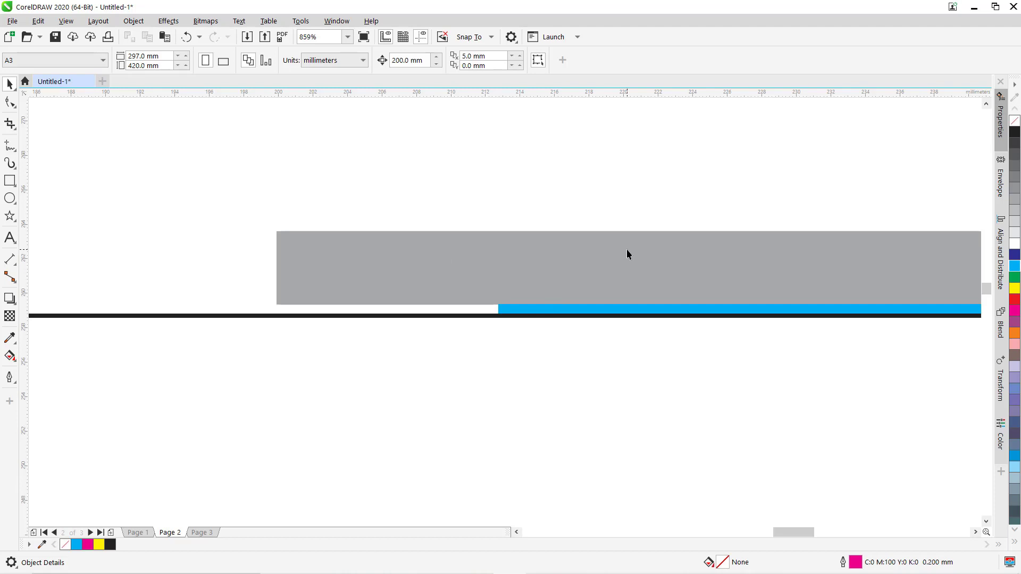
key("F4")
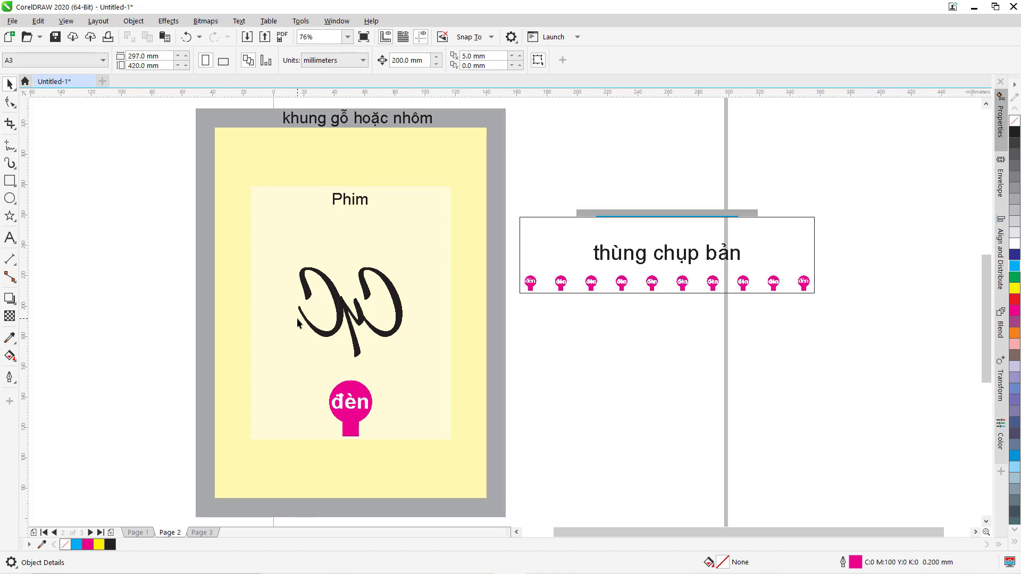
- Delete the magenta lamp, the pale film rectangle and the "Phim" label inside the yellow frame
left_click(367, 231)
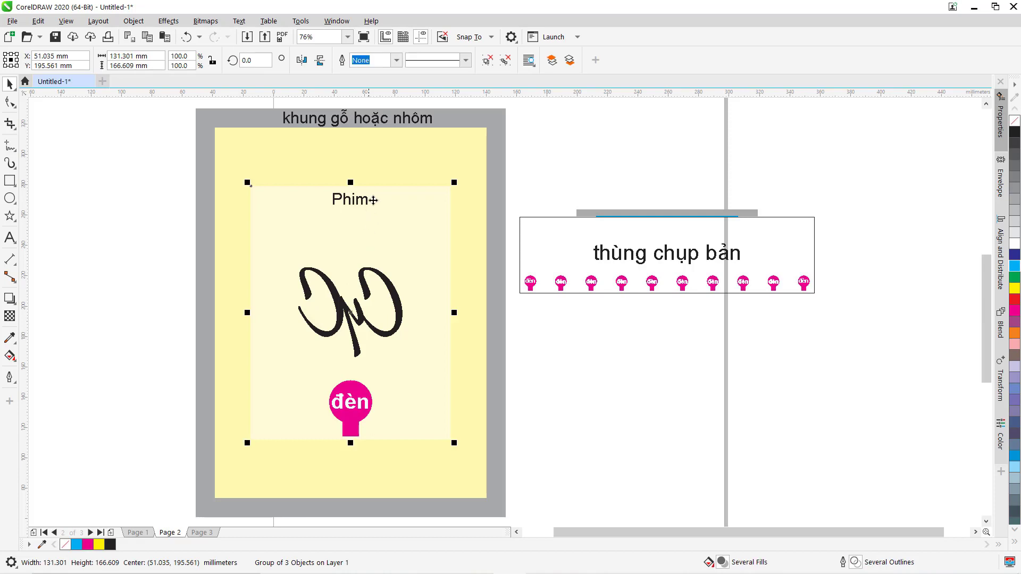
left_click(528, 166)
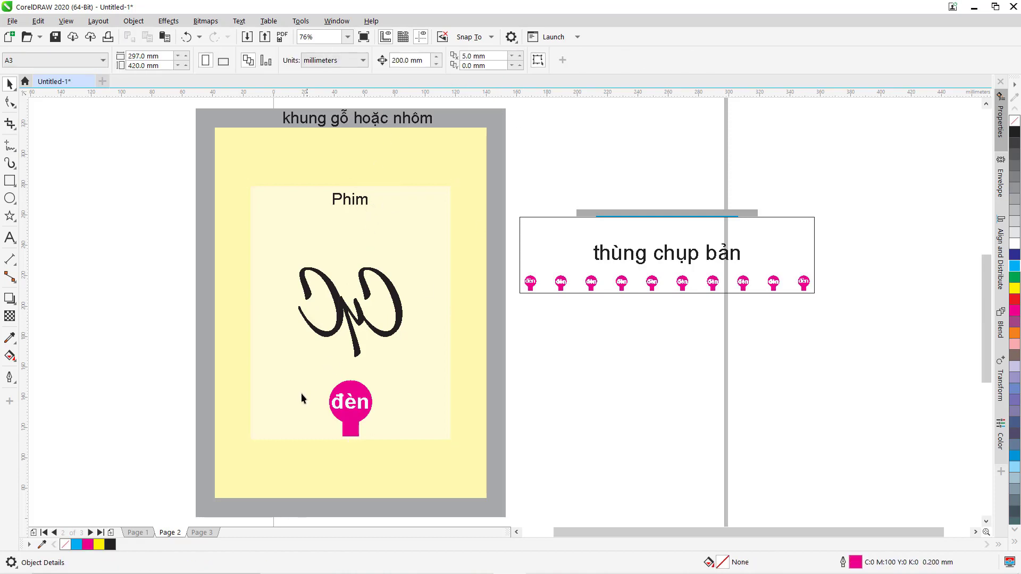
left_click(361, 415)
key("Delete")
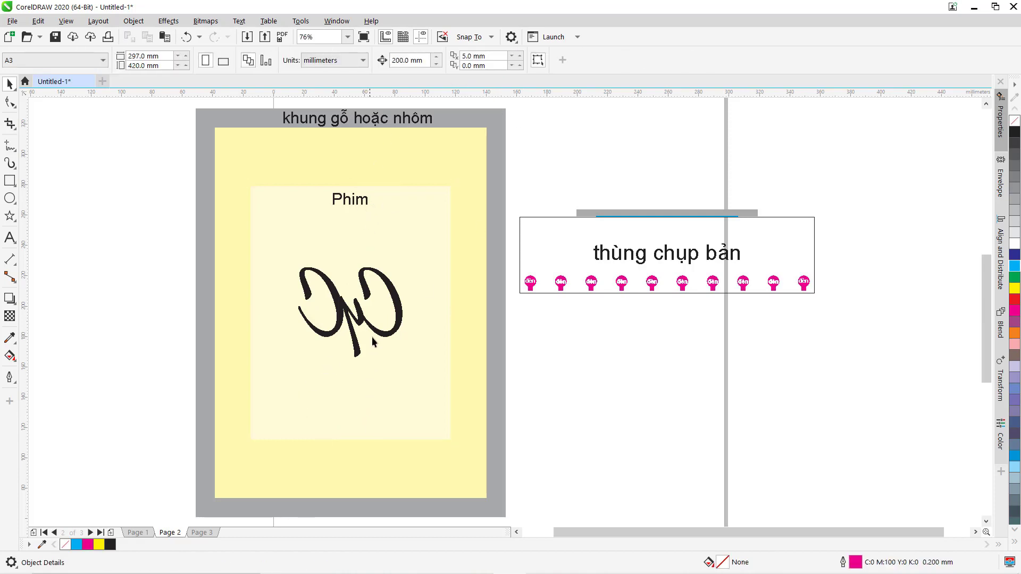
left_click(430, 266)
key("Delete")
left_click(364, 206)
key("Delete")
- Fill the mirrored script lettering in the yellow frame with white and check it up close
left_click(365, 277)
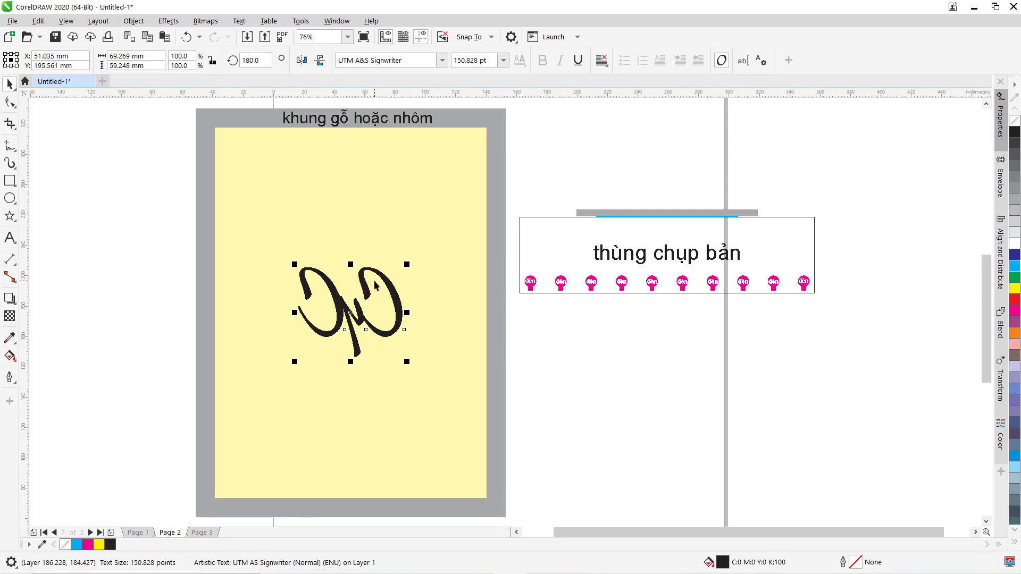
left_click(1015, 243)
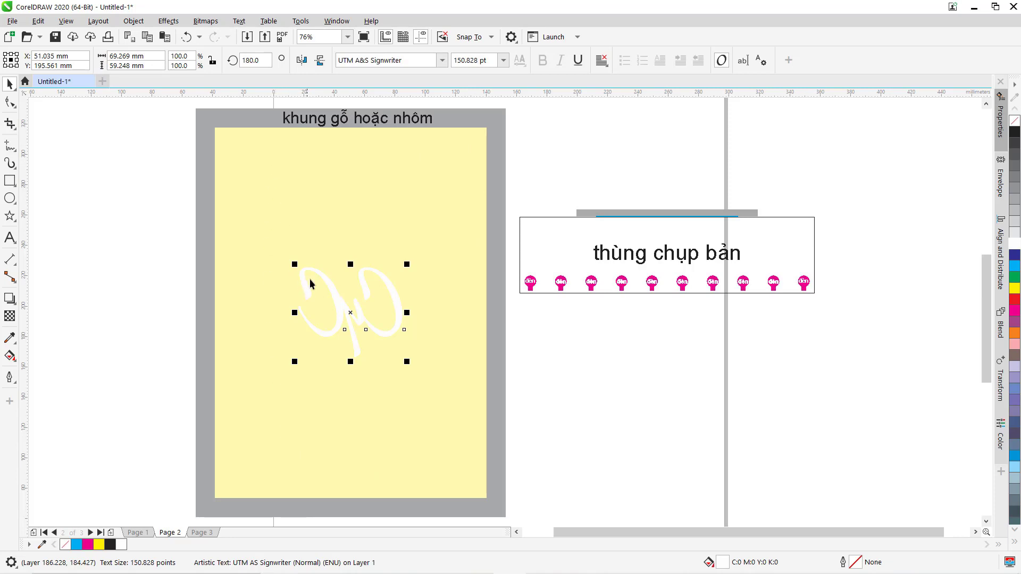
key("z")
left_click_drag(280, 250, 455, 394)
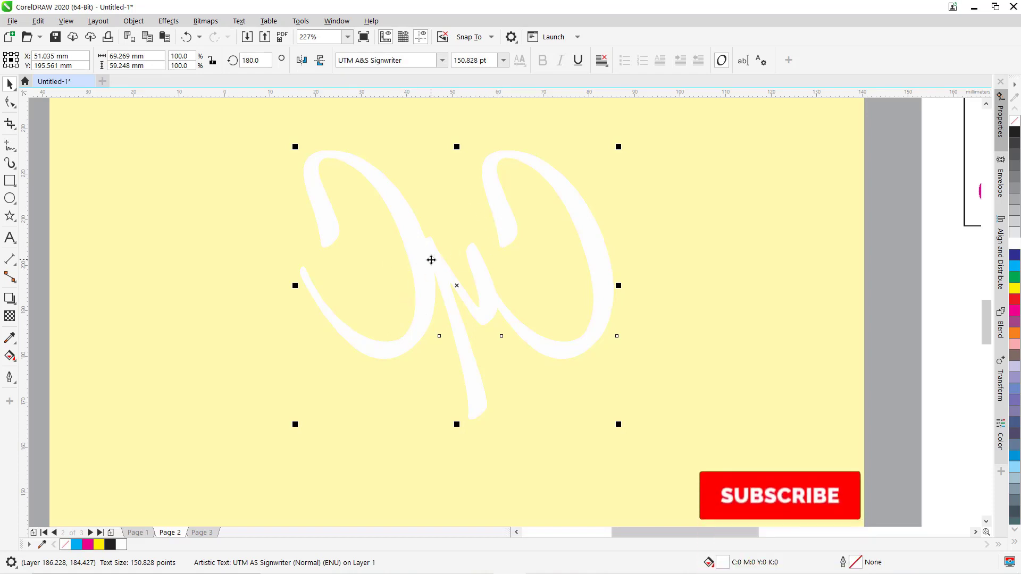
scroll(395, 323, "down", 3)
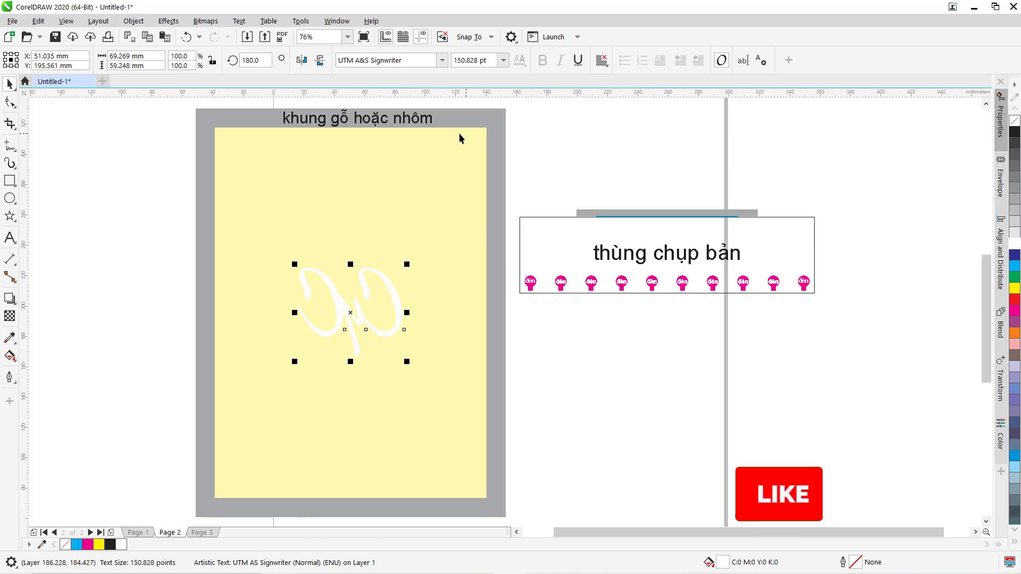
- Mirror the script lettering horizontally, try a magenta fill on it and change the fill to cyan
left_click(302, 60)
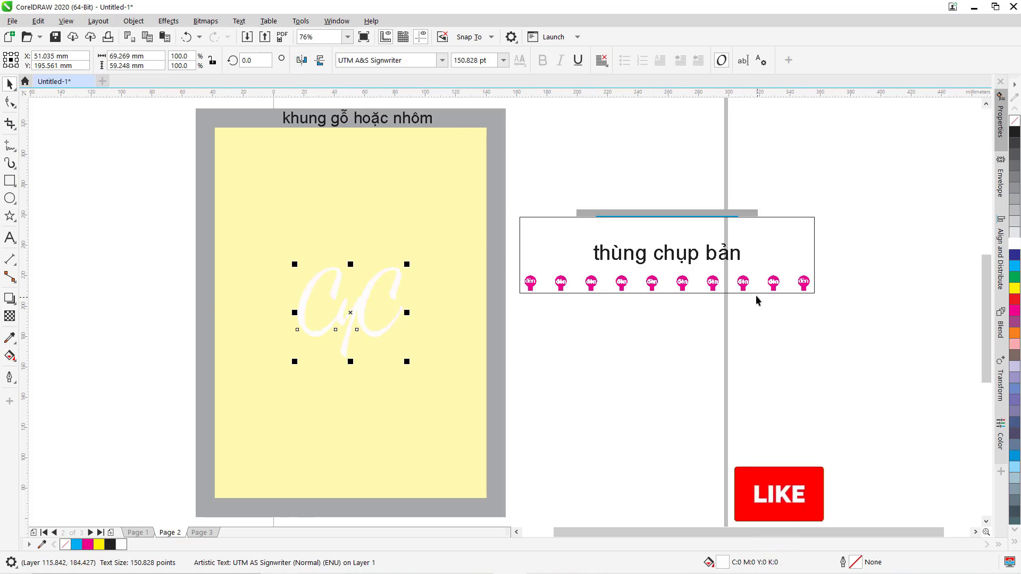
left_click(1015, 313)
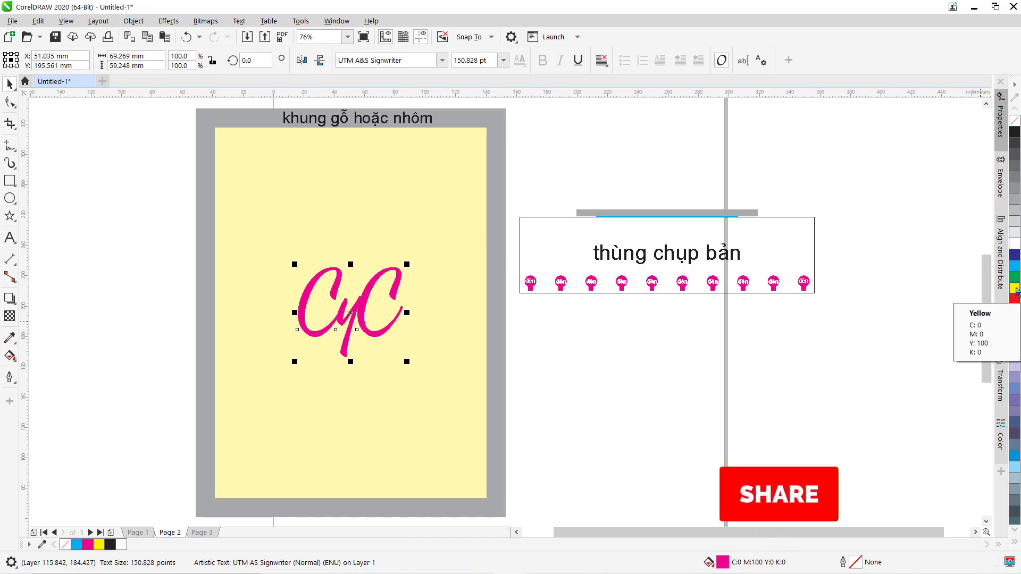
left_click(1015, 266)
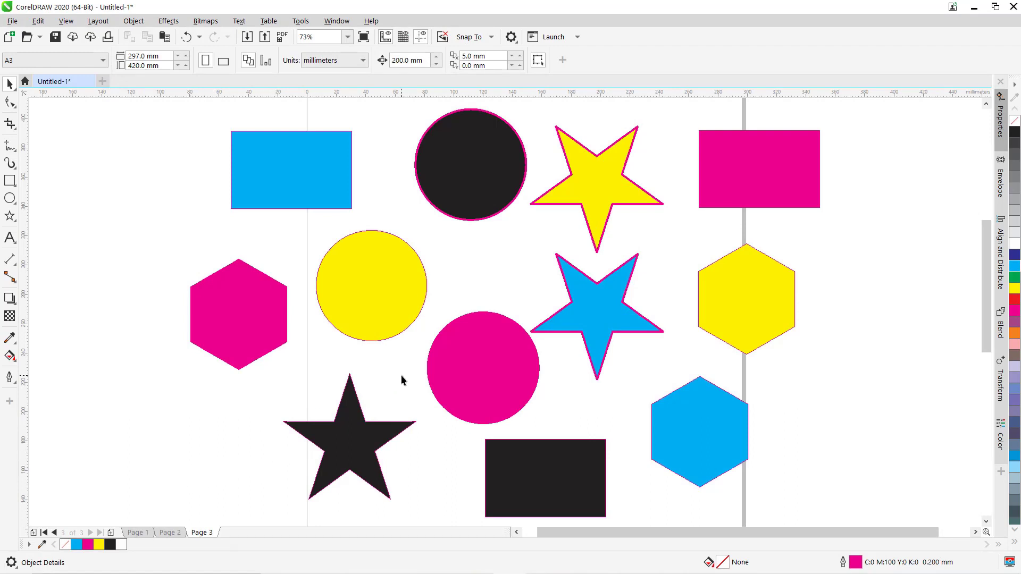
- Compare the outline widths of the yellow circle and the yellow star on Page 3
left_click(379, 319)
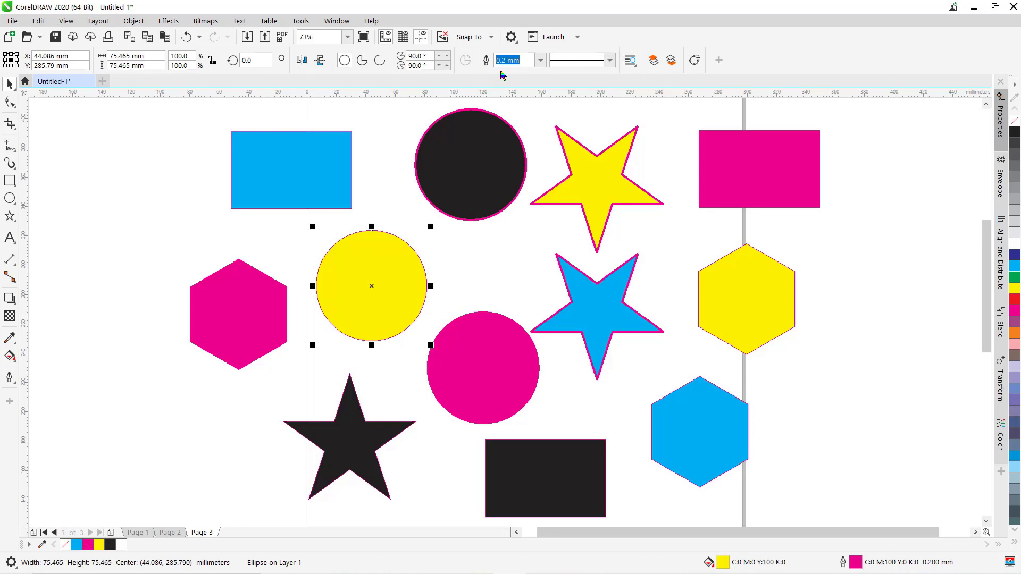
left_click(591, 179)
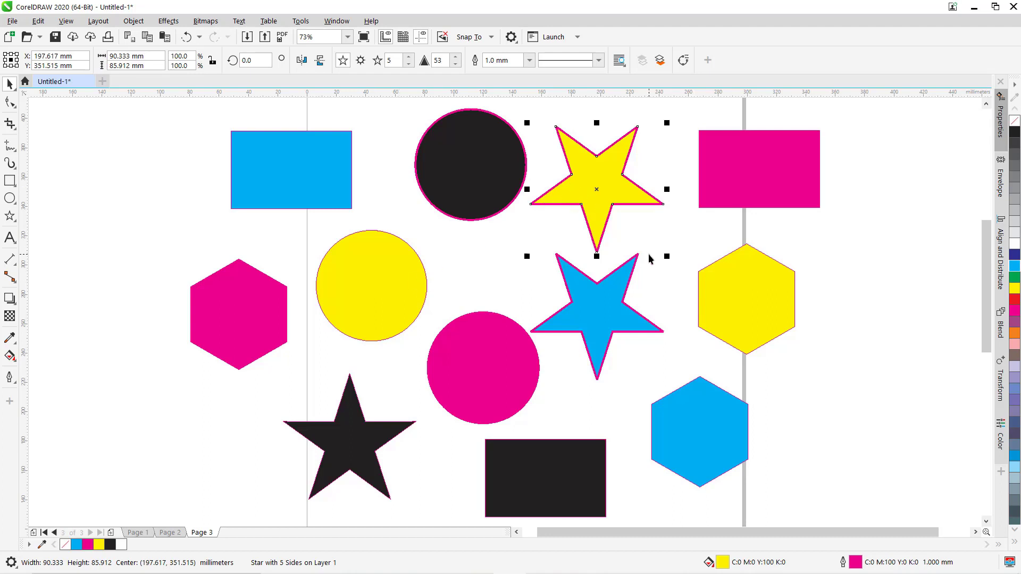
left_click(455, 276)
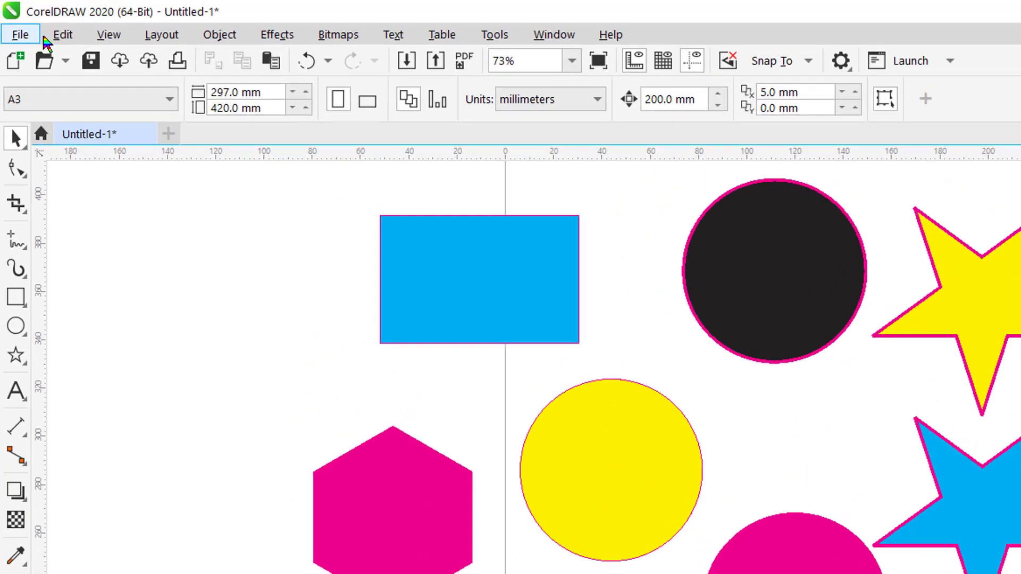
- Open Find and Replace for the shapes on Page 3
left_click(42, 21)
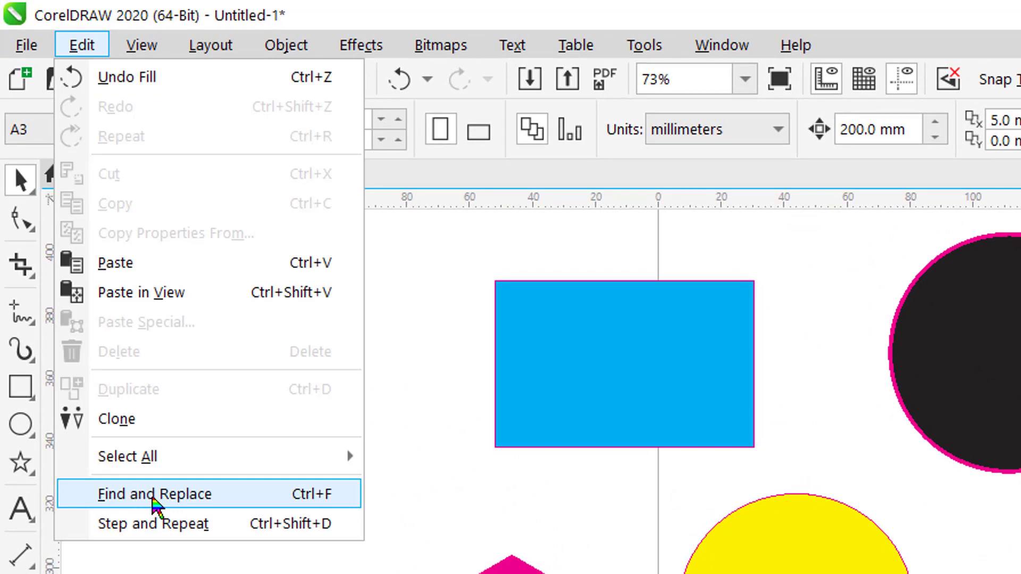
key("ctrl+f")
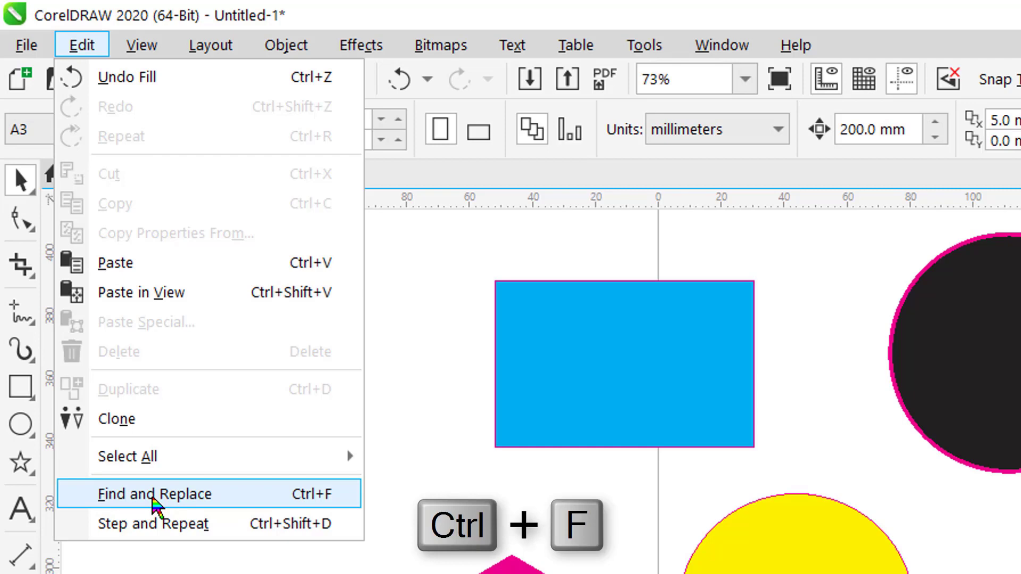
key("Escape")
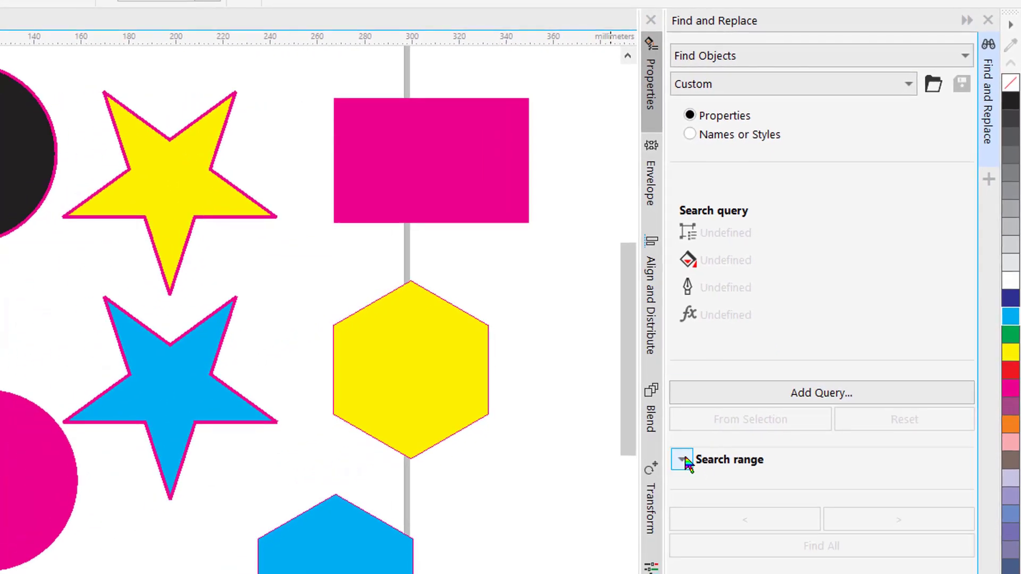
- Expand the search range options, try All pages and Pages, and set the range back to Current page
left_click(682, 461)
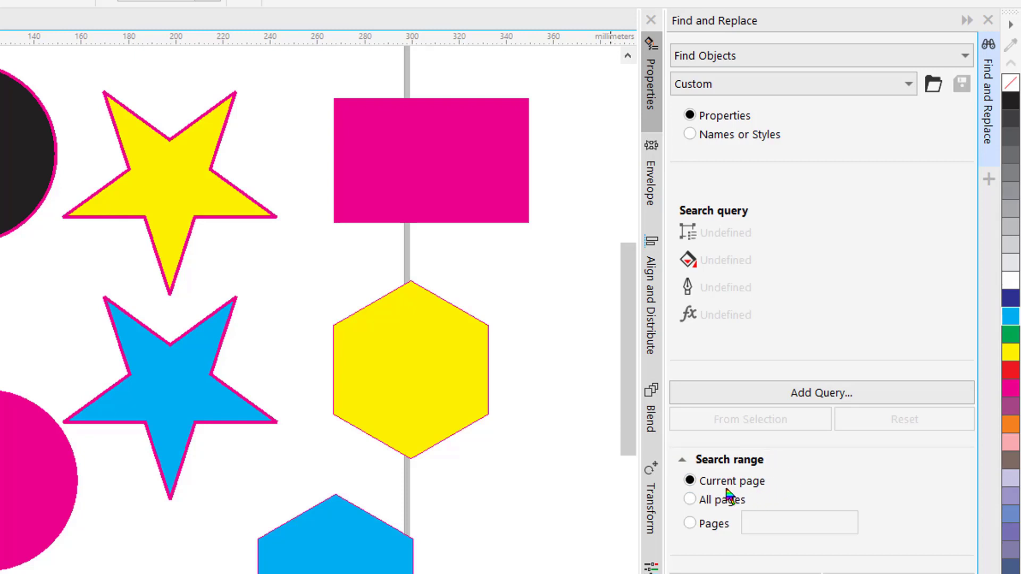
left_click(690, 502)
left_click(692, 523)
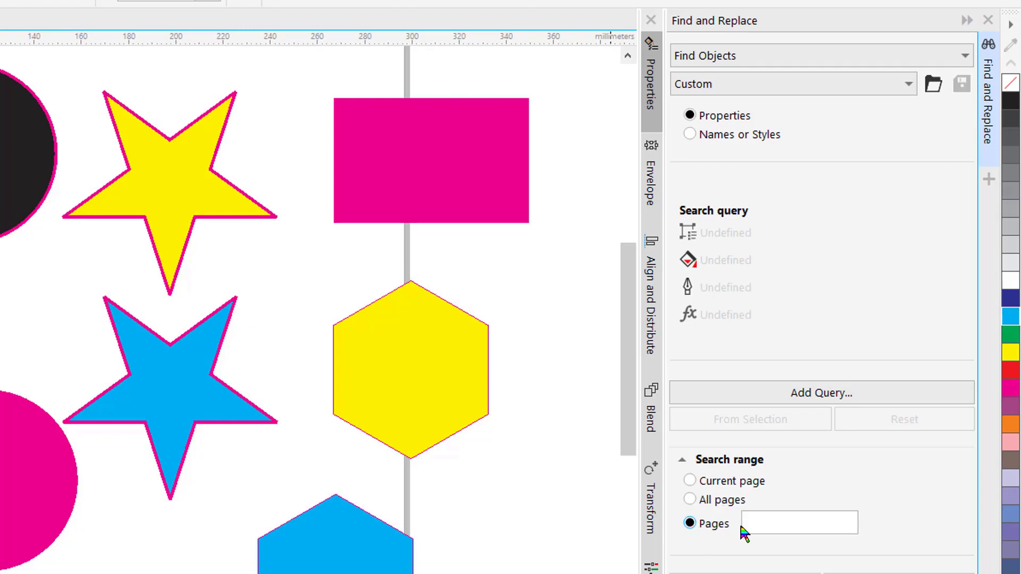
left_click(758, 526)
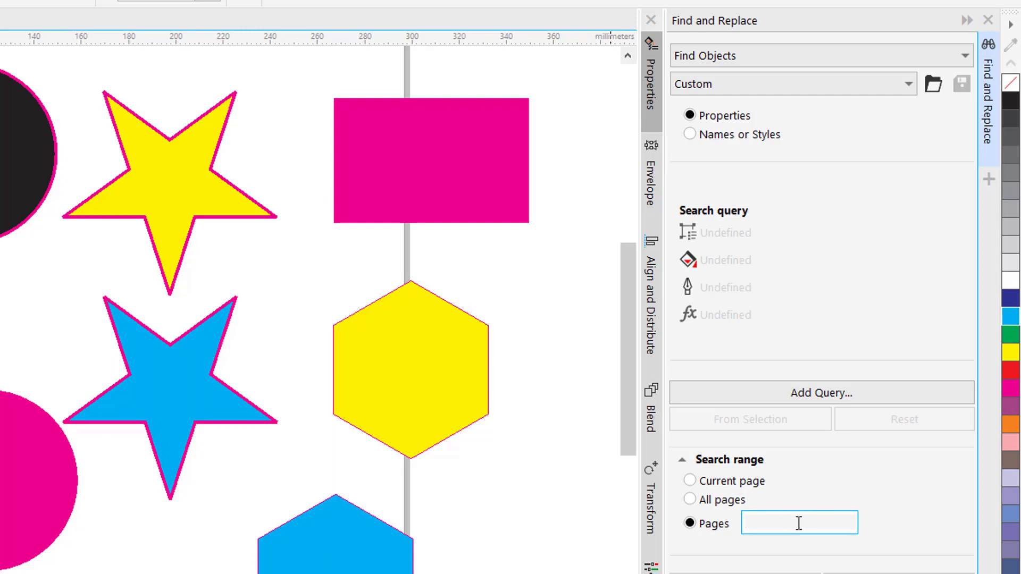
left_click(690, 481)
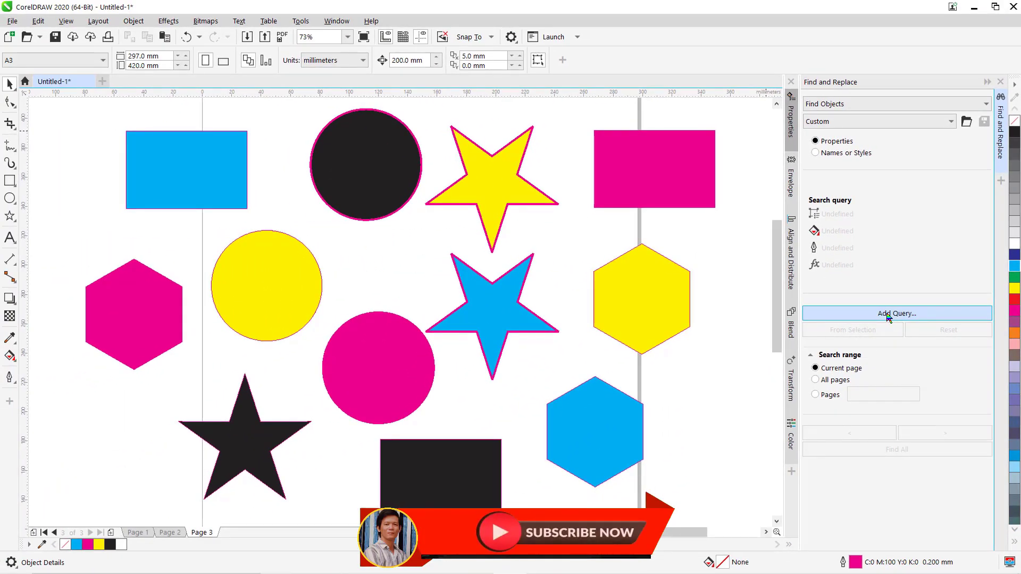
- Add a search query for Rectangles, find all of them on the current page, and clear the selection
left_click(889, 315)
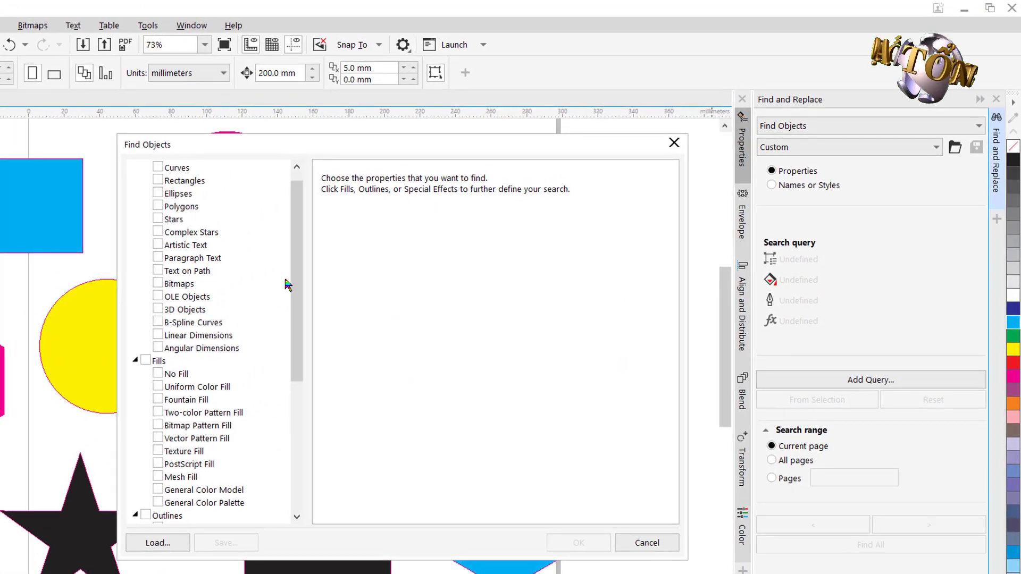
left_click(158, 181)
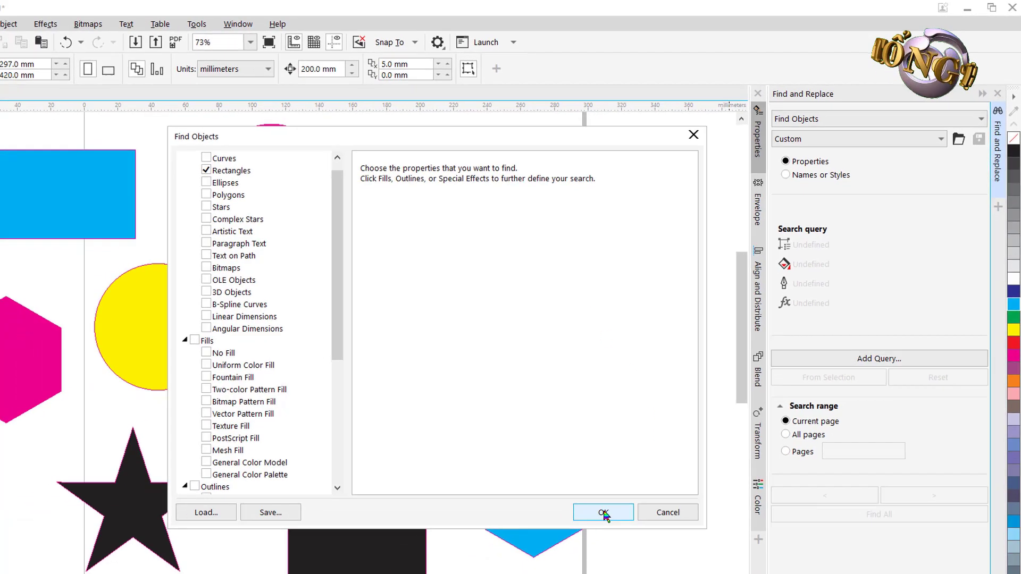
left_click(580, 542)
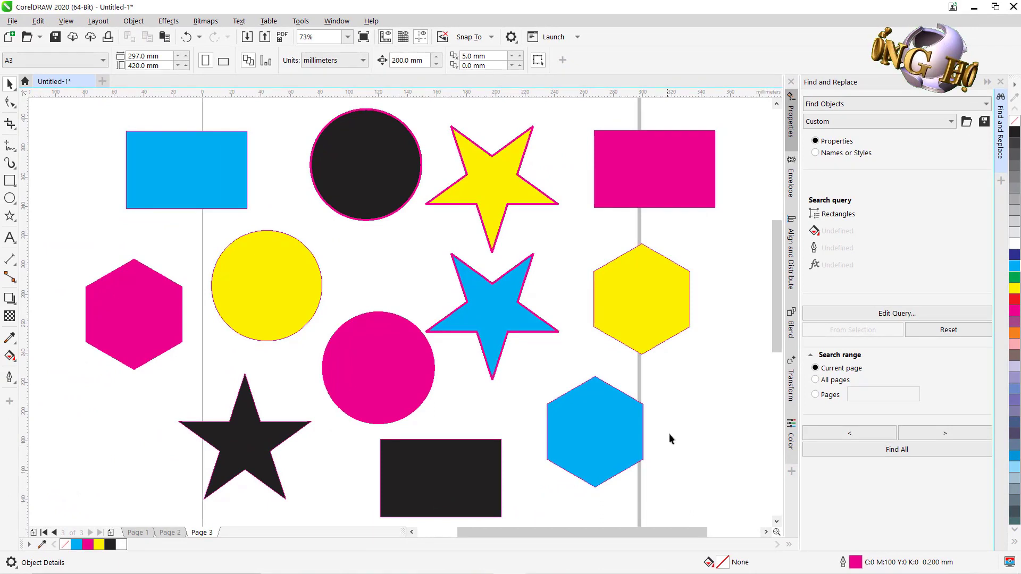
left_click(852, 453)
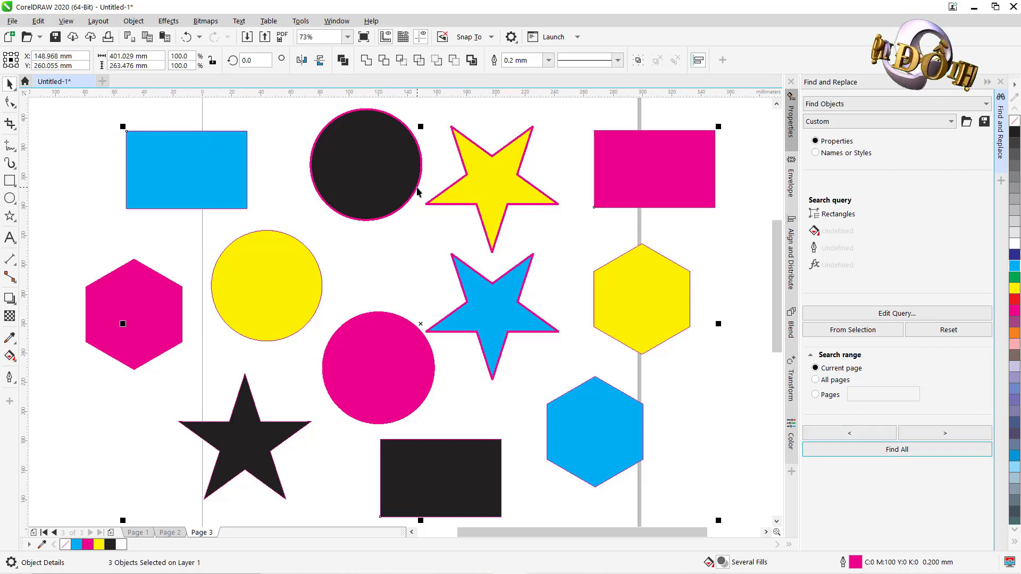
mouse_move(119, 569)
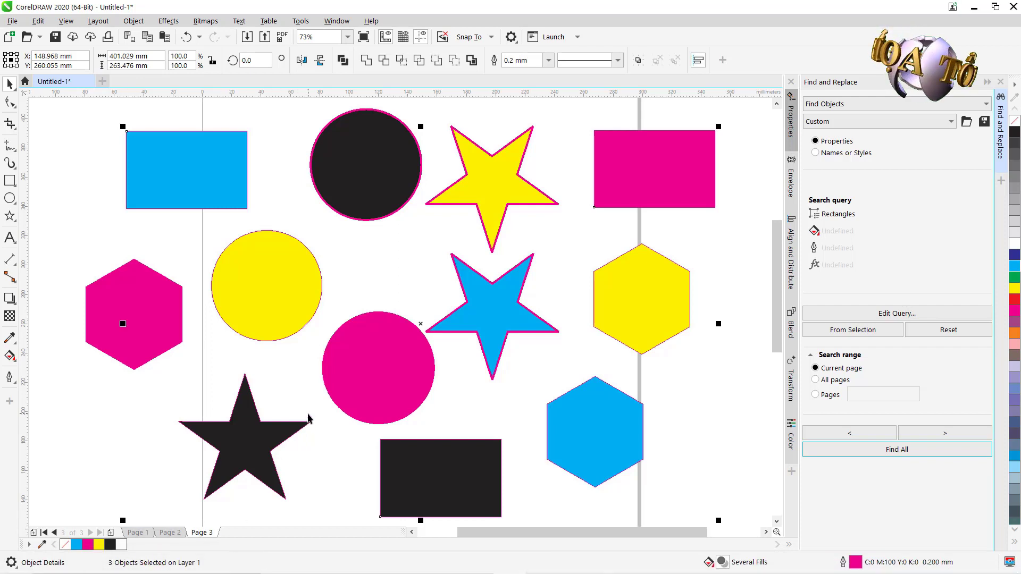
left_click(337, 270)
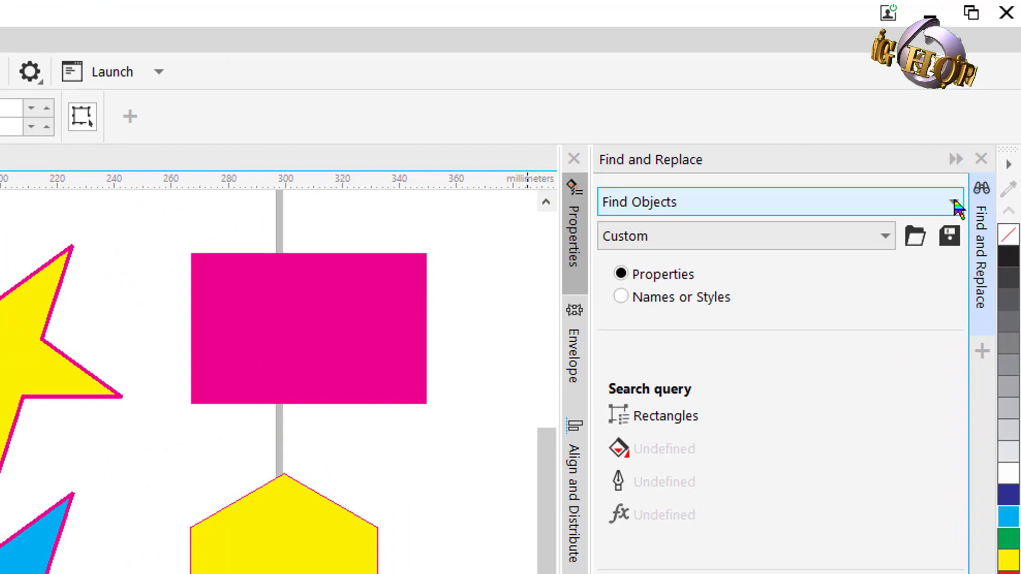
- Switch Find and Replace to Replace Objects and inspect the colour picker for the colour to find
left_click(957, 208)
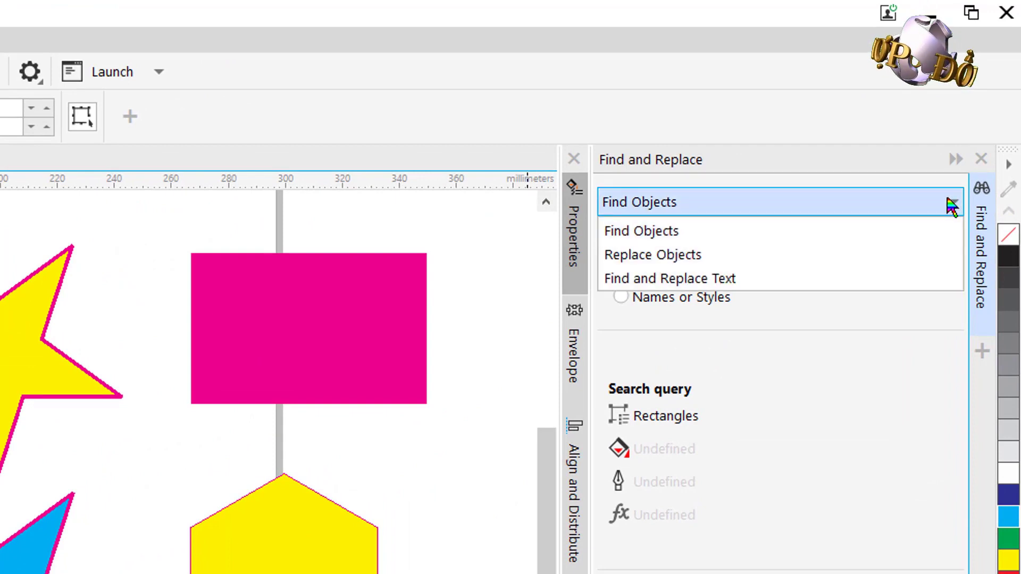
left_click(688, 255)
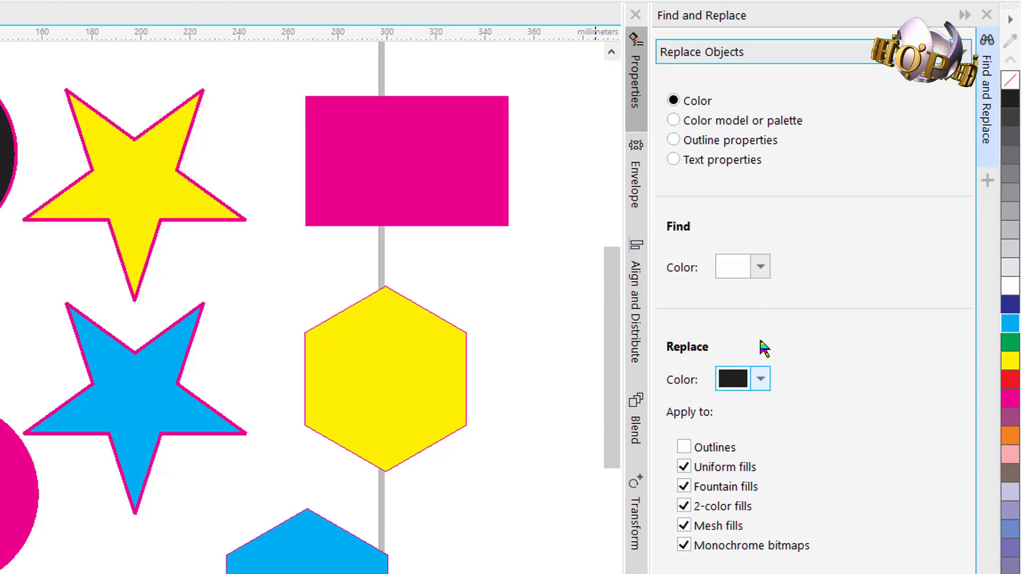
left_click(766, 275)
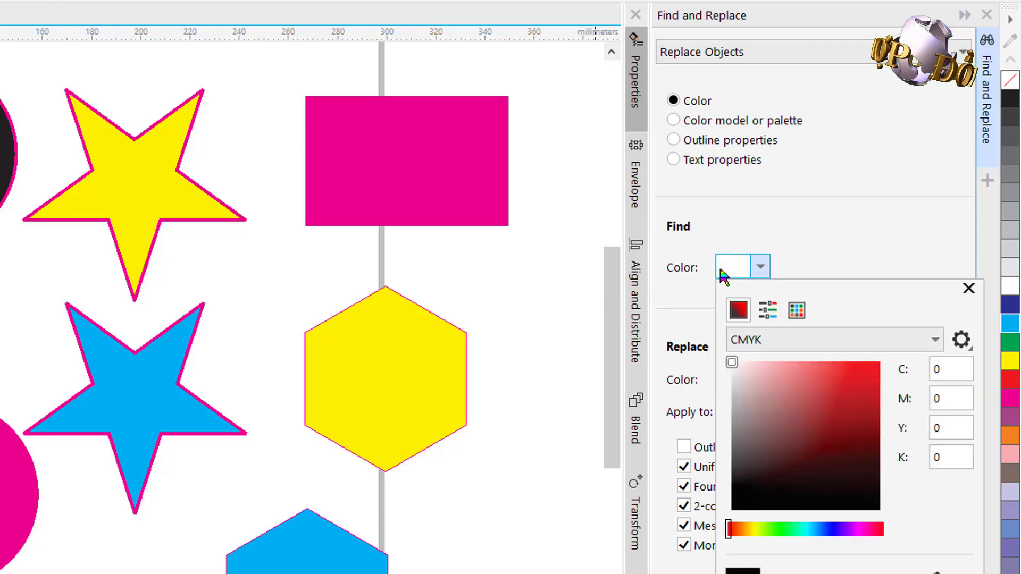
left_click(795, 257)
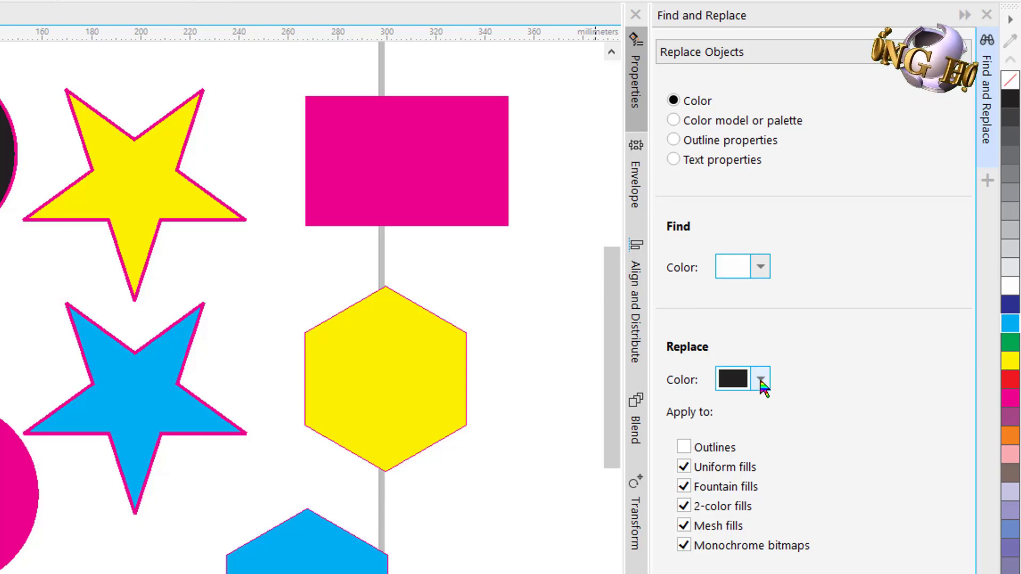
- Limit the colour replacement to uniform fills, excluding fountain fills, 2-color fills, mesh fills, monochrome bitmaps and outlines
left_click(684, 485)
left_click(684, 506)
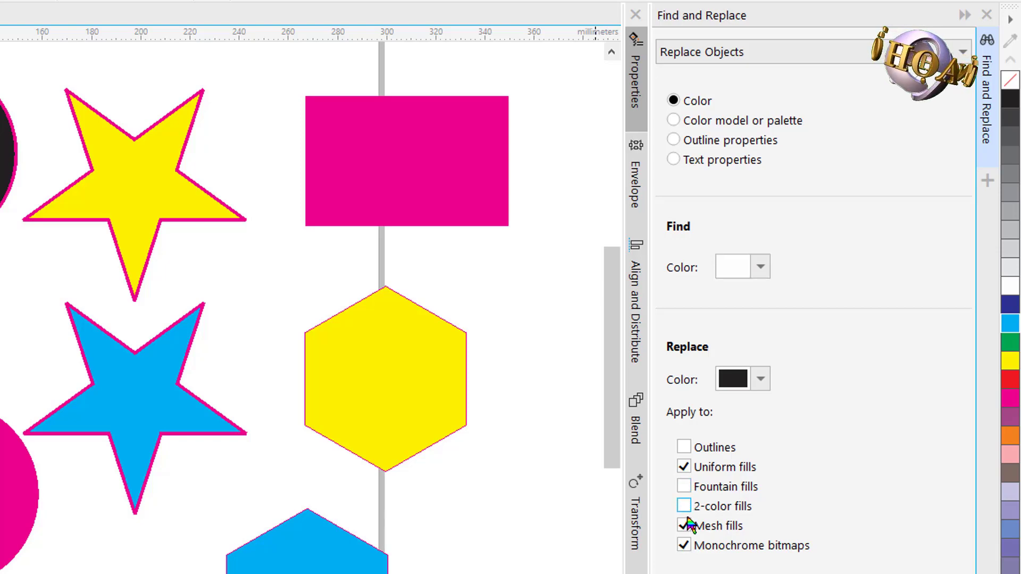
left_click(685, 526)
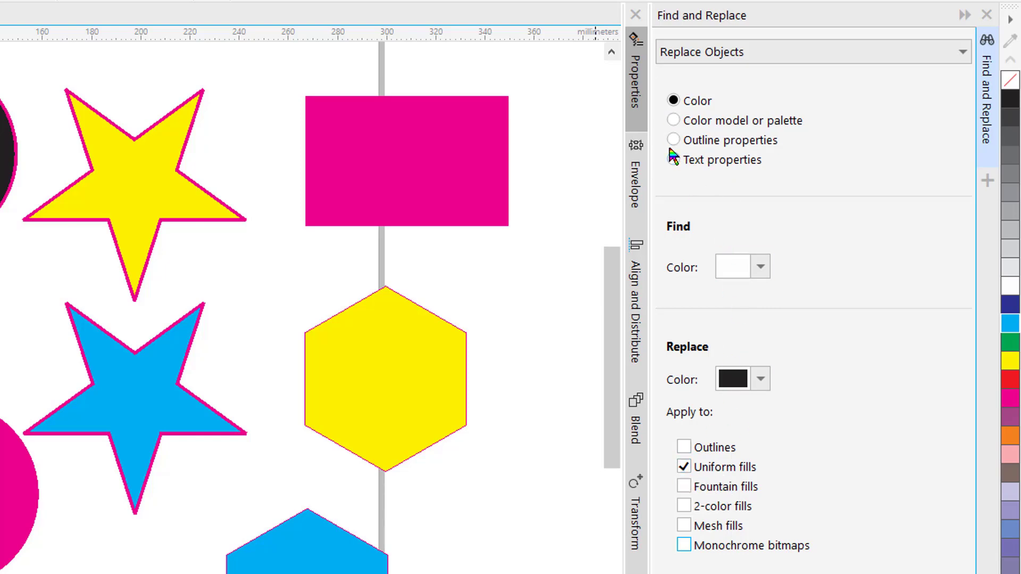
left_click(685, 449)
left_click(684, 449)
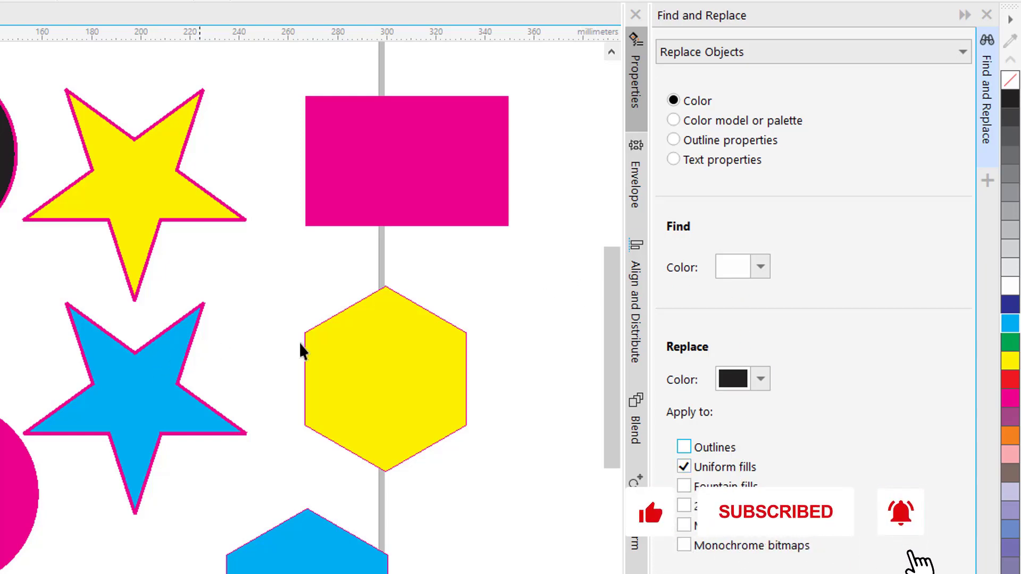
- Set the colour to find to cyan from the CMYK Palette
left_click(766, 269)
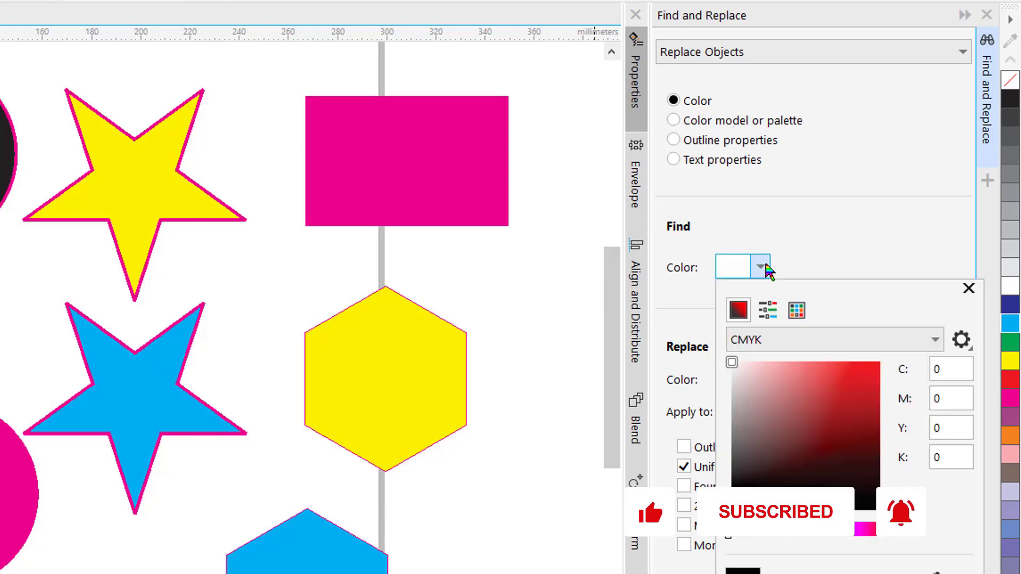
left_click(797, 310)
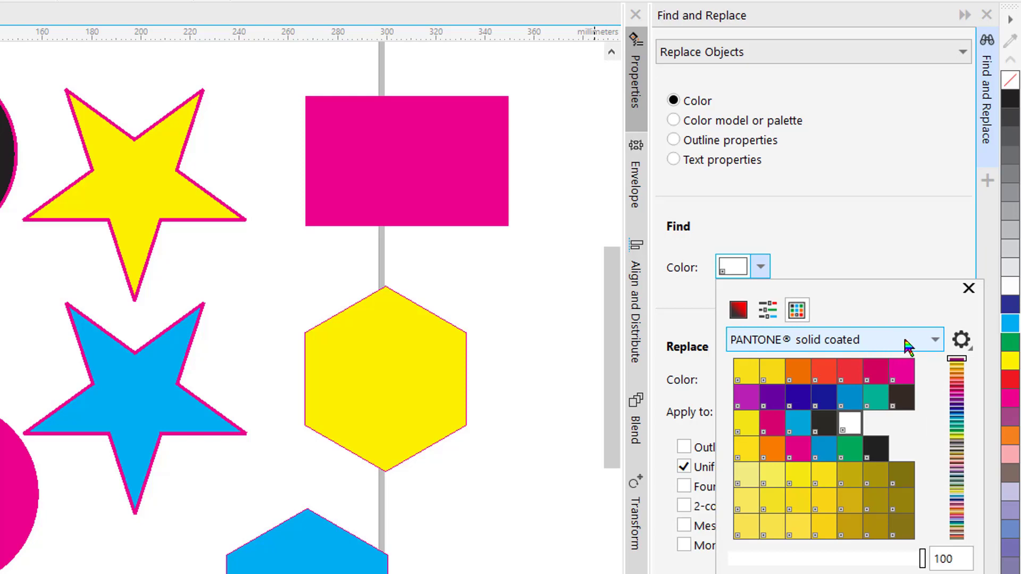
left_click(932, 346)
scroll(889, 563, "down", 2)
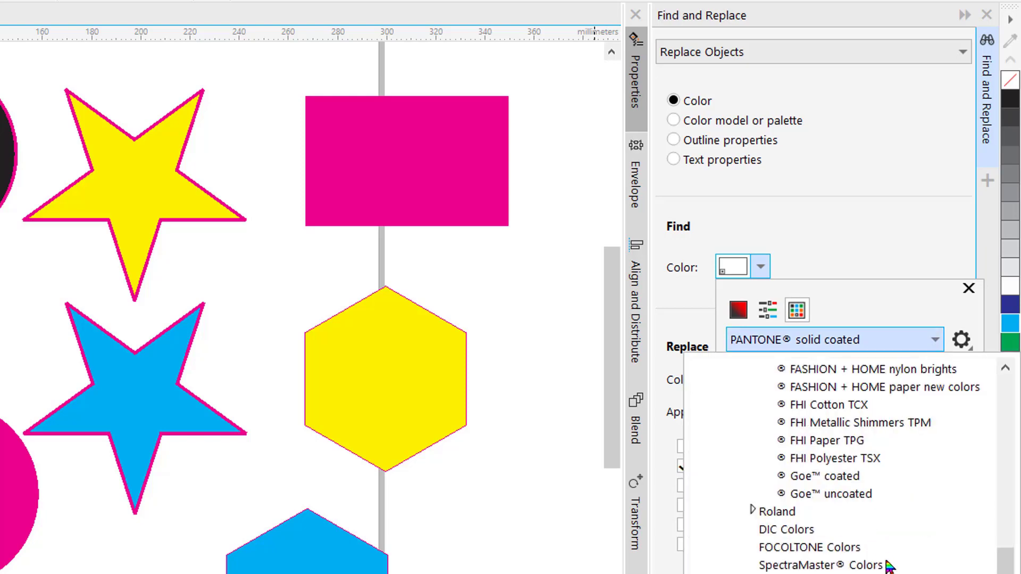
left_click(850, 553)
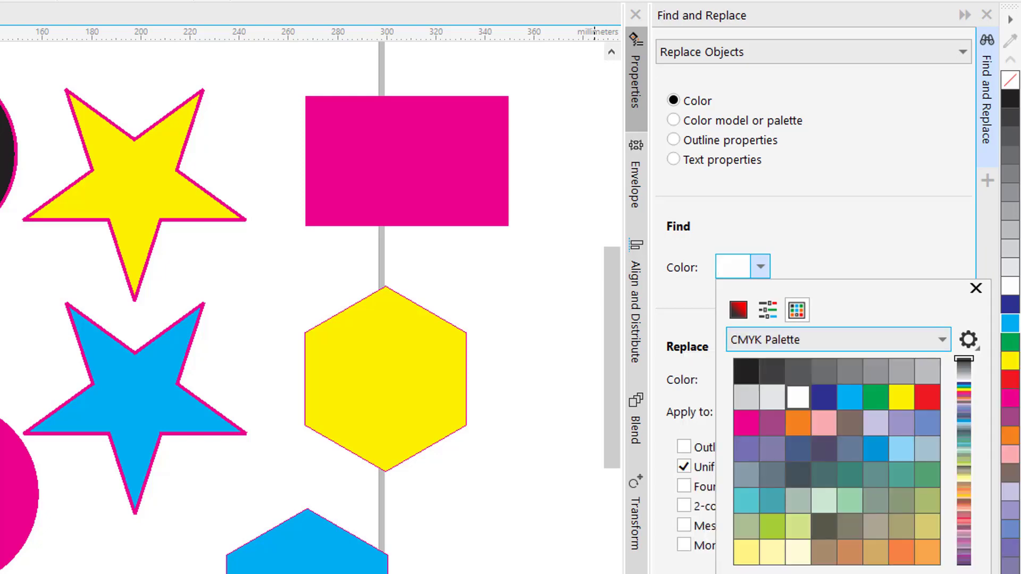
left_click(849, 400)
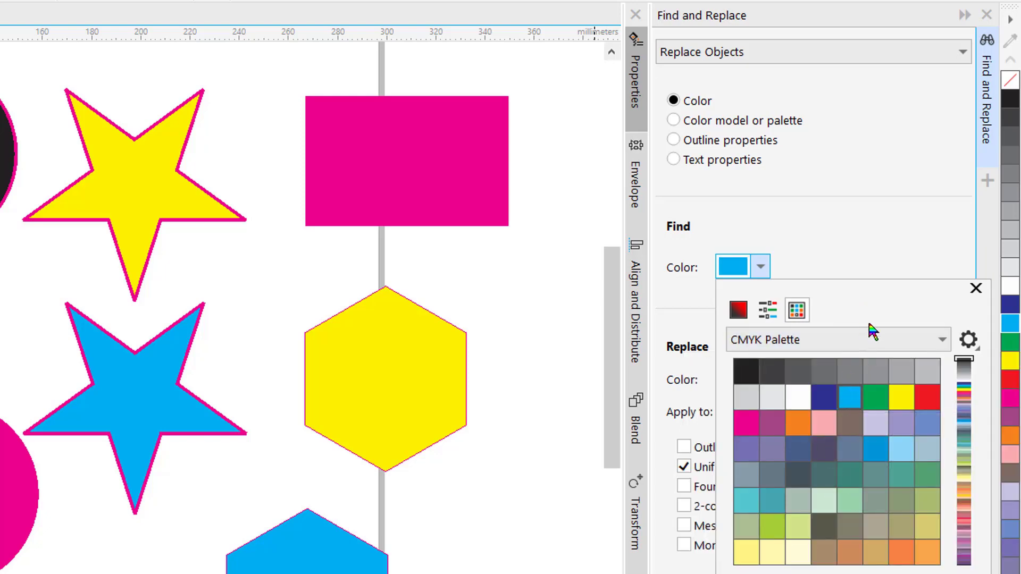
left_click(890, 253)
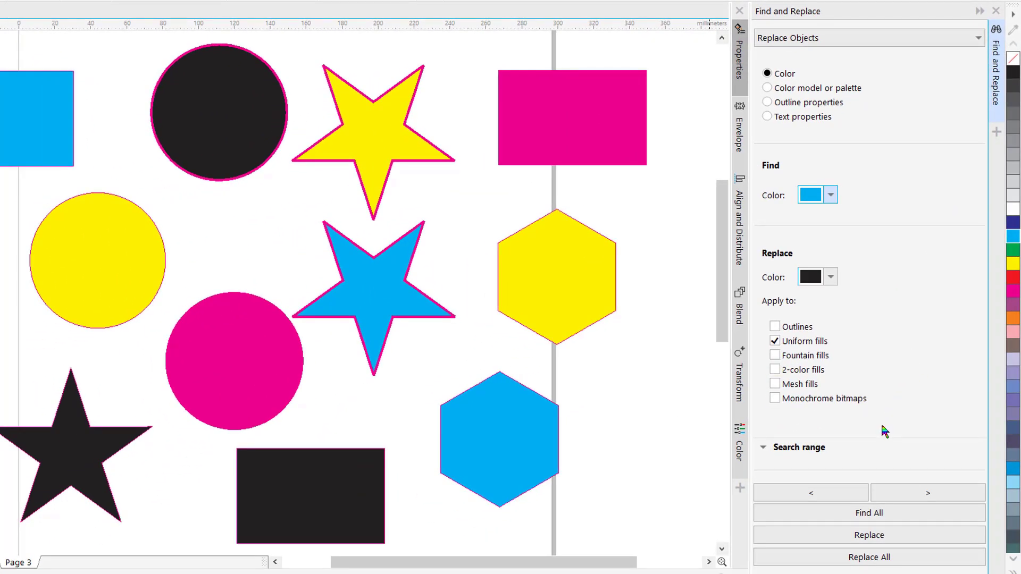
- Find all cyan-filled objects on the page, step through the matches one by one, and clear the selection
left_click(864, 518)
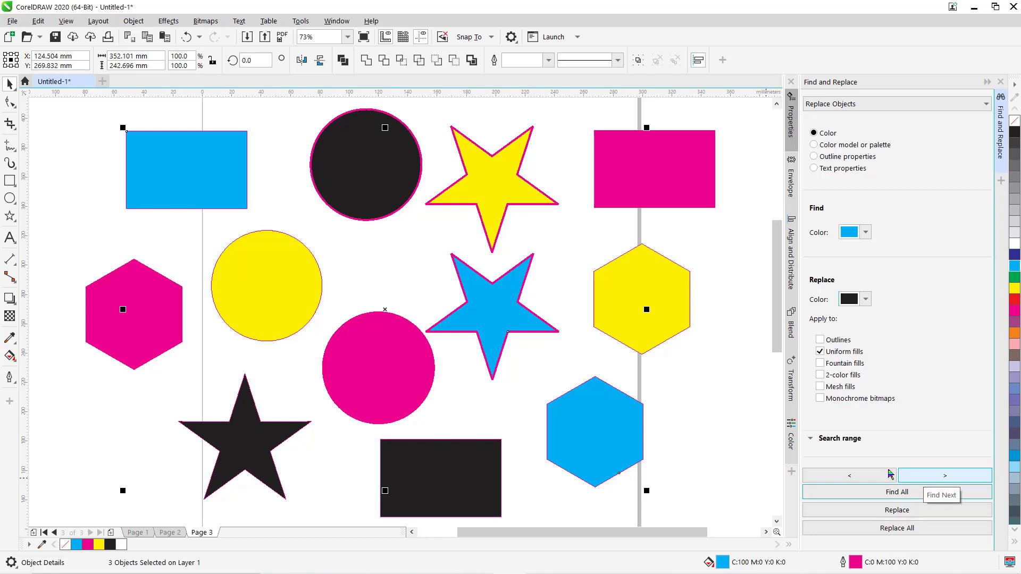
left_click(741, 406)
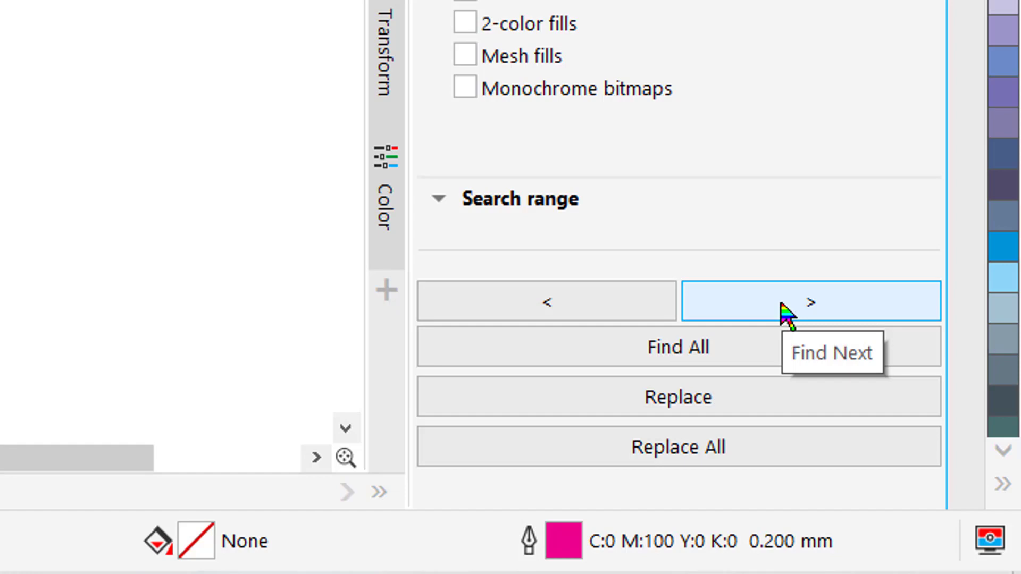
left_click(780, 304)
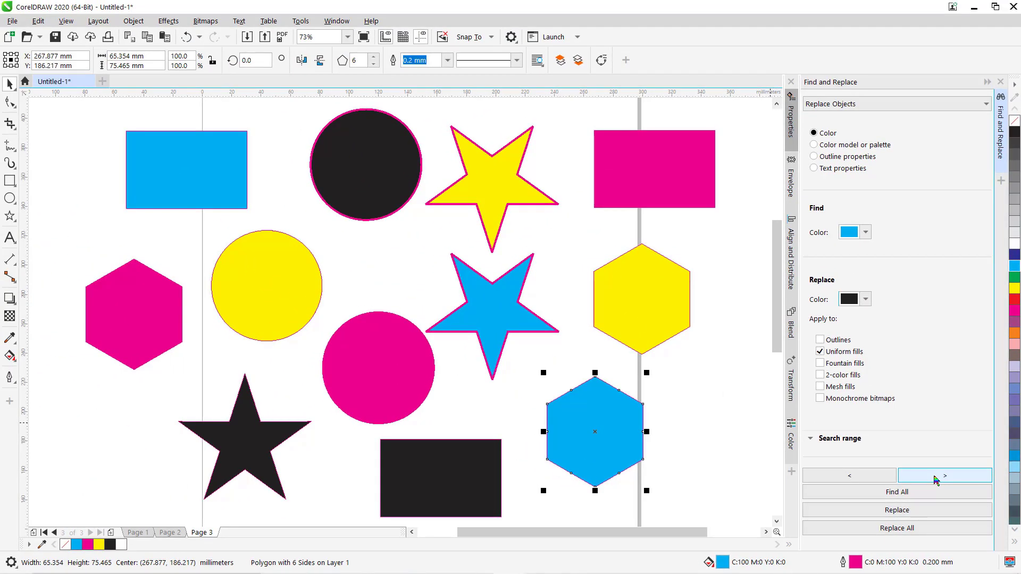
left_click(936, 480)
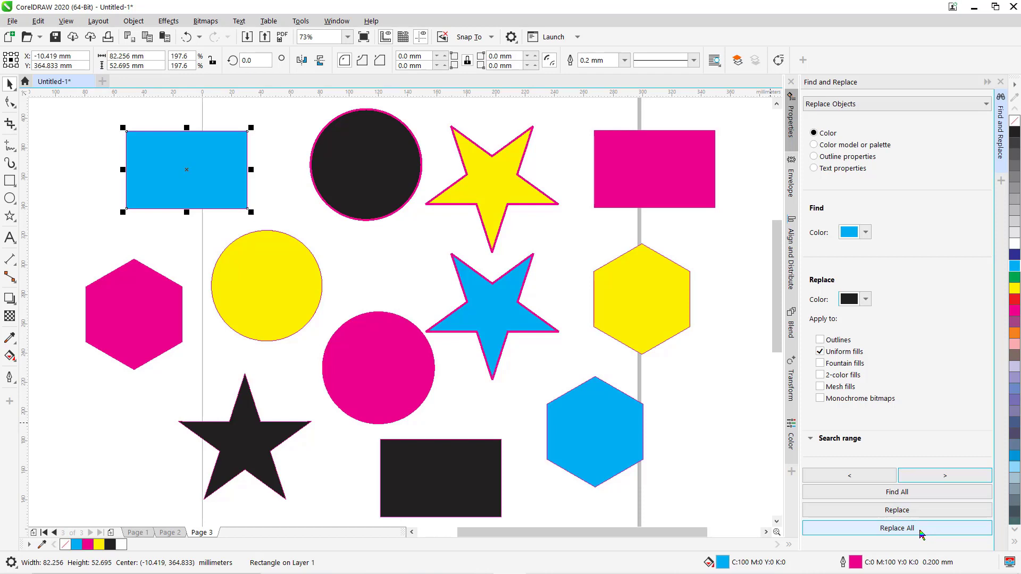
left_click(712, 411)
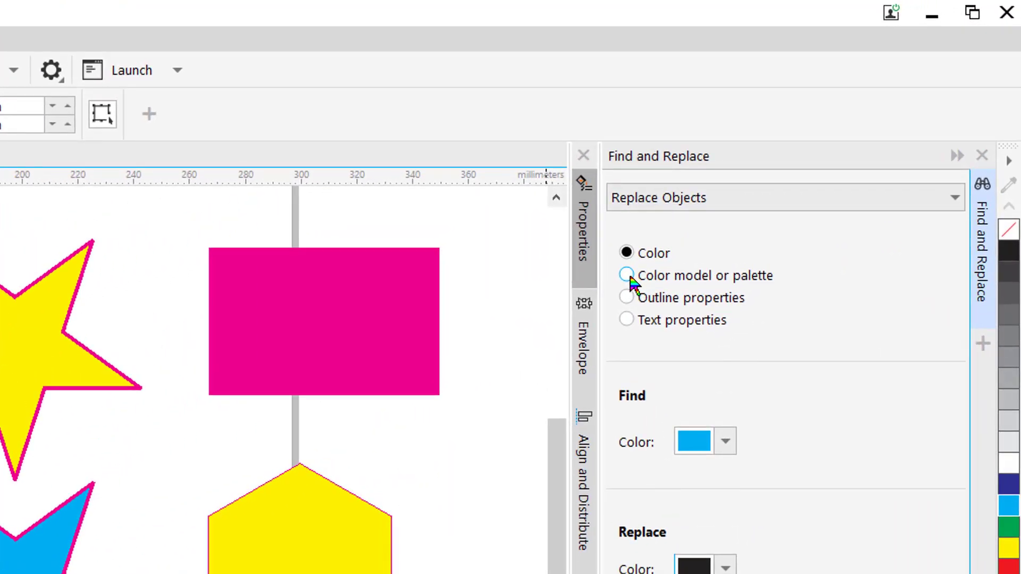
- Switch the replacement type to Color model or palette and search by a specific color model
left_click(627, 275)
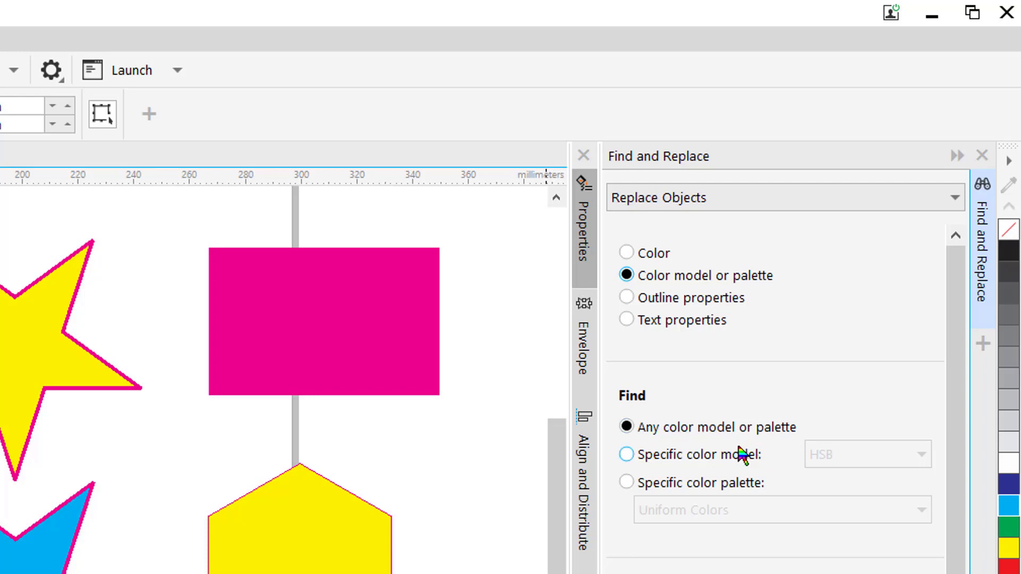
left_click(627, 456)
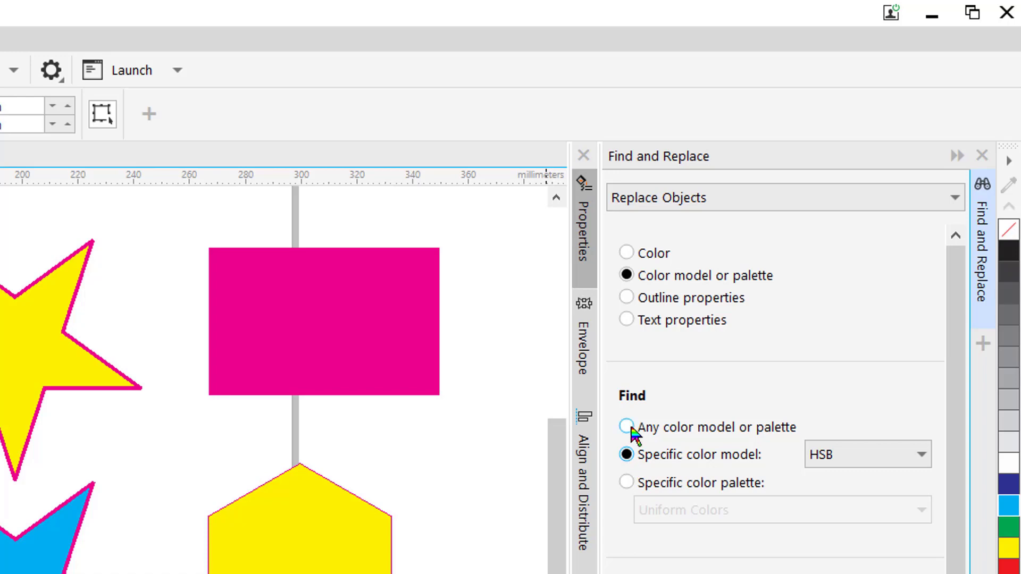
left_click(630, 427)
left_click(628, 456)
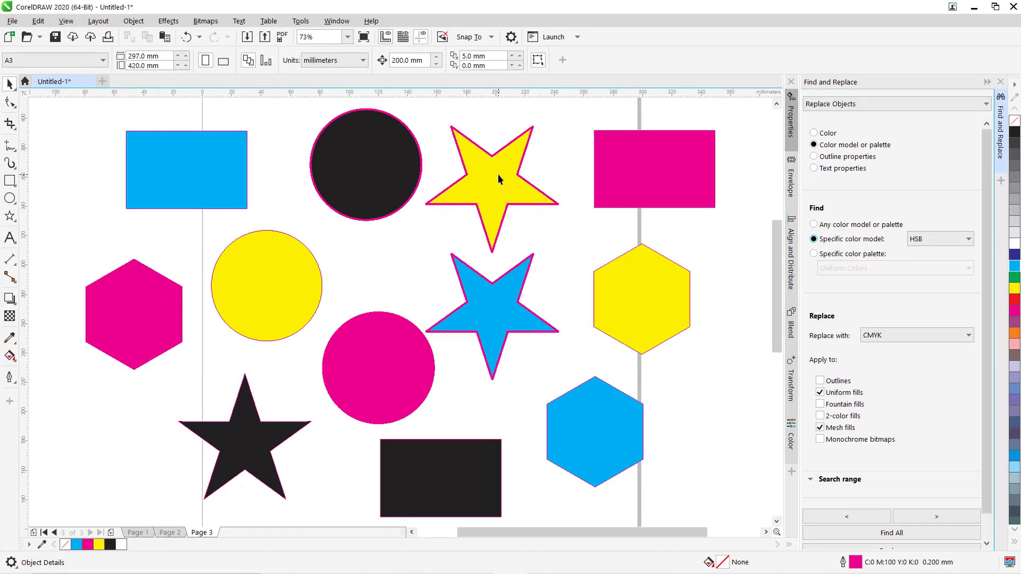
- Change the yellow star's uniform fill to Yellow from the RGB Palette and deselect the star
left_click(495, 178)
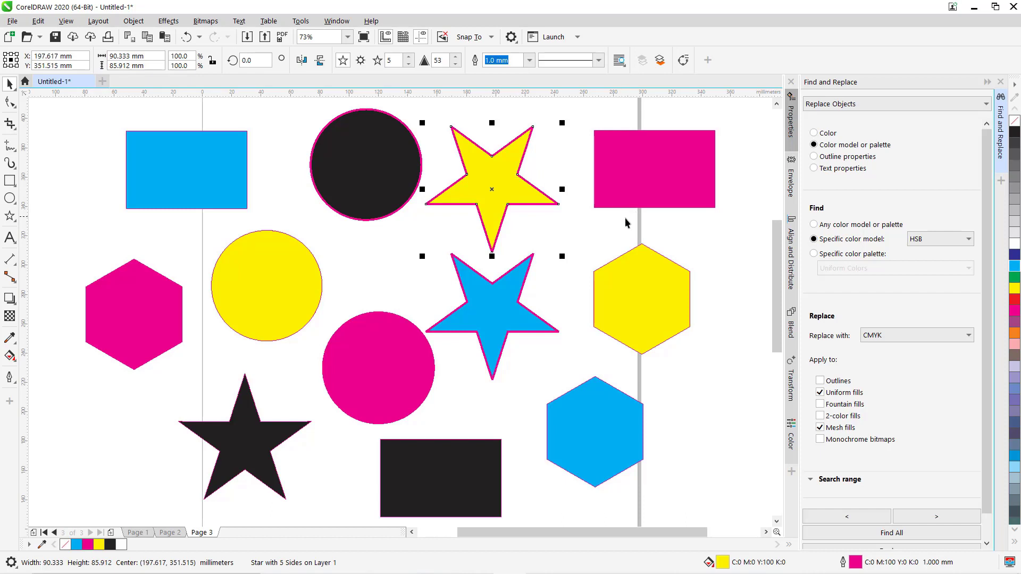
double_click(724, 562)
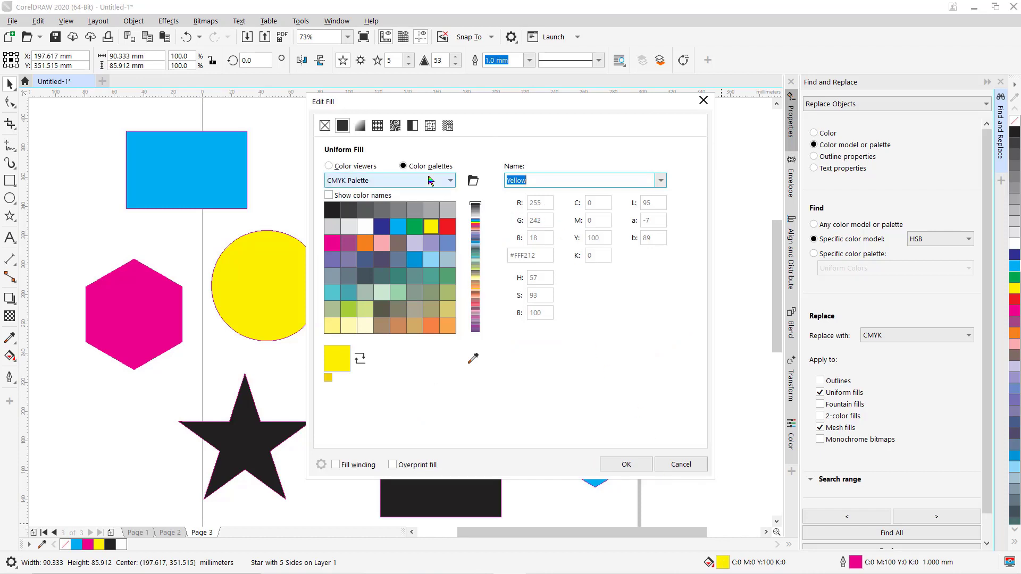
left_click(447, 181)
left_click(447, 182)
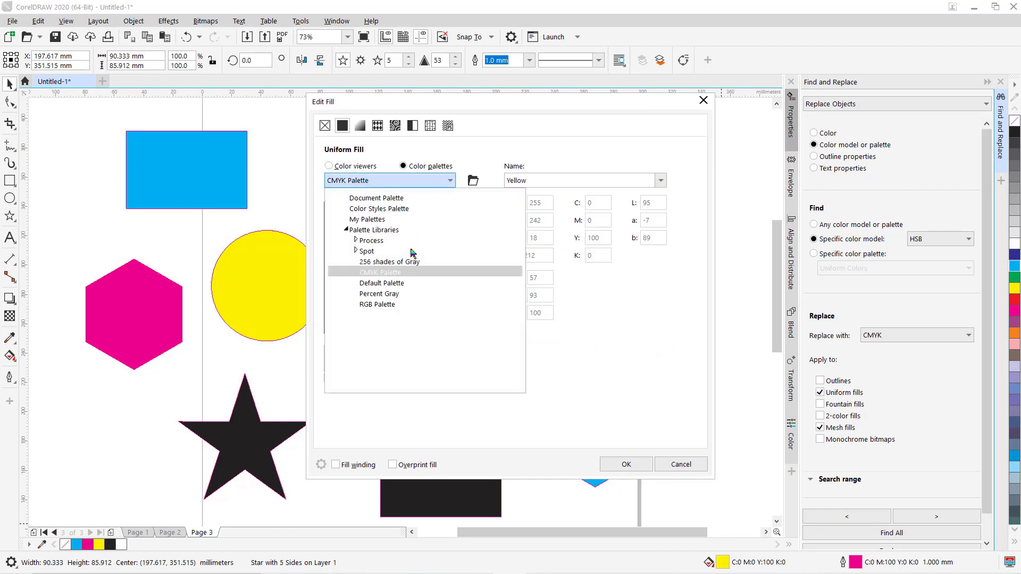
left_click(382, 305)
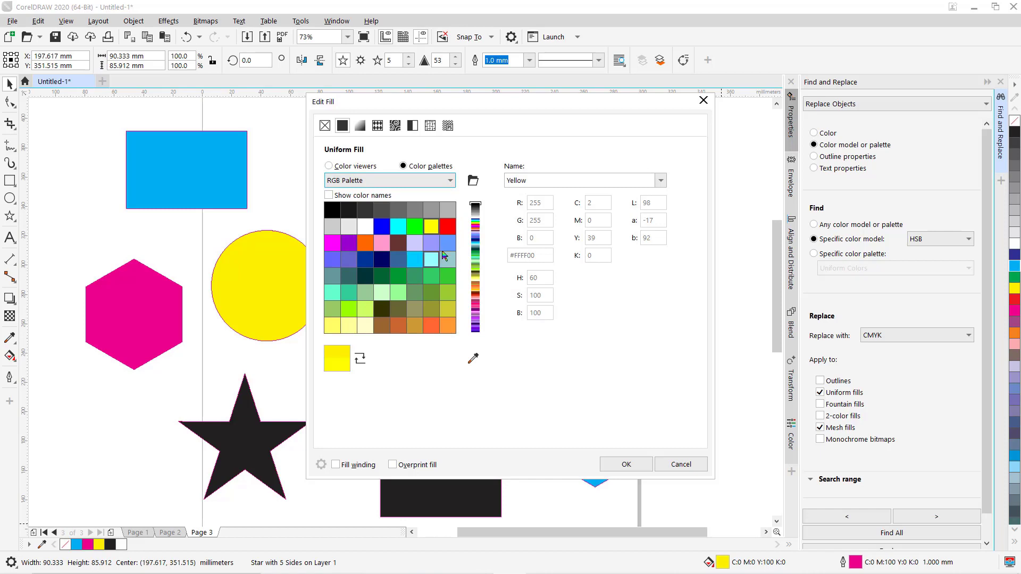
left_click(432, 227)
left_click(626, 463)
left_click(581, 243)
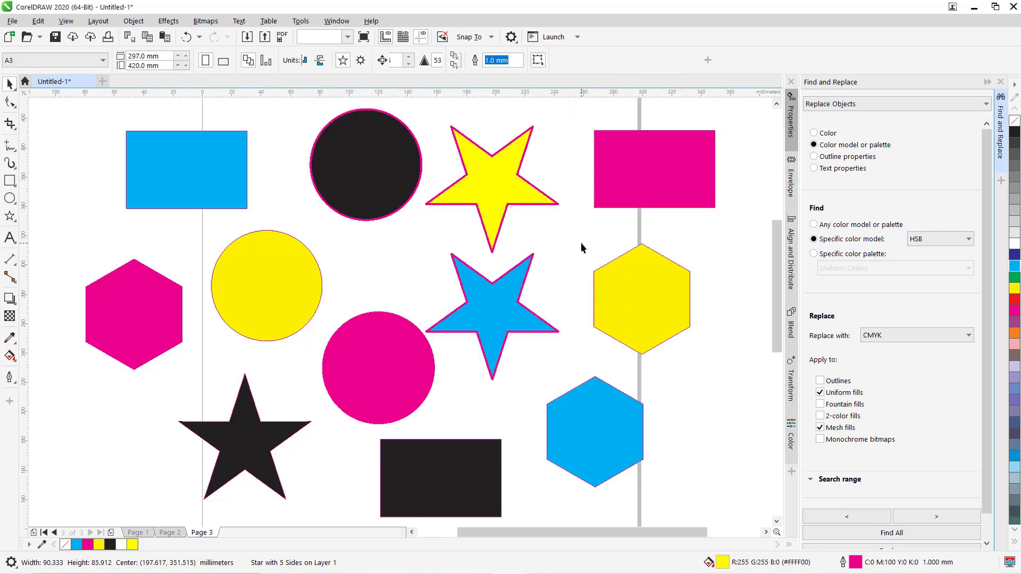
- Set the specific color model to find to RGB and exclude mesh fills from the replacement
left_click(529, 190)
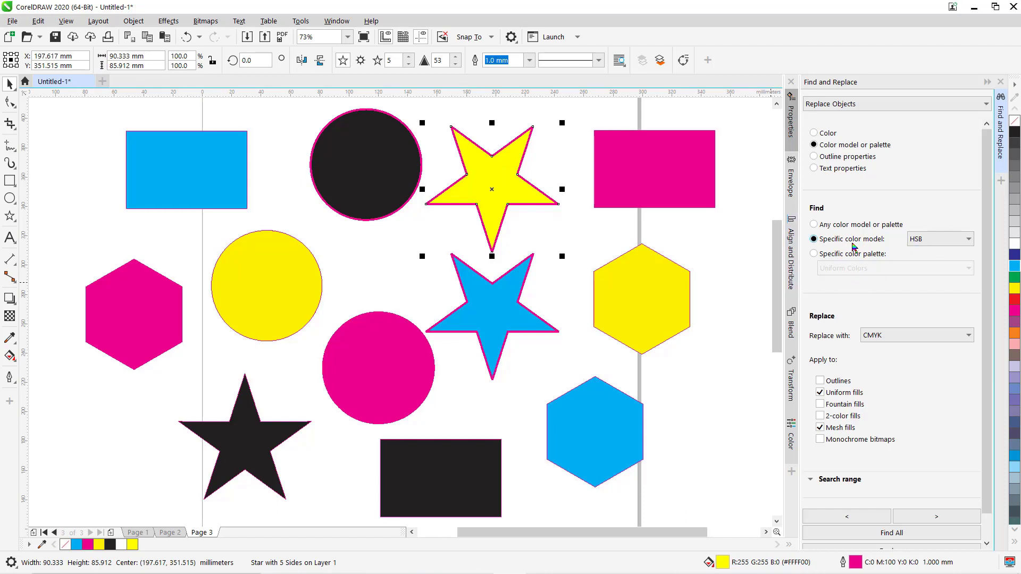
left_click(966, 239)
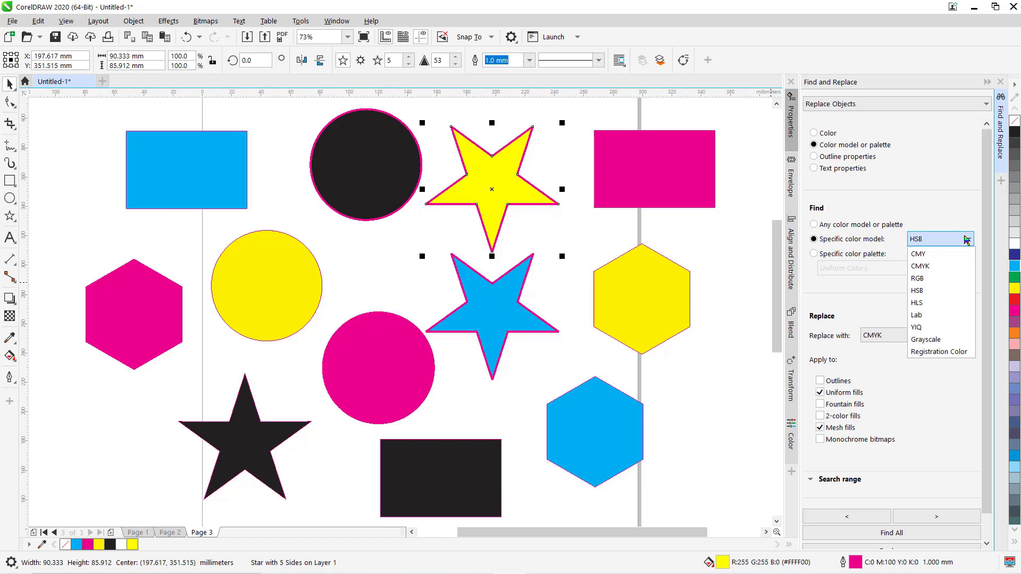
left_click(932, 279)
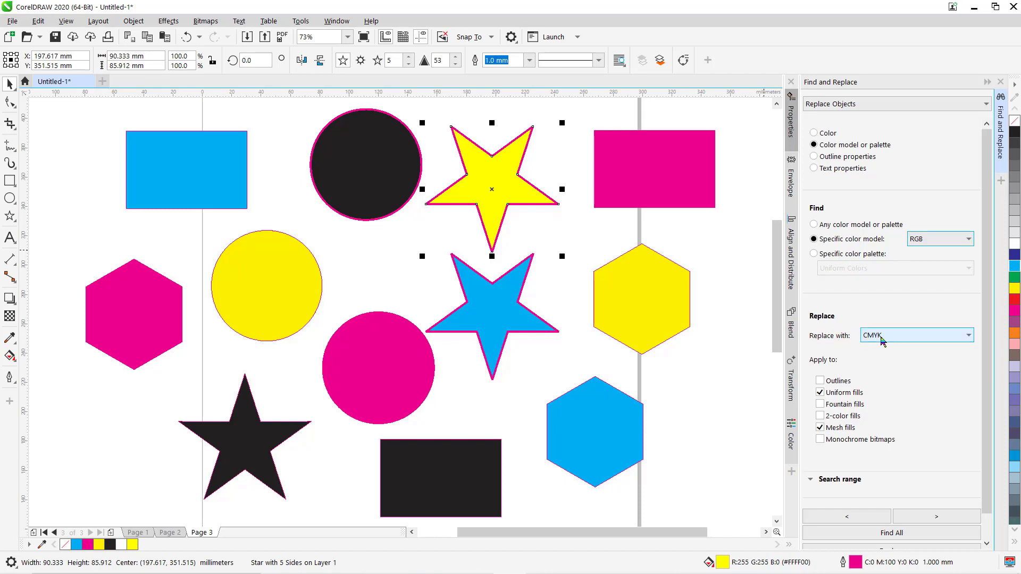
left_click(821, 429)
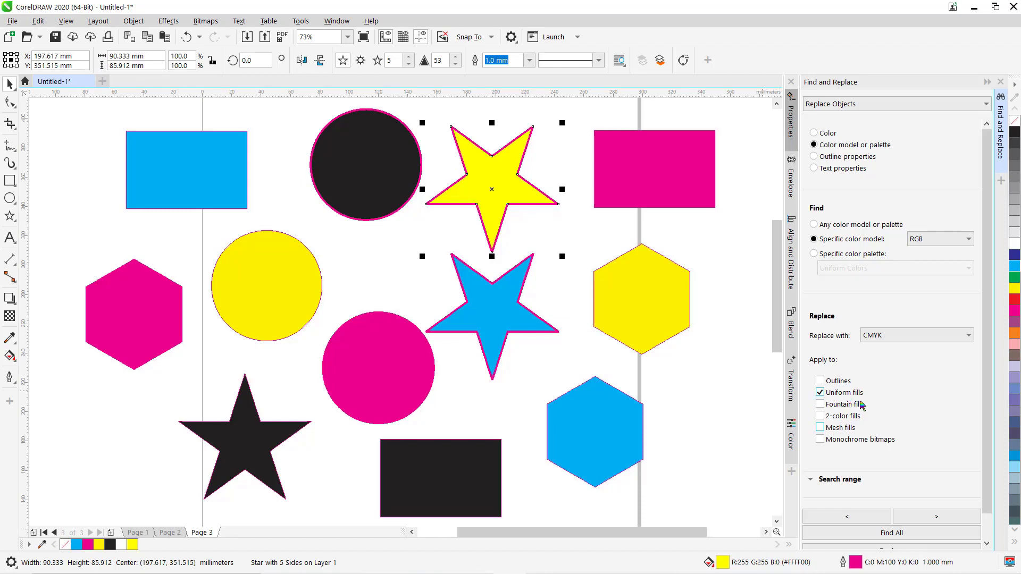
- Find the RGB-filled star, replace its fill's colour model with CMYK without continuing the search, and check the star's fill
left_click(907, 533)
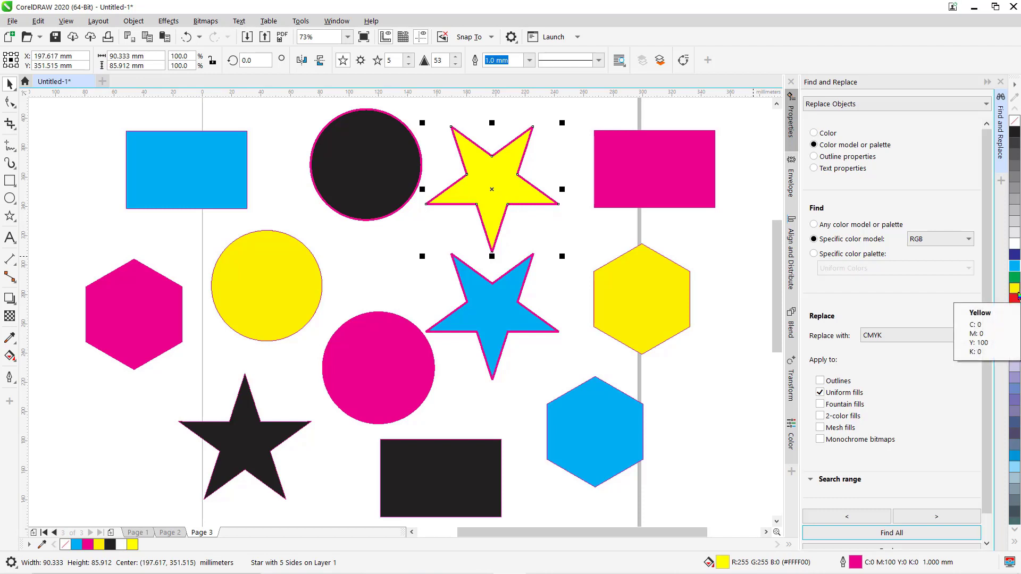
scroll(936, 447, "down", 1)
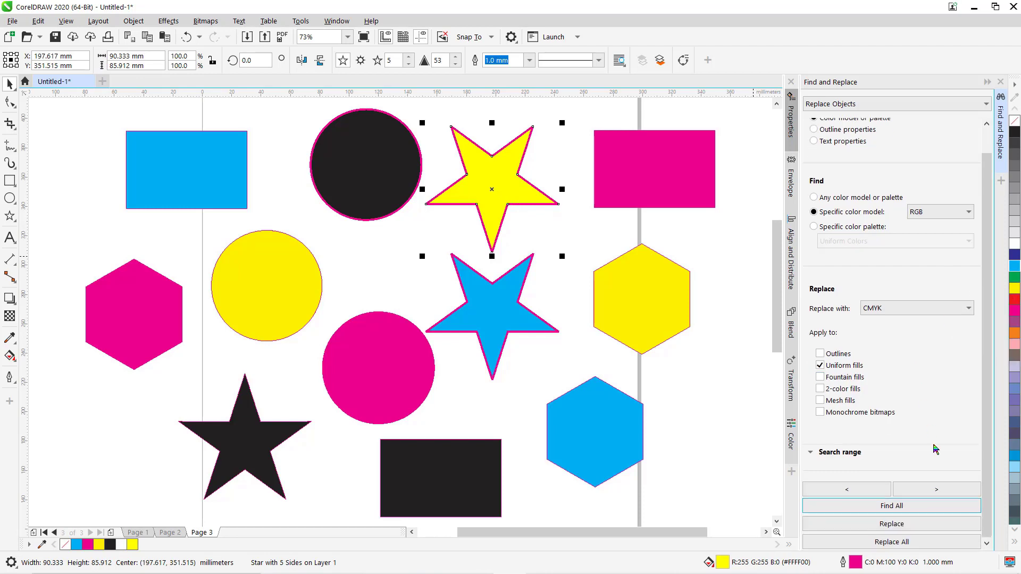
left_click(897, 527)
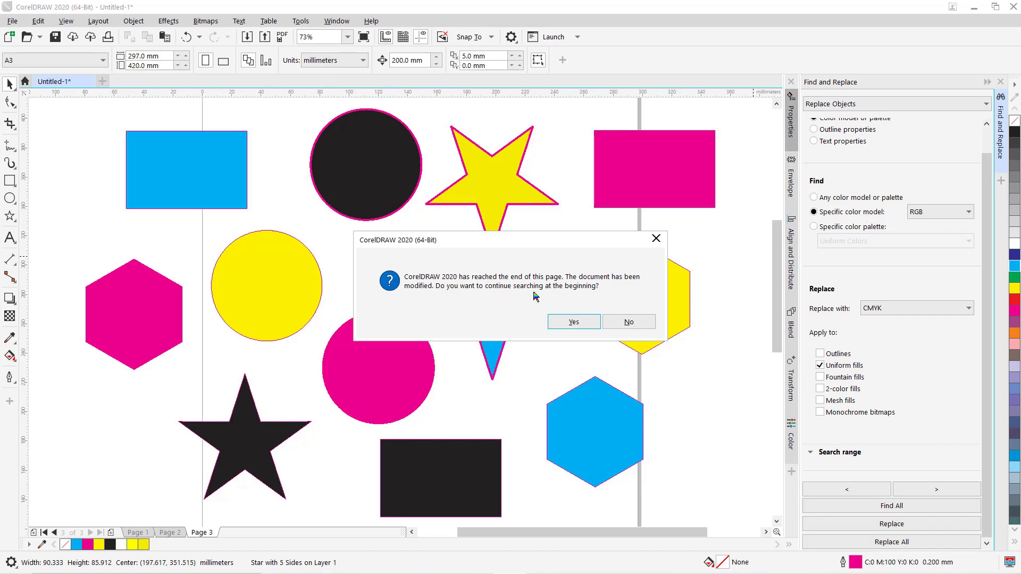
left_click(622, 320)
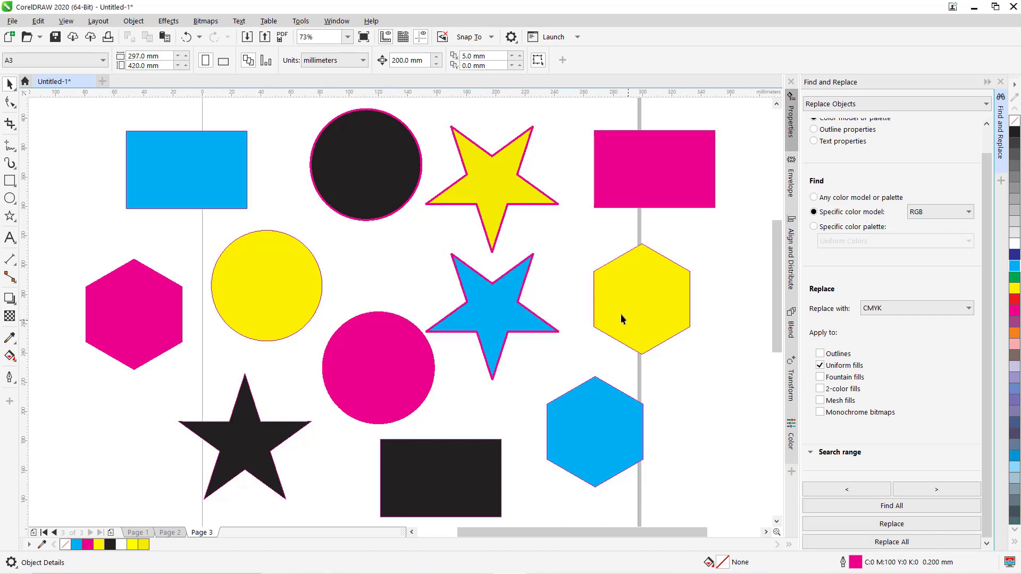
left_click(518, 198)
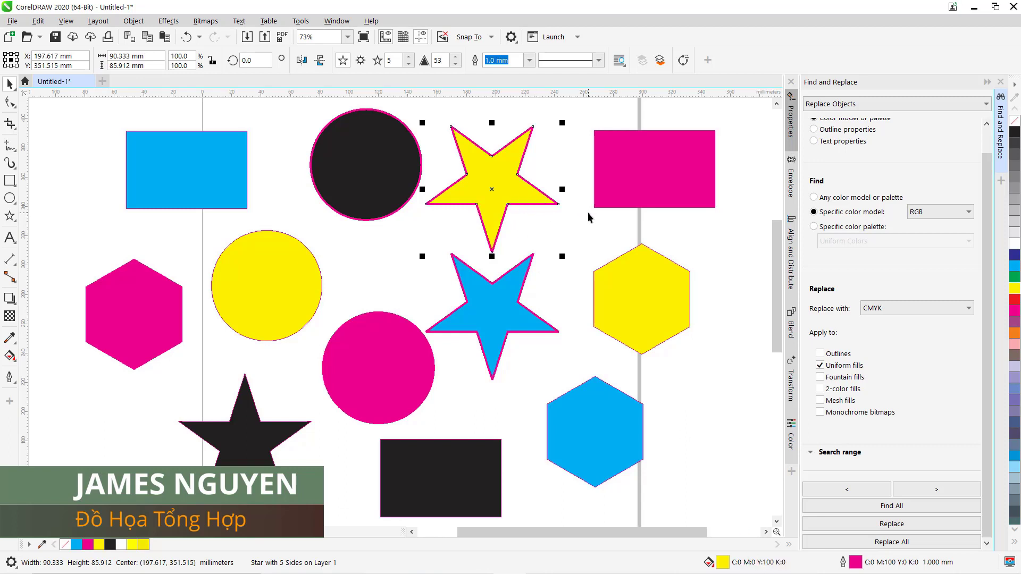
left_click(720, 237)
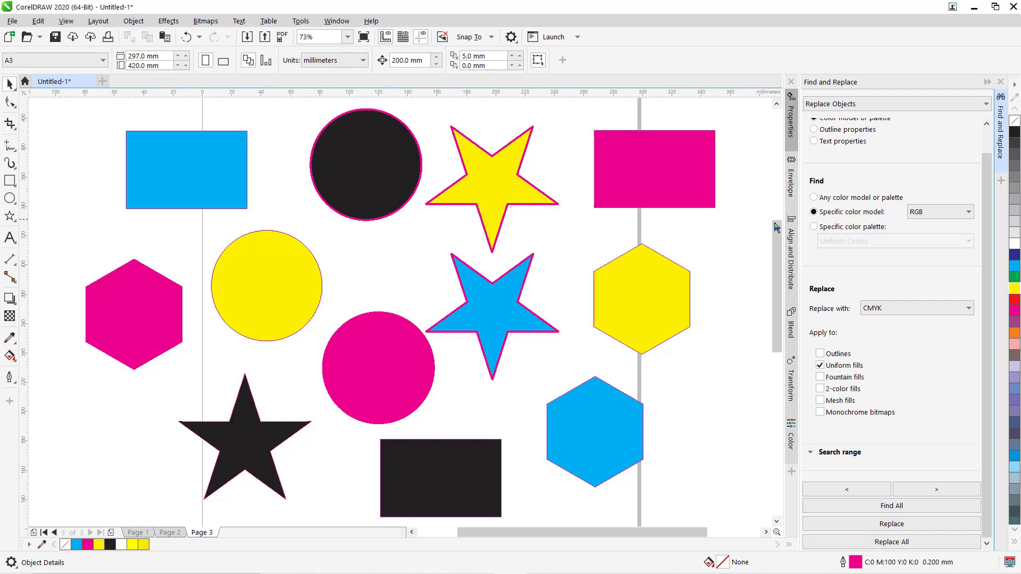
- Switch the replacement type to Outline properties, with 0.2 mm as the outline width to find and 1 mm as the replacement width
scroll(881, 196, "up", 1)
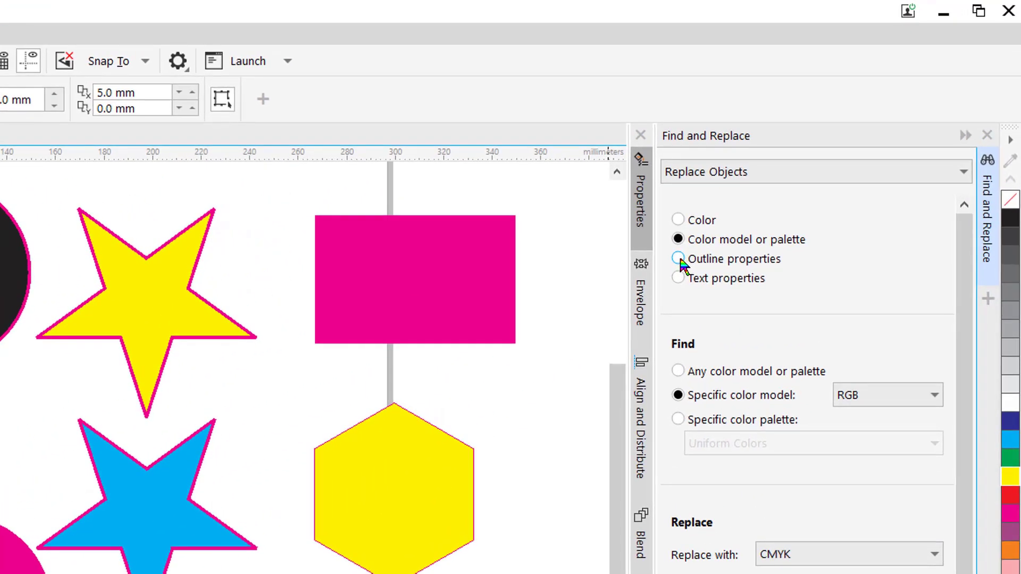
left_click(678, 259)
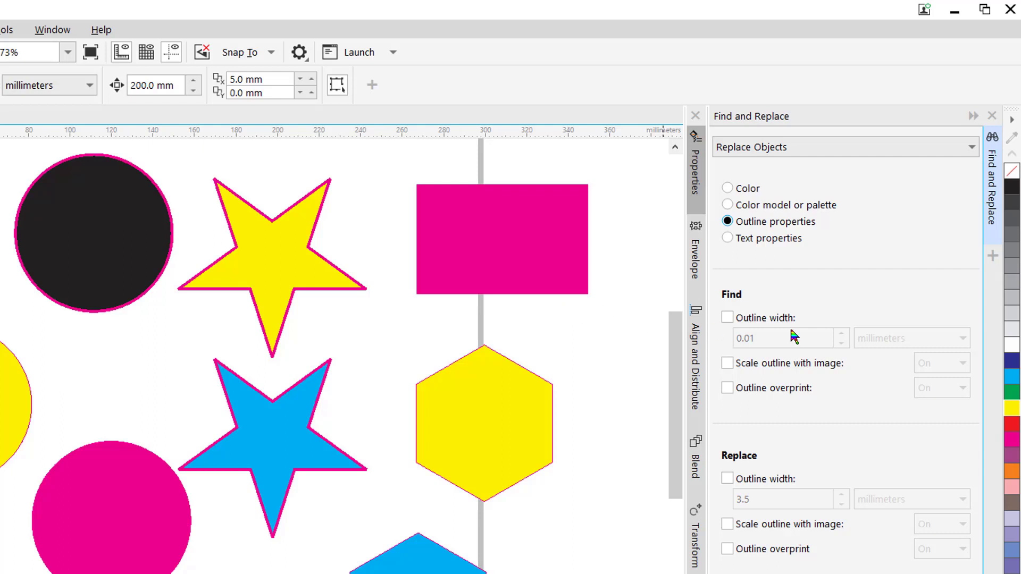
left_click(727, 318)
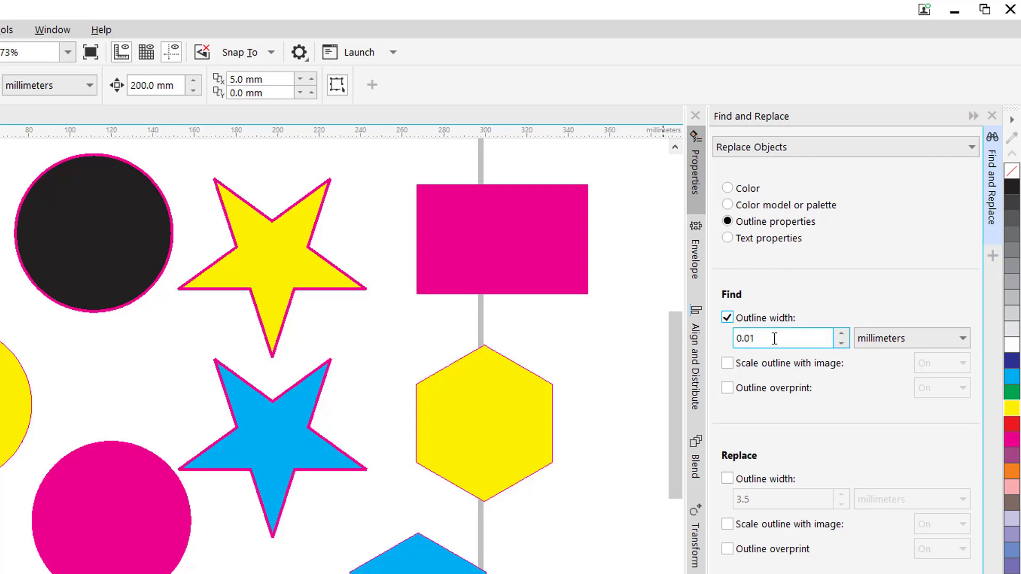
double_click(775, 339)
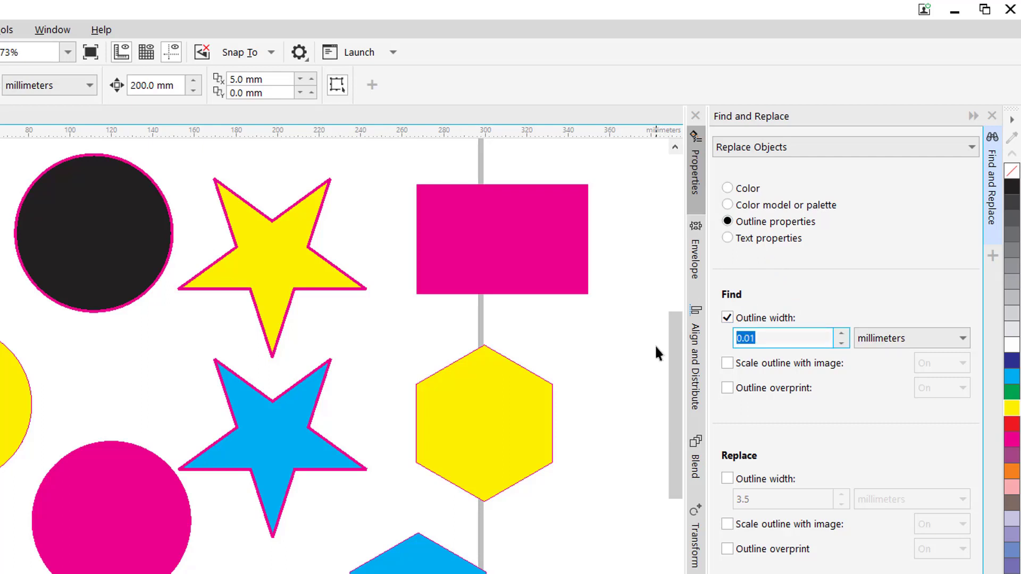
type(".2")
left_click(727, 478)
left_click_drag(764, 499, 680, 496)
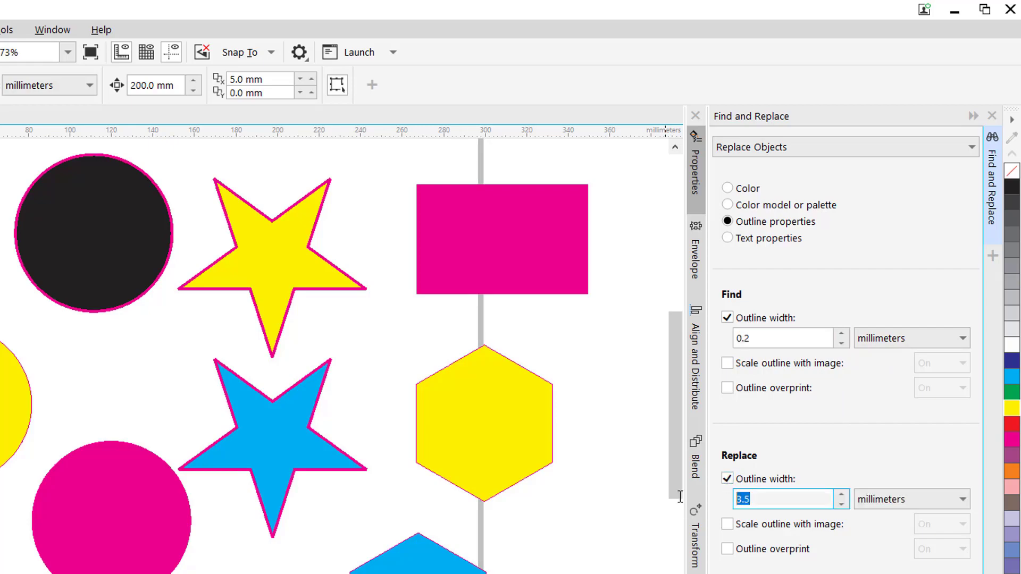
type("1")
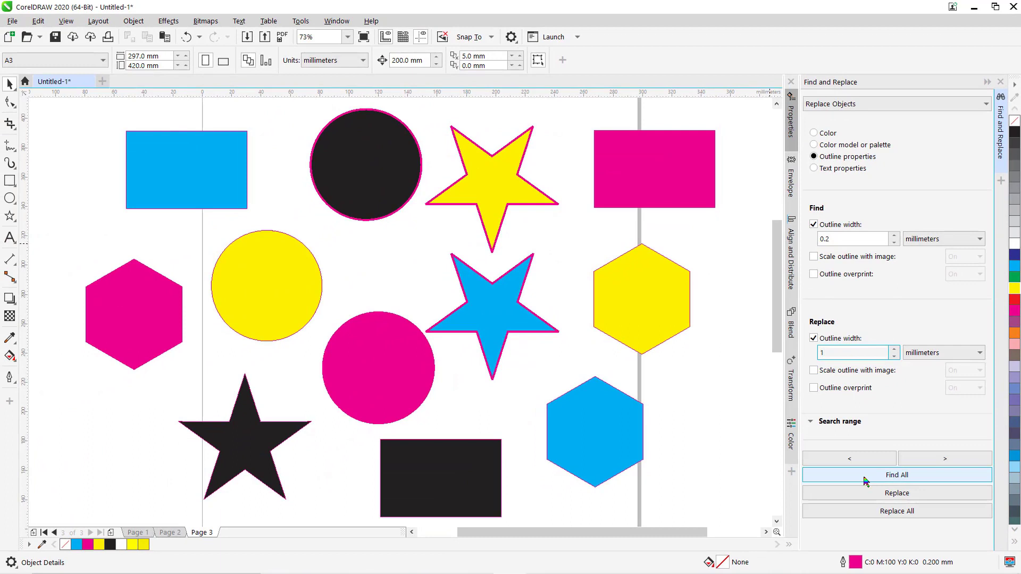
- Find all matching outlined objects, try replacing them all without continuing the search, and undo the replacement
left_click(865, 478)
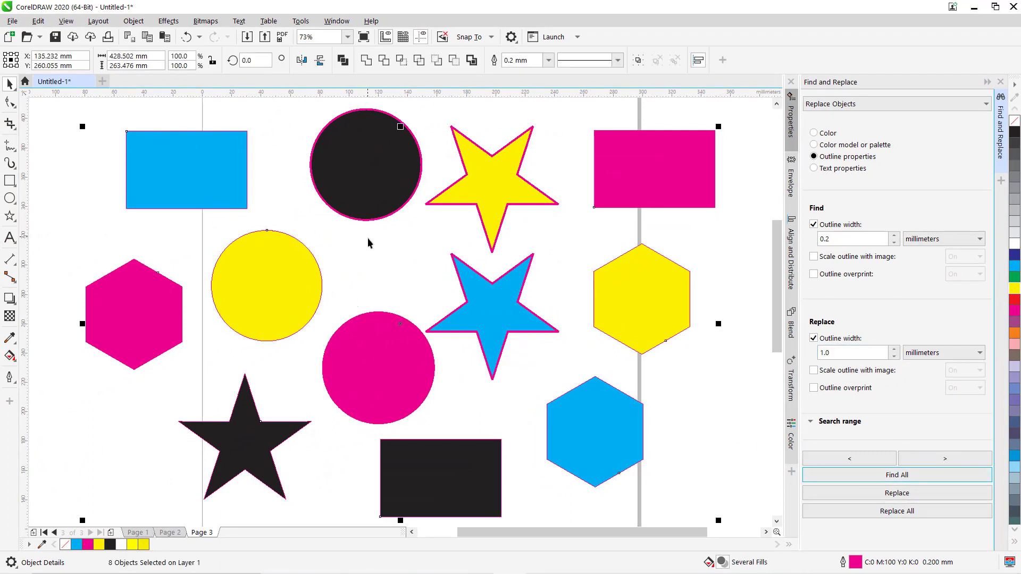
left_click(903, 512)
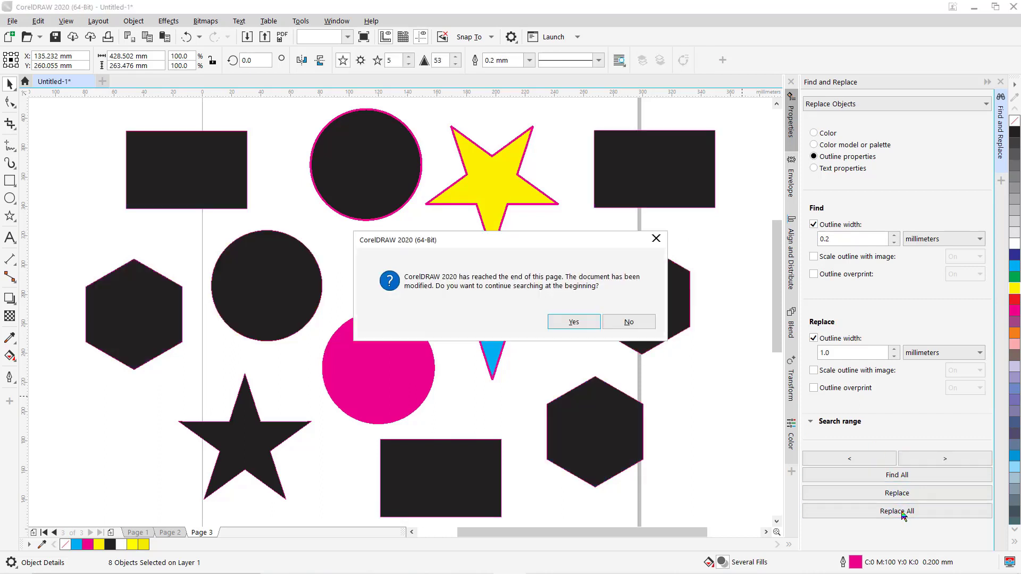
left_click(628, 322)
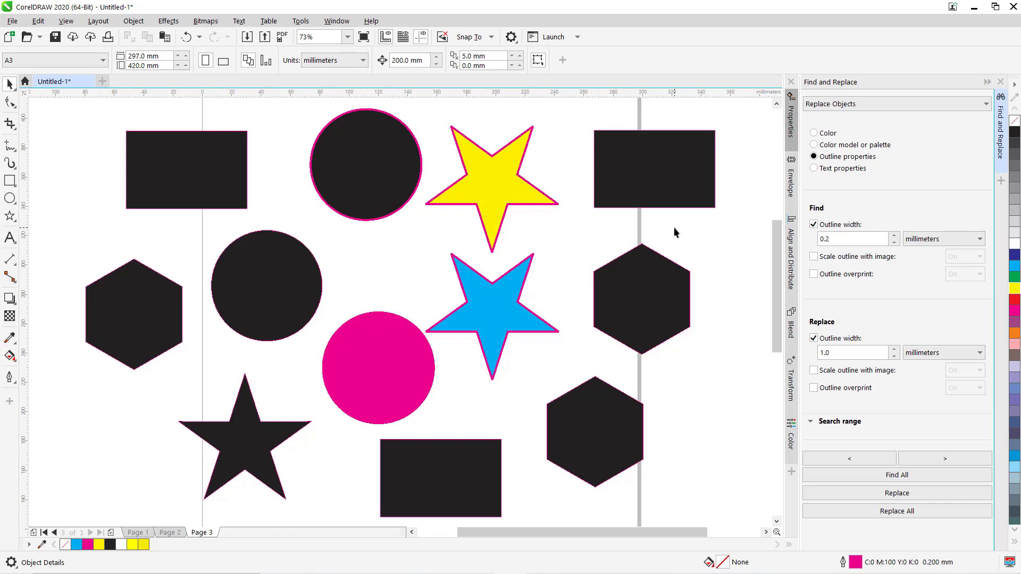
key("ctrl+z")
left_click(732, 254)
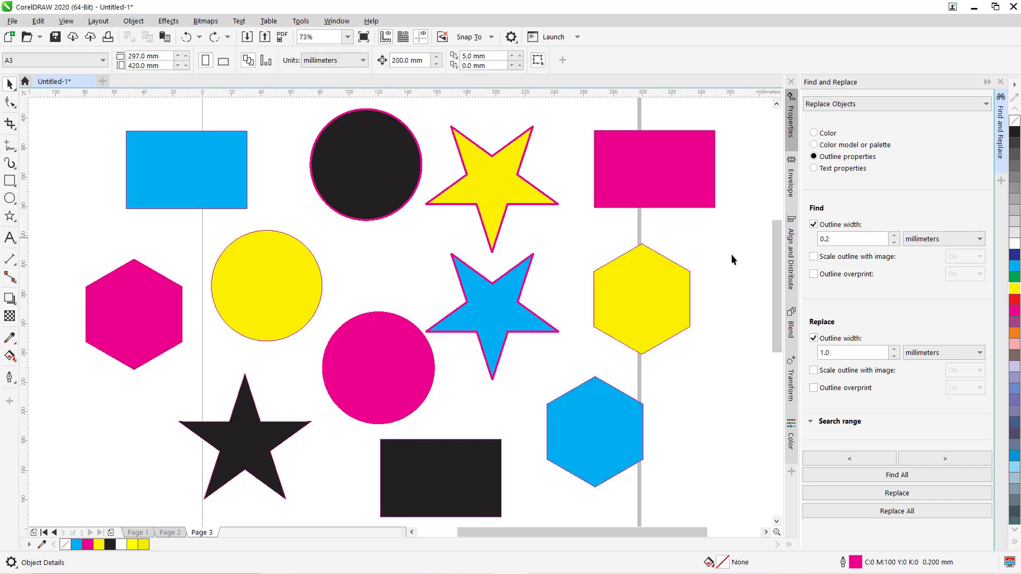
- Apply the Color replacement settings to outlines and return to the Outline properties replacement
left_click(813, 134)
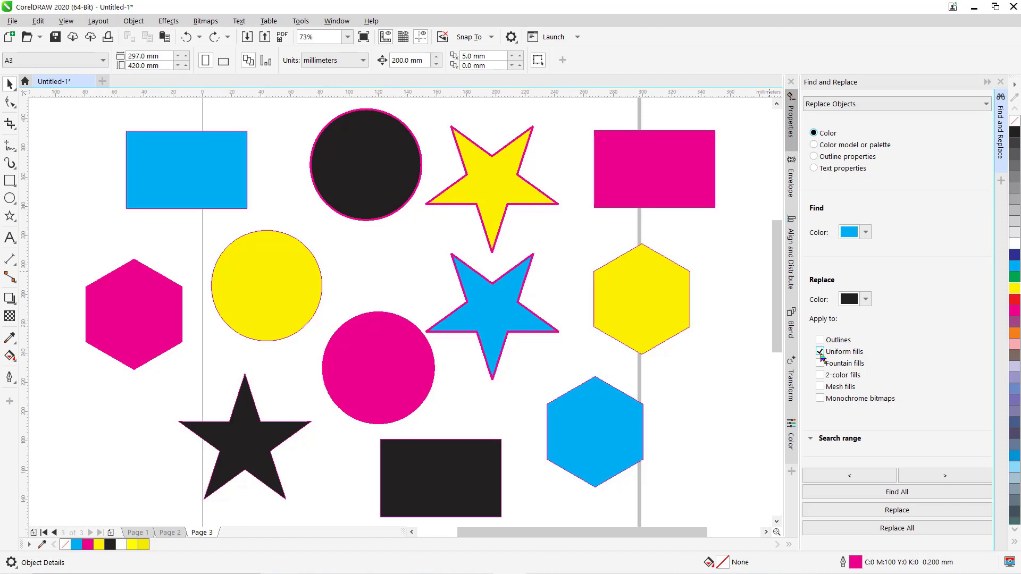
left_click(820, 340)
left_click(815, 157)
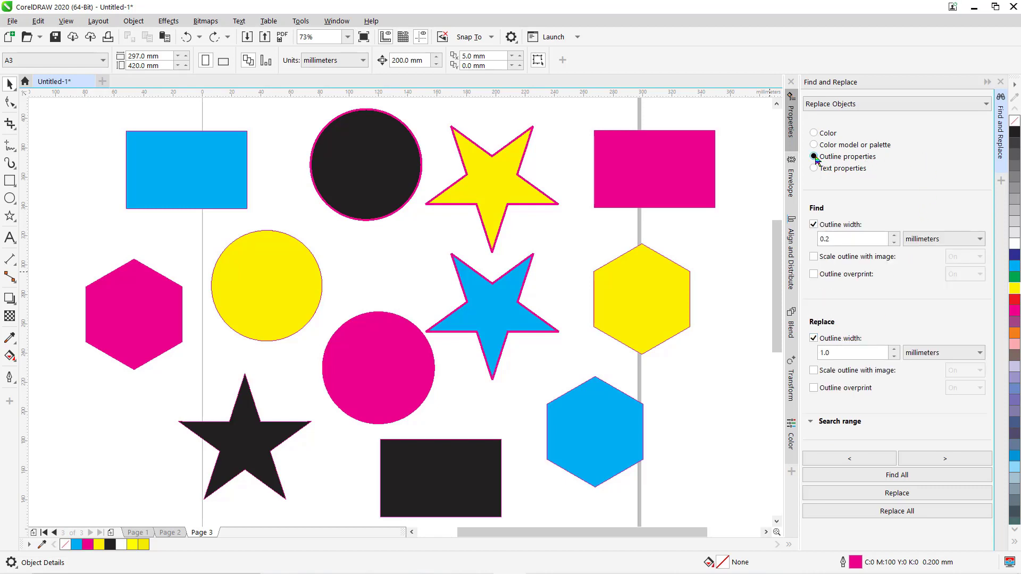
- Find all objects with 0.2 mm outlines, replace their widths with 1.0 mm without continuing the search, and check the yellow circle's outline
left_click(832, 239)
left_click(898, 475)
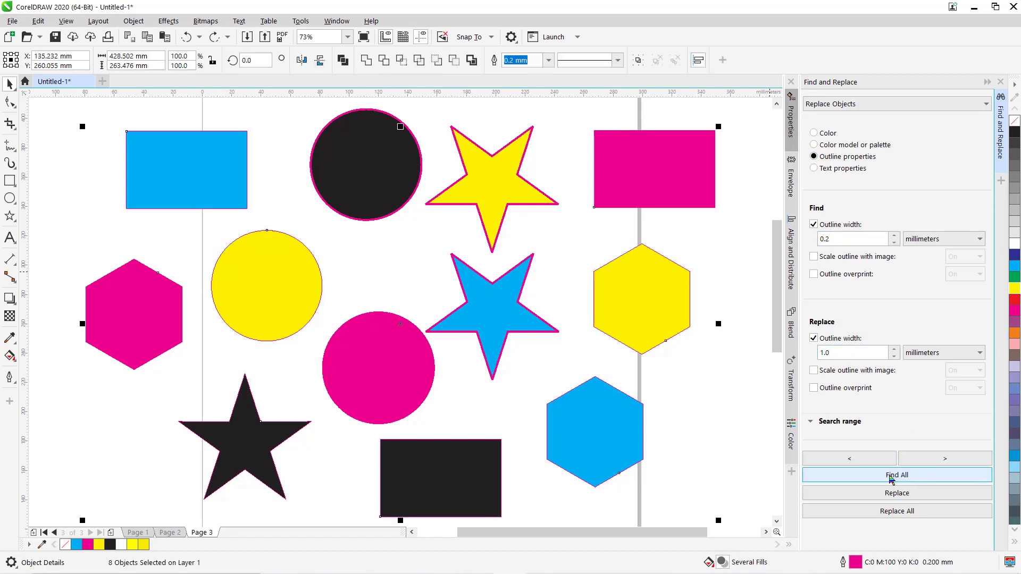
left_click(909, 513)
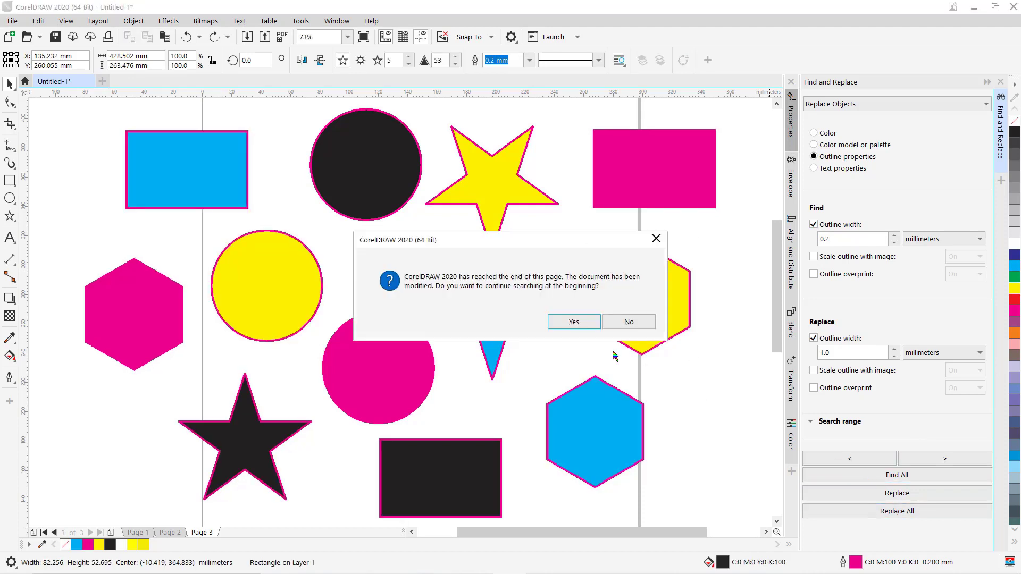
left_click(617, 322)
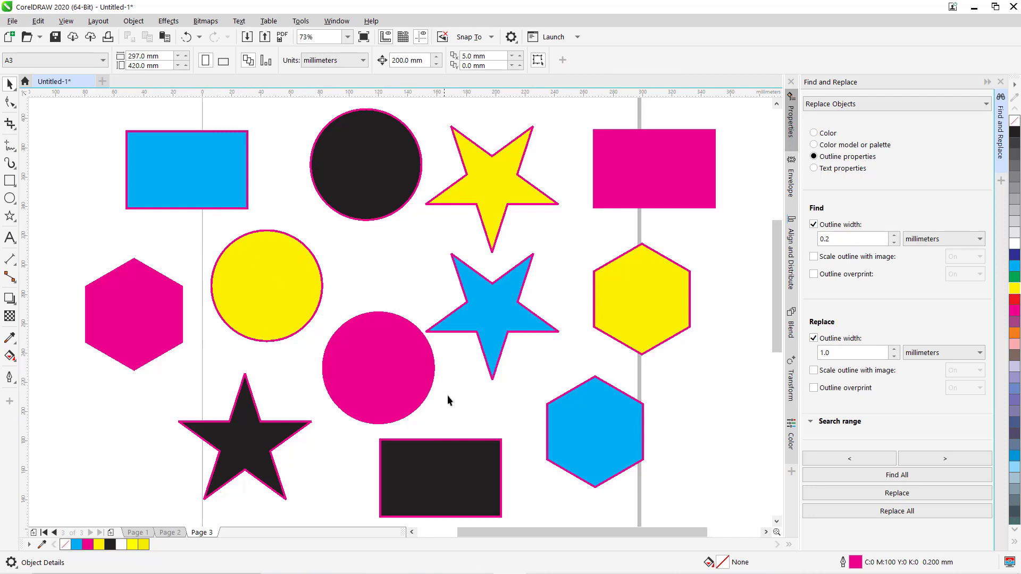
left_click(282, 257)
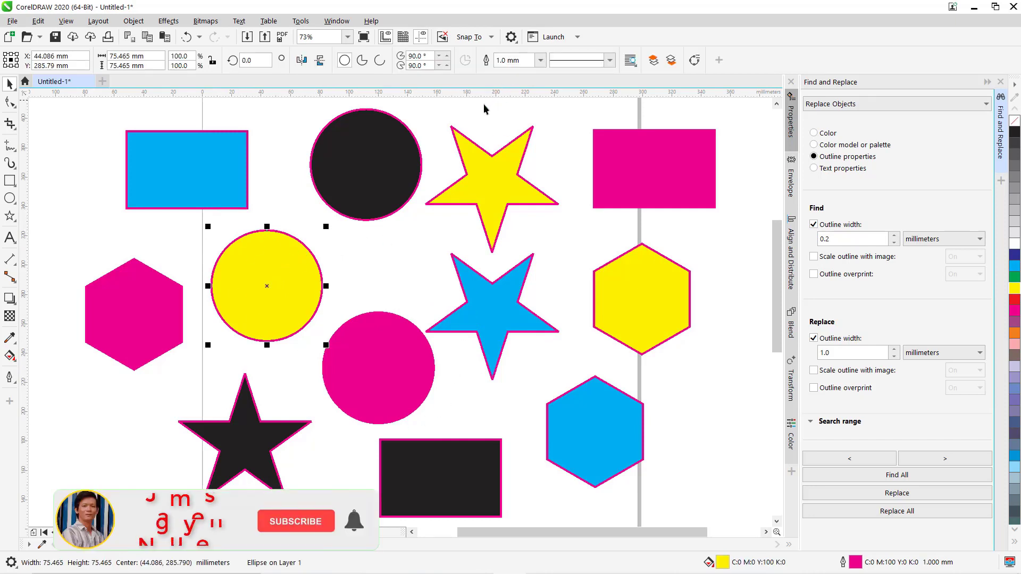
left_click(482, 118)
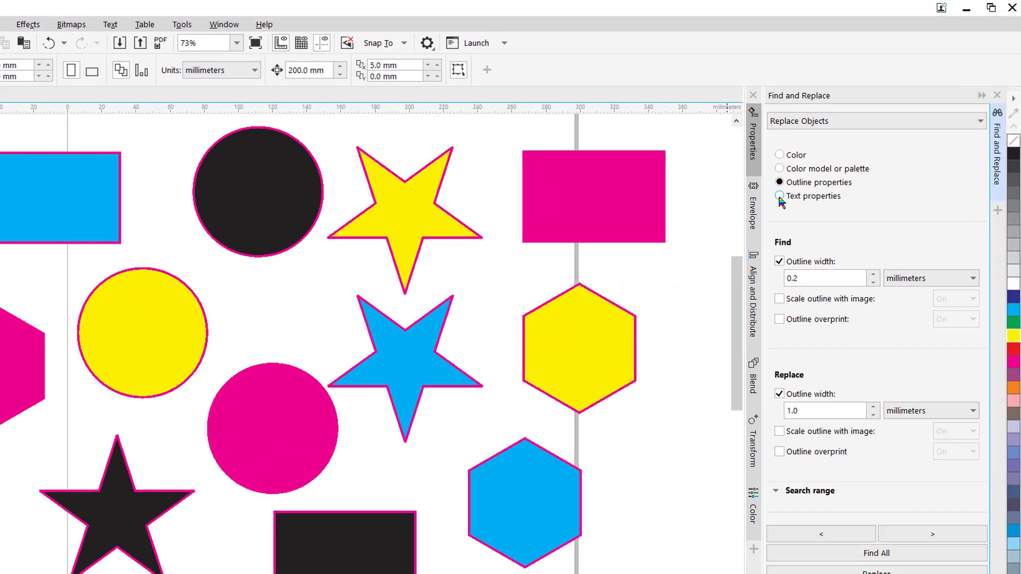
- Switch the replacement type to Text properties and enable Arial, Normal weight and 24-point size as search criteria
left_click(830, 173)
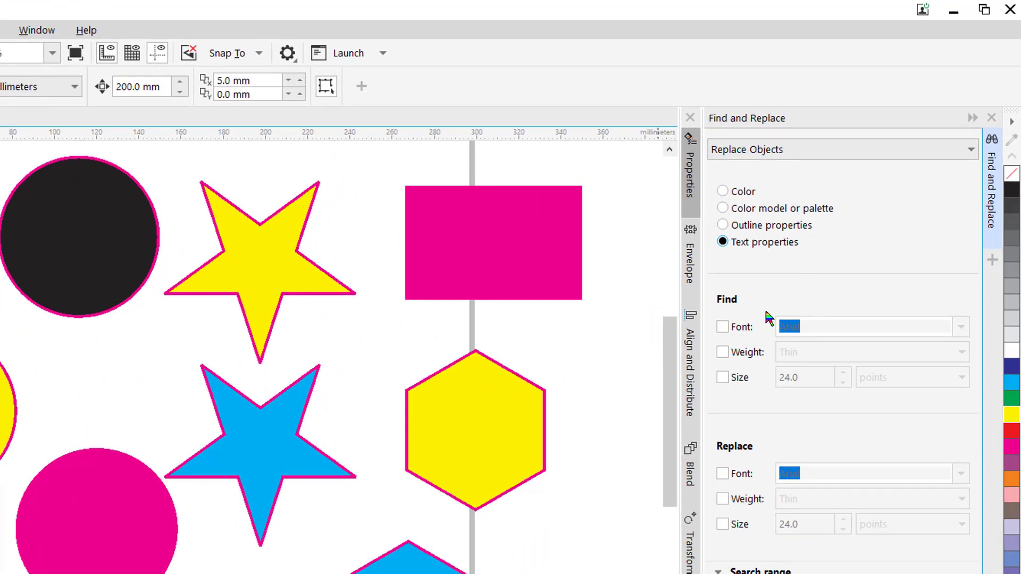
left_click(722, 352)
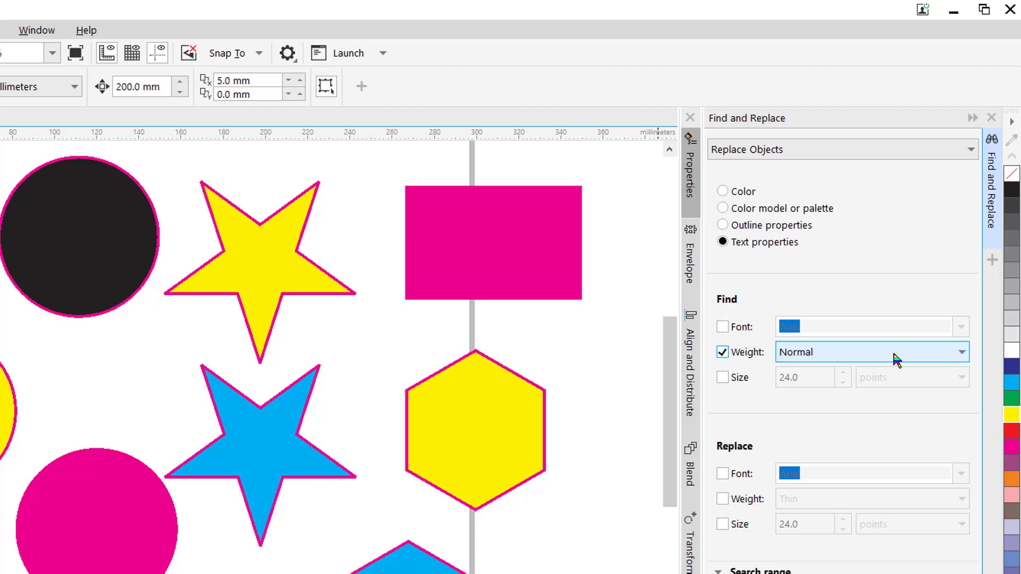
left_click(725, 328)
left_click(723, 352)
left_click(723, 353)
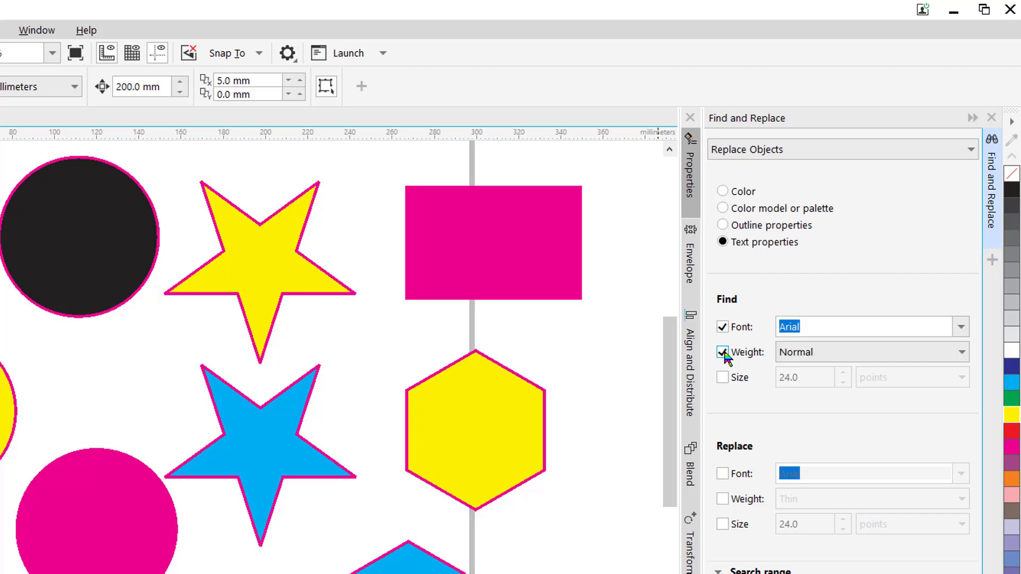
left_click(957, 356)
left_click(956, 357)
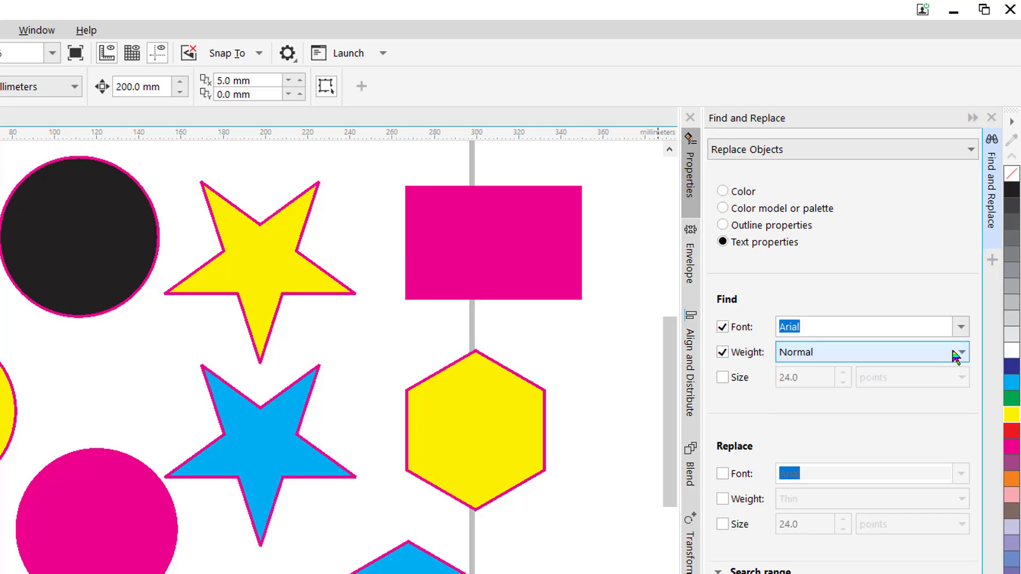
left_click(723, 377)
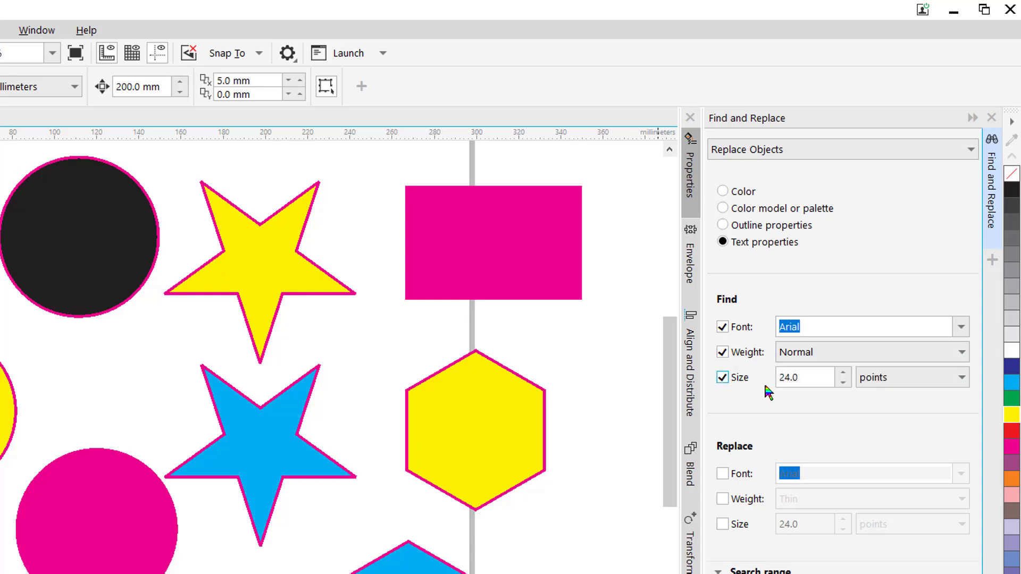
- Clear the size, weight and font criteria from the text search
left_click(723, 378)
left_click(722, 353)
left_click(723, 327)
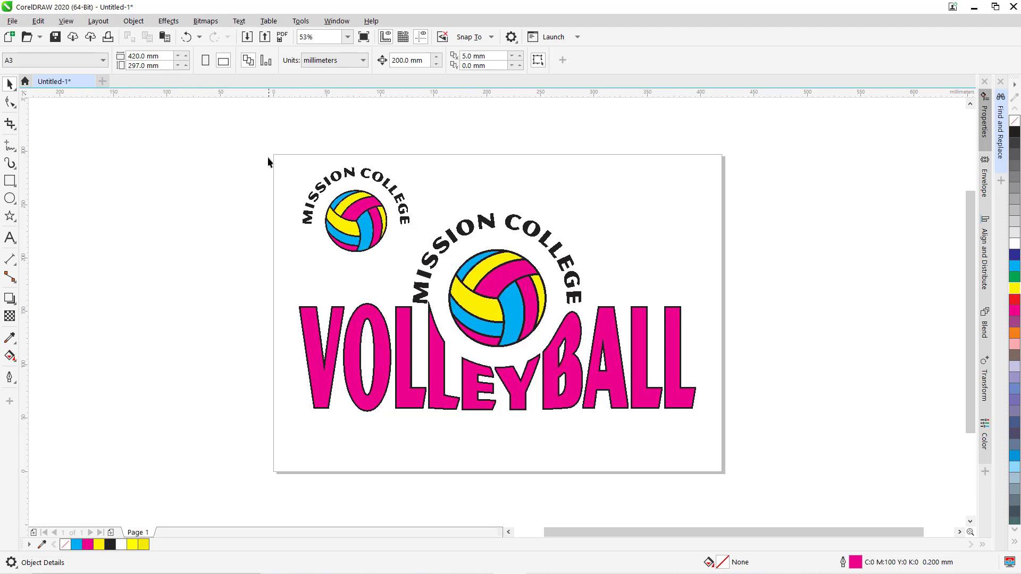
- Delete the small Mission College logo copy, centre the large volleyball artwork on the page and deselect it
left_click_drag(260, 150, 441, 274)
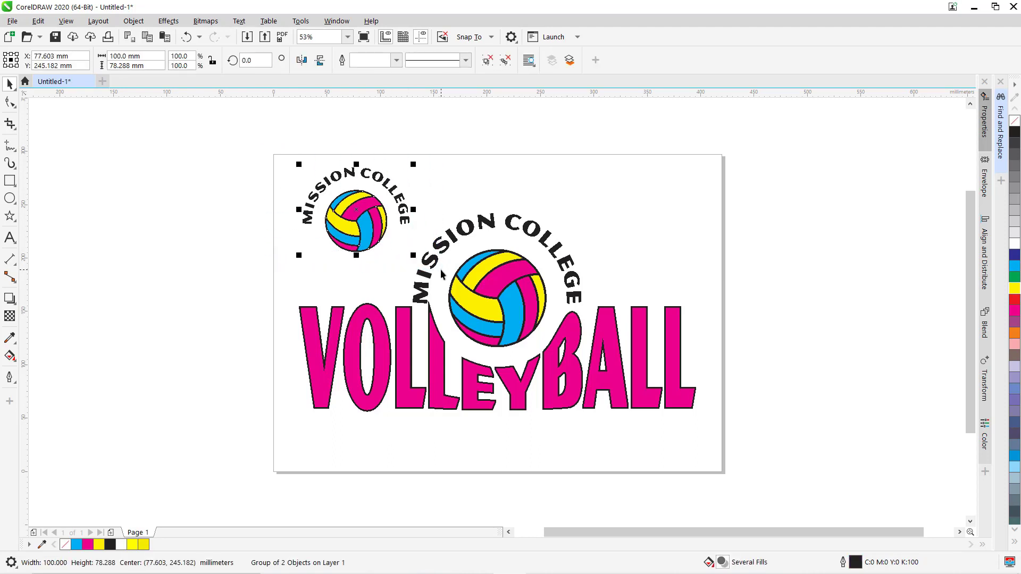
key("Delete")
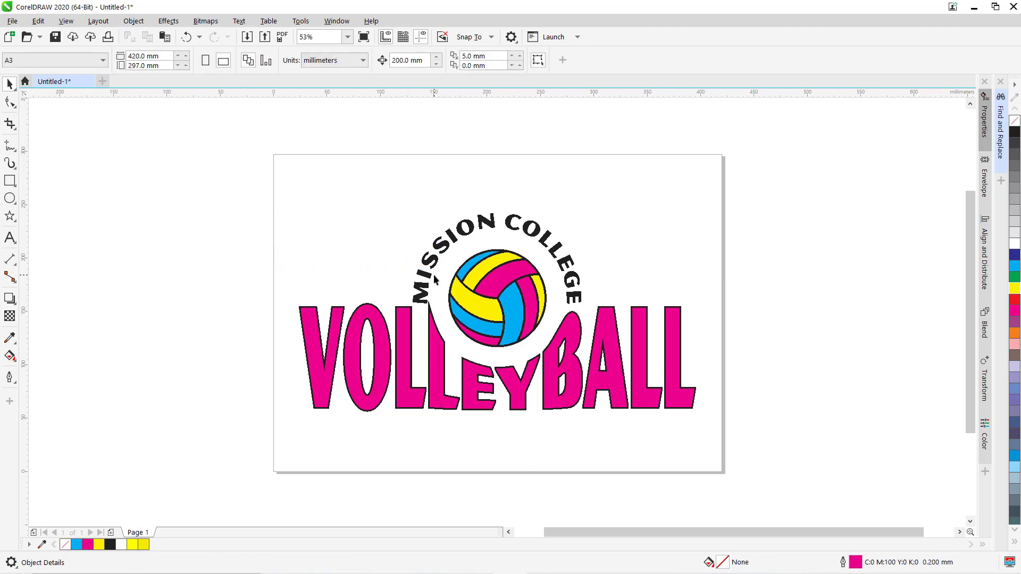
left_click_drag(269, 156, 759, 506)
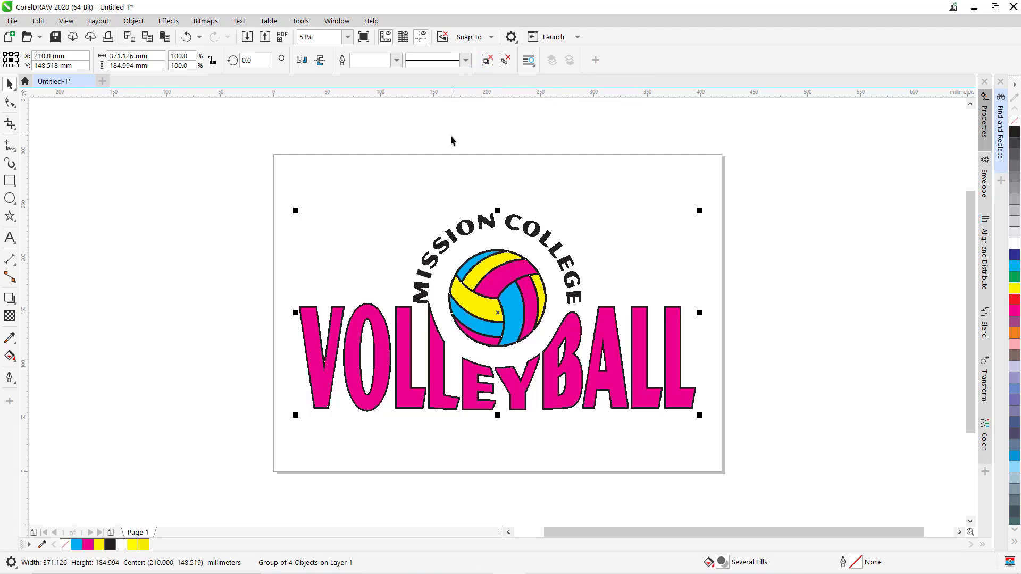
key("p")
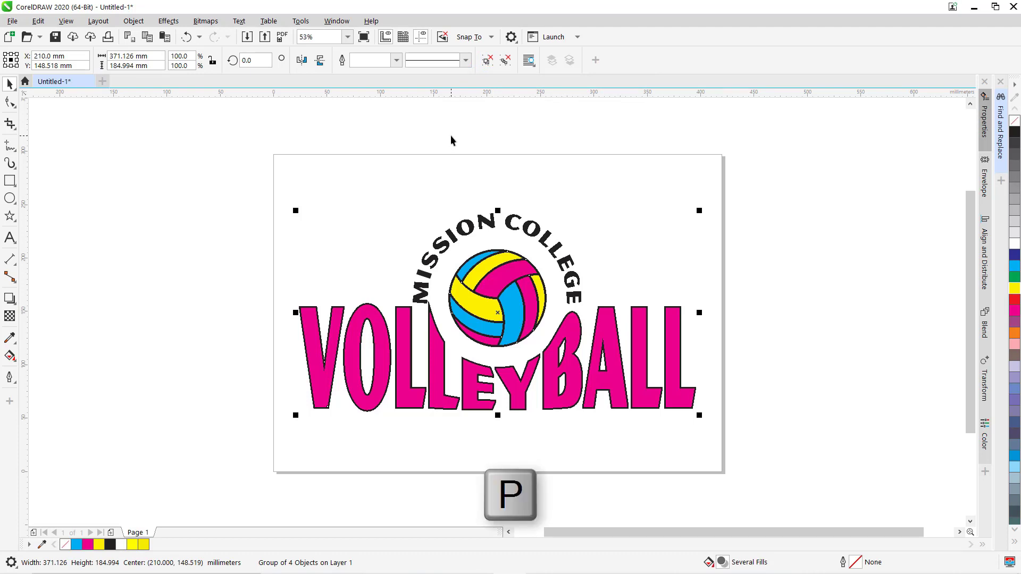
key("p")
left_click(416, 163)
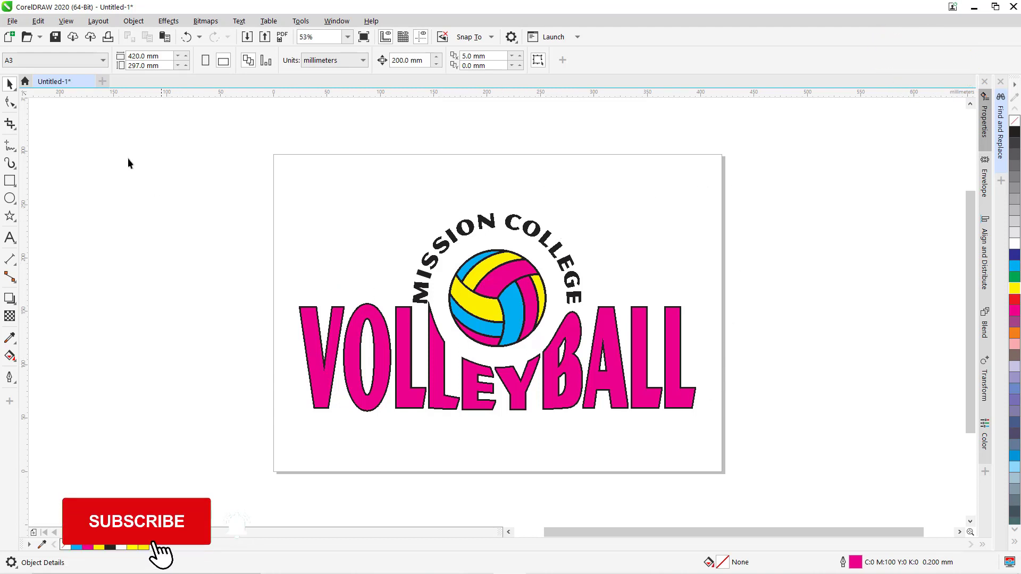
- Create a new one-page A3 portrait document, 297 by 420 mm, in CMYK at 300 dpi
left_click(10, 22)
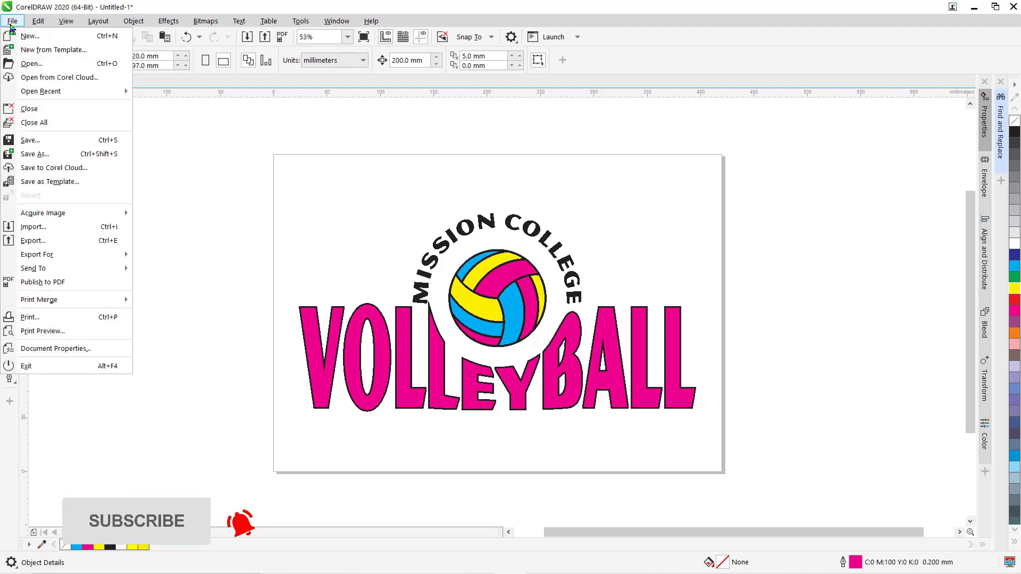
left_click(35, 38)
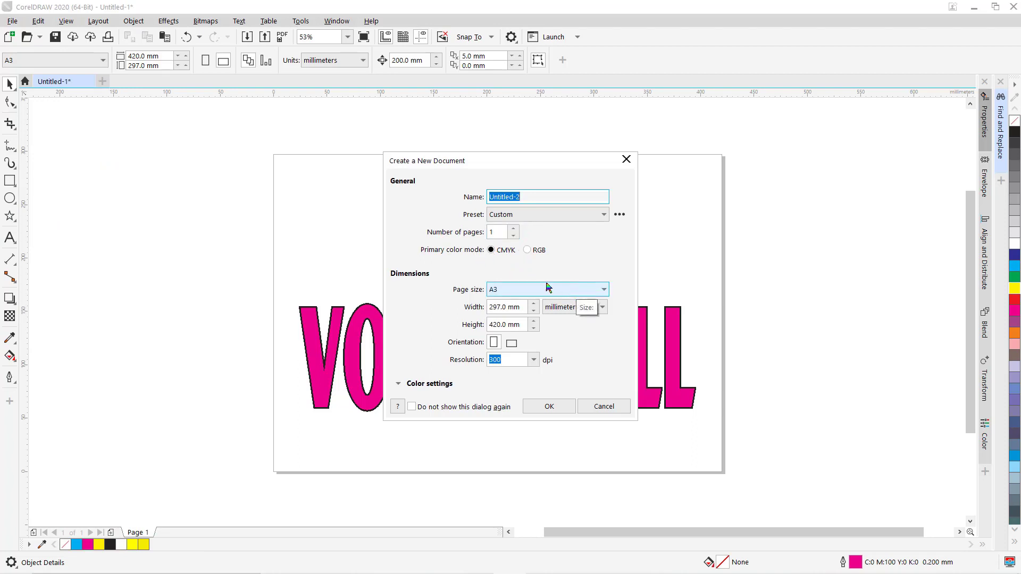
left_click(547, 407)
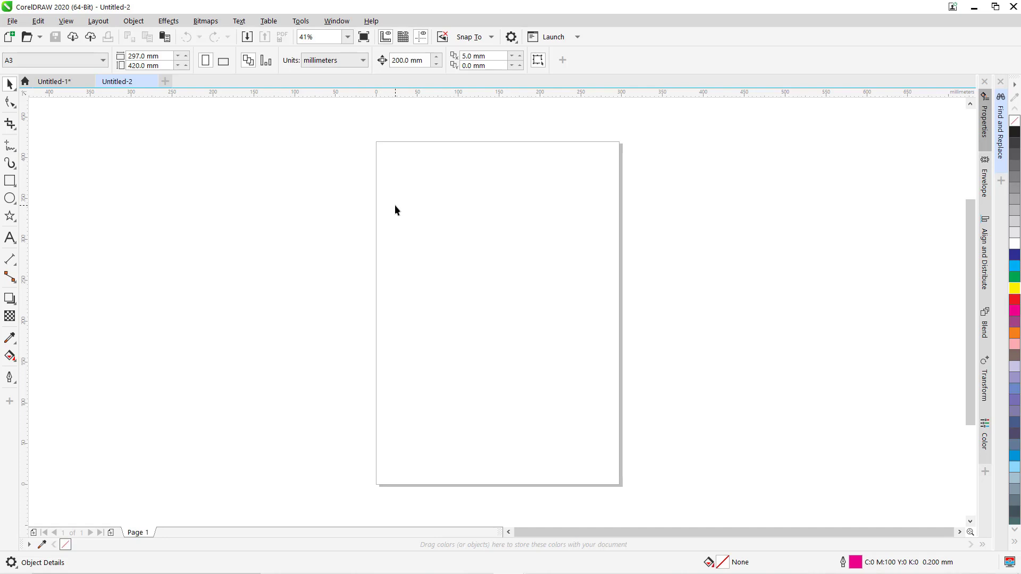
- Draw a straight vertical line about 33 mm long near the page's upper-left corner with the Freehand tool
left_click(8, 147)
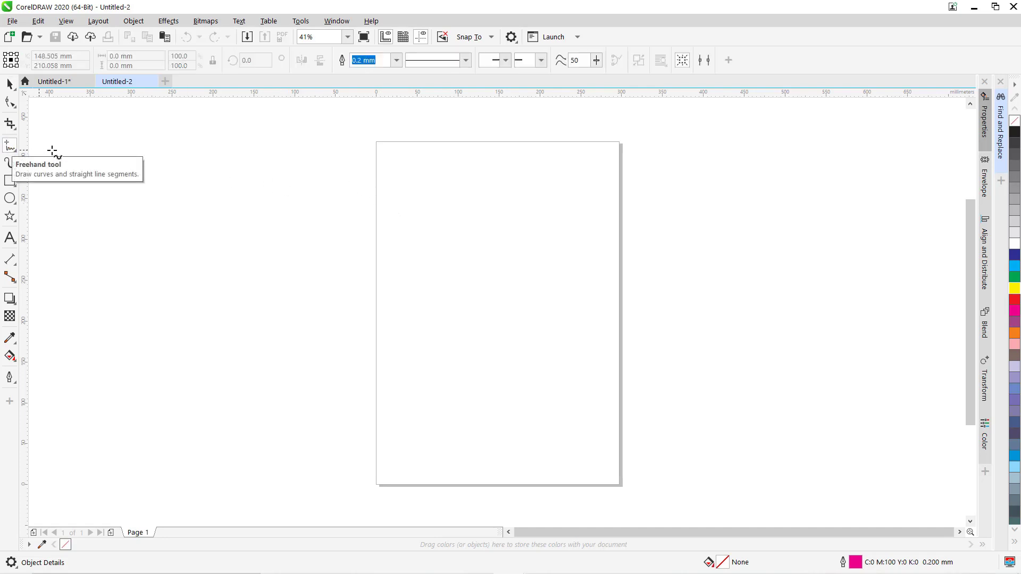
left_click(383, 152)
left_click(382, 176)
key("space")
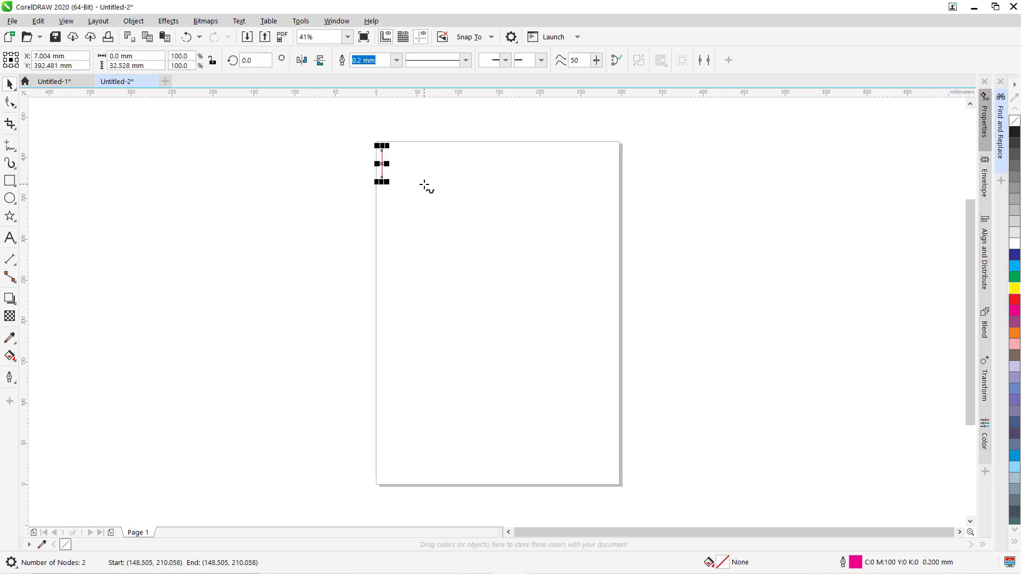
key("z")
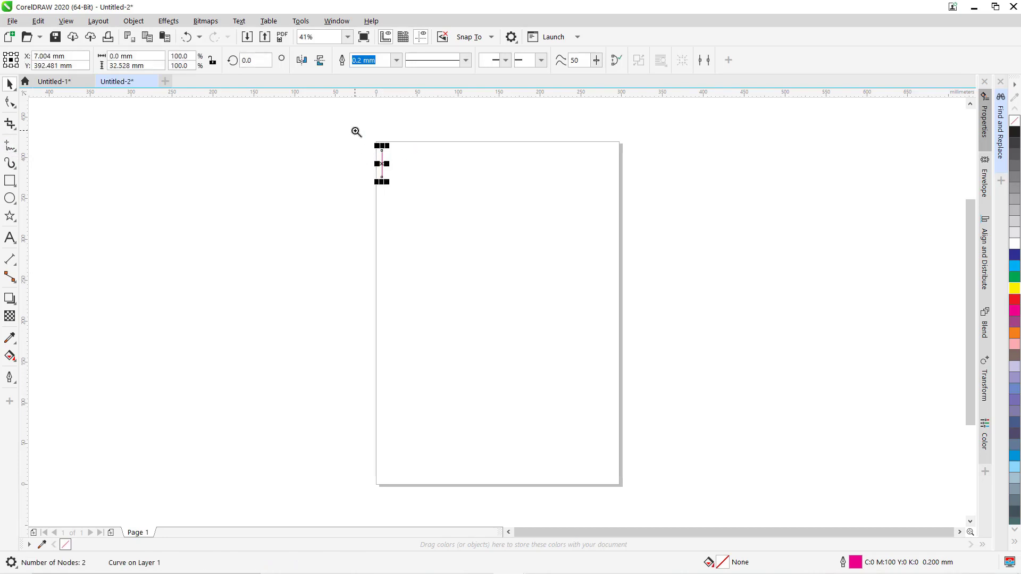
left_click_drag(356, 132, 428, 205)
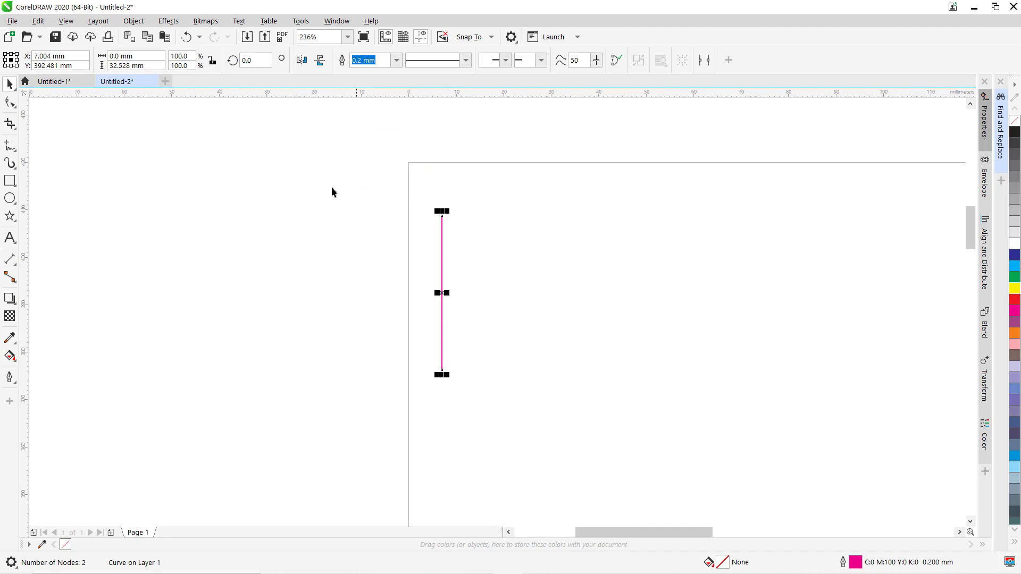
- Set the vertical line's height to 10 mm and its outline width to 0.5 mm
double_click(121, 65)
type("10")
key("Return")
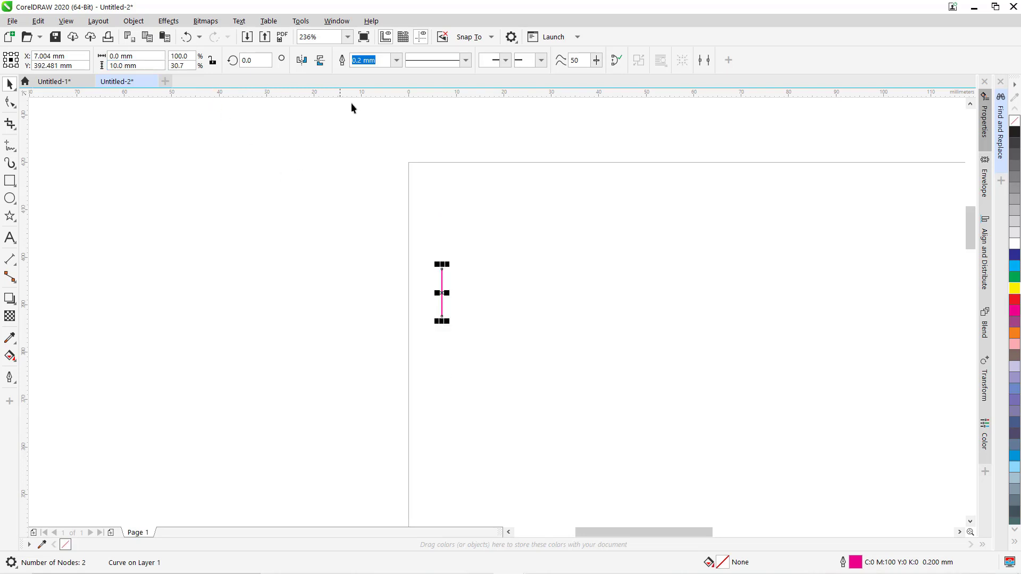
double_click(360, 60)
type(".5")
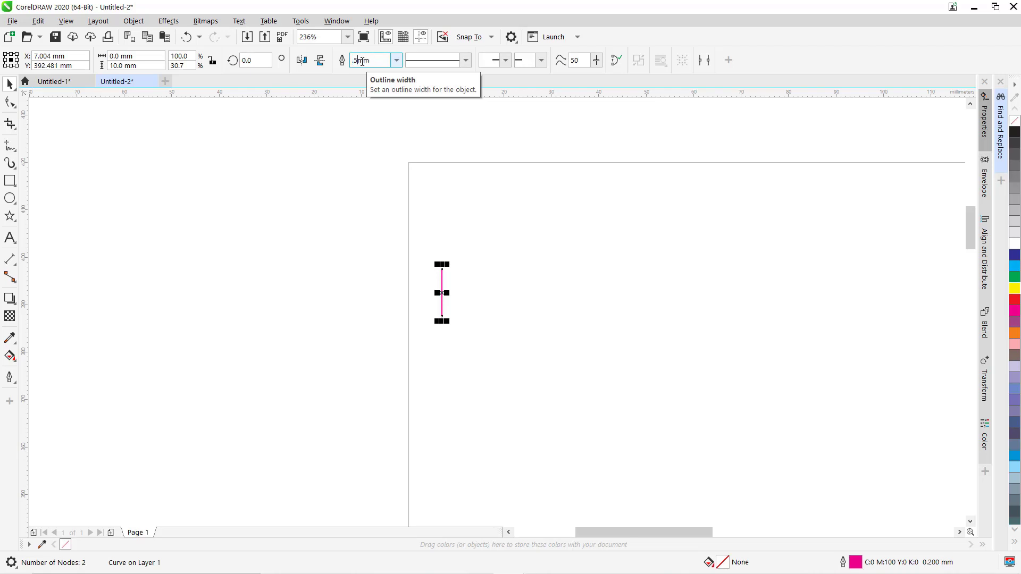
key("Return")
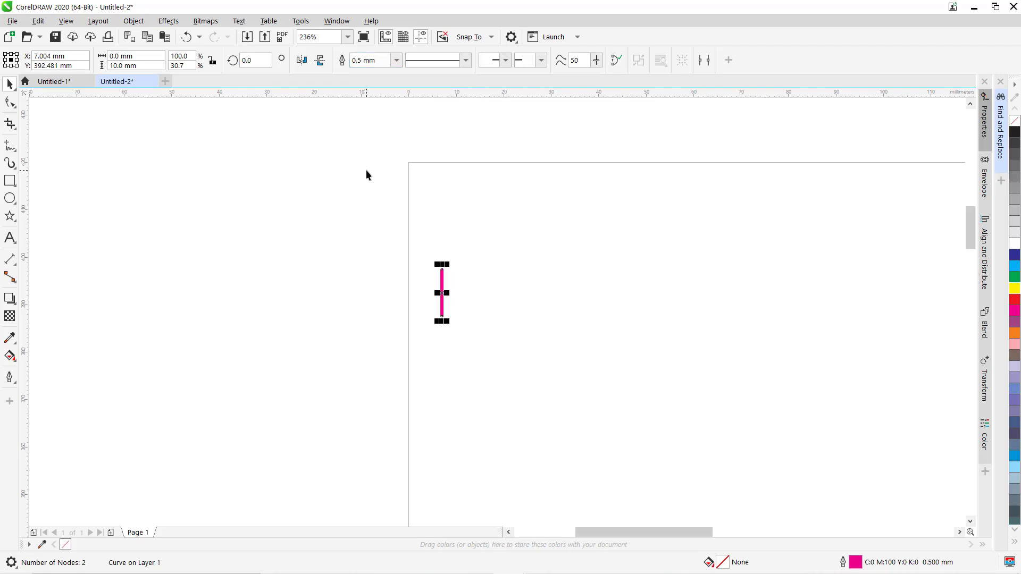
- Duplicate the vertical line in place, rotate the copy 90 degrees, and group both lines into a cross mark
key("KP_Add")
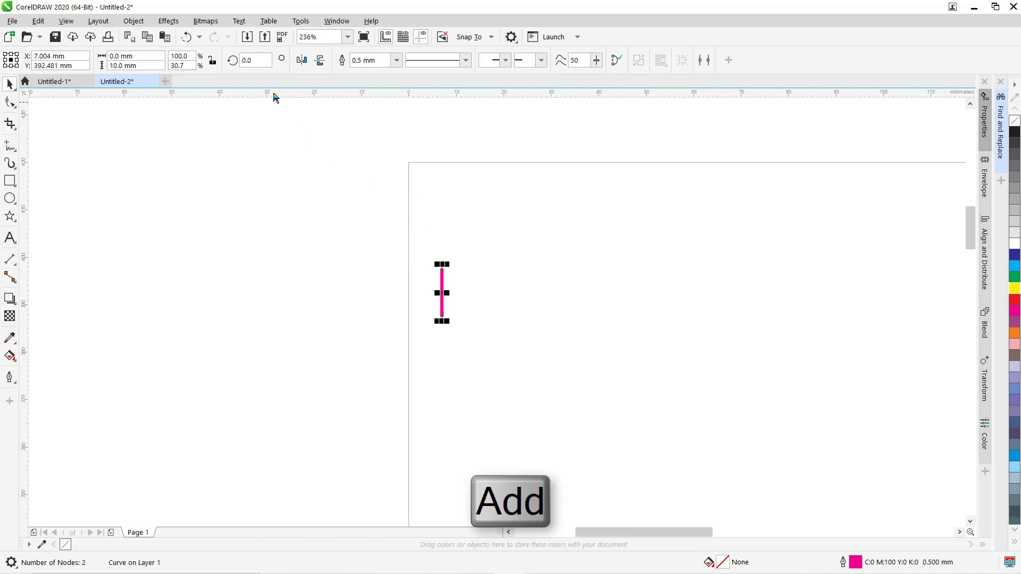
left_click(253, 62)
type("90")
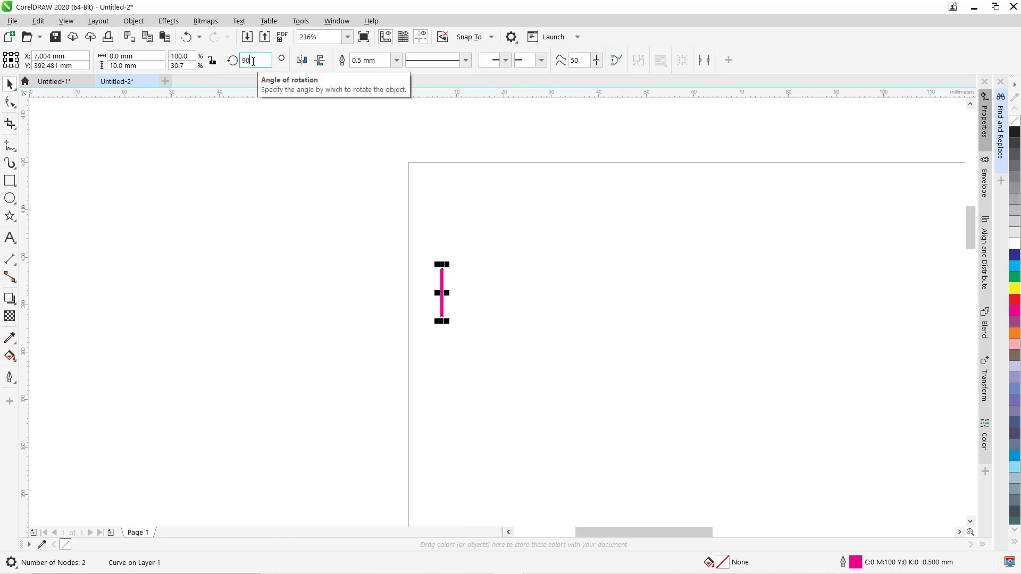
key("Return")
left_click_drag(391, 239, 482, 332)
key("ctrl+g")
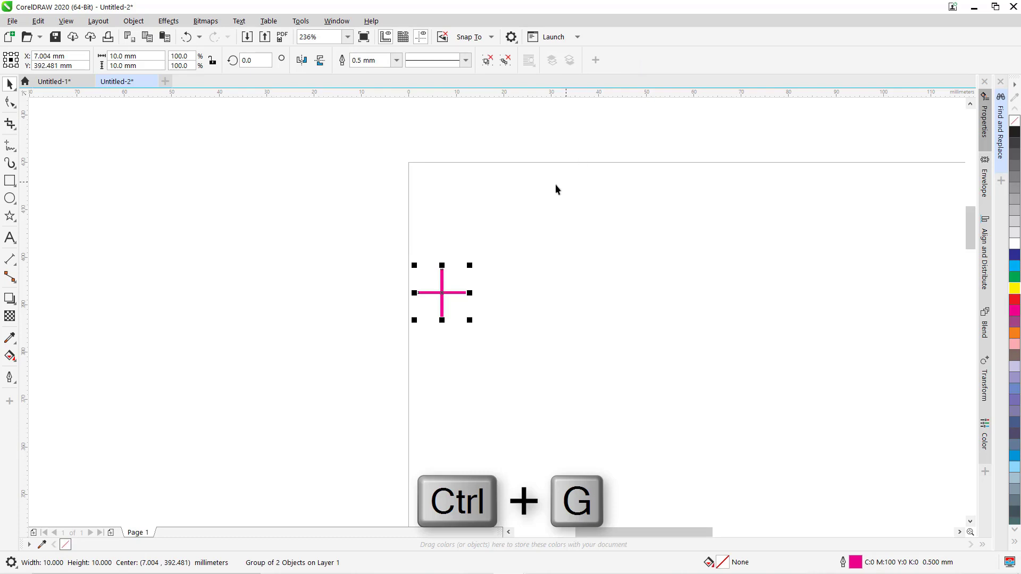
left_click(492, 218)
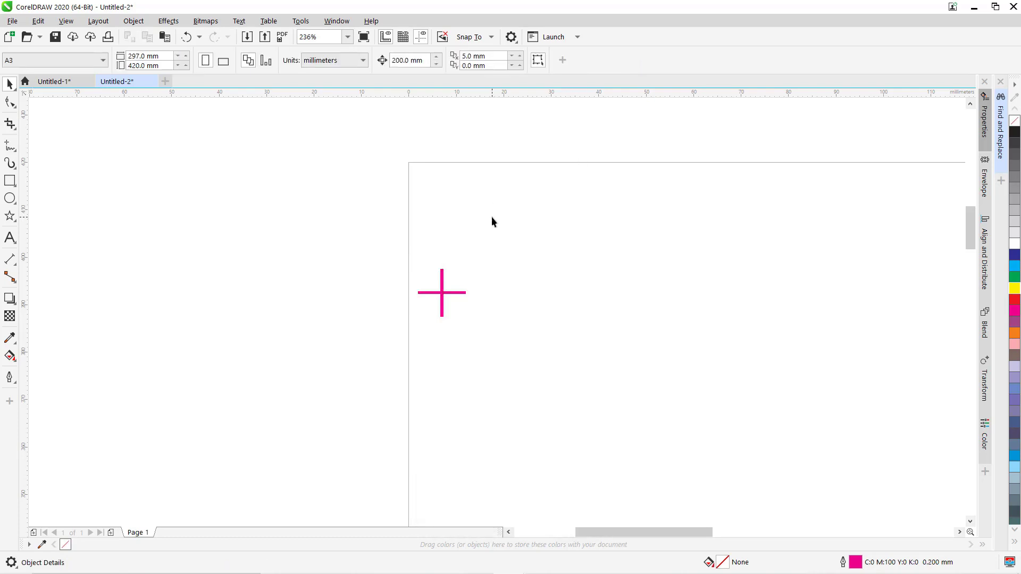
- Set the paper size to A3 in the HP OfleetJet Pro 7740 printer properties, apply it, and close the print settings without printing
key("shift+F4")
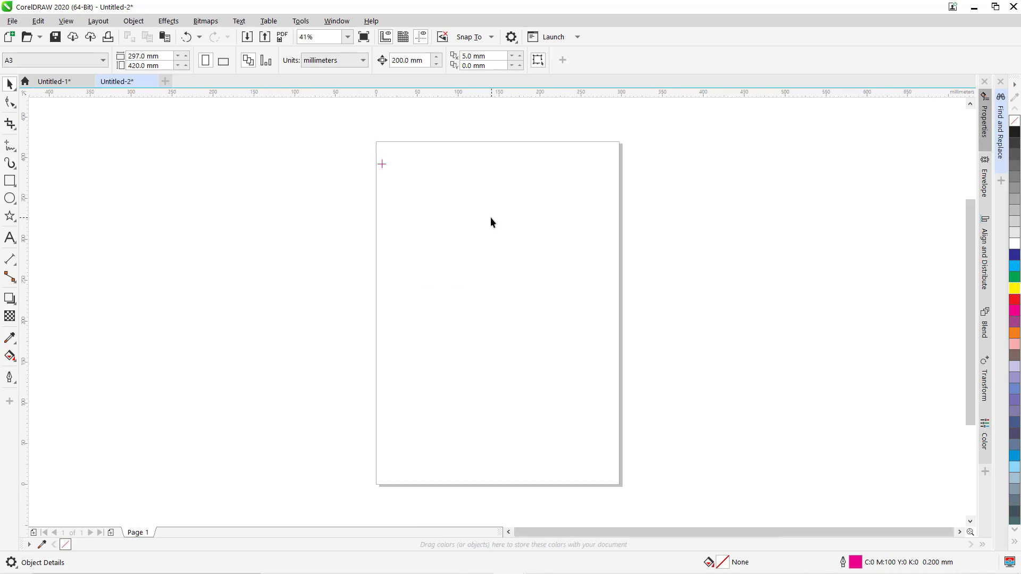
left_click_drag(363, 144, 409, 189)
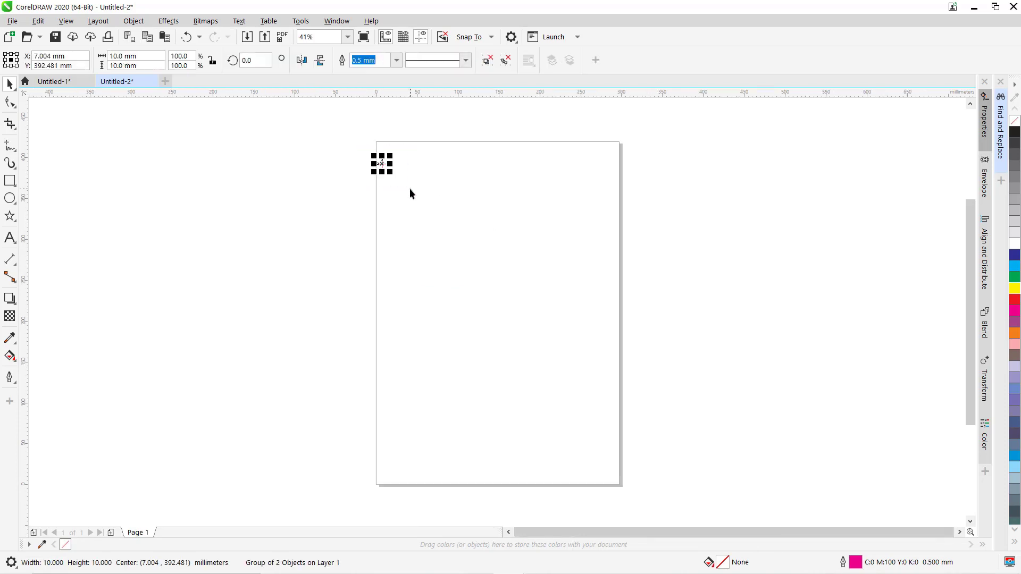
left_click(439, 207)
key("ctrl+p")
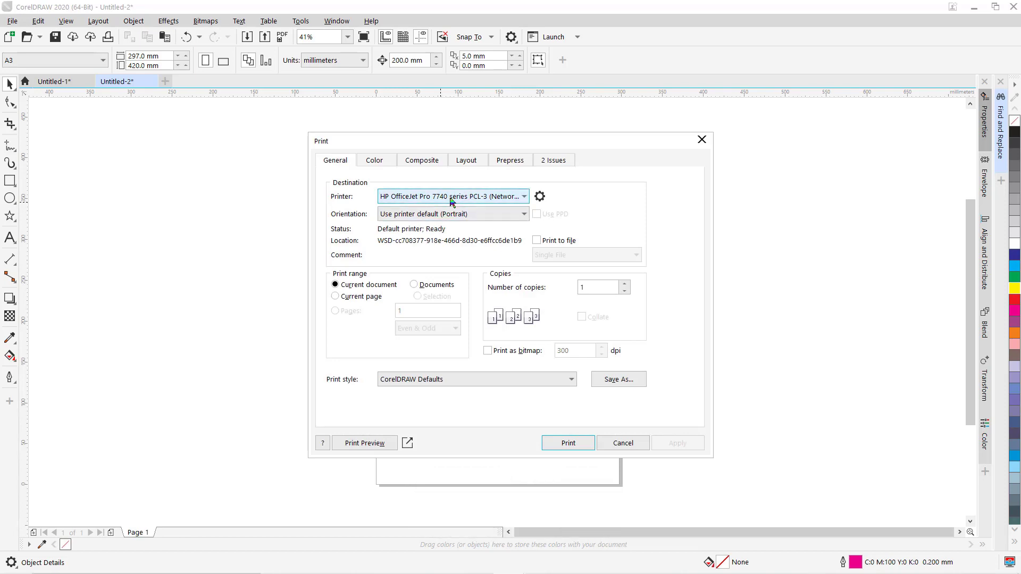
left_click(541, 197)
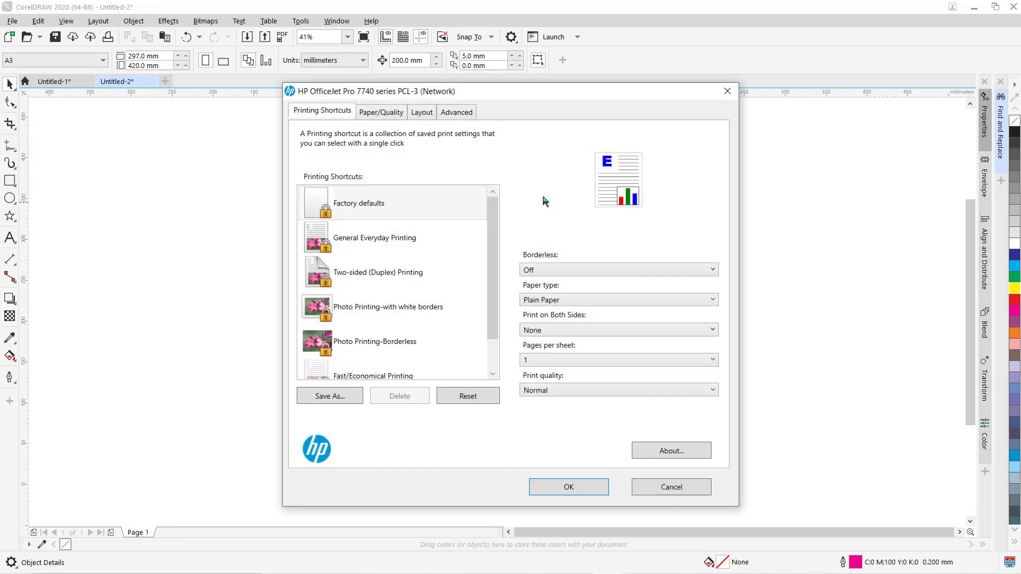
left_click(388, 113)
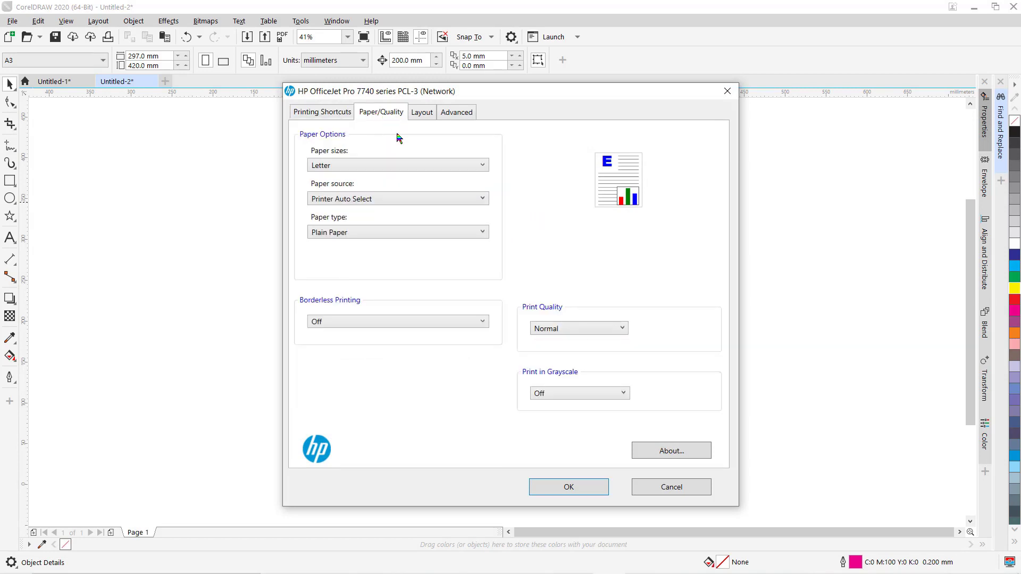
left_click(471, 167)
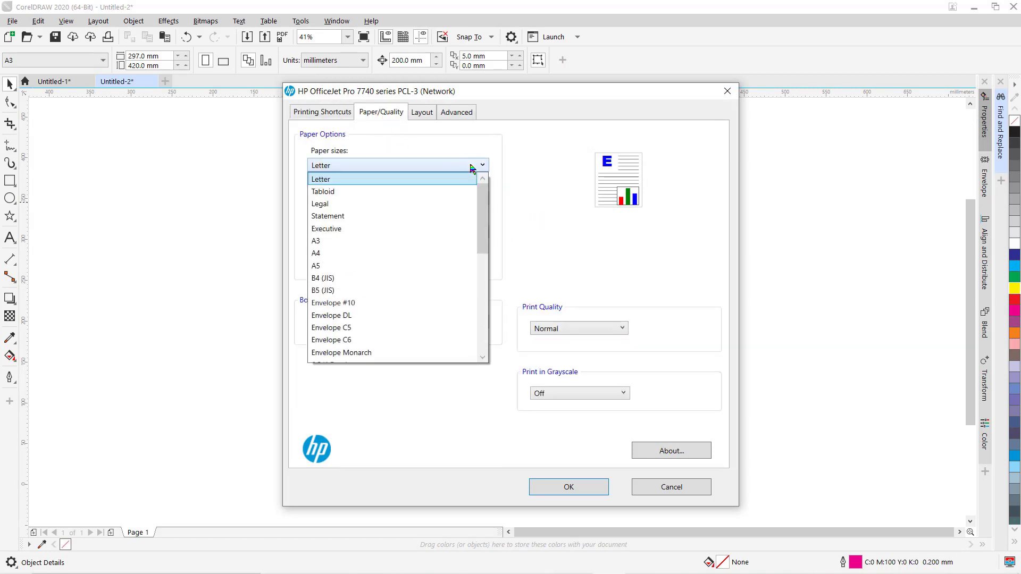
left_click(333, 242)
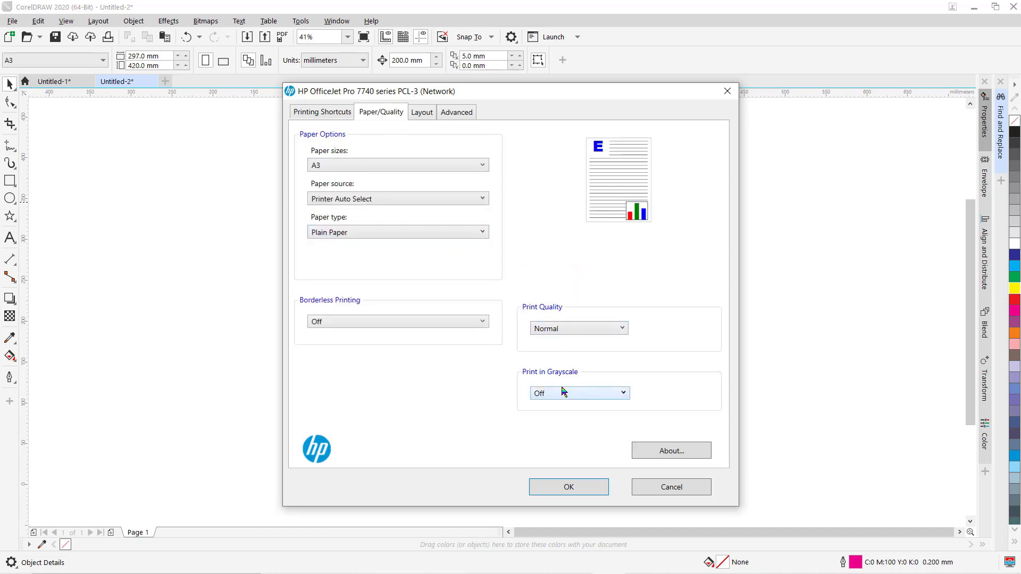
left_click(572, 490)
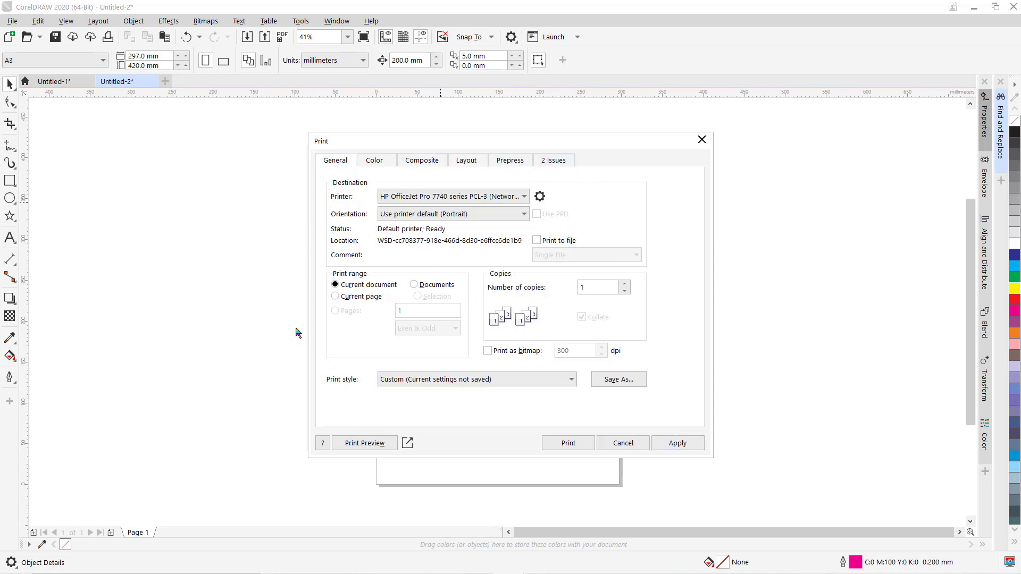
left_click(684, 444)
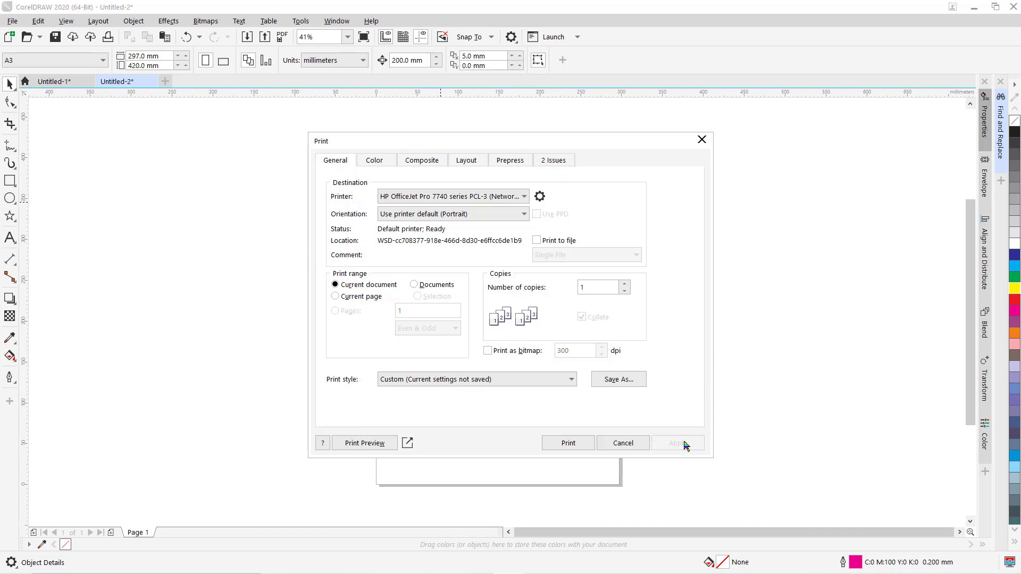
left_click(623, 443)
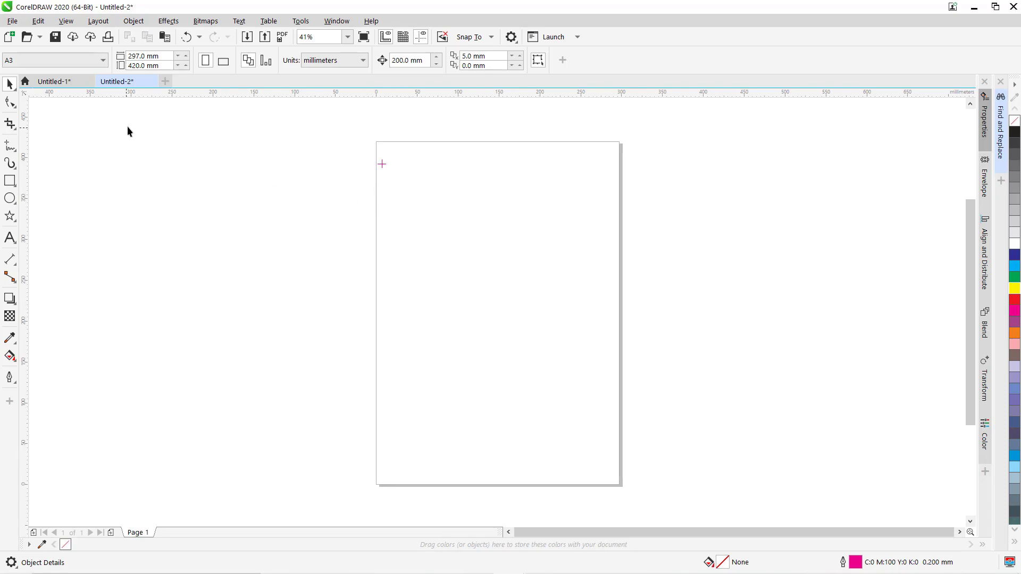
- Display the printable area boundary on the page
left_click(67, 20)
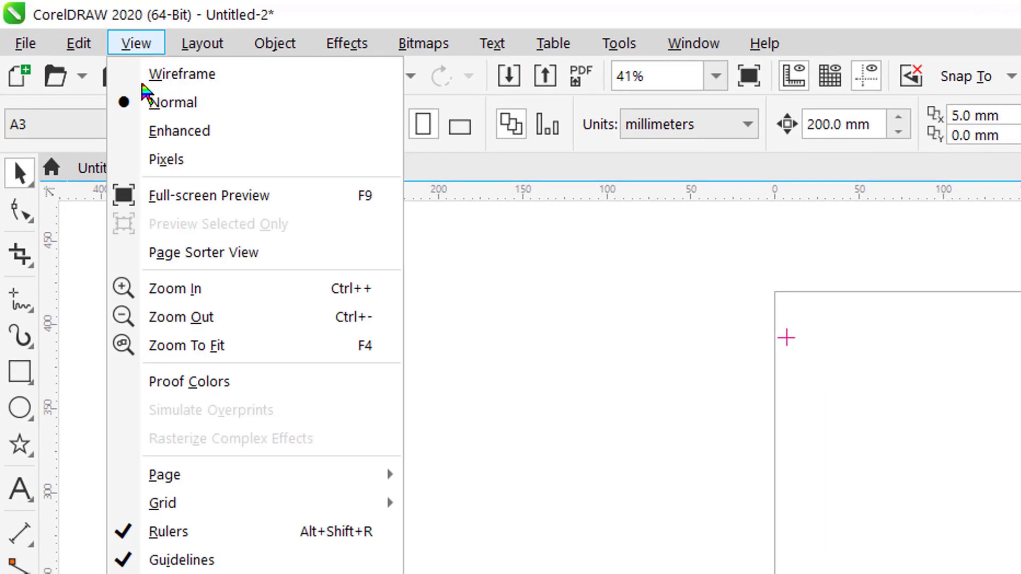
mouse_move(199, 483)
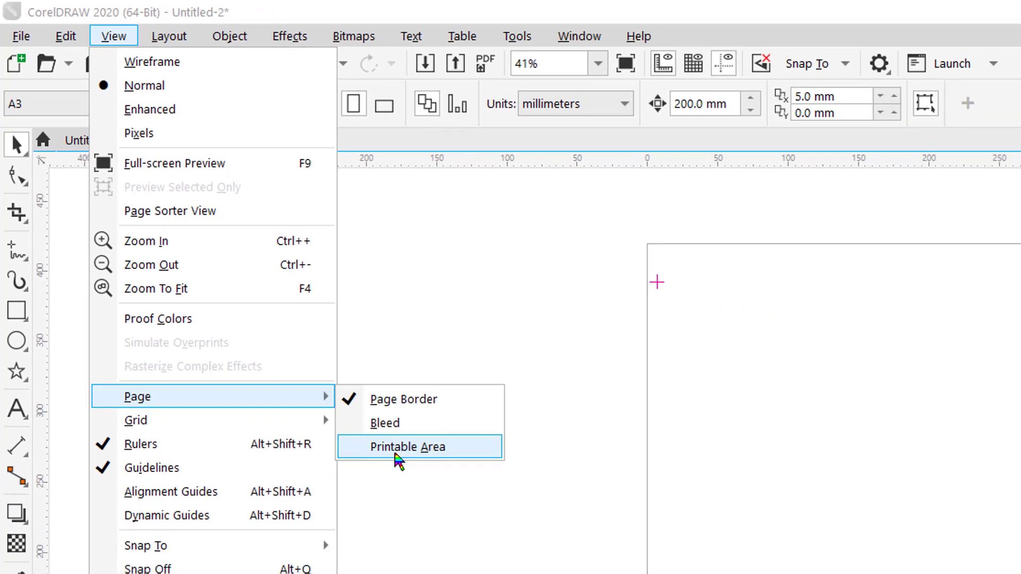
left_click(479, 537)
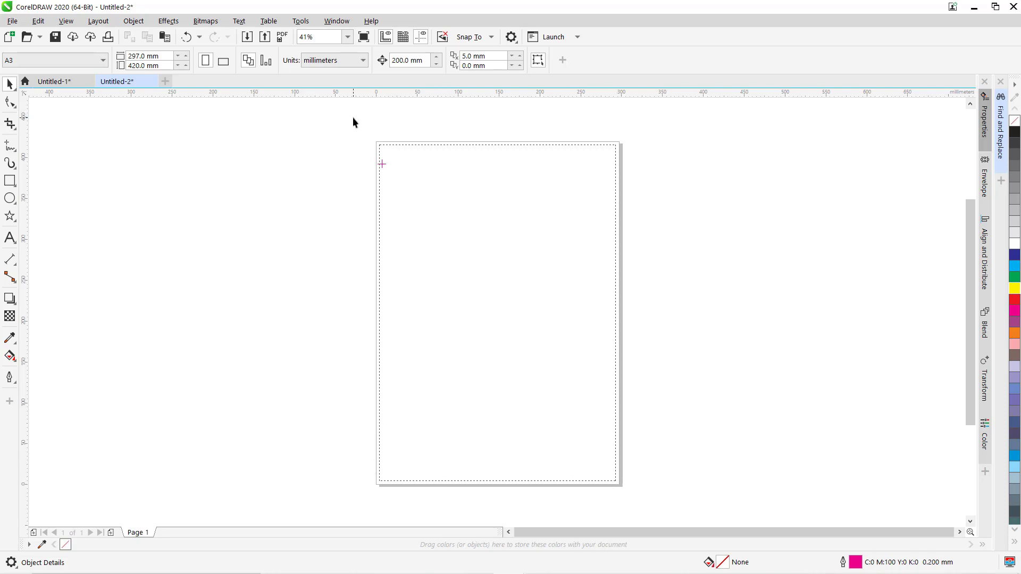
- Move the cross just inside the upper-left corner of the printable area, centred at about X 13.5 mm, Y 407.3 mm
left_click_drag(424, 186, 388, 152)
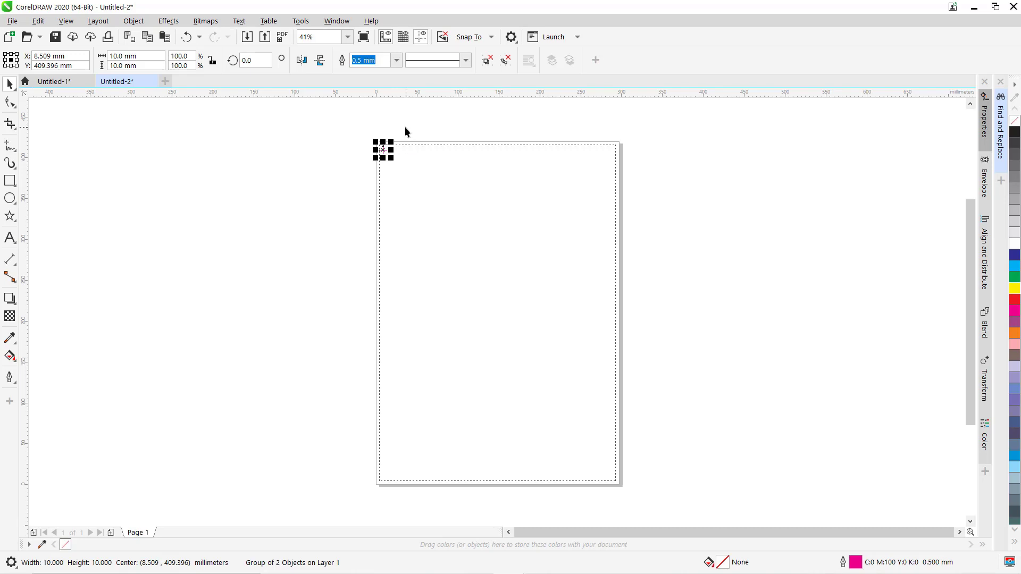
left_click(356, 129)
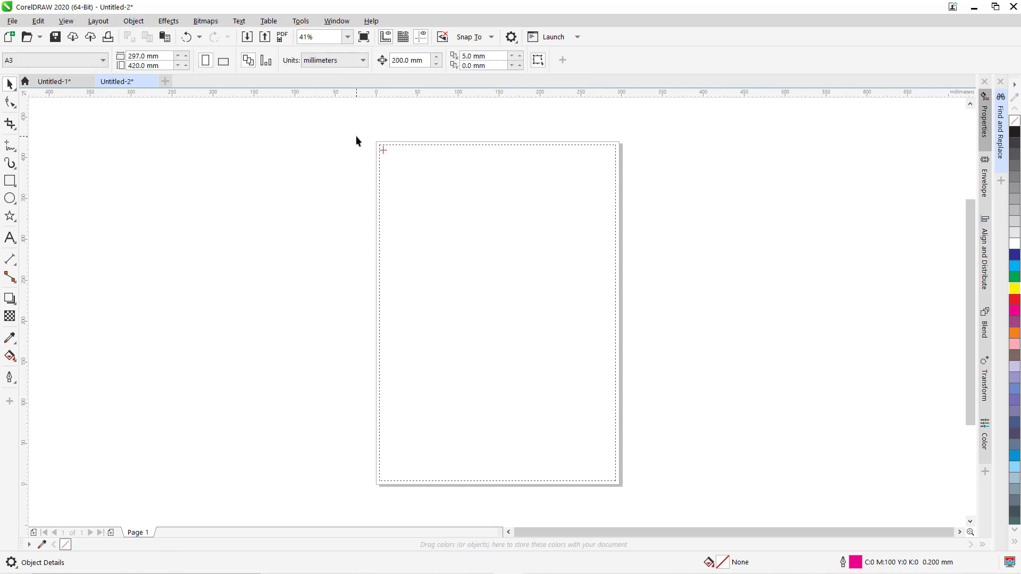
key("F2")
left_click_drag(356, 135, 671, 250)
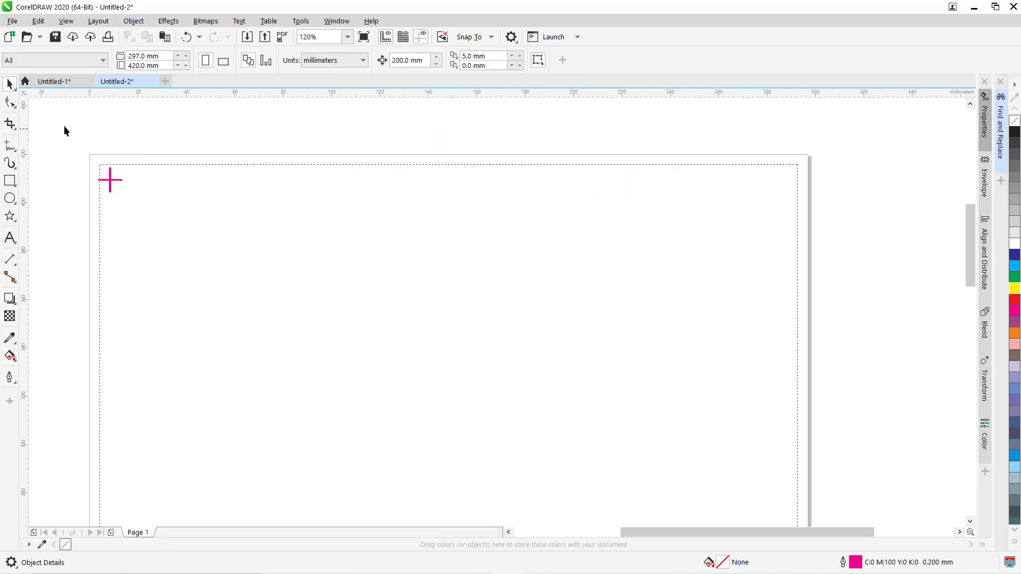
left_click_drag(152, 231, 152, 233)
left_click_drag(110, 179, 122, 184)
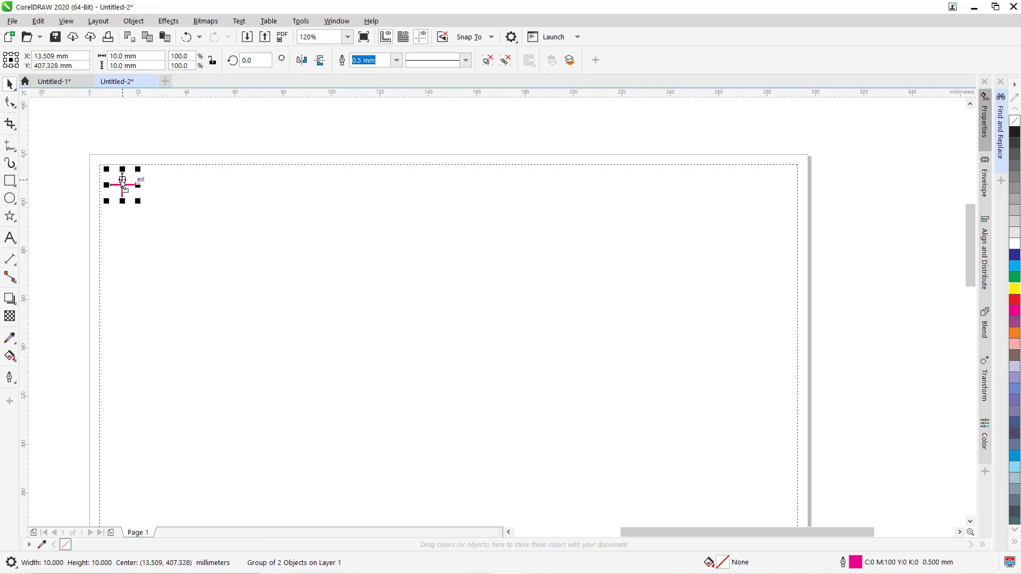
- Copy the cross straight across to the upper-right corner, group the pair, and copy it straight down to the page's lower edge
left_click_drag(123, 184, 780, 190)
left_click_drag(83, 129, 887, 294)
left_click(638, 61)
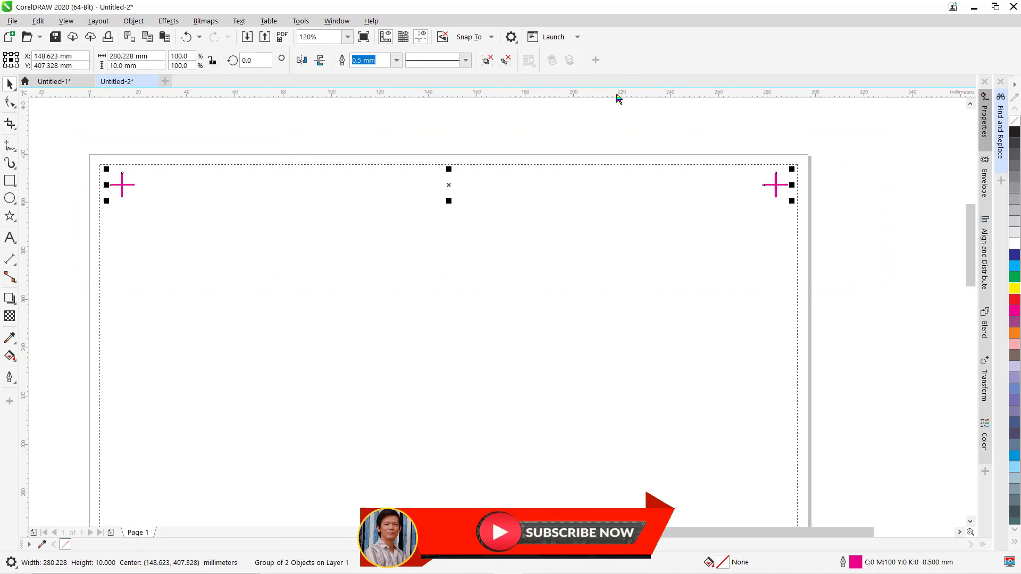
key("shift+F4")
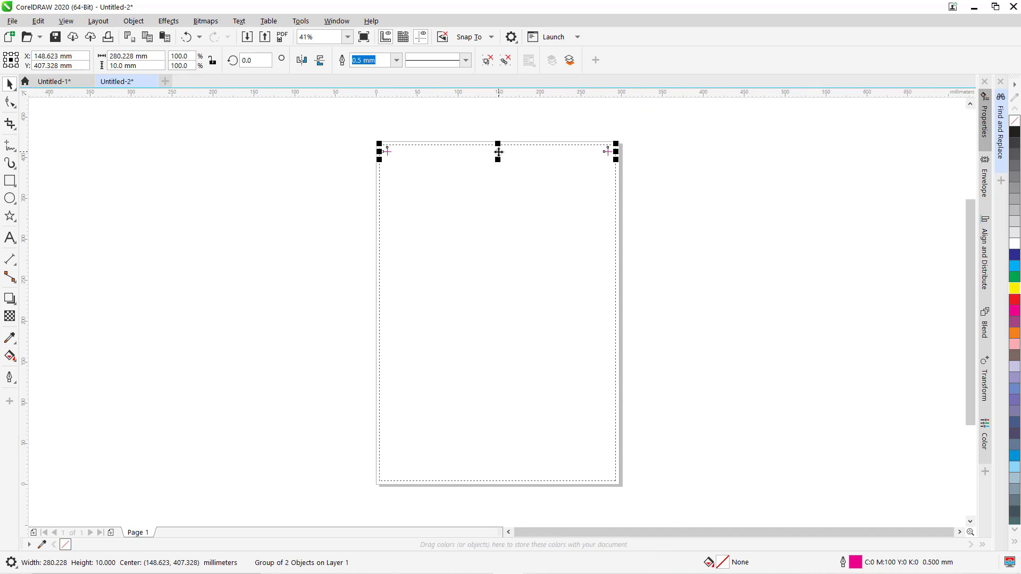
left_click_drag(499, 152, 491, 476)
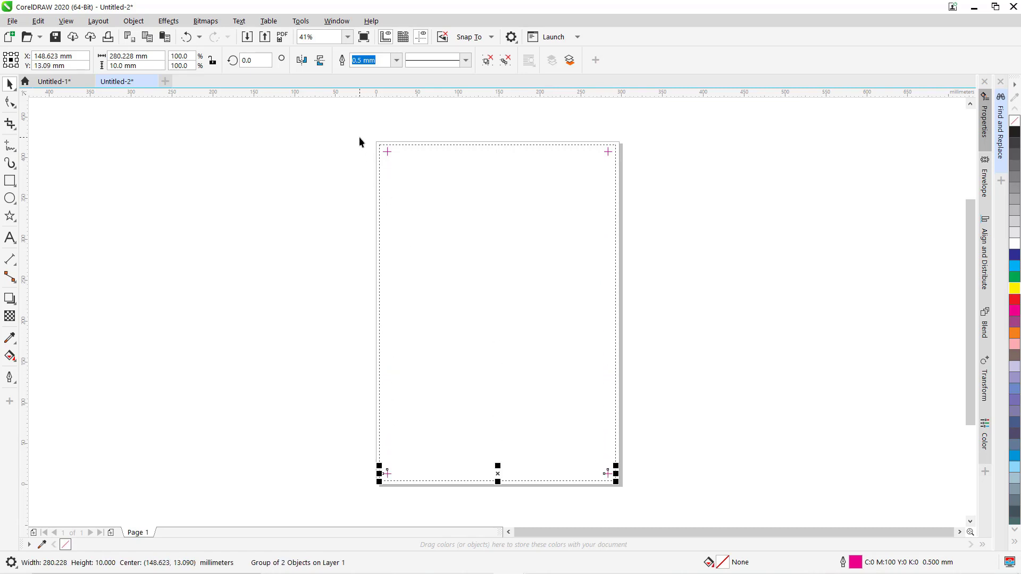
- Group the upper and lower pairs of cross marks and centre the group on the page
left_click_drag(359, 135, 653, 497)
left_click_drag(667, 507, 667, 506)
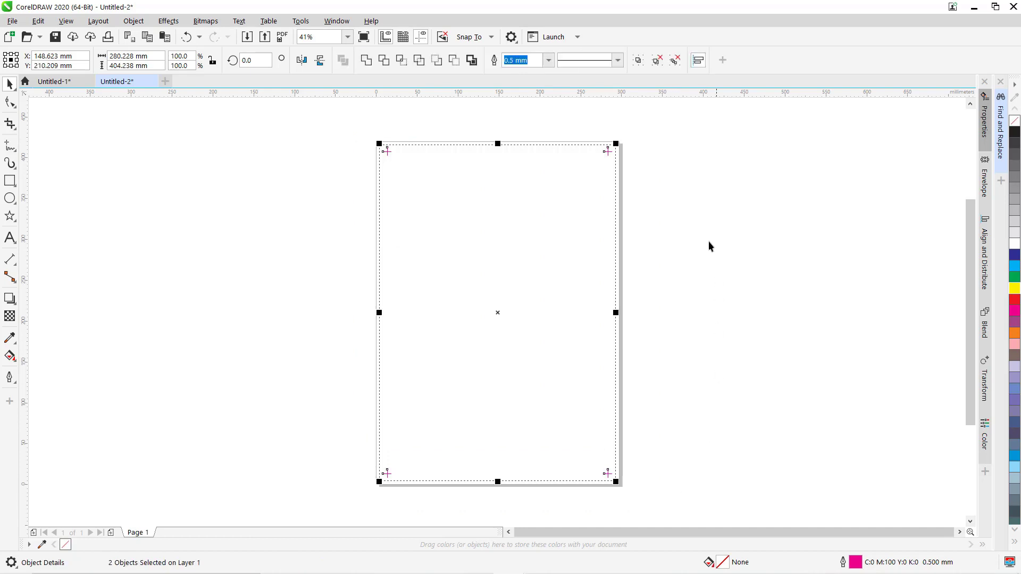
left_click(638, 61)
key("p")
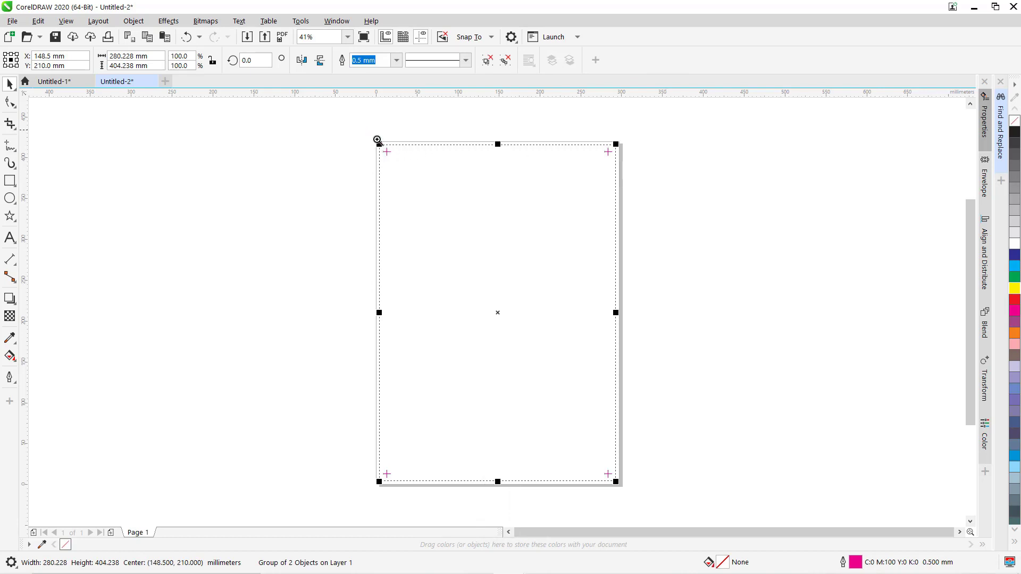
- Add a solid arrowhead to the end of the vertical line in the upper-left cross, keeping the marks grouped
left_click_drag(374, 135, 417, 177)
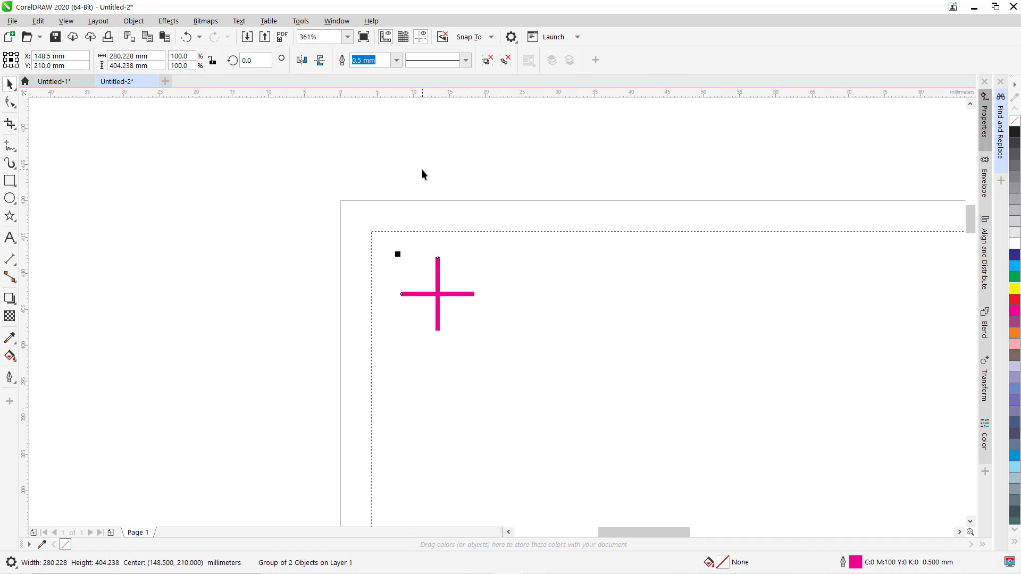
left_click(428, 251)
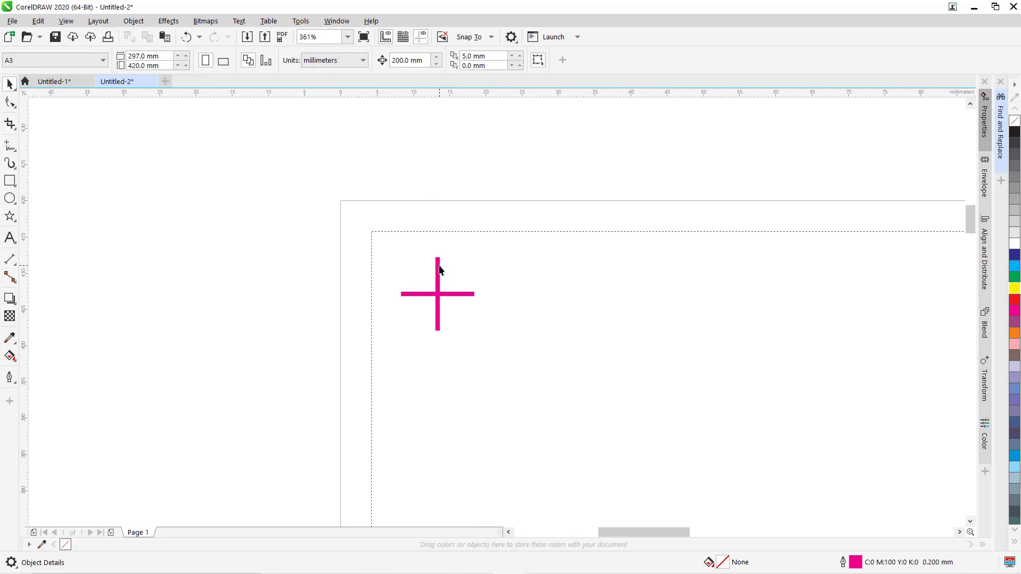
left_click(439, 270)
left_click(440, 266, "ctrl")
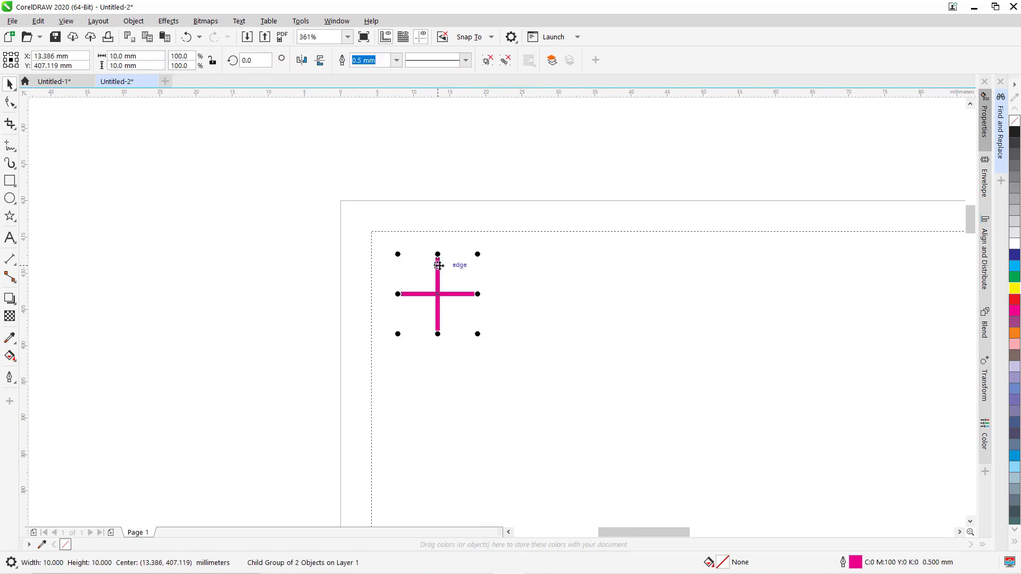
left_click(438, 266, "ctrl")
left_click(445, 211)
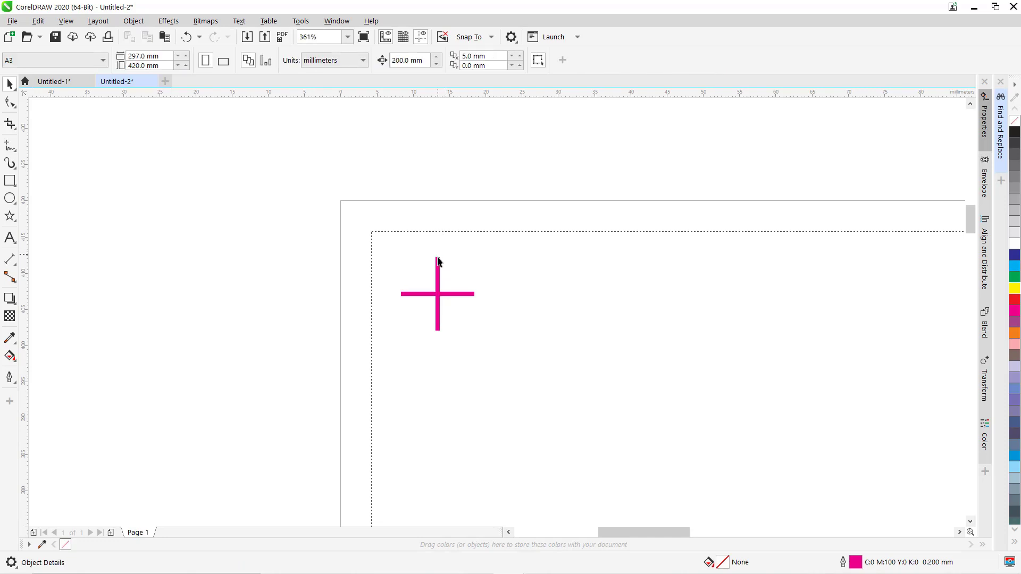
left_click(438, 268)
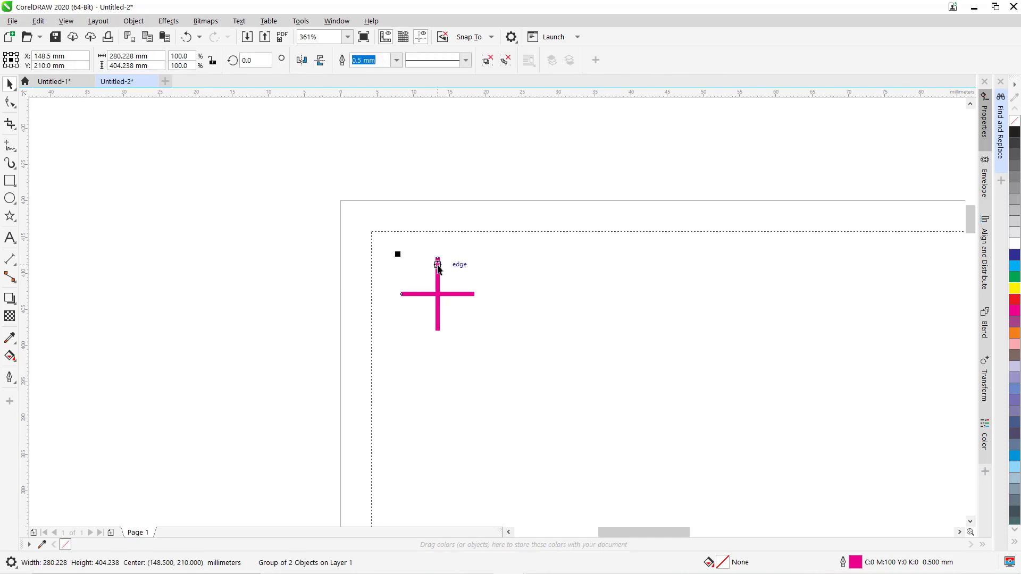
left_click(439, 266, "ctrl")
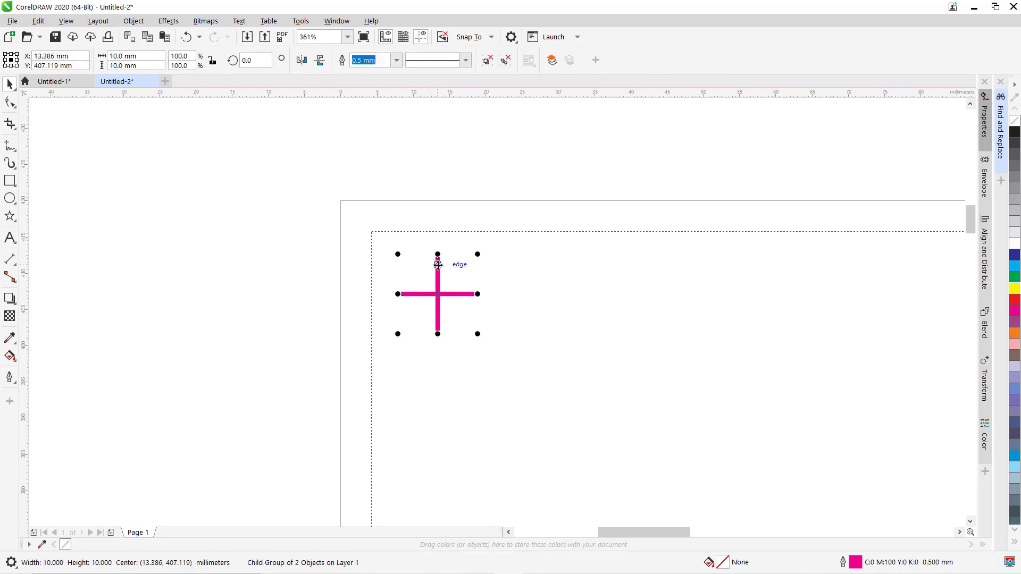
left_click(439, 266, "ctrl")
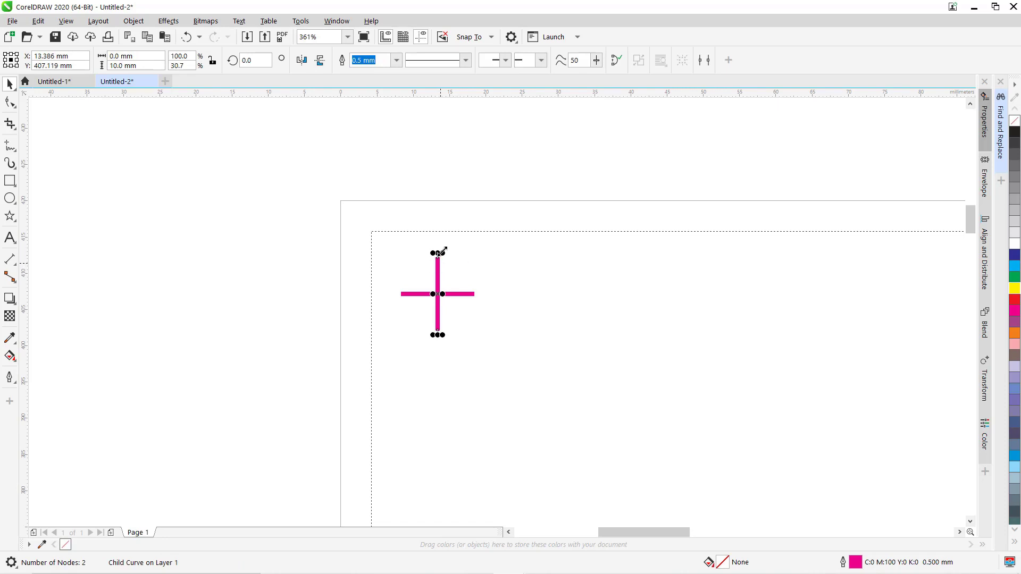
left_click(541, 63)
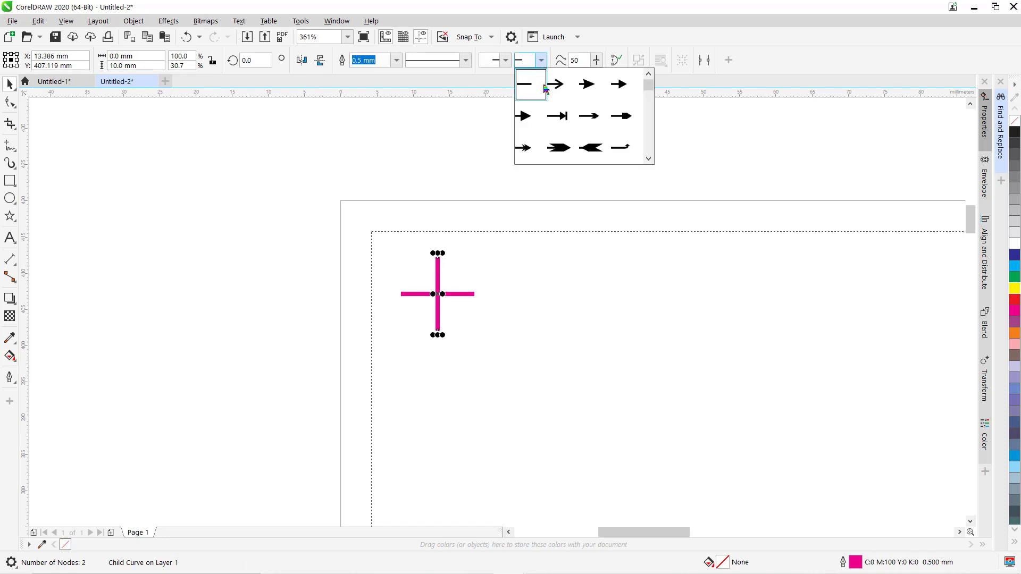
left_click(594, 90)
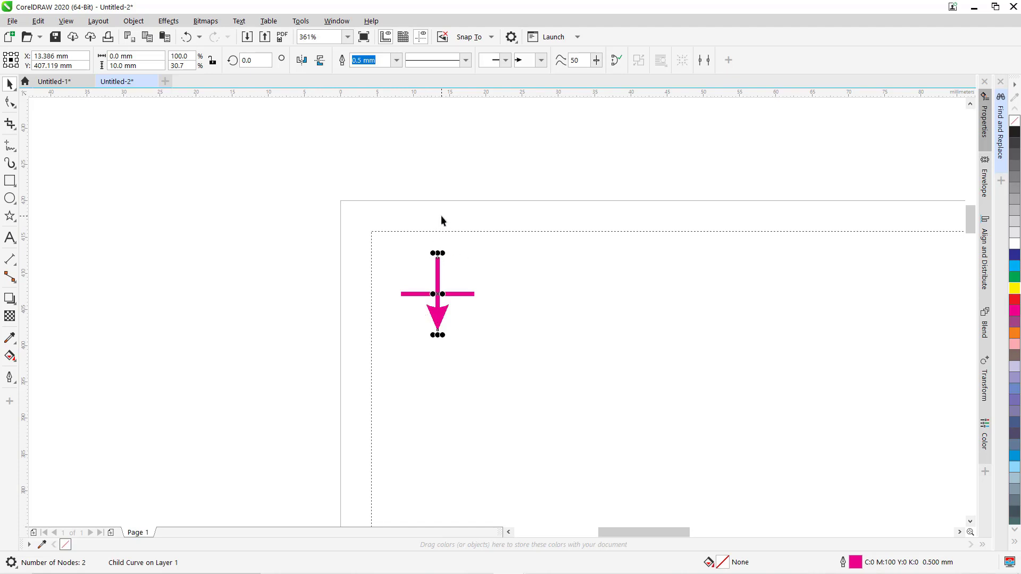
- Reverse the direction of the upper-left cross's vertical line so that its arrowhead points upward
key("F10")
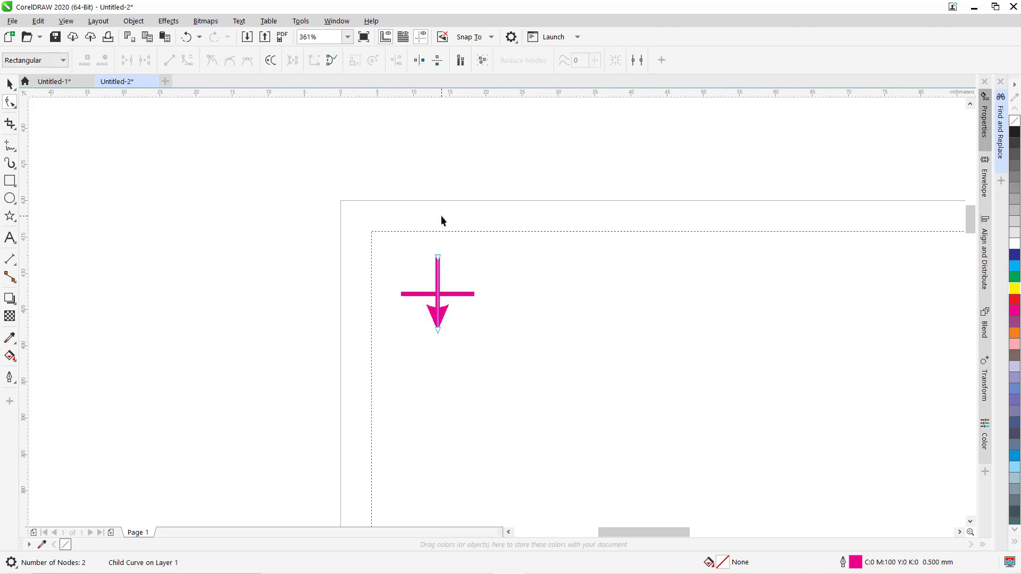
left_click(271, 60)
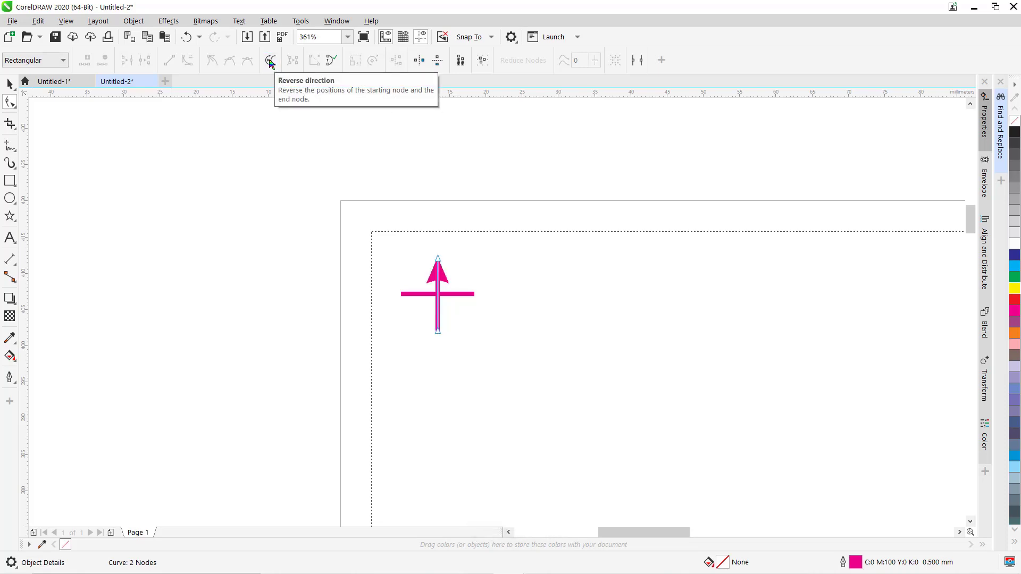
key("space")
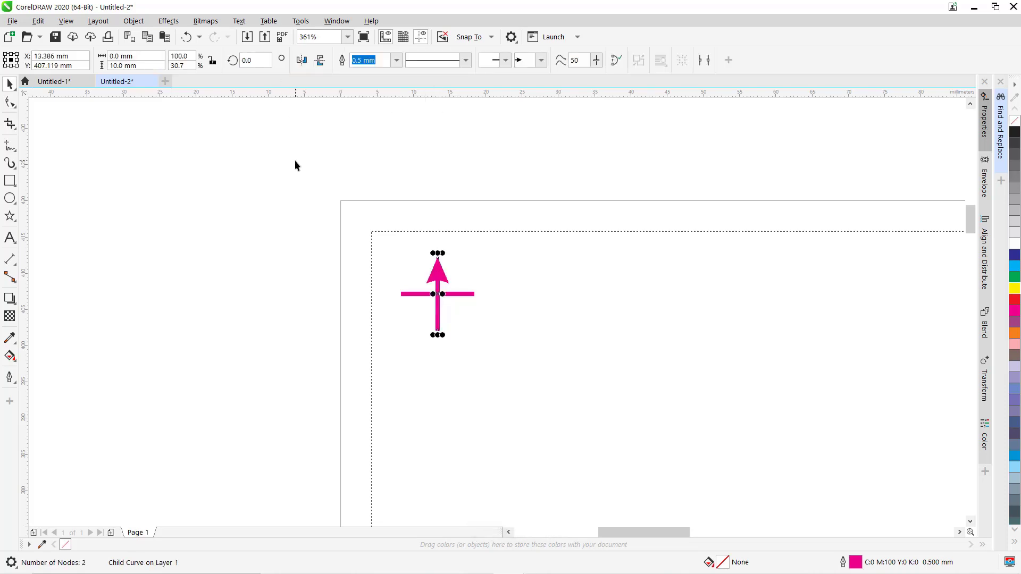
key("shift+F4")
left_click(274, 157)
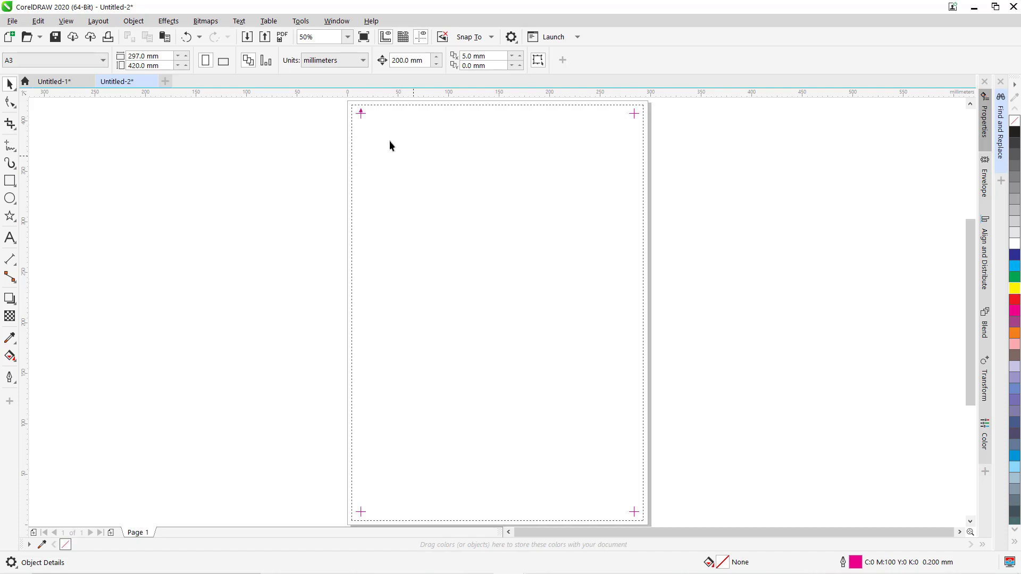
- Set the outline colour of the grouped cross marks to black, C0 M0 Y0 K100
left_click(362, 114)
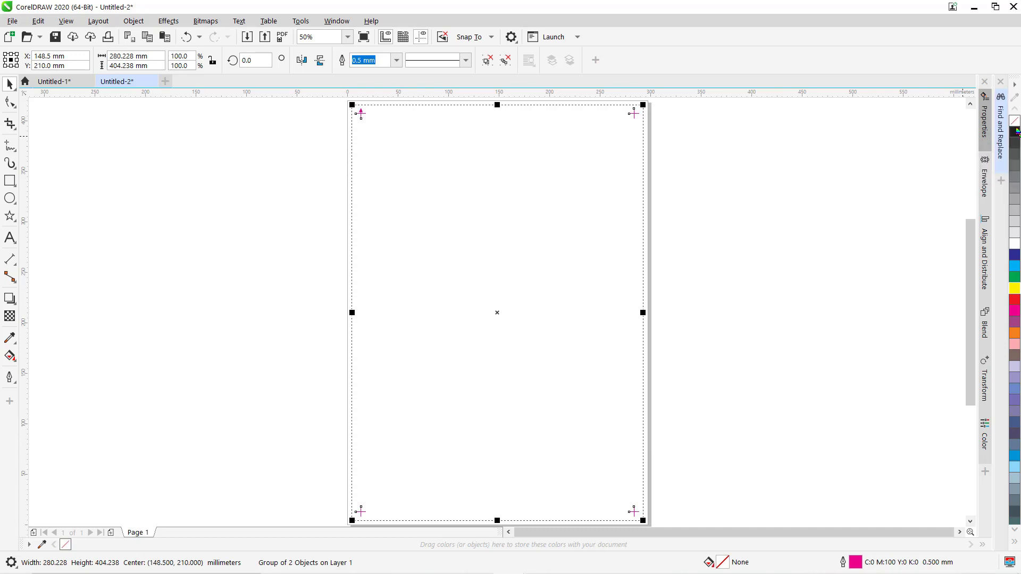
right_click(1015, 131)
left_click(714, 142)
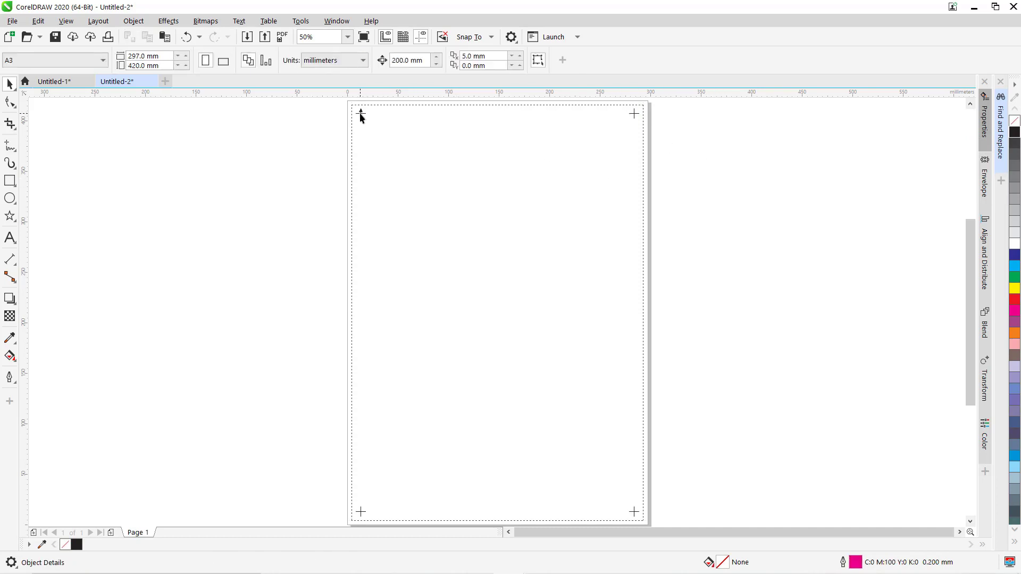
- Set the outline colour of the grouped cross marks to the four-colour black, C100 M100 Y100 K100
left_click(365, 115)
left_click(801, 223)
left_click(1017, 547)
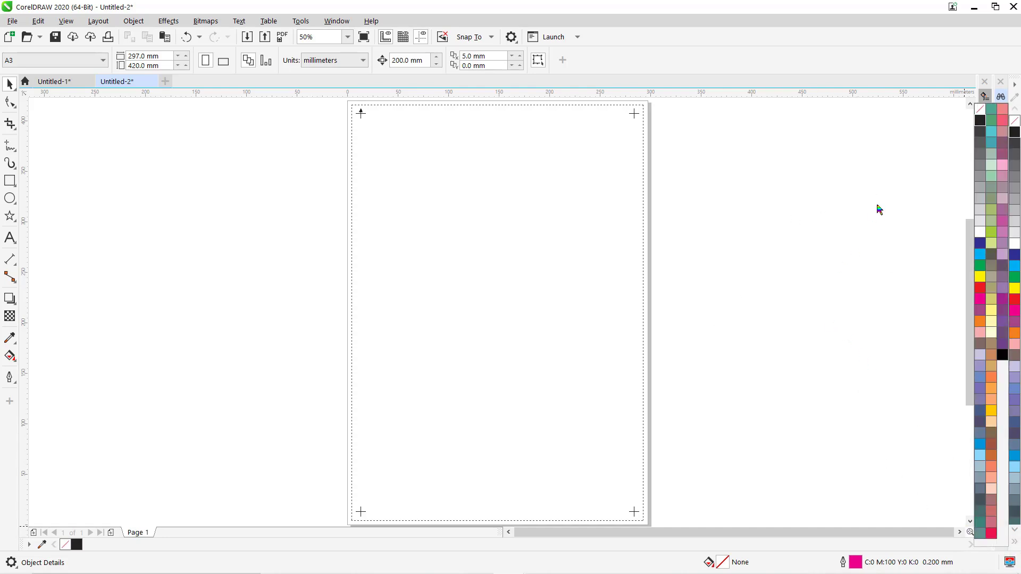
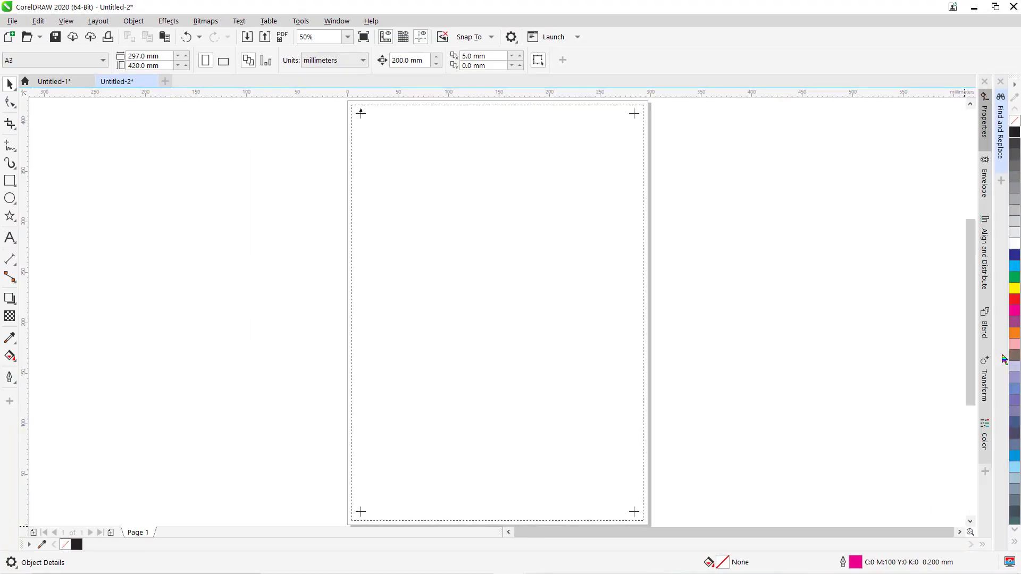
left_click(632, 113)
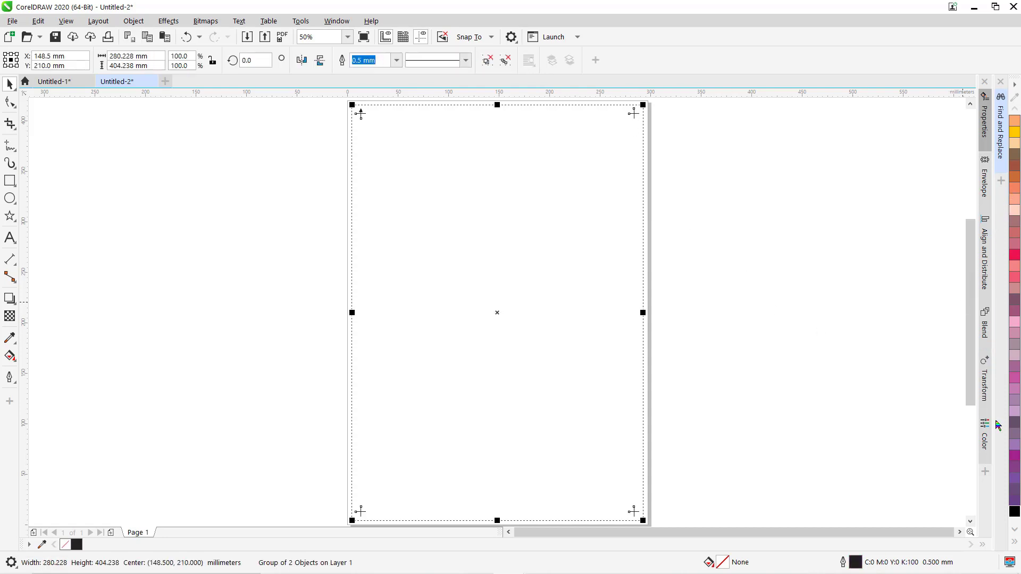
right_click(1015, 517)
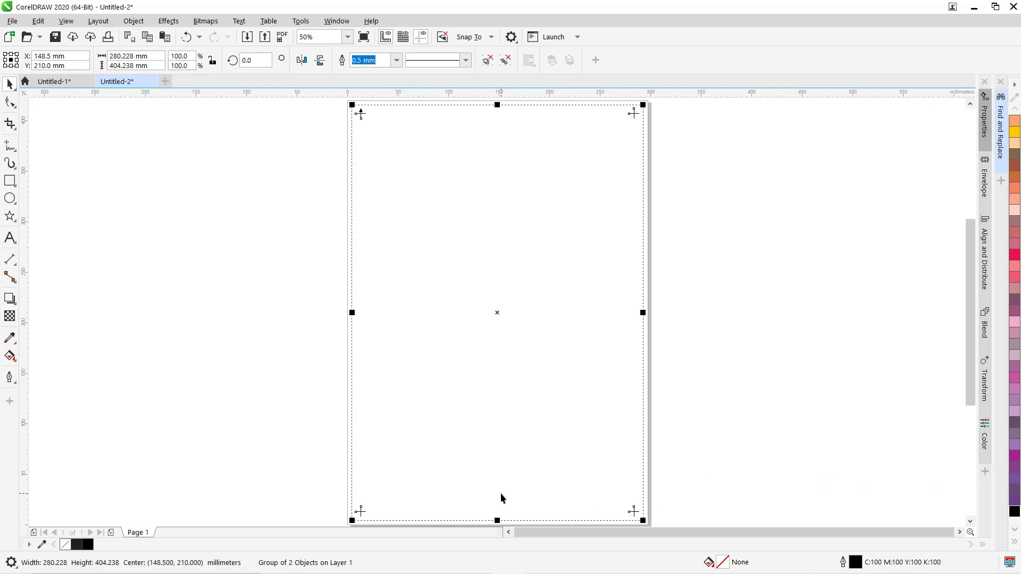
mouse_move(868, 569)
left_click(714, 240)
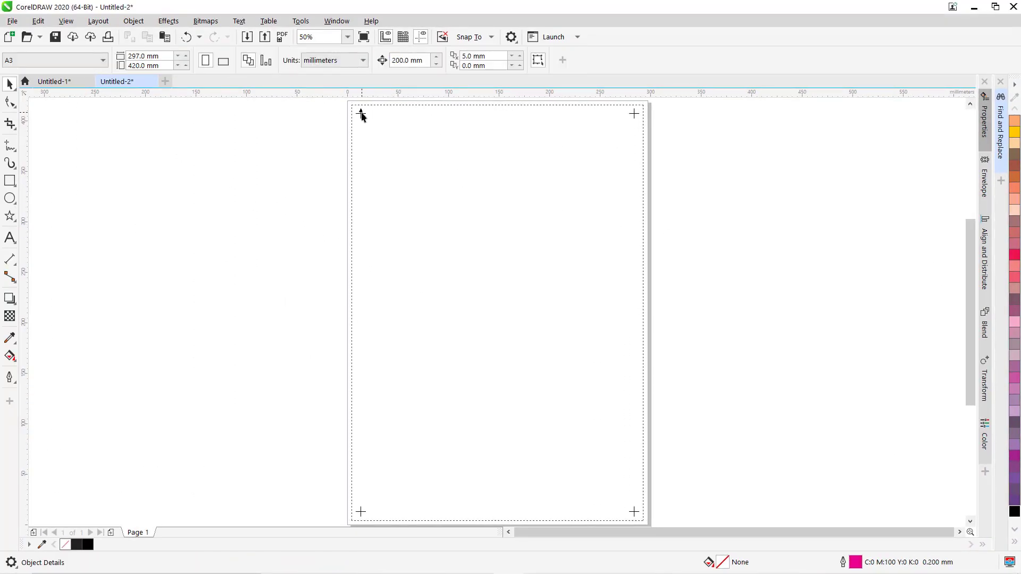
- Start saving the registration mark document as a CorelDRAW CDR file named "A3 Points"
left_click(361, 115)
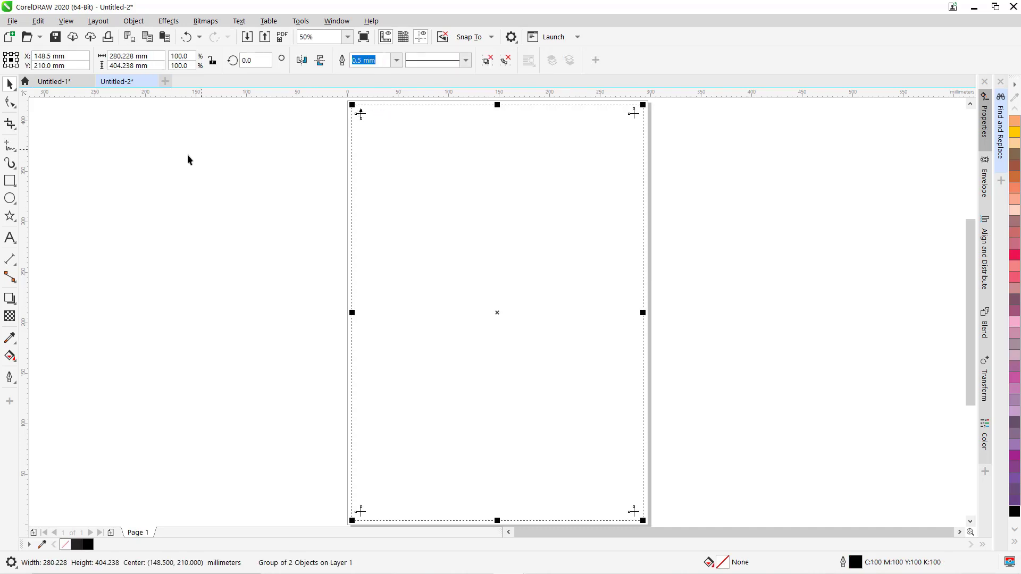
left_click(55, 37)
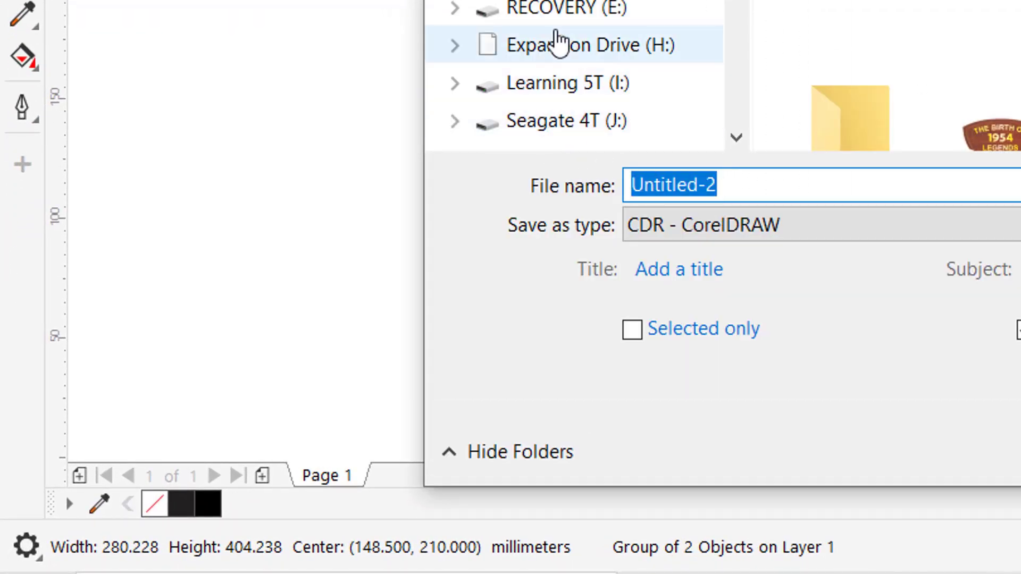
type("A")
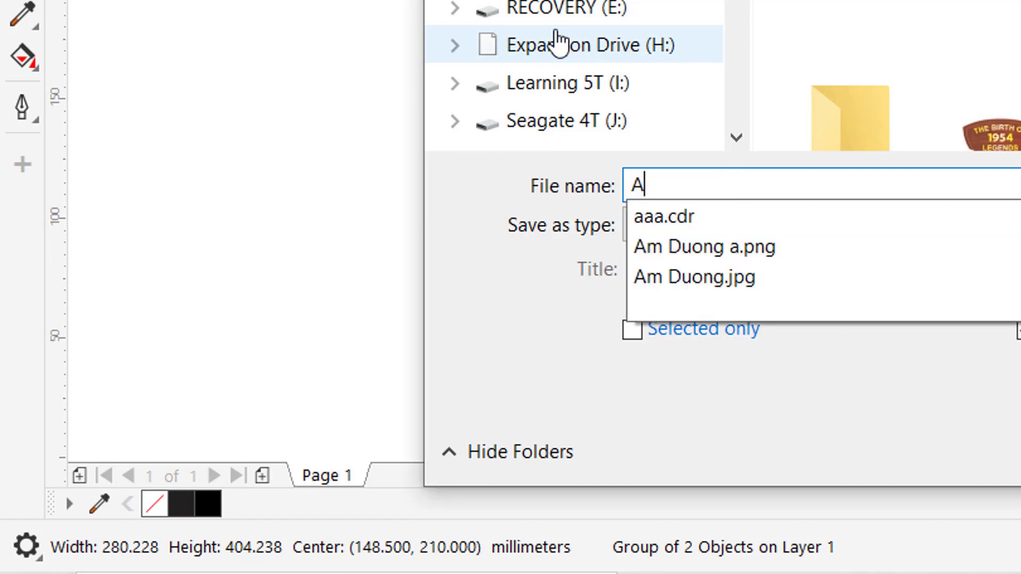
type("3")
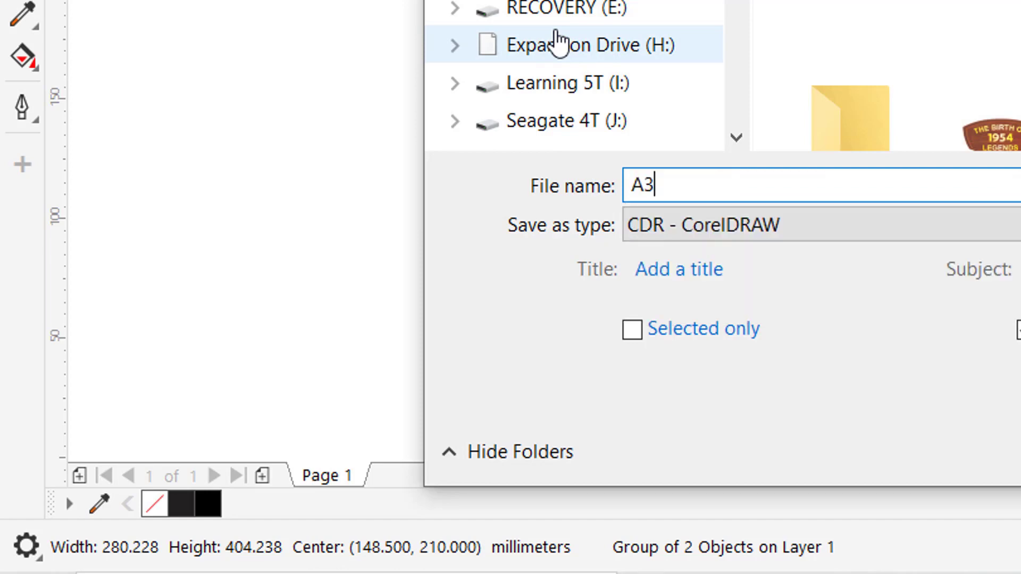
type(" Points")
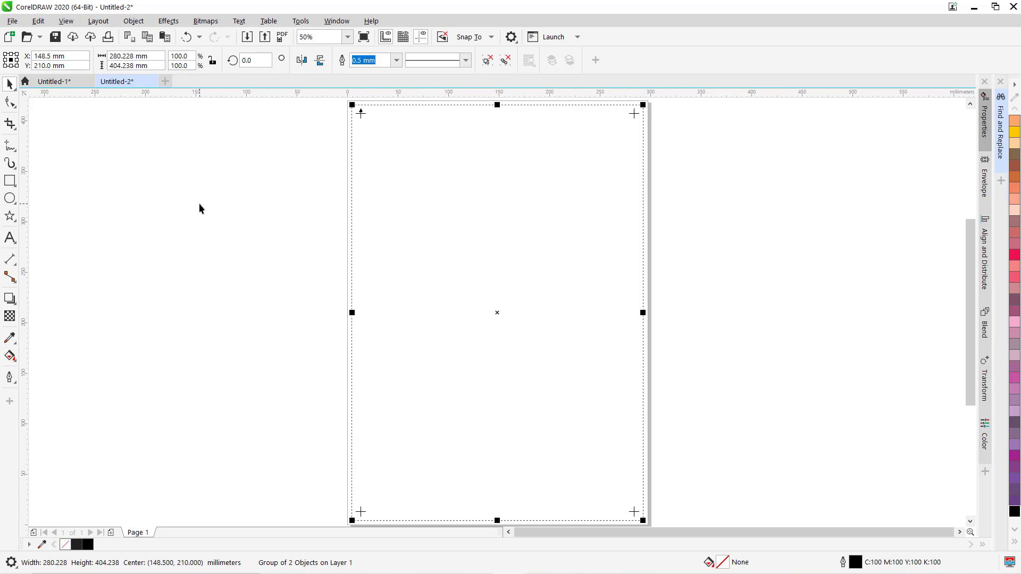
- Copy the grouped cross marks from Untitled-2 and paste them into the volleyball artwork document, Untitled-1
left_click(68, 85)
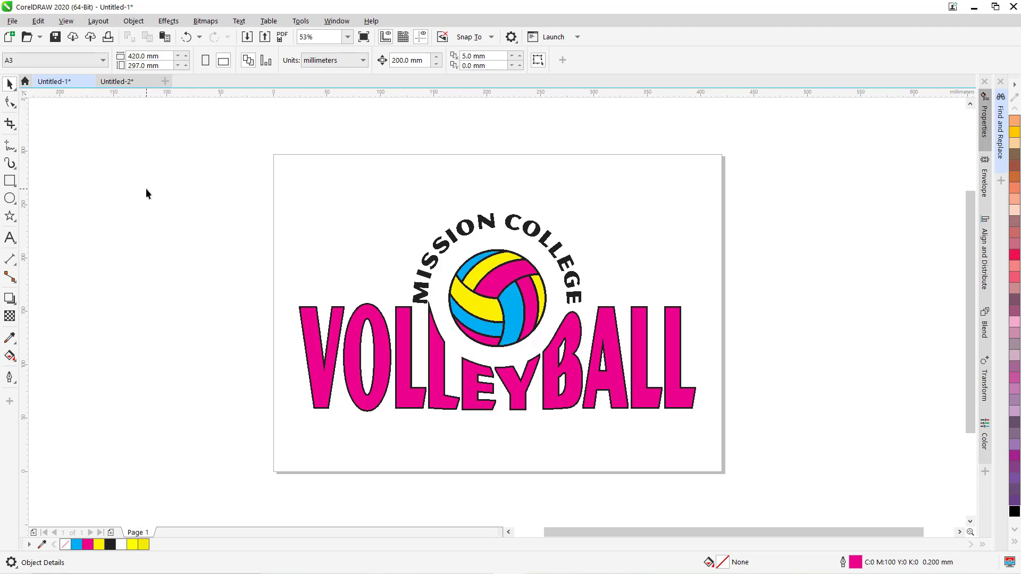
left_click(123, 80)
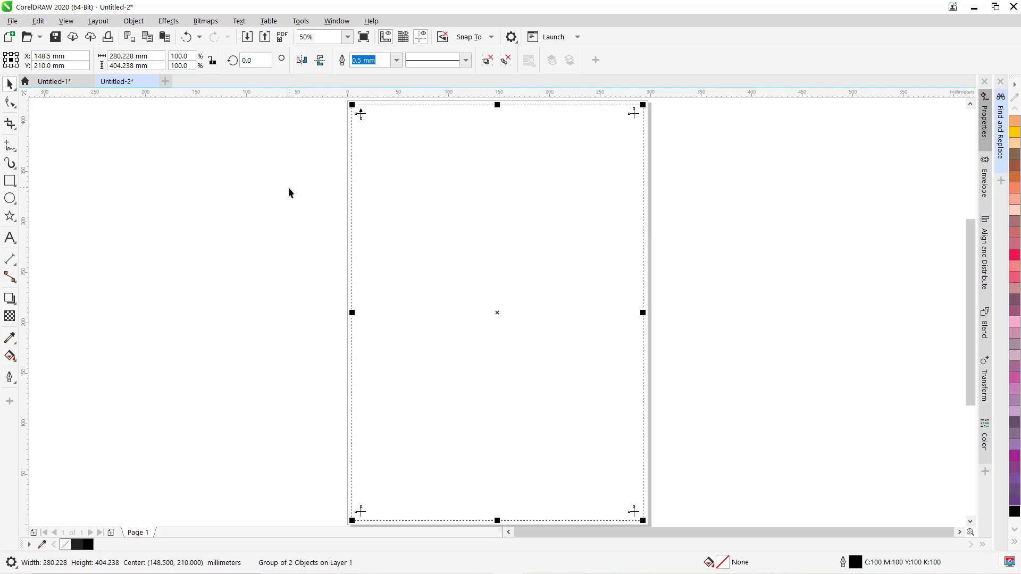
key("ctrl+c")
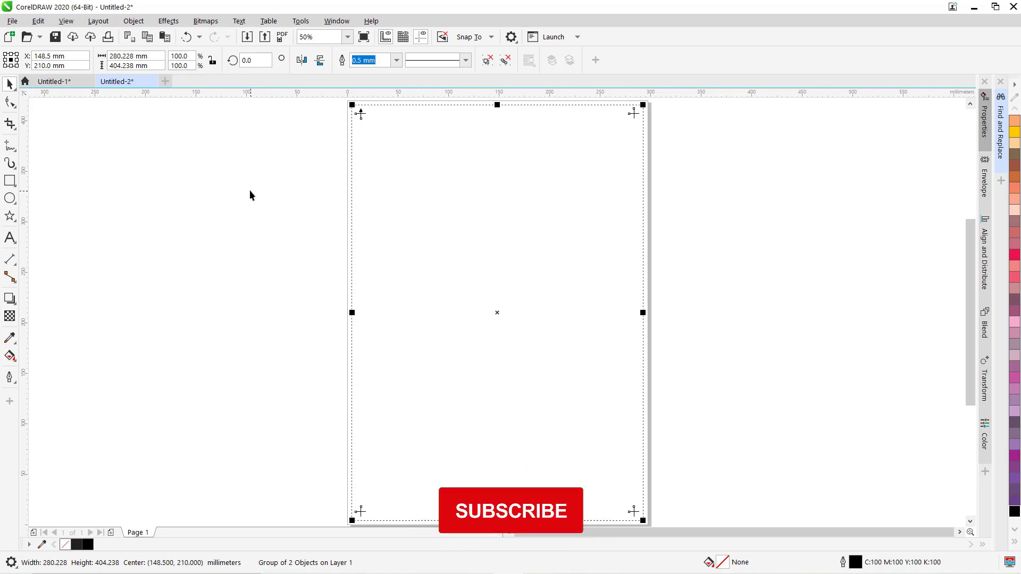
left_click(53, 81)
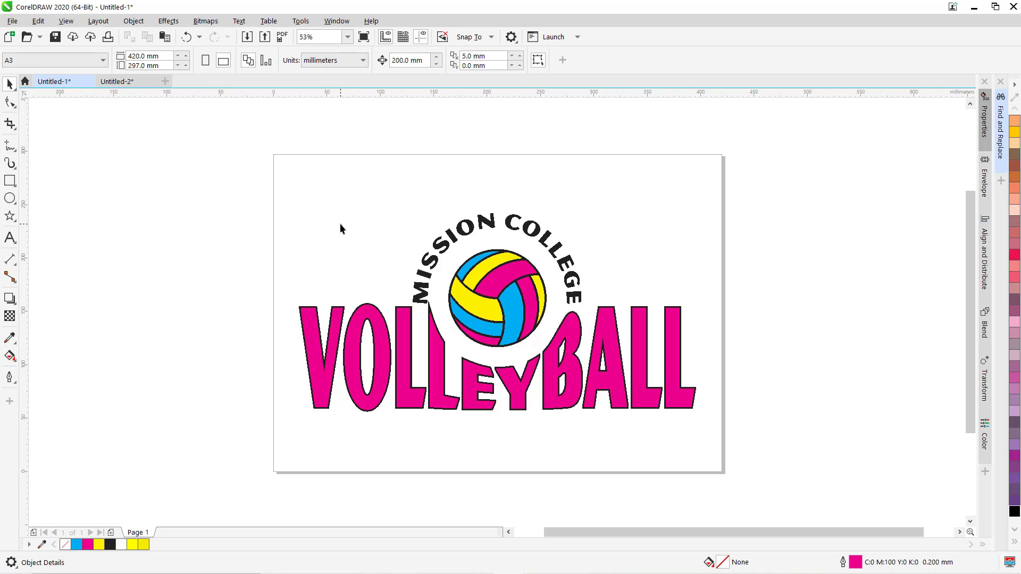
key("ctrl+v")
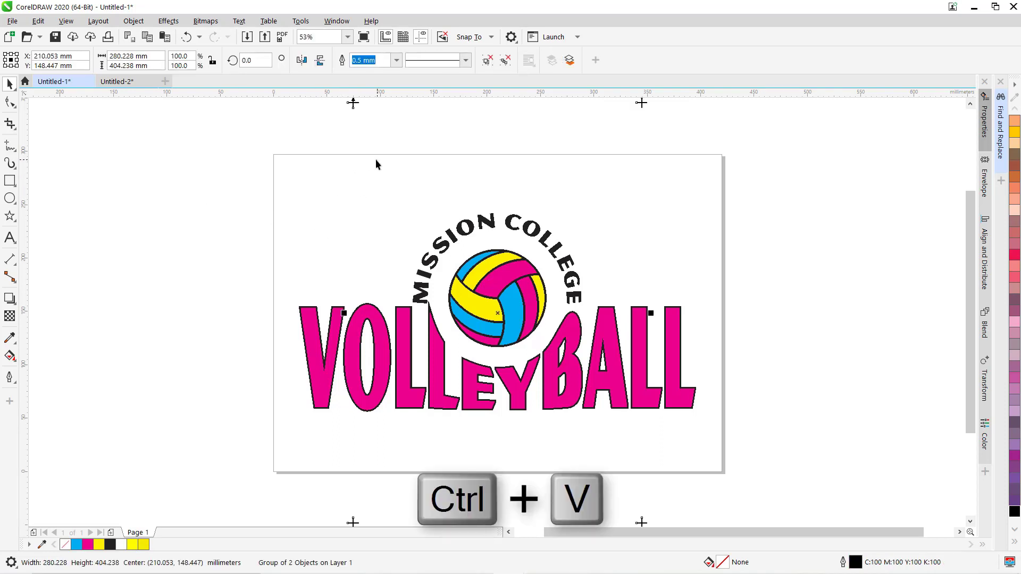
left_click(227, 145)
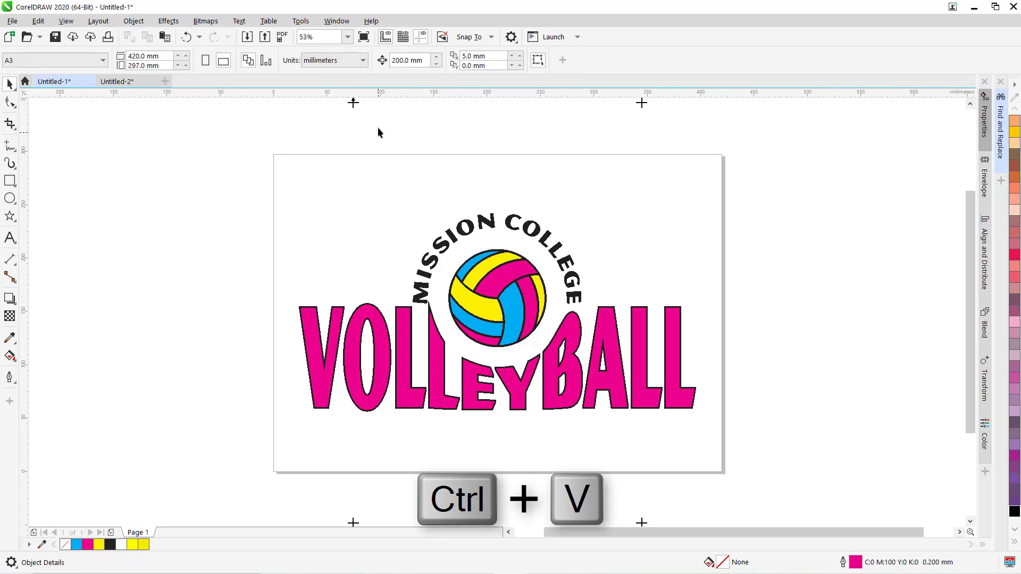
- Rotate the pasted group of cross marks by 90 degrees to match the landscape A3 page
left_click(354, 104)
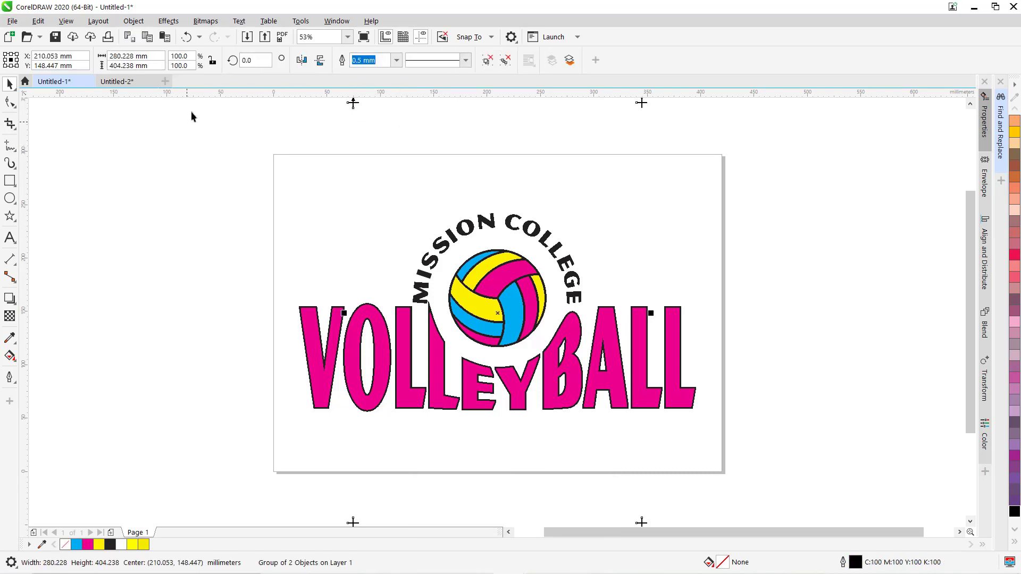
left_click(245, 60)
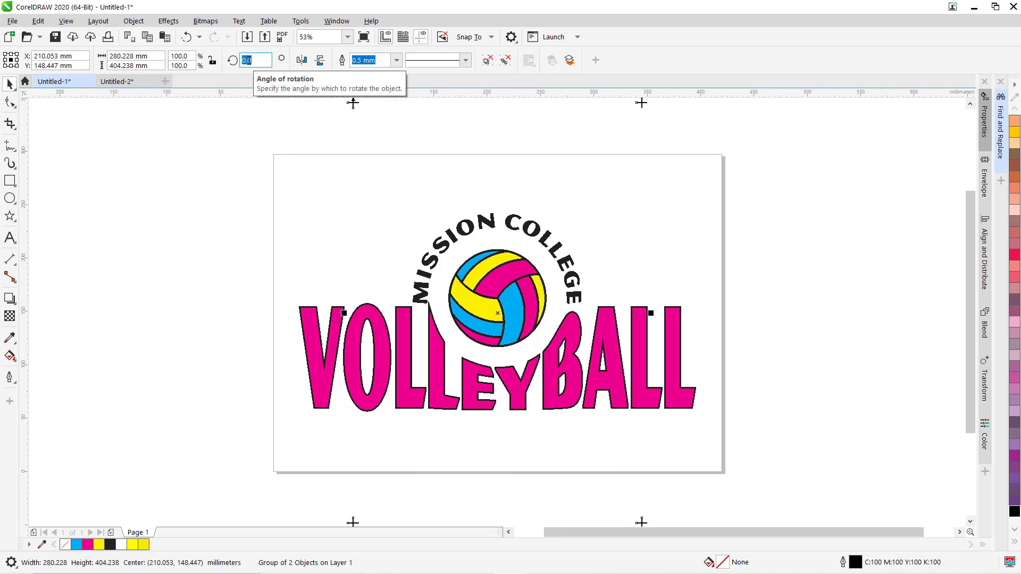
type("90")
key("Return")
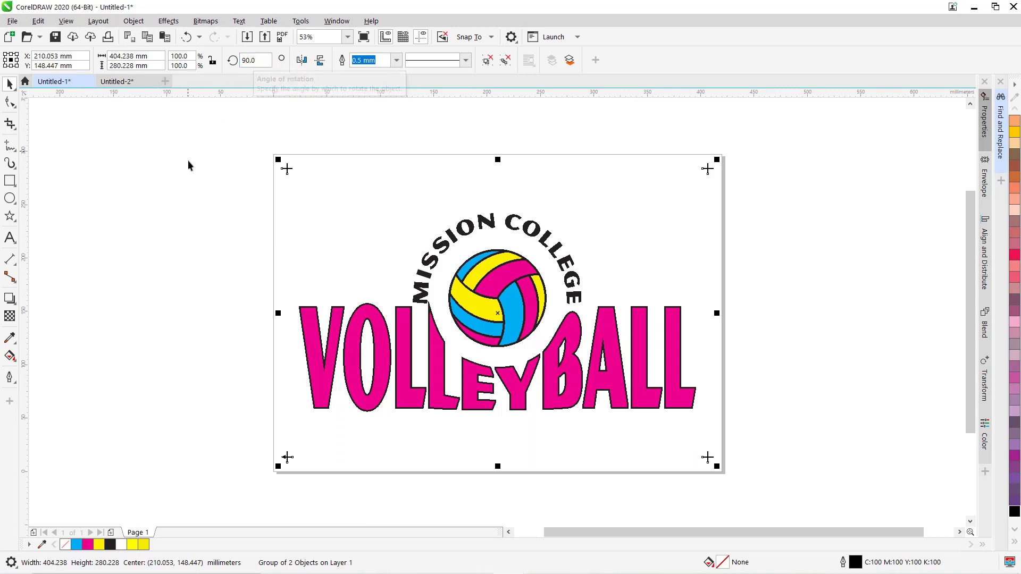
left_click(190, 172)
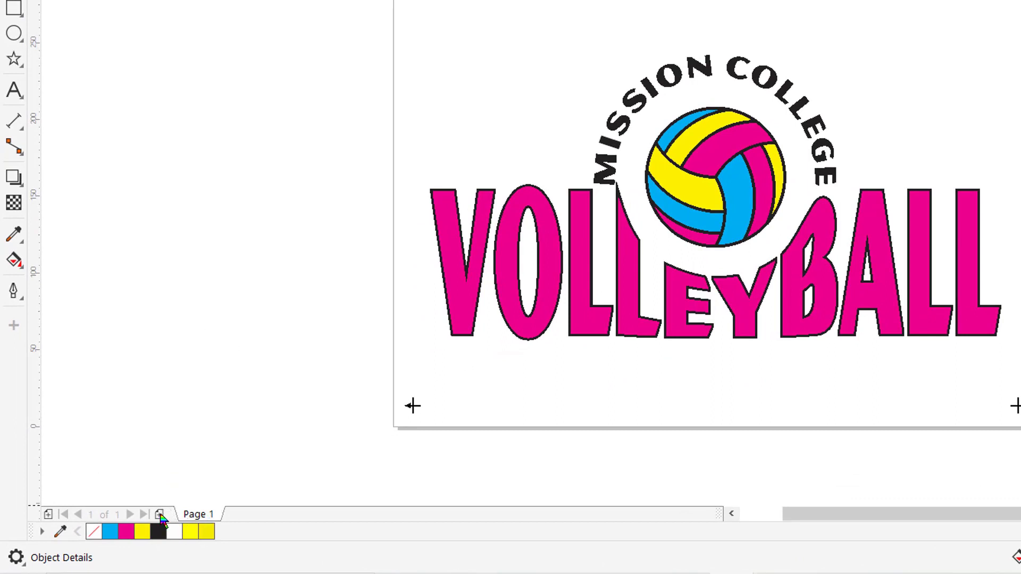
- Add four new pages after Page 1 in the volleyball artwork document
left_click(161, 514)
left_click(160, 514)
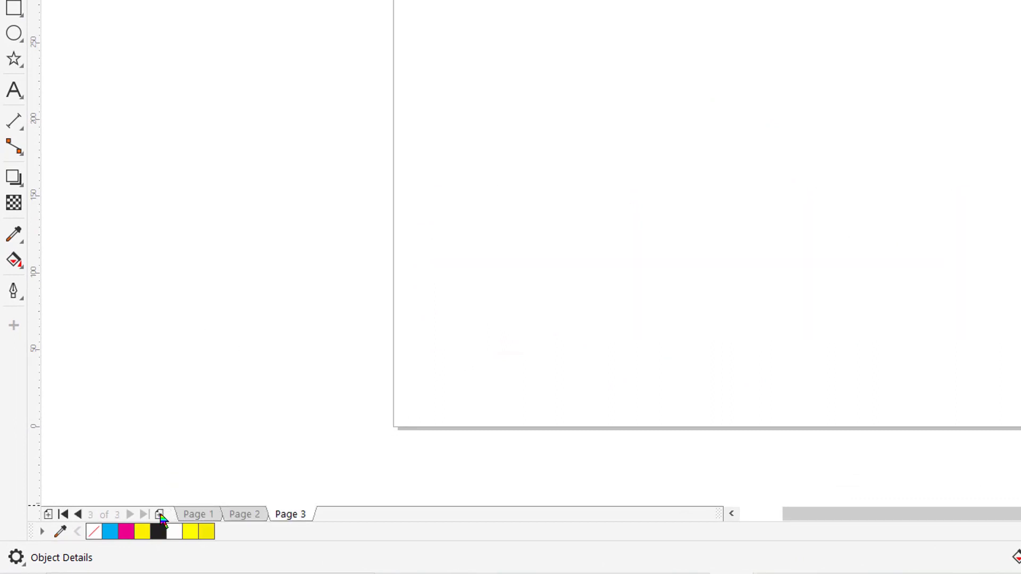
left_click(160, 514)
left_click(159, 514)
- Rename Page 1, which holds the volleyball artwork, as "phá nền"
left_click(193, 515)
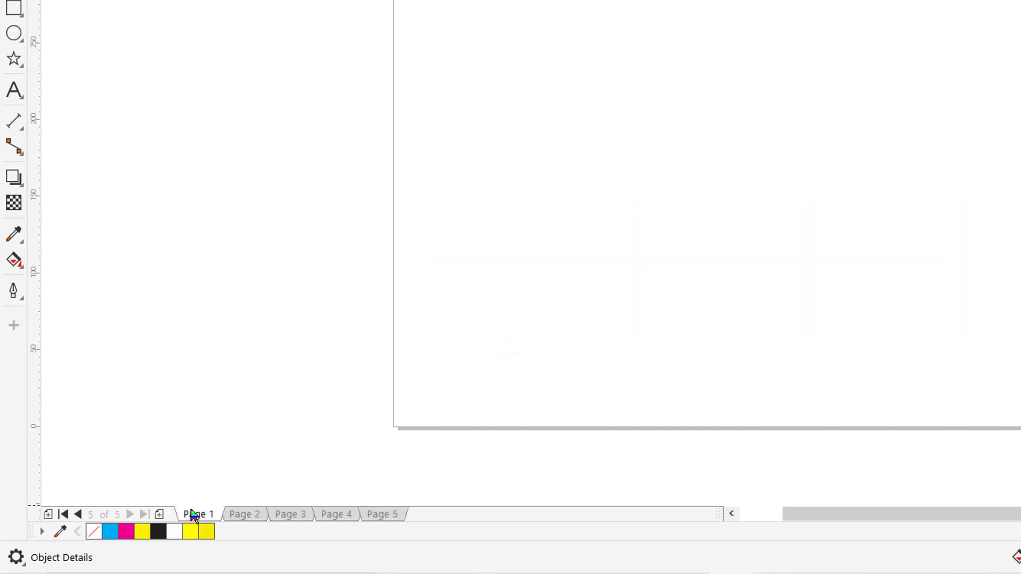
right_click(194, 517)
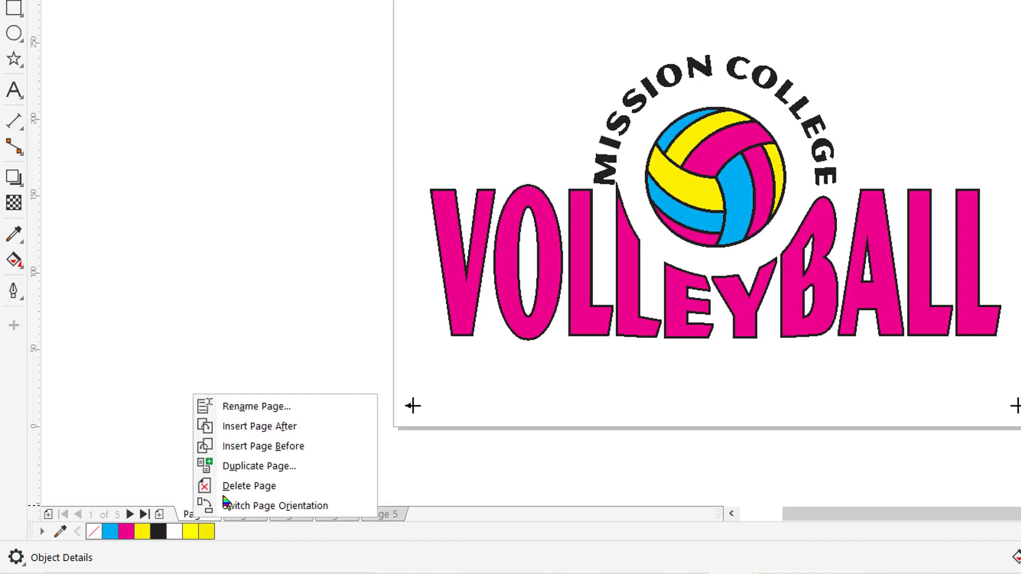
left_click(270, 407)
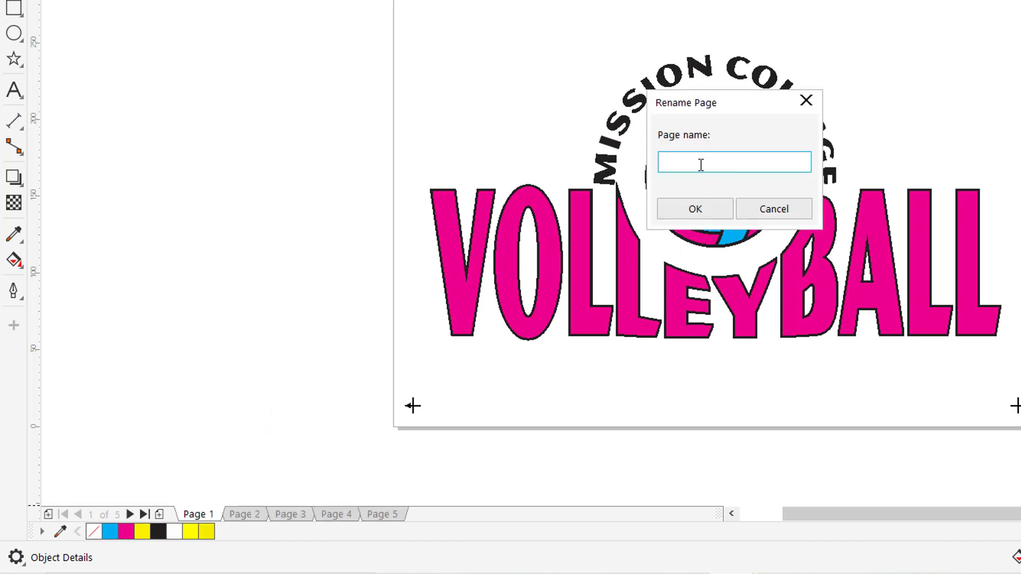
type("phá nền")
left_click(694, 208)
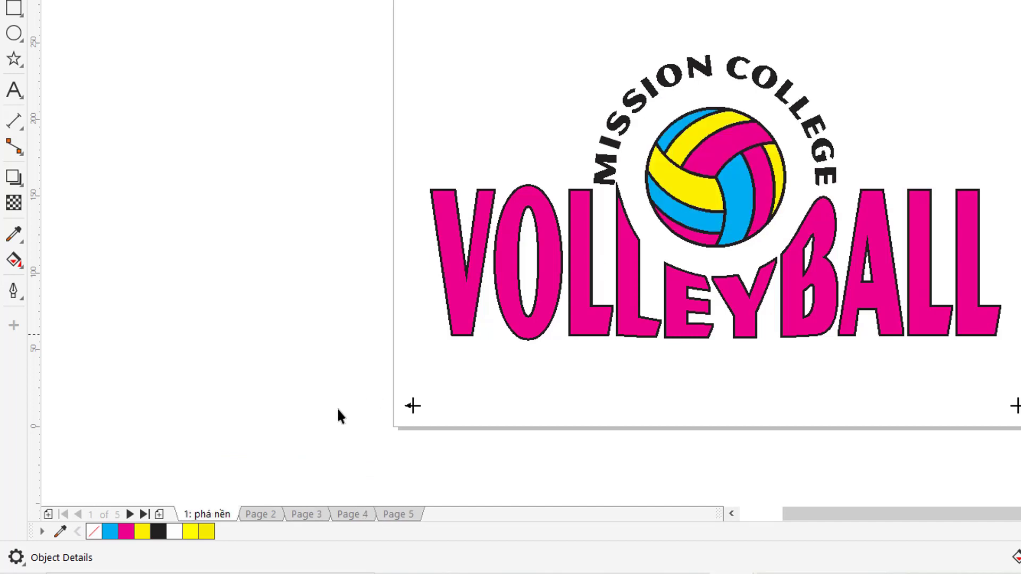
- Rename Page 2 as "xanh" for the blue film
left_click(265, 514)
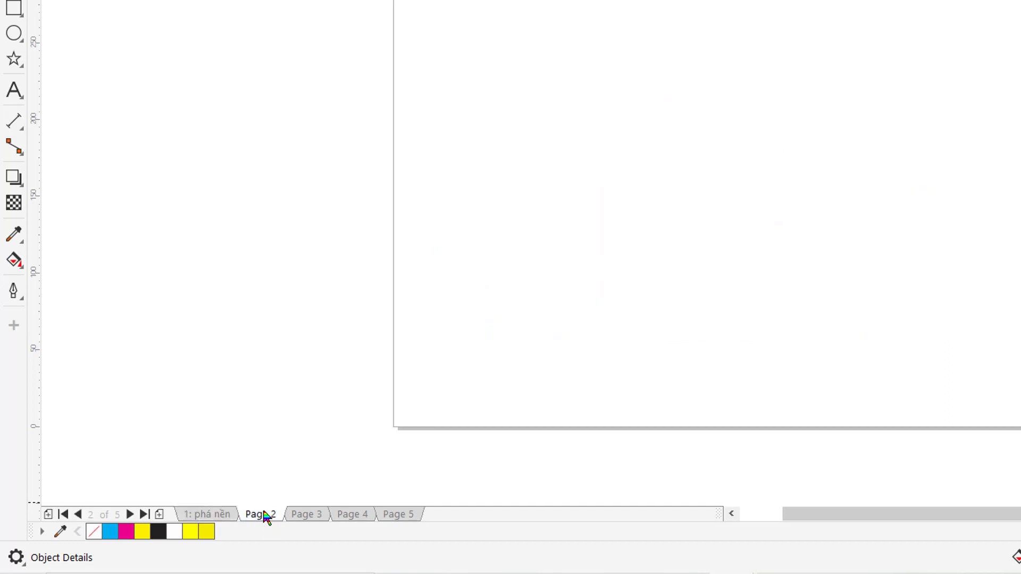
right_click(264, 514)
left_click(331, 401)
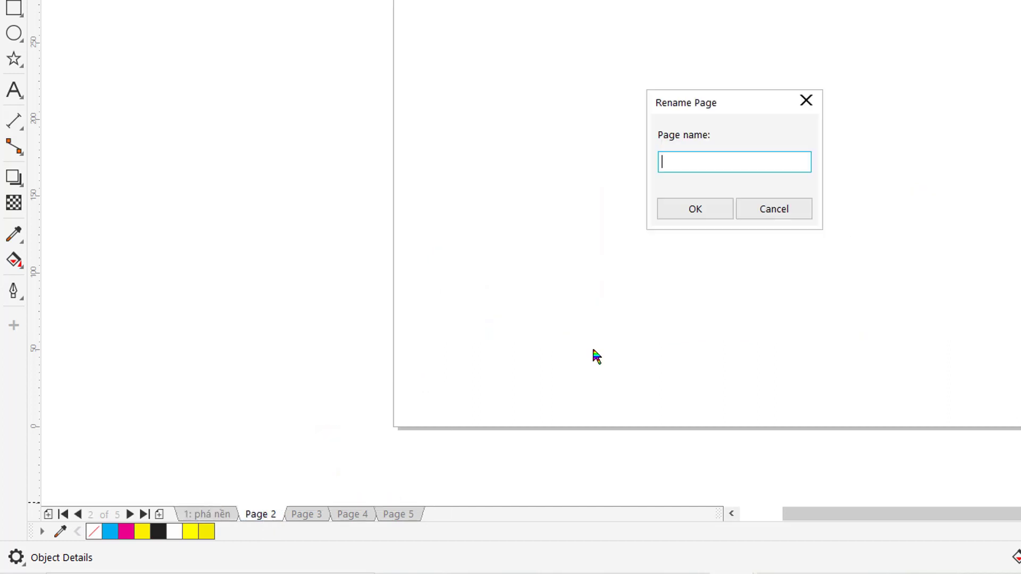
type("xanh")
left_click(684, 209)
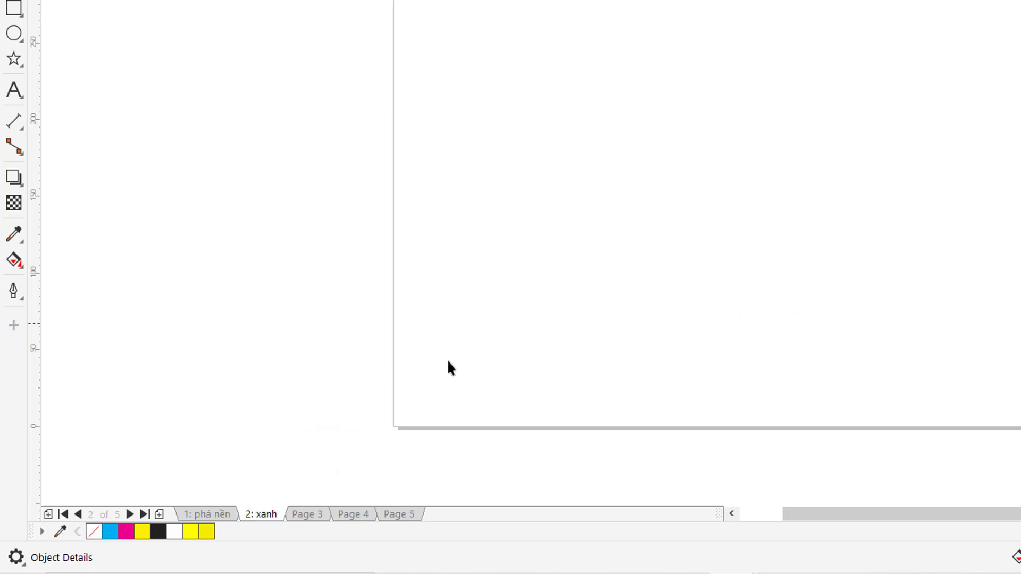
- Rename Page 3 as "đỏ" for the red film
left_click(309, 514)
right_click(309, 515)
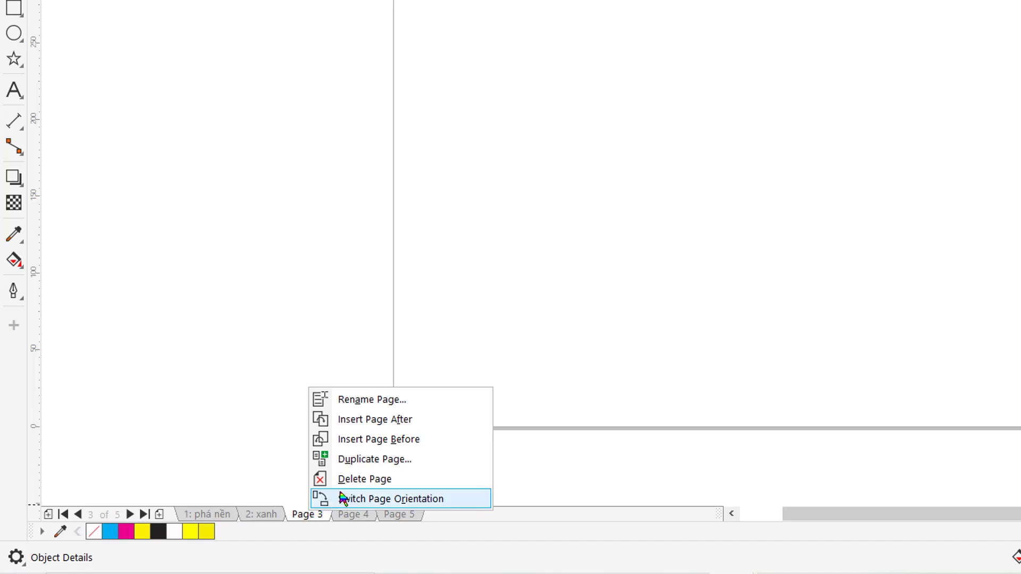
left_click(375, 400)
type("đ")
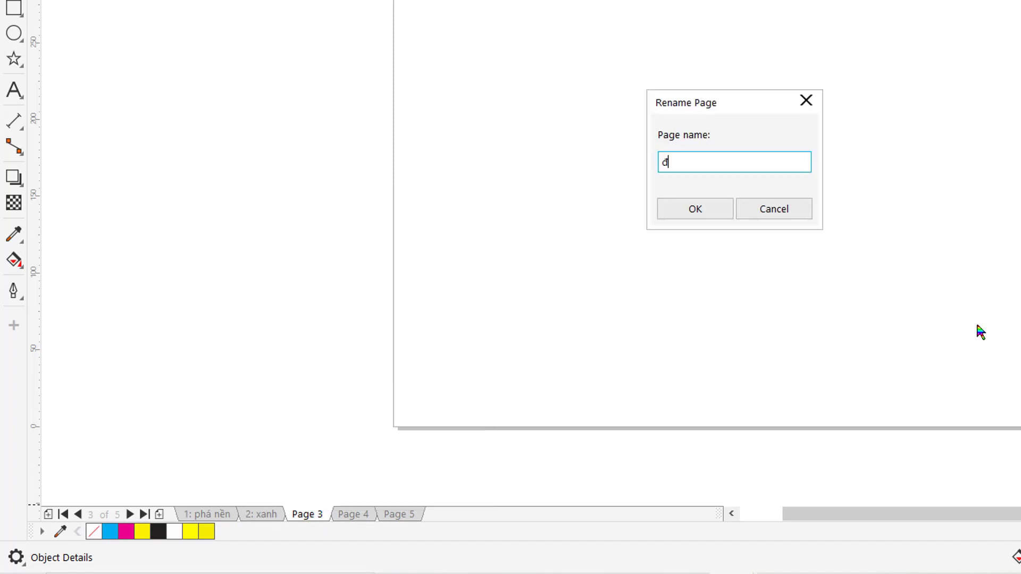
type("ỏ")
left_click(718, 213)
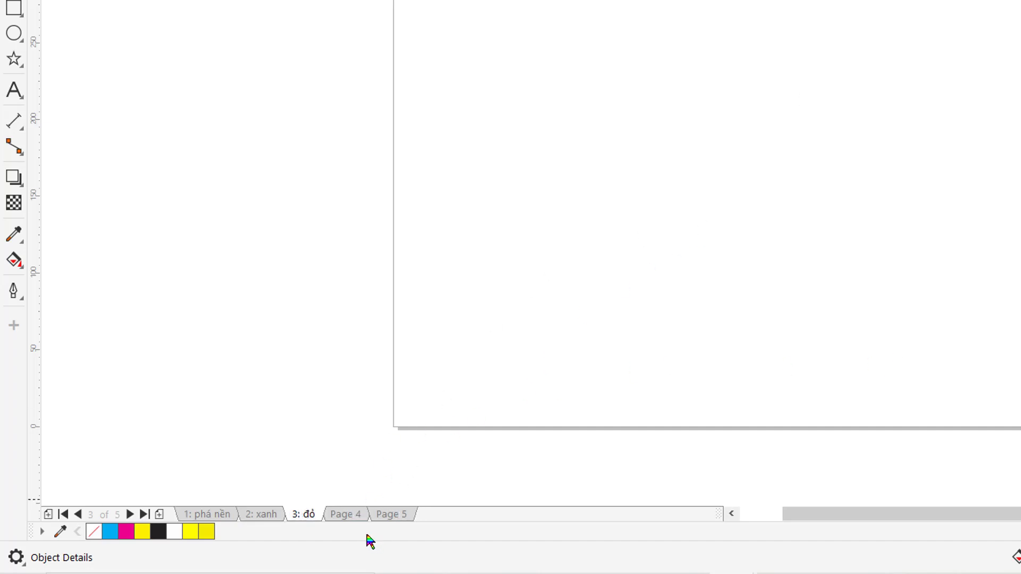
- Rename Page 4 as "vàng" for the yellow film
left_click(354, 515)
right_click(354, 515)
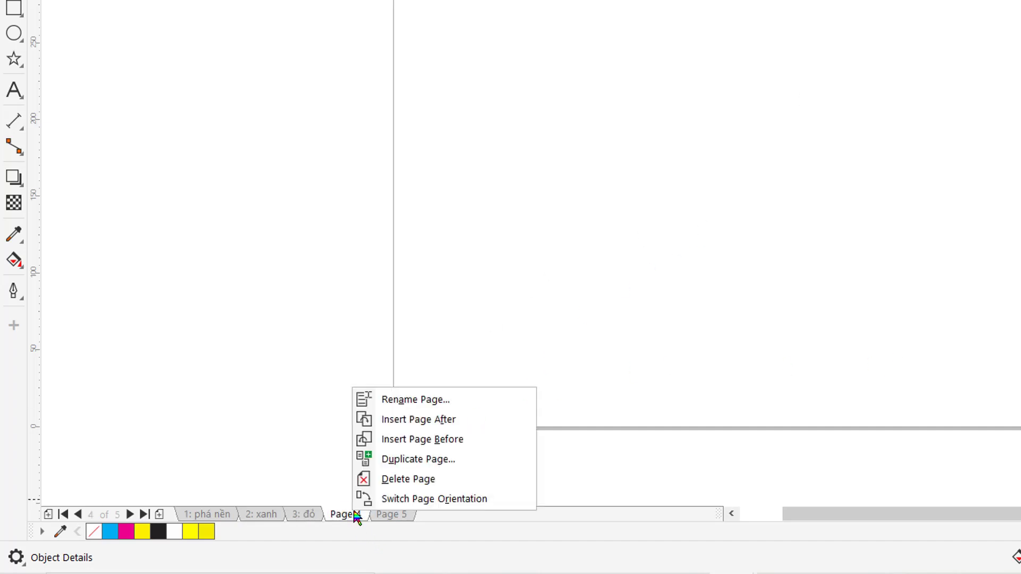
left_click(397, 403)
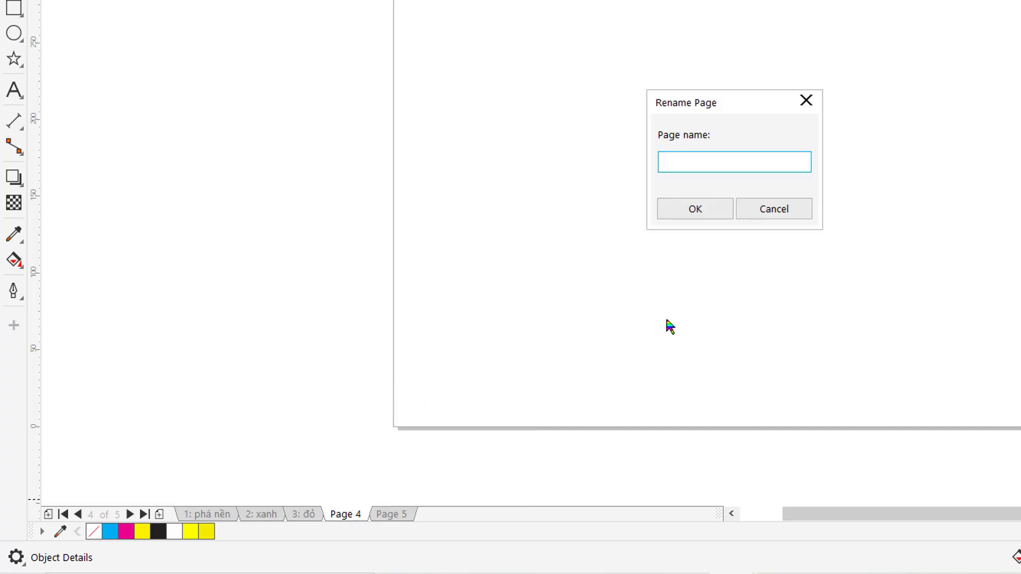
type("vàng")
left_click(696, 215)
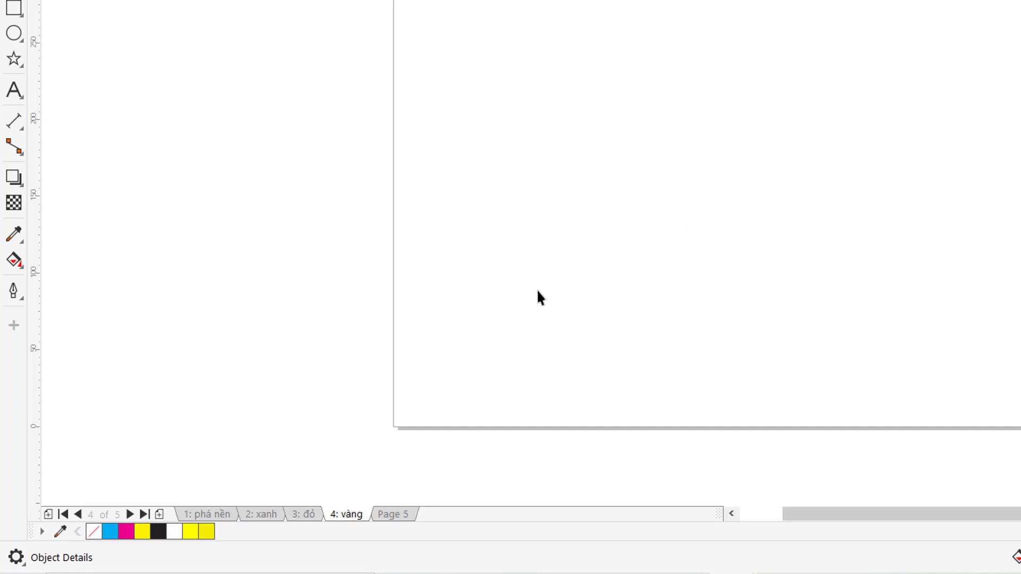
- Rename Page 5 as "đen" for the black film
left_click(403, 518)
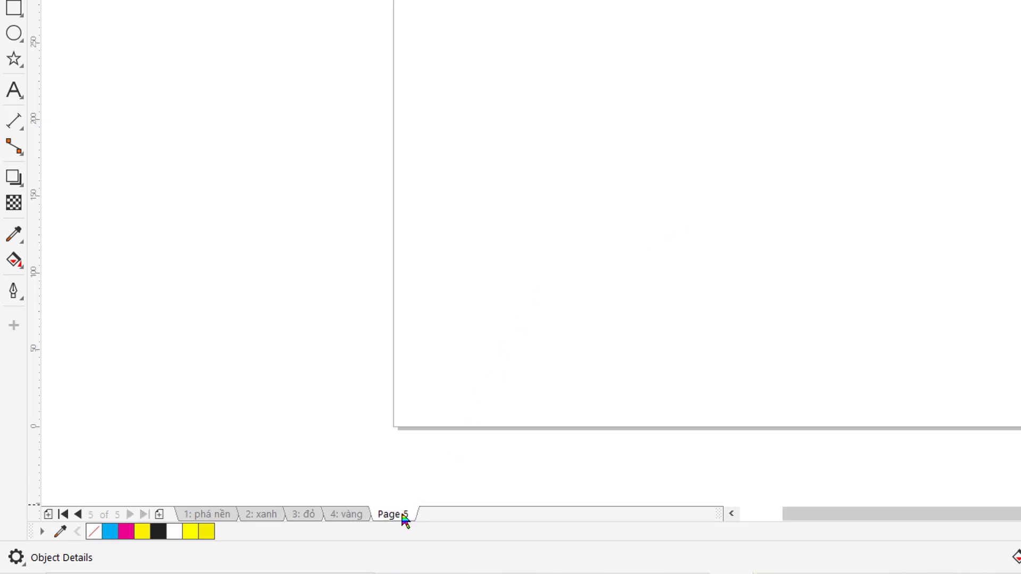
right_click(404, 519)
left_click(455, 405)
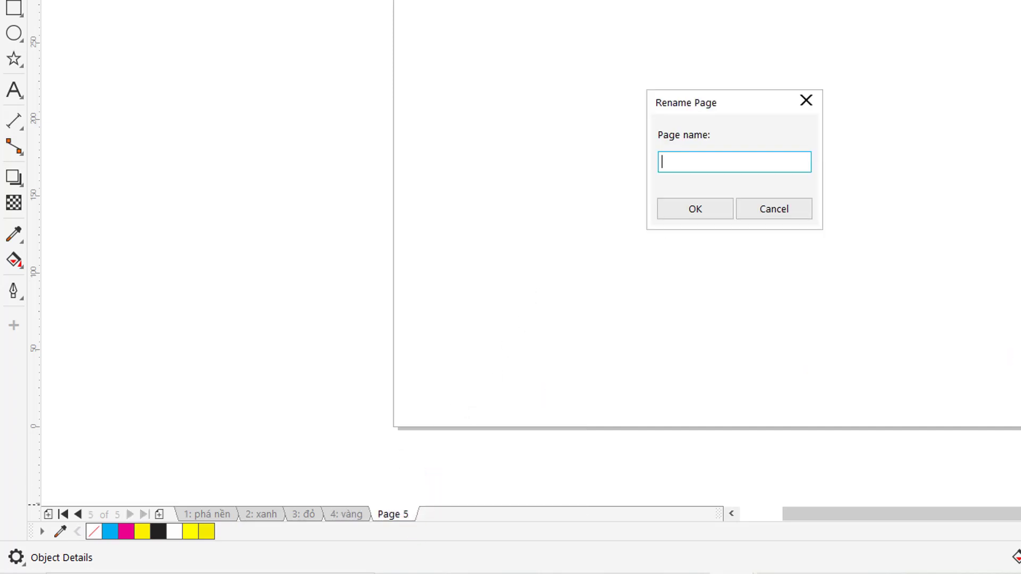
type("d")
type("en")
key("Return")
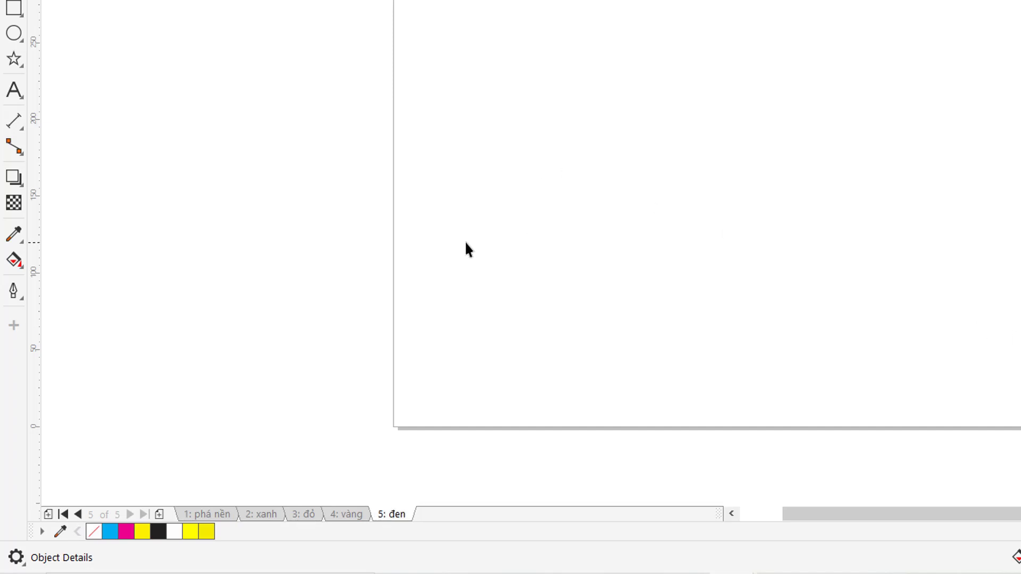
- Copy the volleyball artwork together with its registration marks from the "phá nền" page
left_click(216, 514)
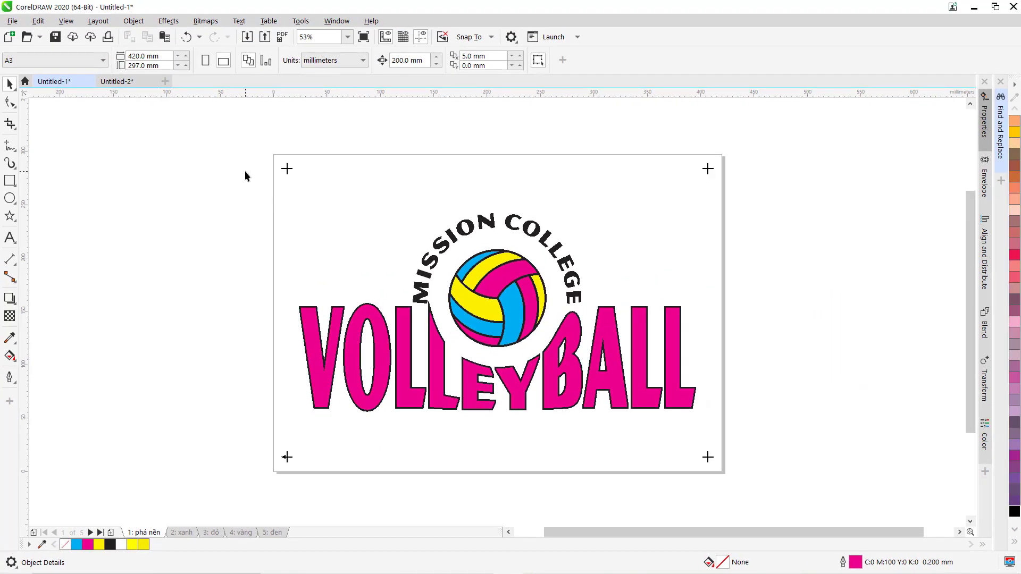
left_click_drag(221, 131, 801, 500)
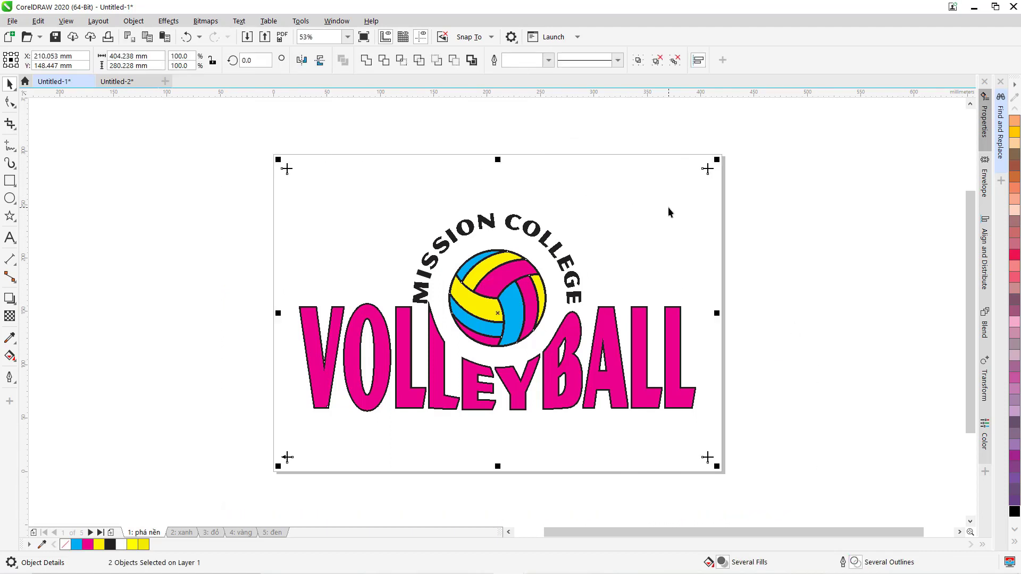
key("ctrl+c")
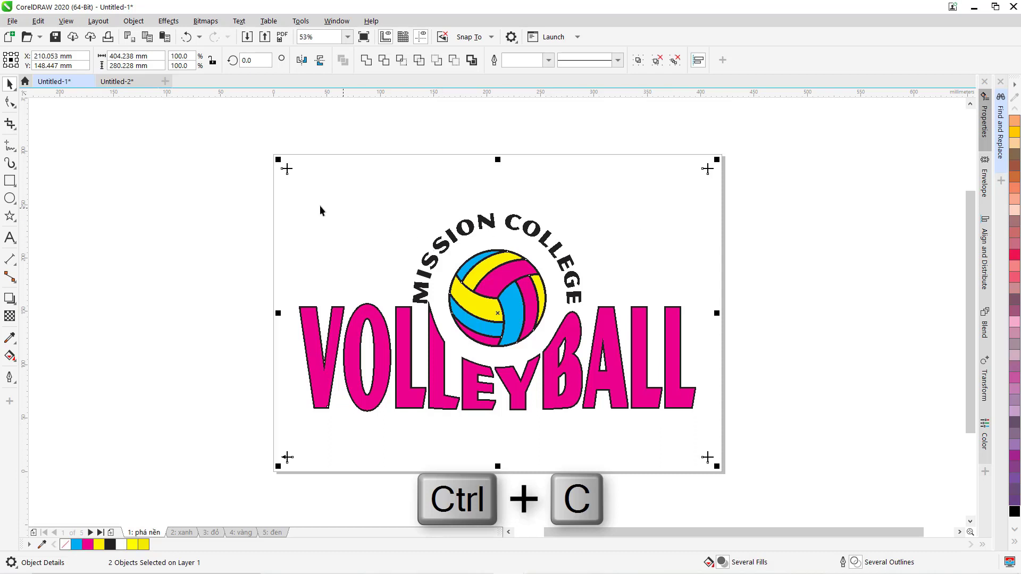
left_click(365, 228)
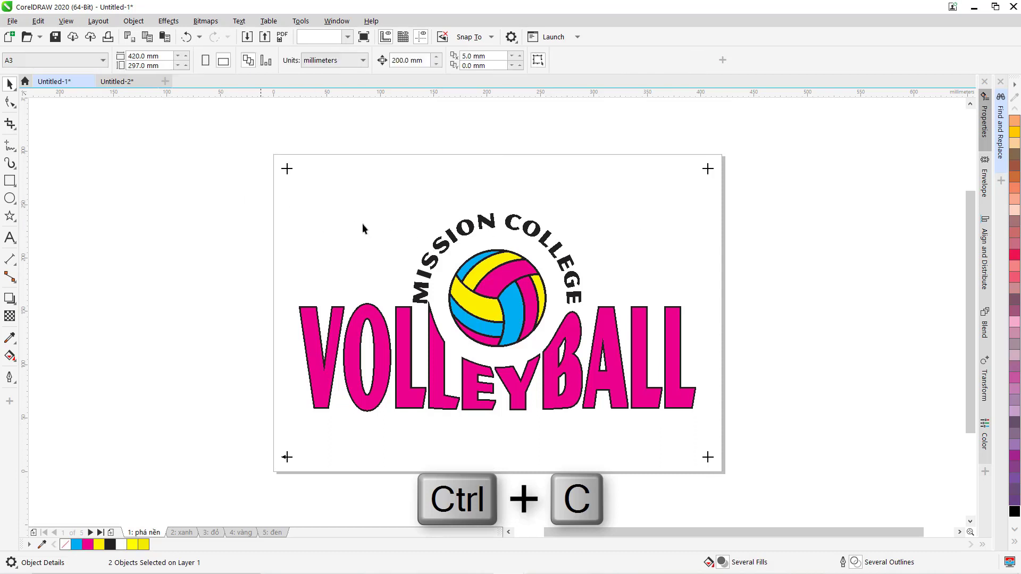
- Fill the whole volleyball artwork group on the "phá nền" page with black, leaving out the registration marks
left_click(446, 251)
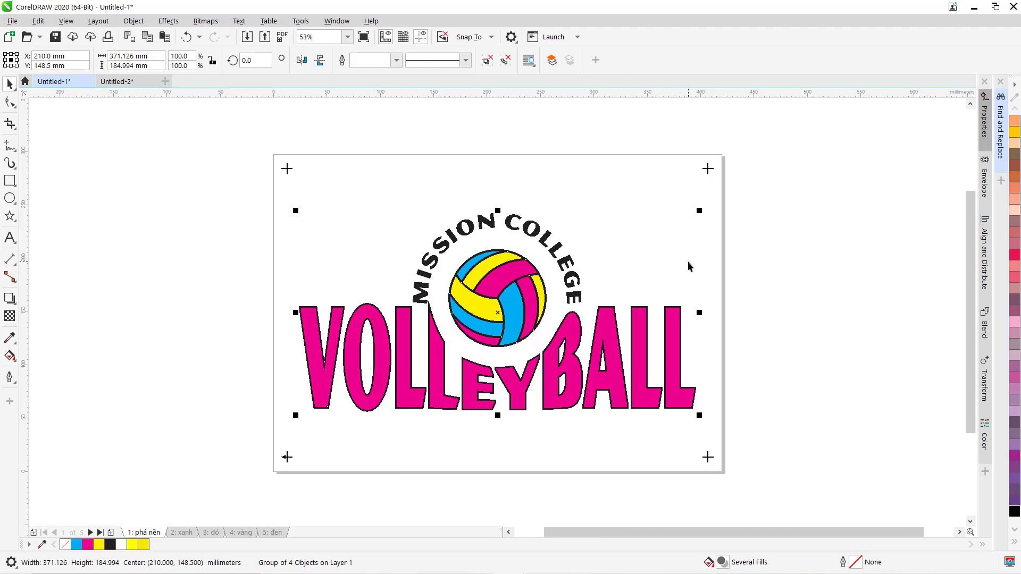
left_click(1015, 543)
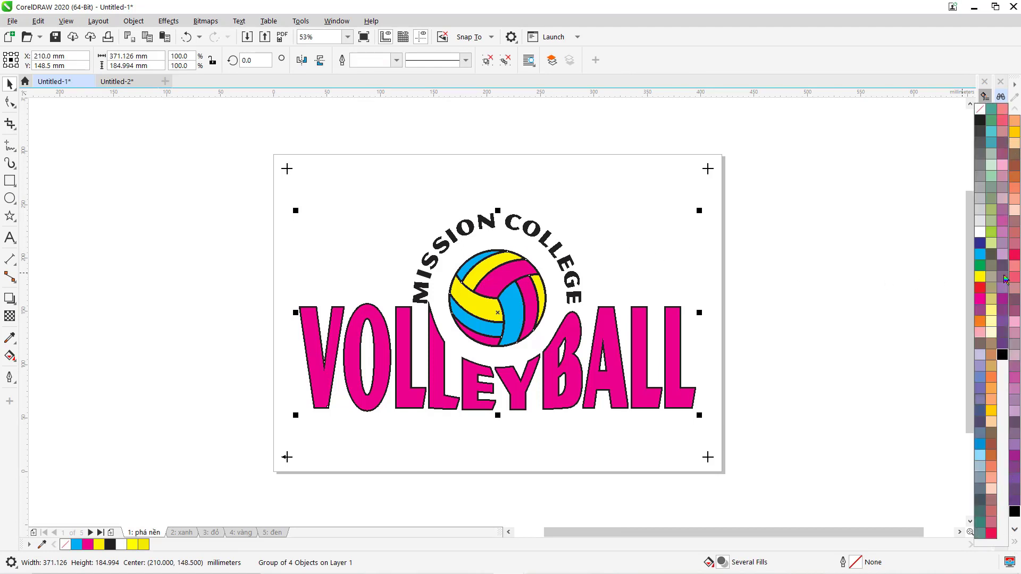
left_click(983, 121)
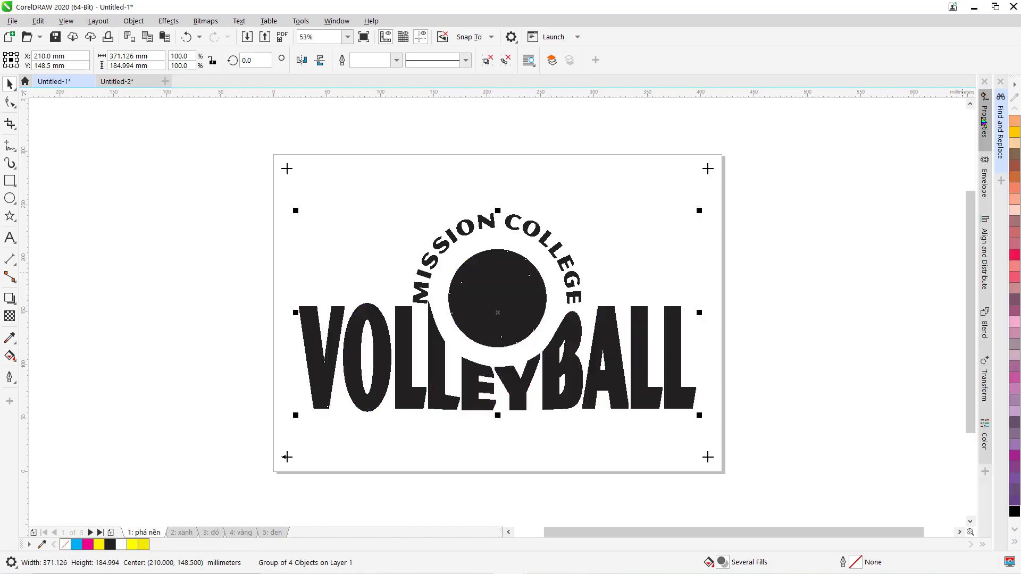
left_click(833, 153)
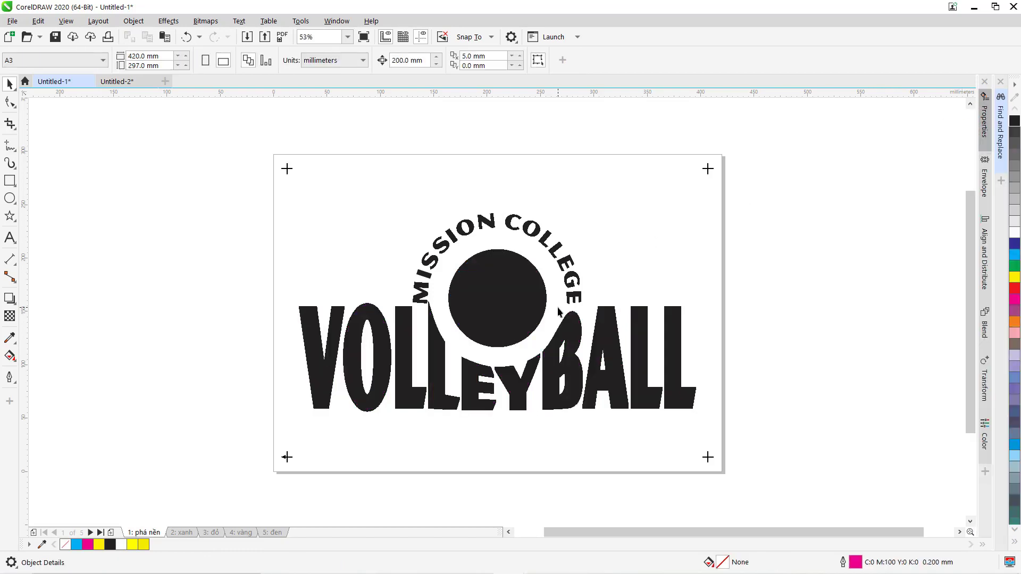
- Open Find and Replace and paste the copied artwork with its registration marks onto the "xanh" page
key("ctrl+f")
key("Page_Down")
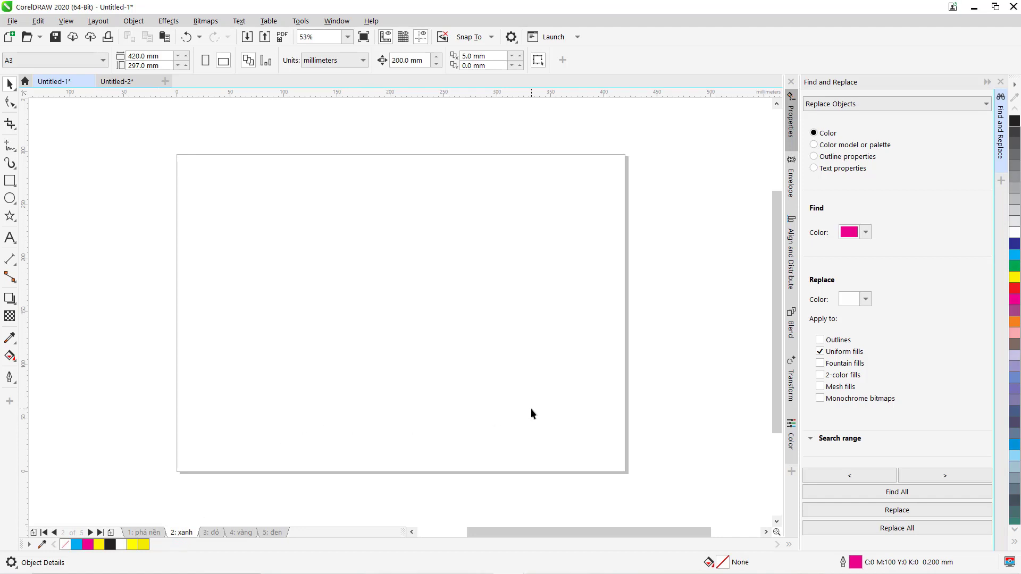
key("ctrl+v")
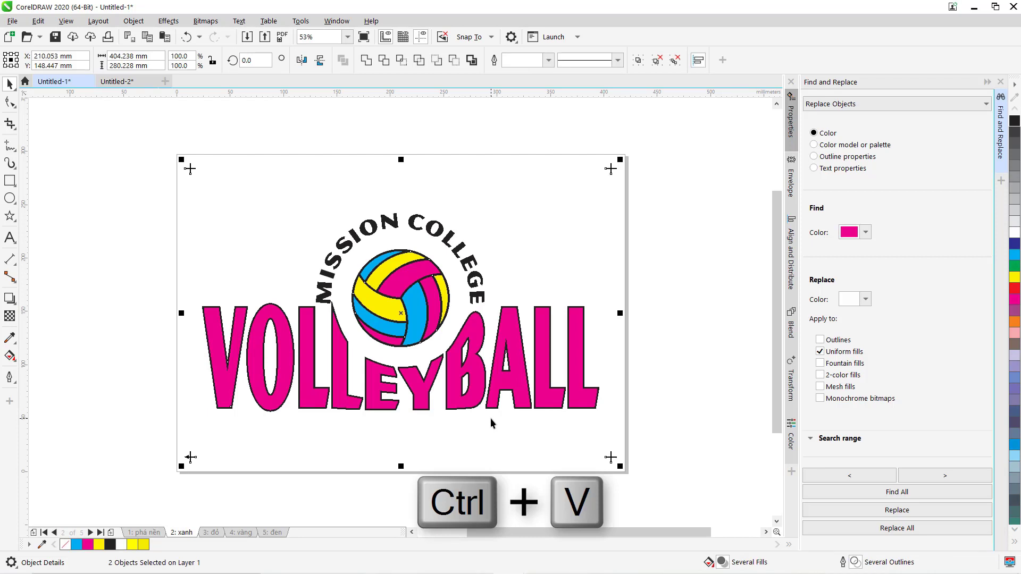
left_click(707, 249)
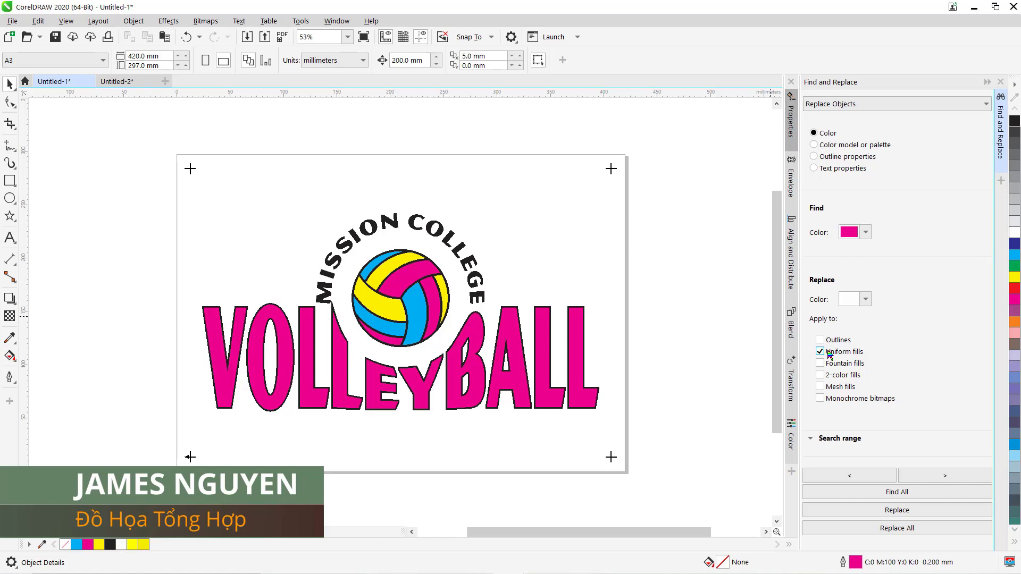
- Find all magenta uniform fills on the "xanh" page and replace them with white
left_click(860, 492)
left_click(898, 528)
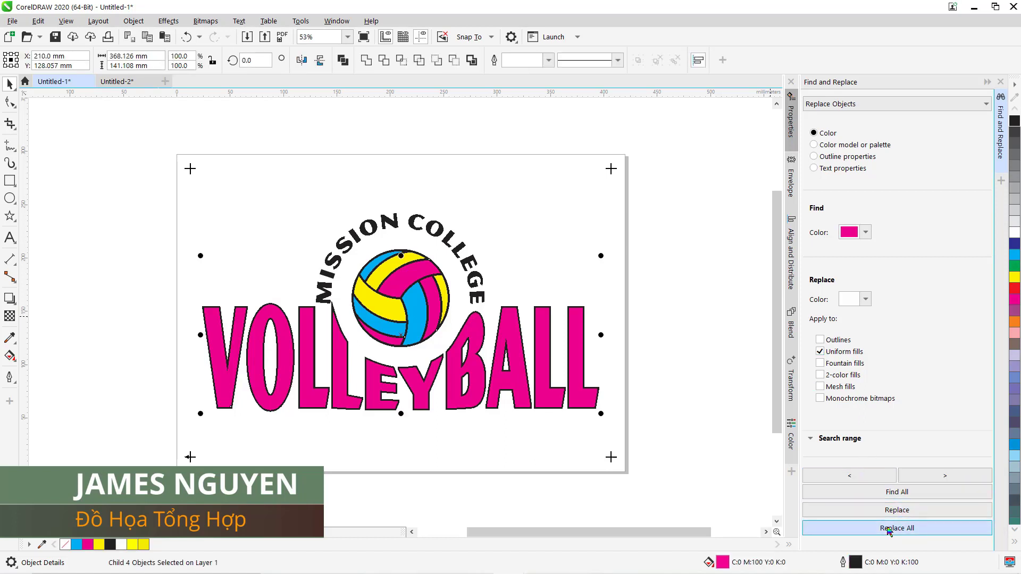
left_click(633, 322)
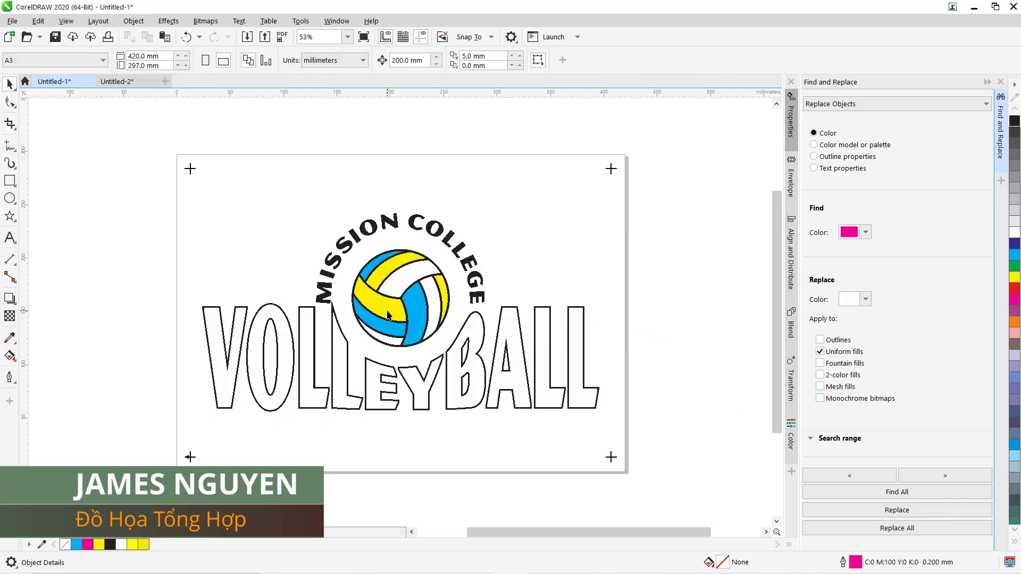
- Set the colour to find to yellow and replace all yellow uniform fills on the "xanh" page with white
left_click(866, 233)
left_click(946, 314)
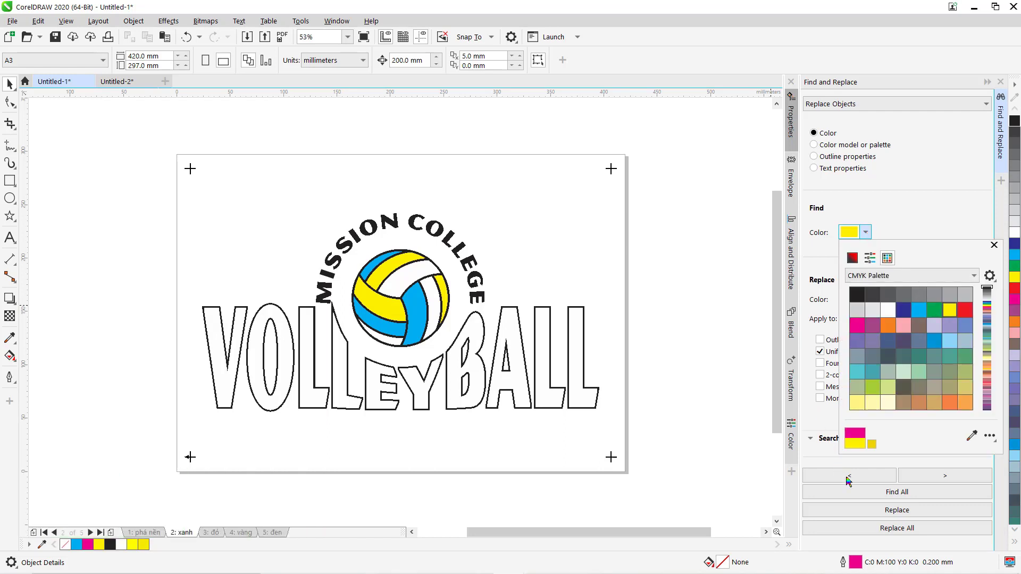
left_click(862, 494)
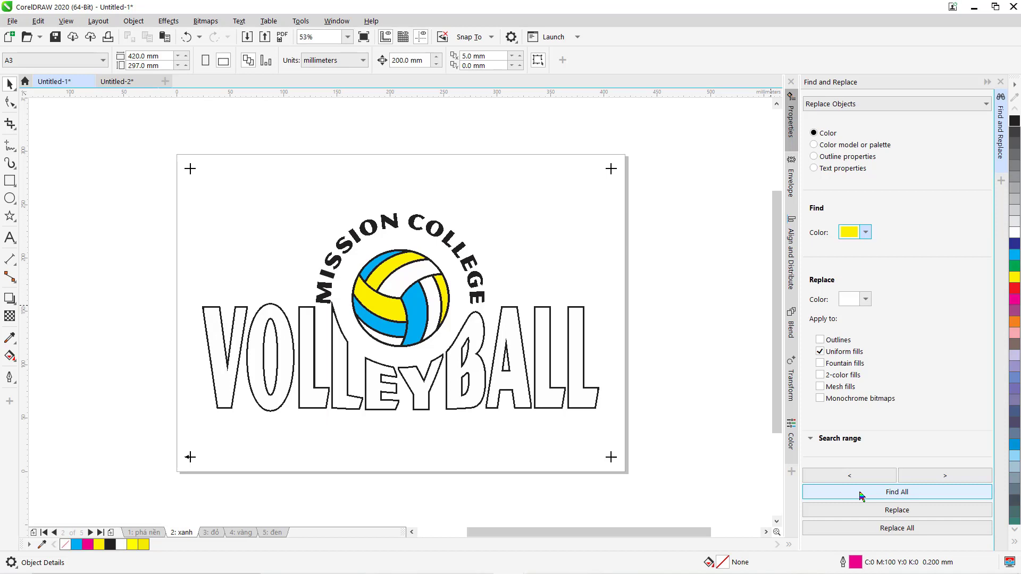
left_click(862, 494)
left_click(887, 528)
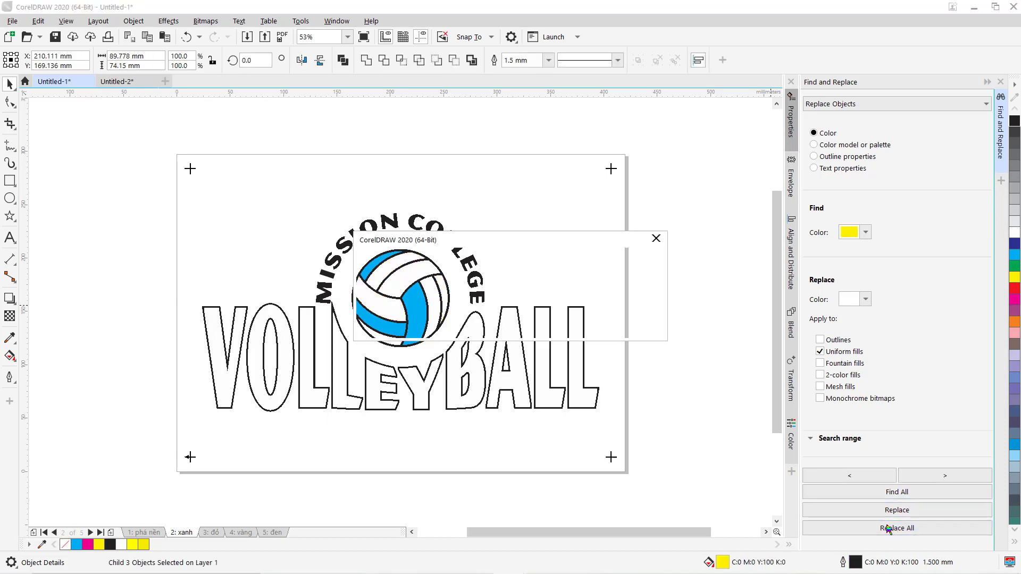
left_click(619, 322)
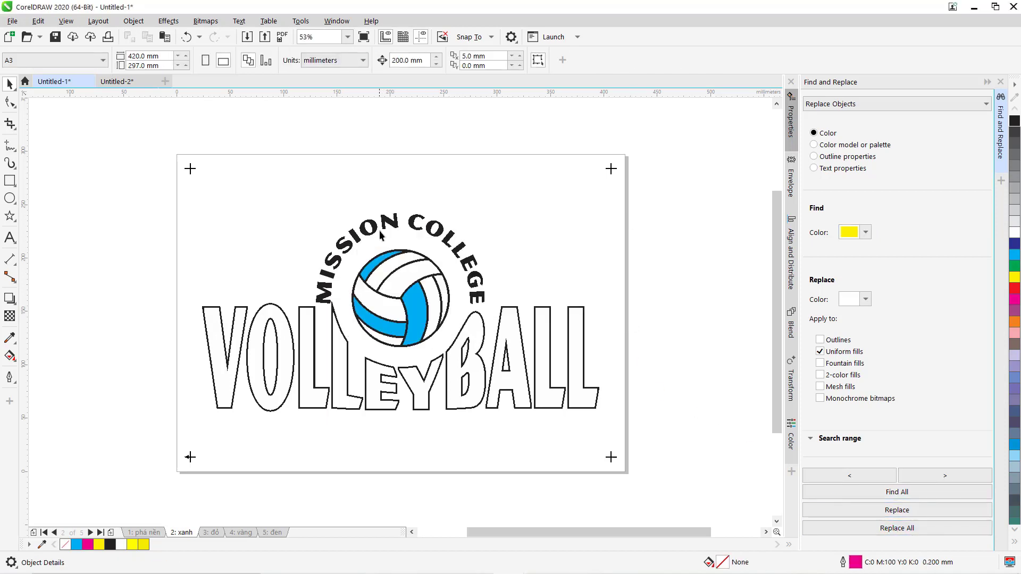
- Set the colour to find to black and replace all black uniform fills on the "xanh" page with white
left_click(866, 233)
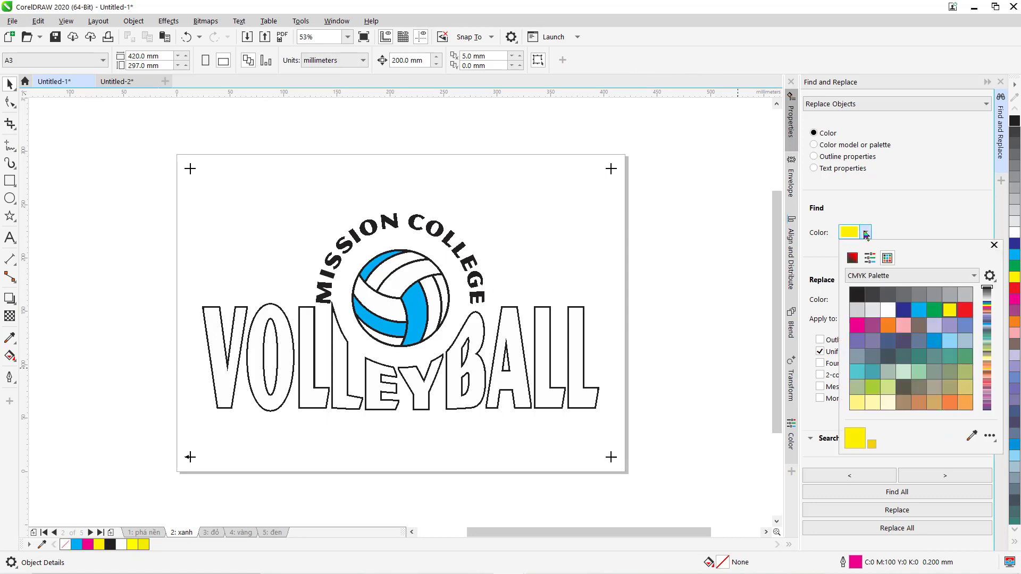
left_click(856, 295)
left_click(911, 229)
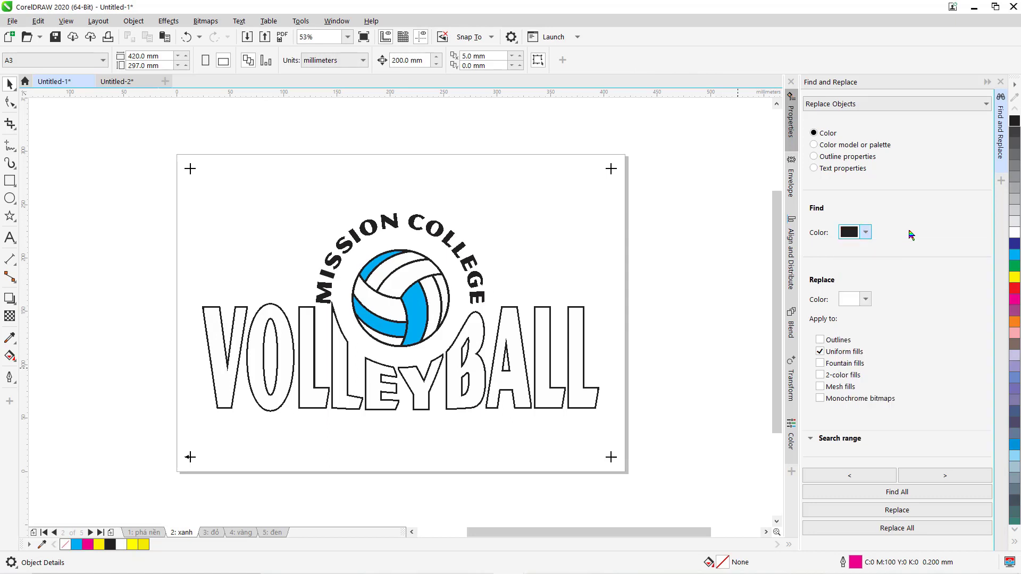
left_click(894, 492)
left_click(897, 528)
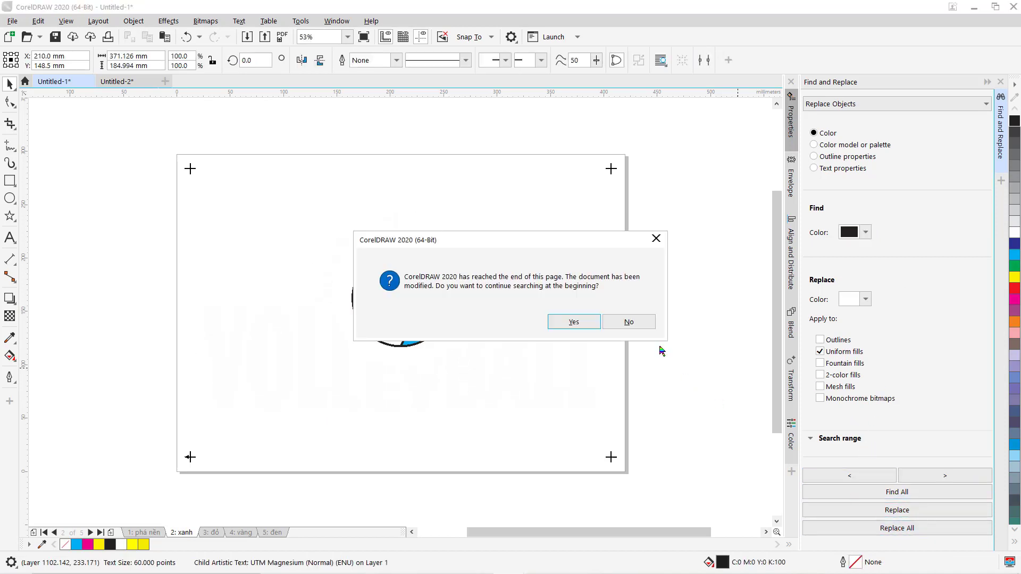
left_click(639, 321)
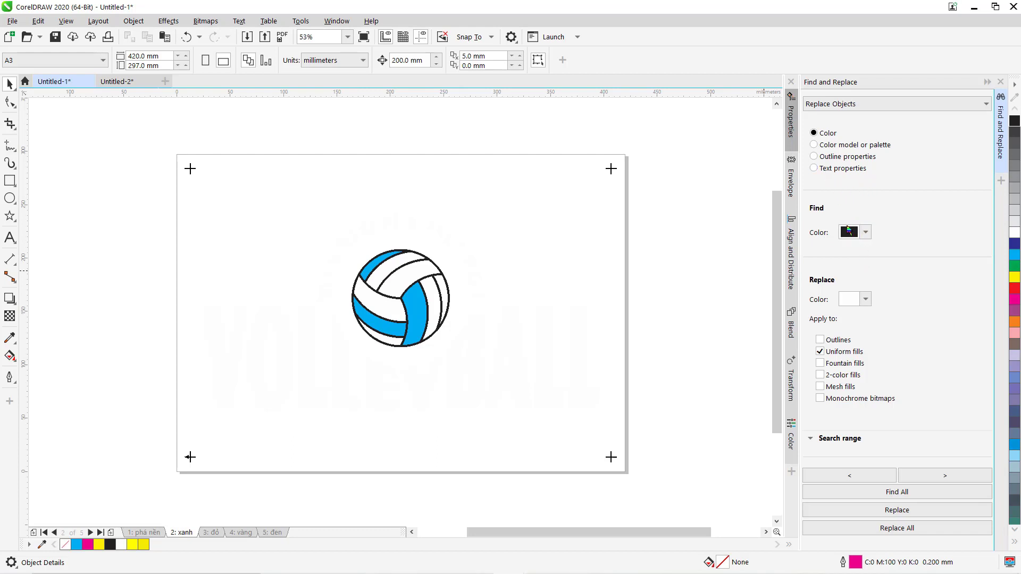
- Apply the replacement to outlines only and change all black outlines on the "xanh" page to white
left_click(821, 340)
left_click(821, 351)
left_click(868, 493)
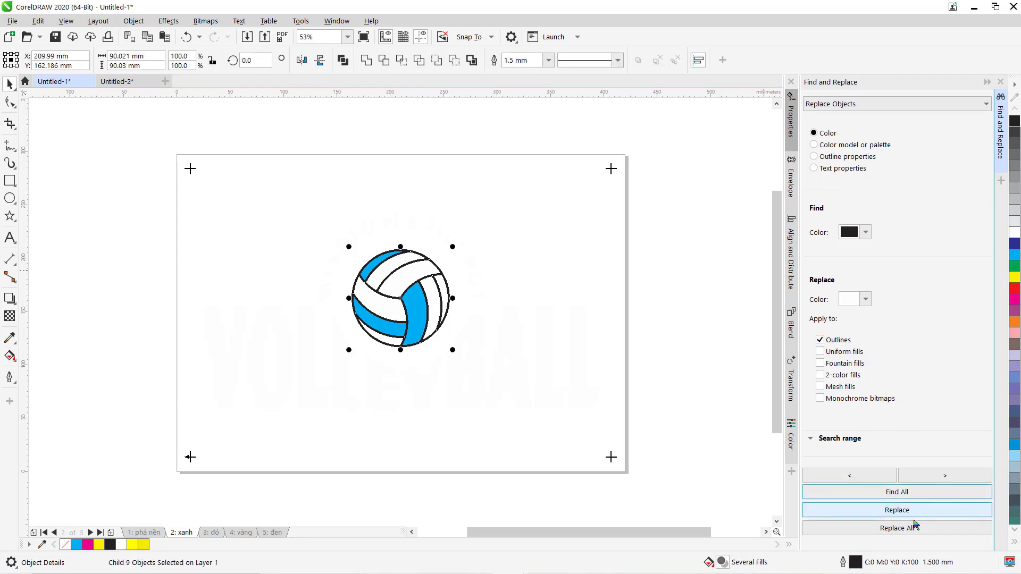
left_click(904, 529)
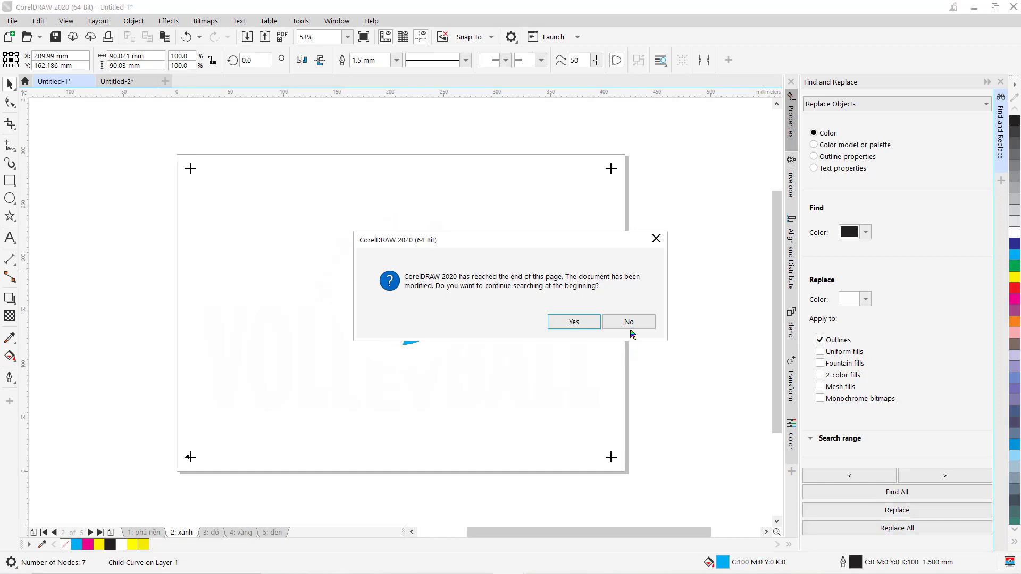
left_click(630, 323)
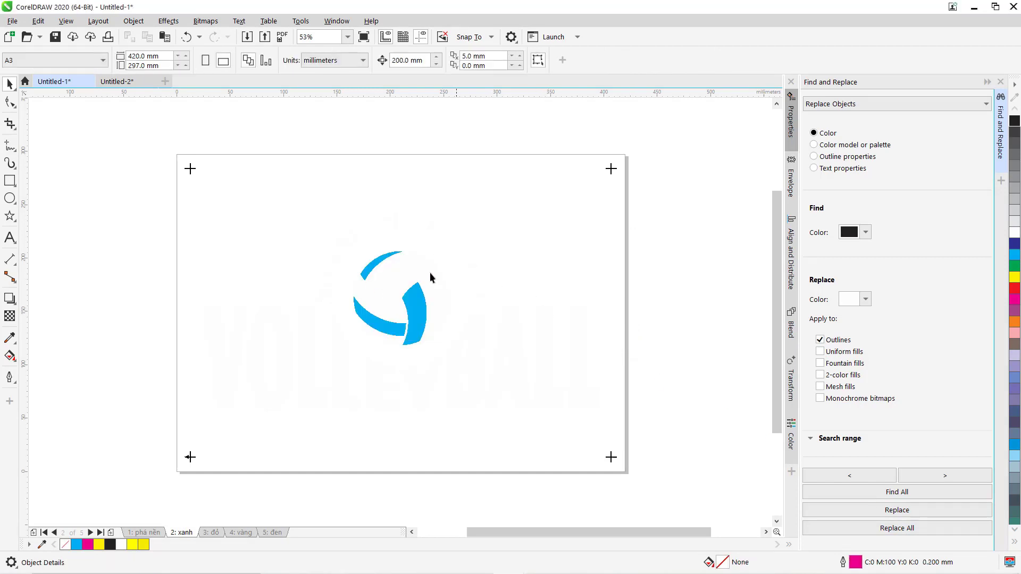
- Set the colour to find to cyan and the replacement to black, and search the "xanh" page for matching outlines
left_click(866, 233)
left_click(918, 310)
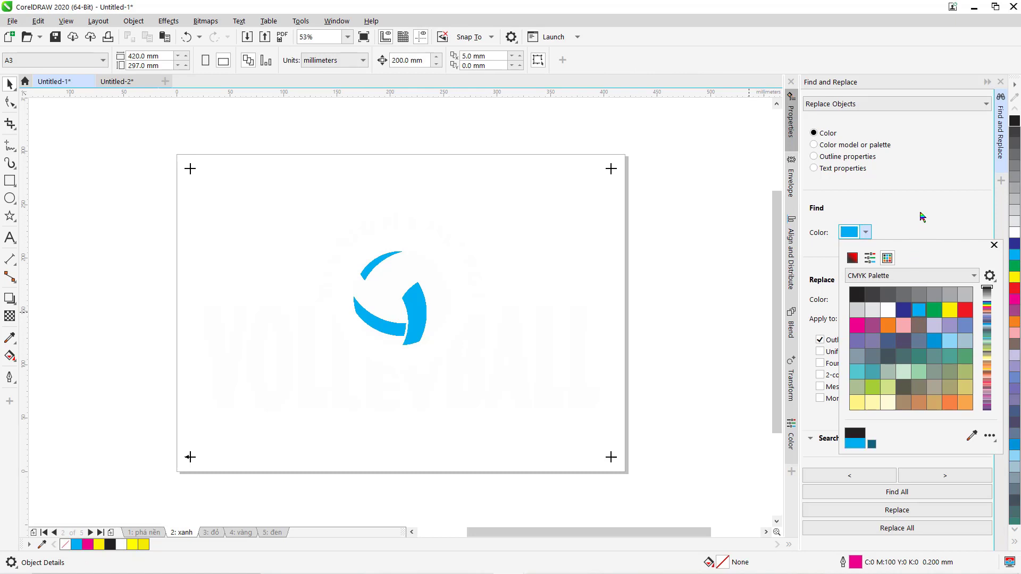
left_click(865, 301)
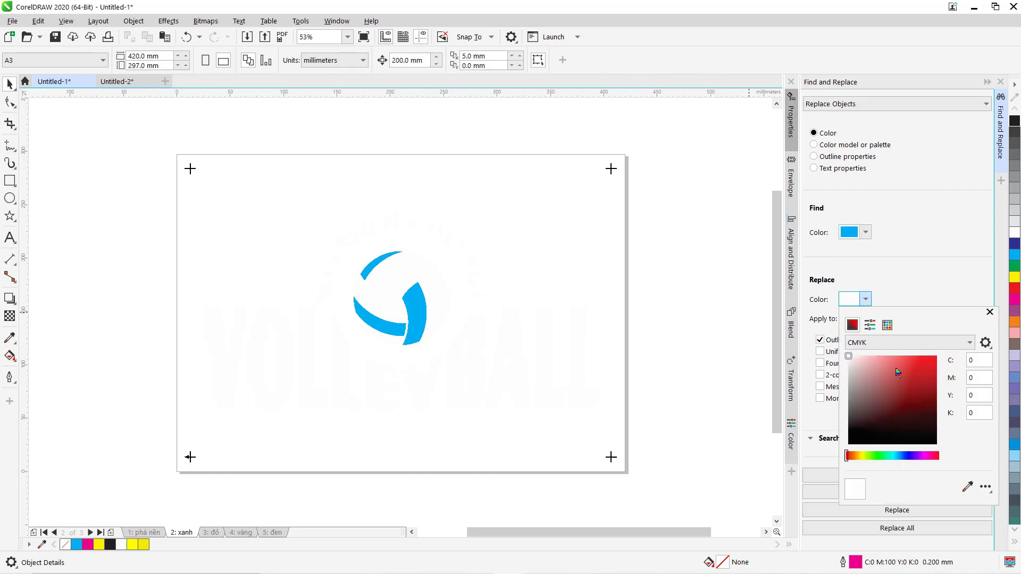
left_click(981, 414)
left_click(930, 266)
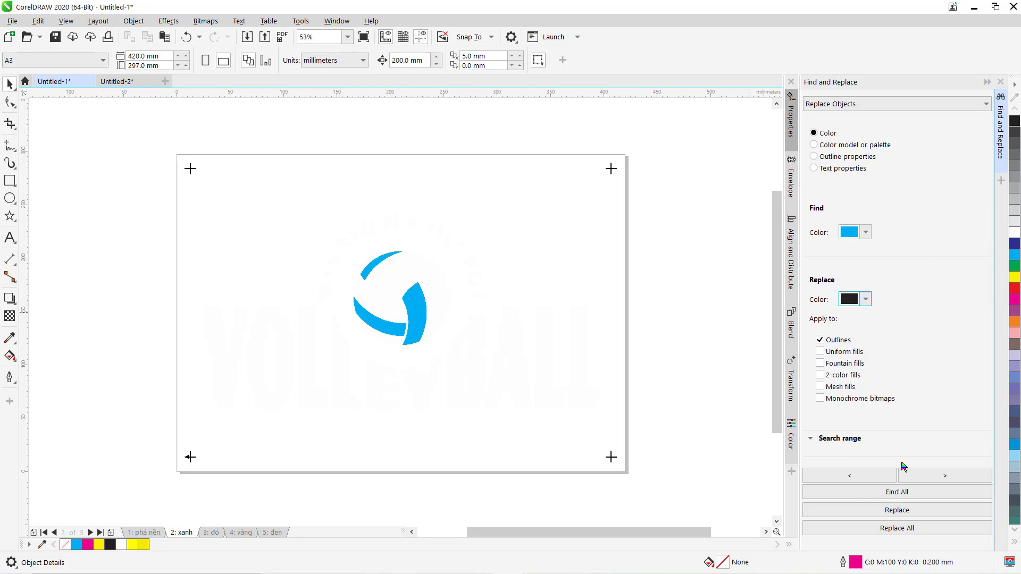
left_click(880, 493)
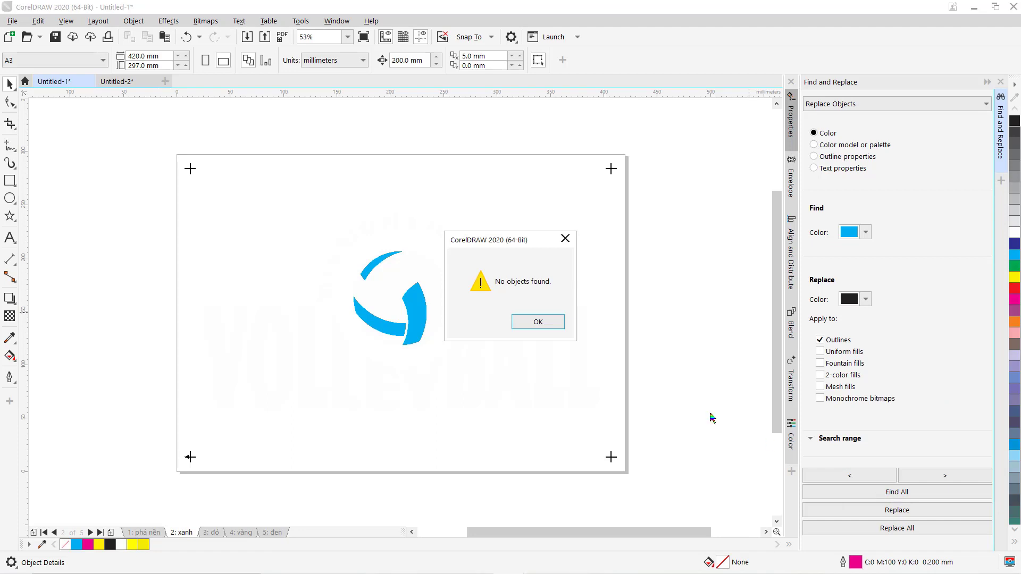
left_click(544, 322)
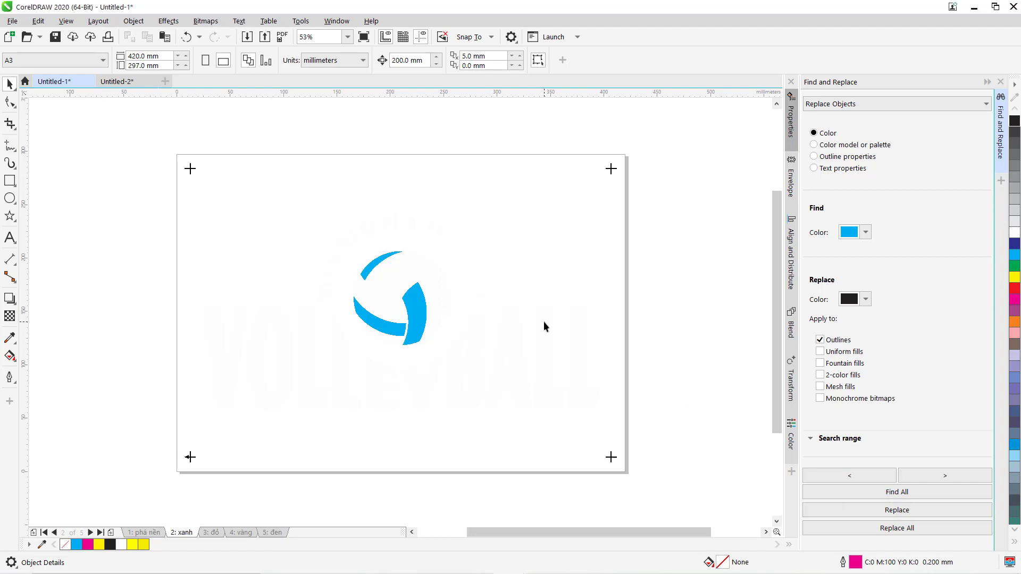
- Apply the replacement to uniform fills instead of outlines and change all cyan fills on the "xanh" page to black
left_click(866, 234)
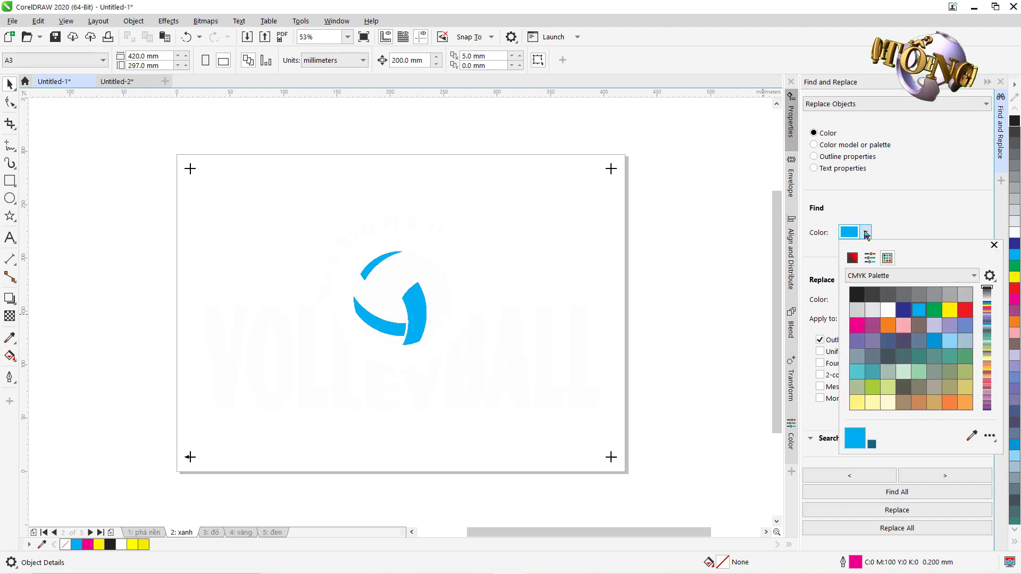
left_click(916, 225)
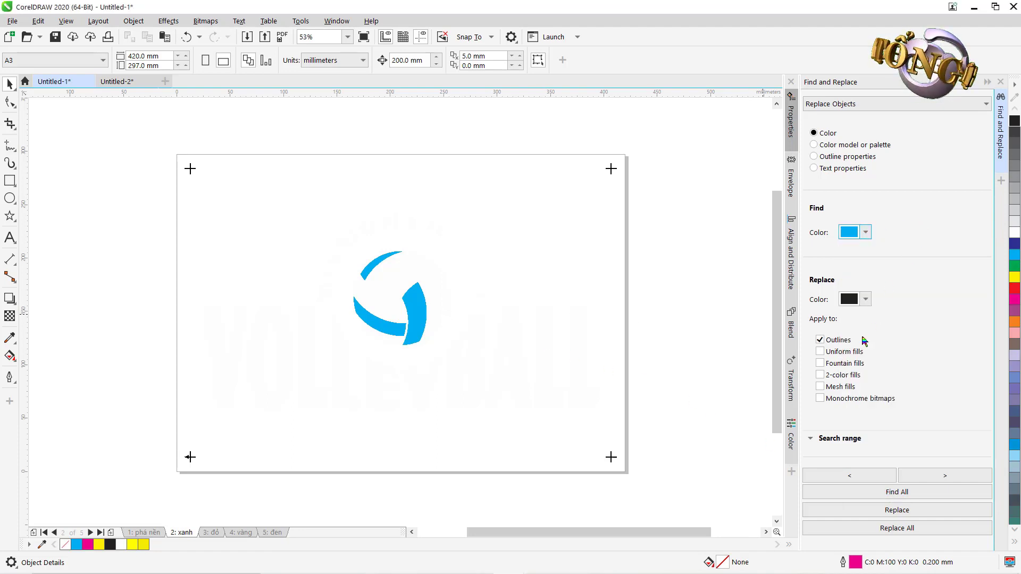
left_click(820, 351)
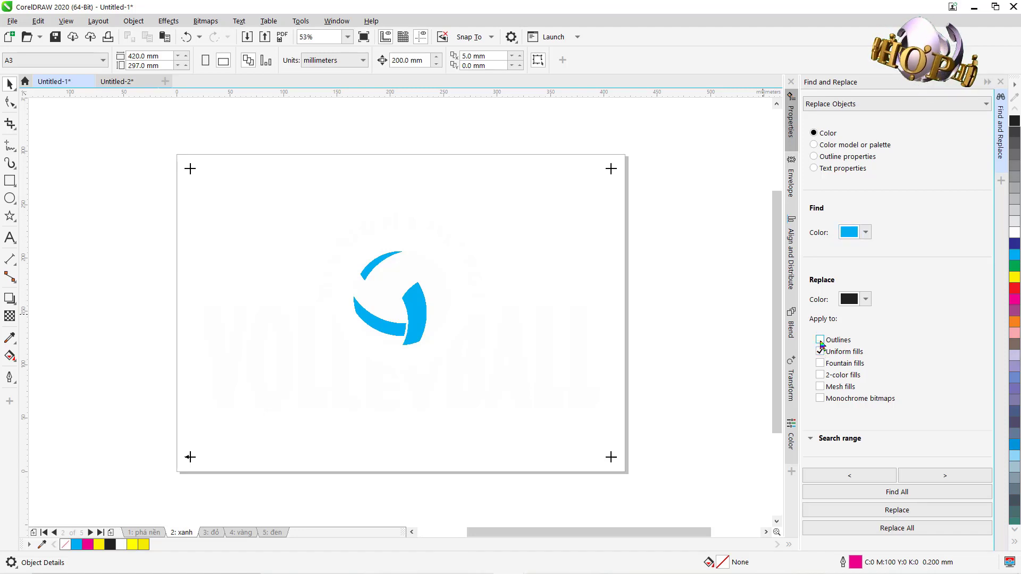
left_click(885, 493)
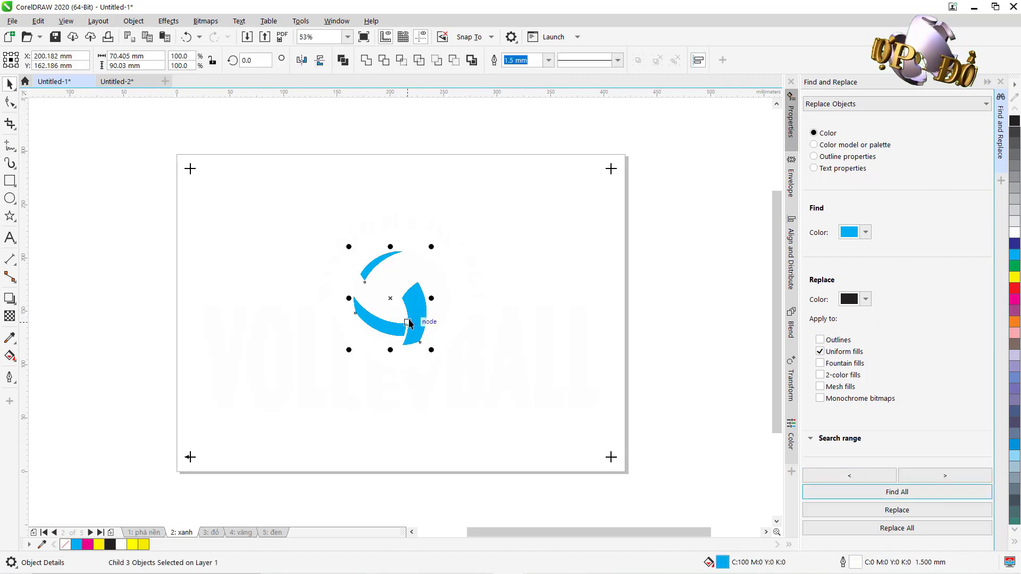
left_click(879, 528)
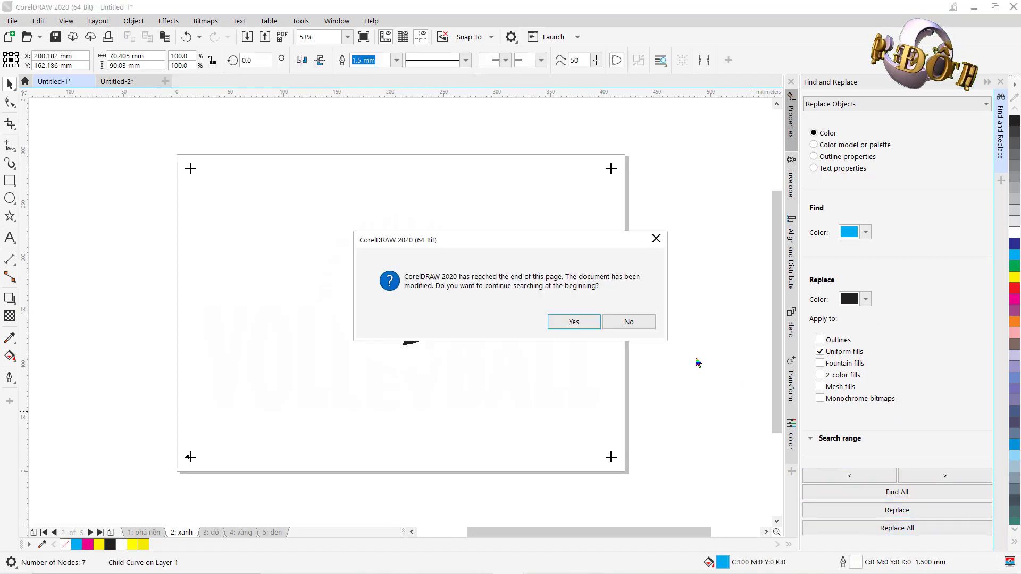
left_click(629, 322)
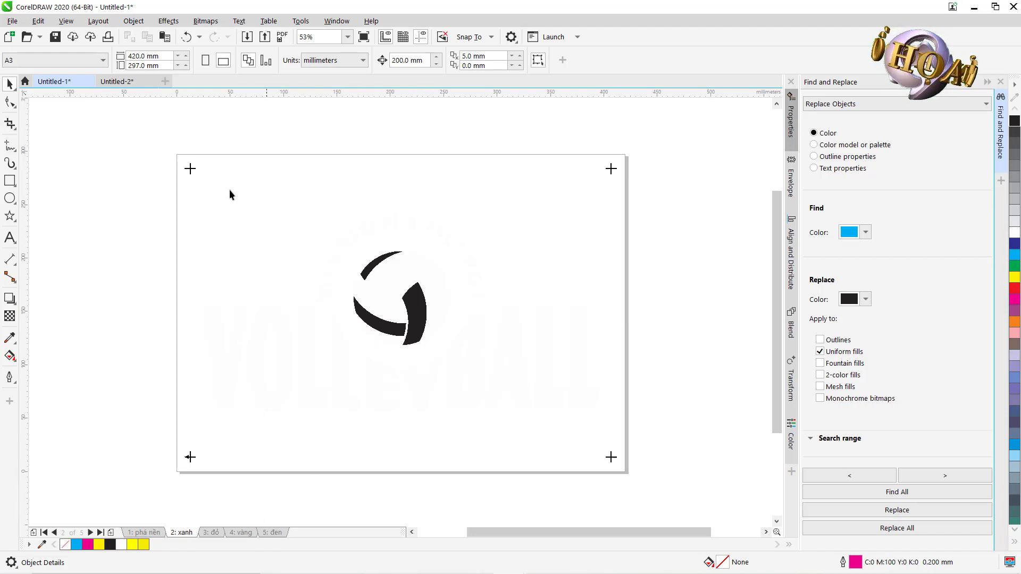
- Paste the copied artwork onto the "đỏ" page and replace all its cyan uniform fills with white, using K 0
left_click(211, 533)
key("ctrl+v")
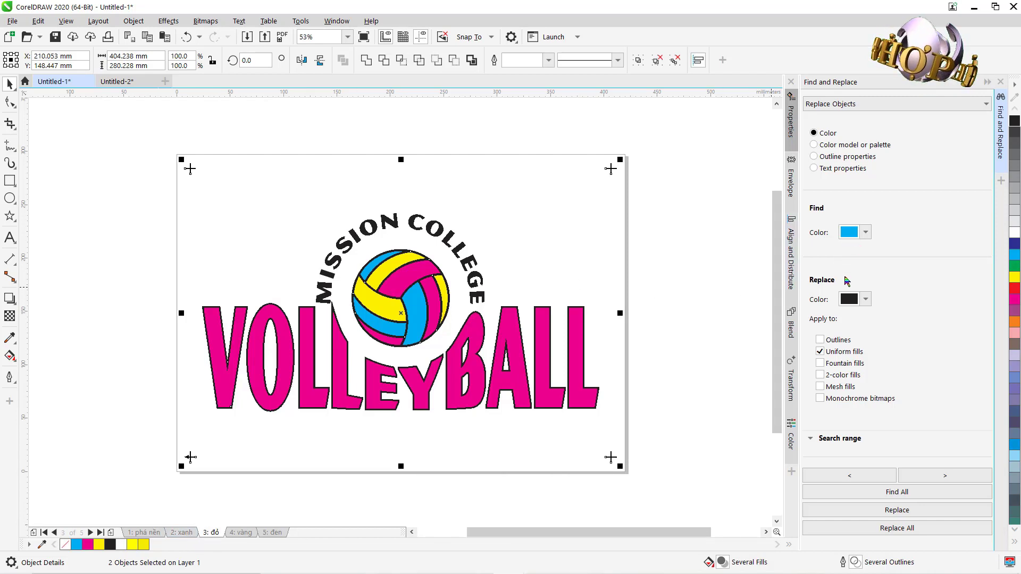
left_click(867, 300)
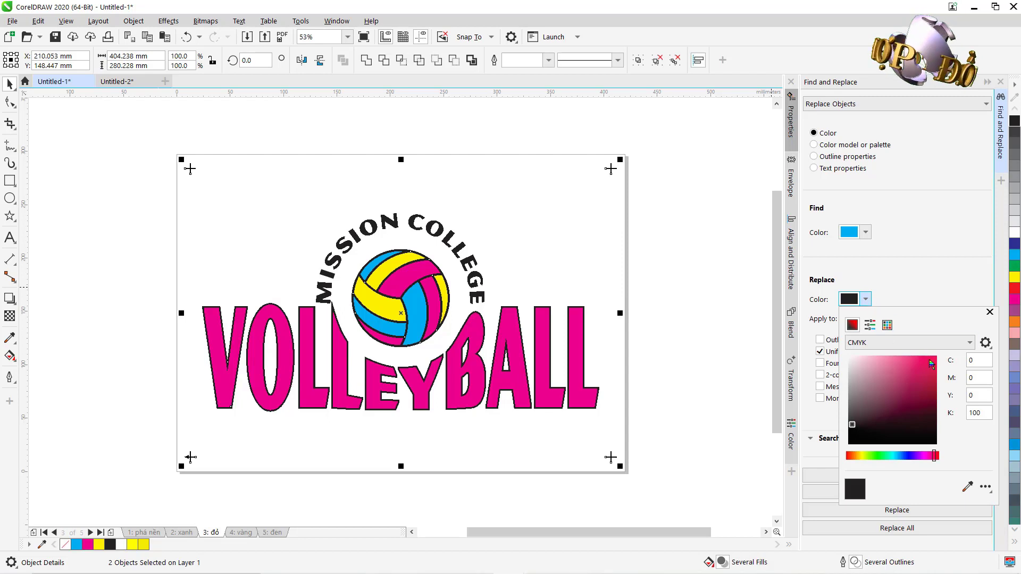
double_click(987, 413)
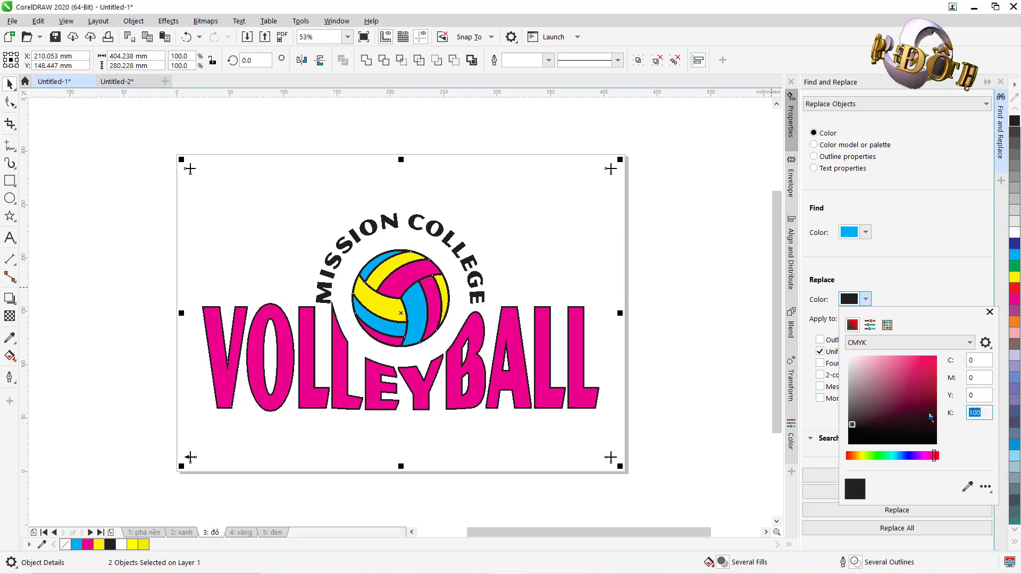
type("0")
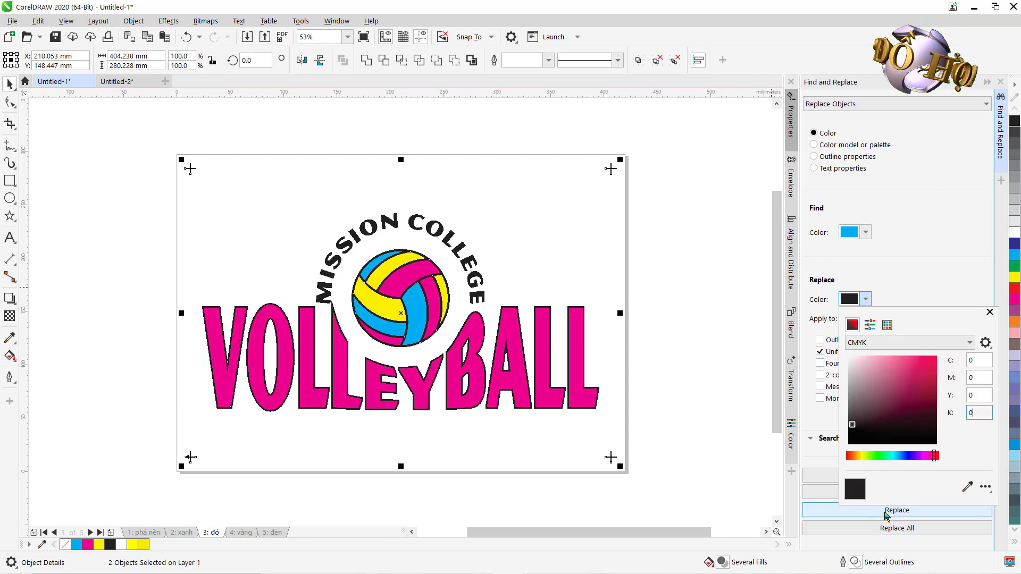
left_click(883, 266)
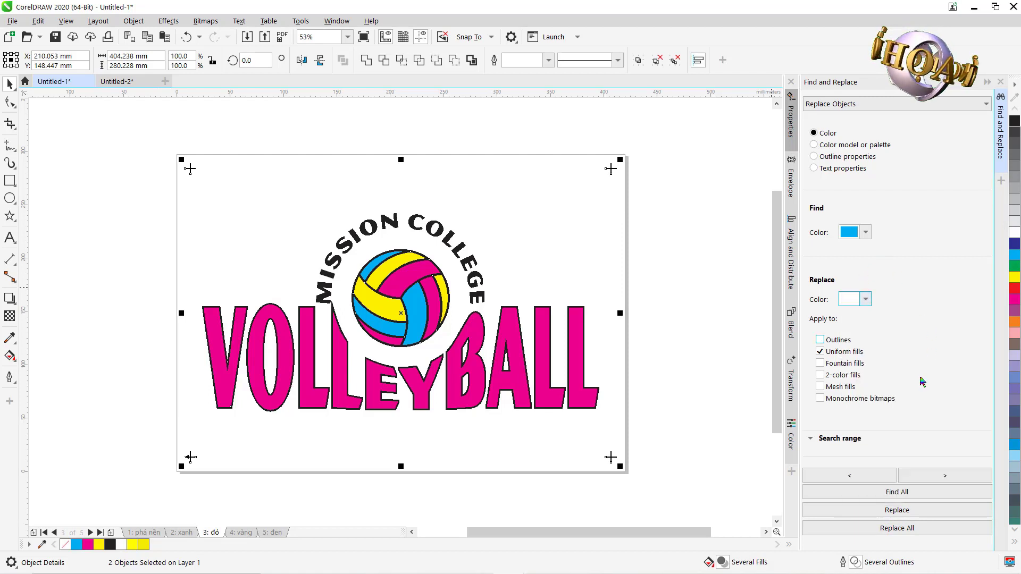
left_click(888, 493)
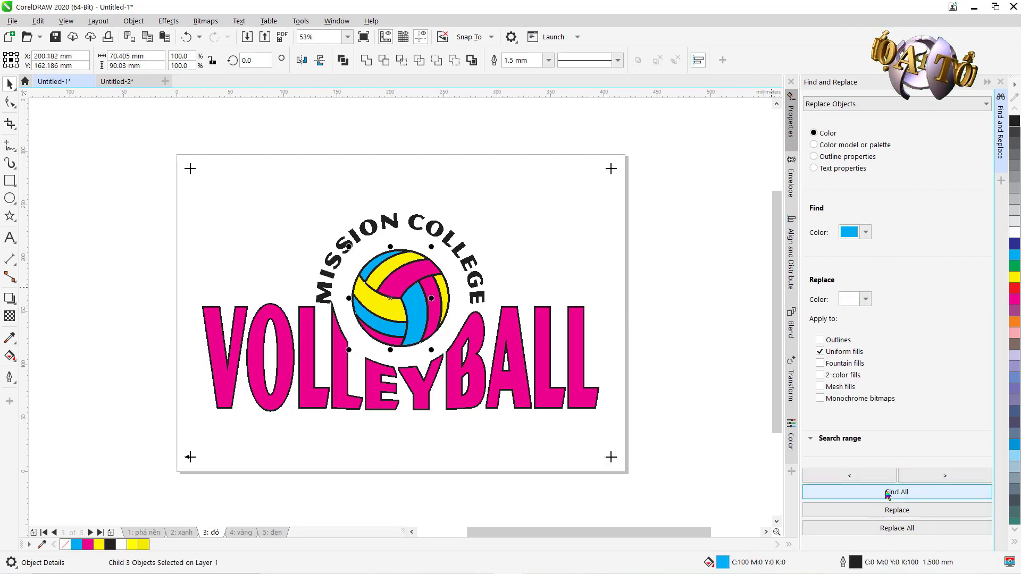
left_click(906, 529)
left_click(623, 321)
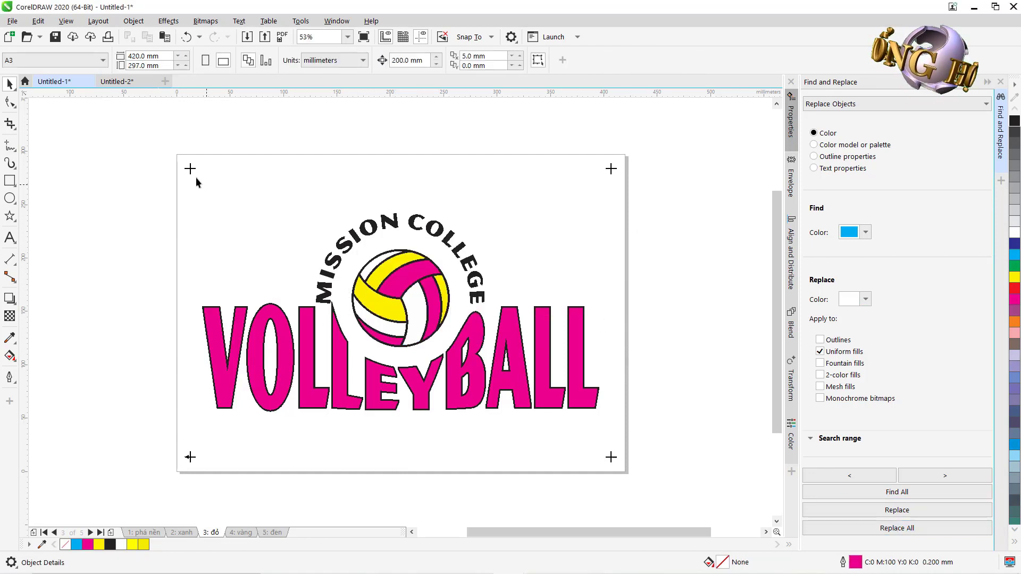
- Copy the artwork with its registration marks on the "đỏ" page, and replace all yellow uniform fills there with white
left_click_drag(189, 277, 676, 491)
key("ctrl+c")
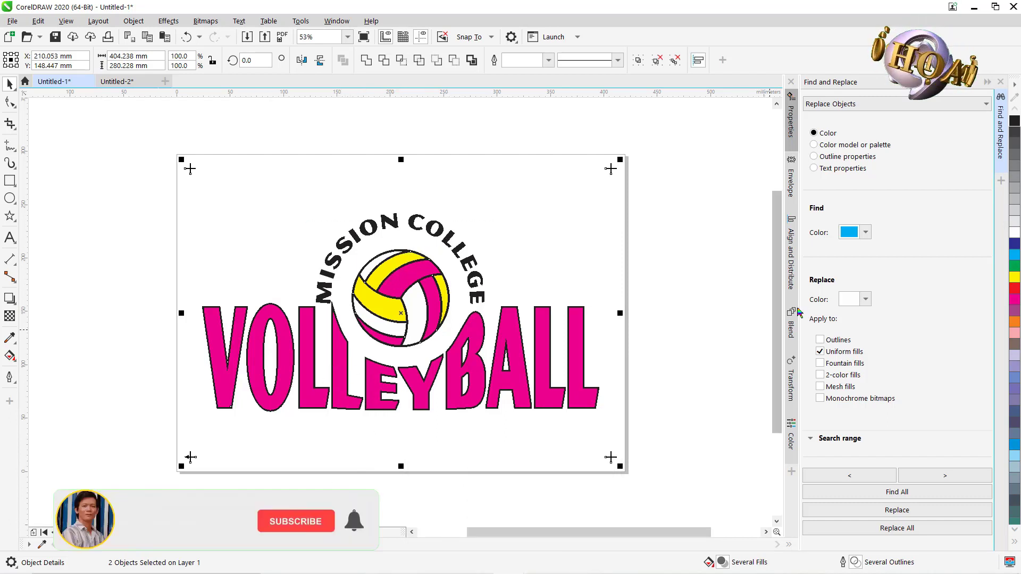
left_click(867, 234)
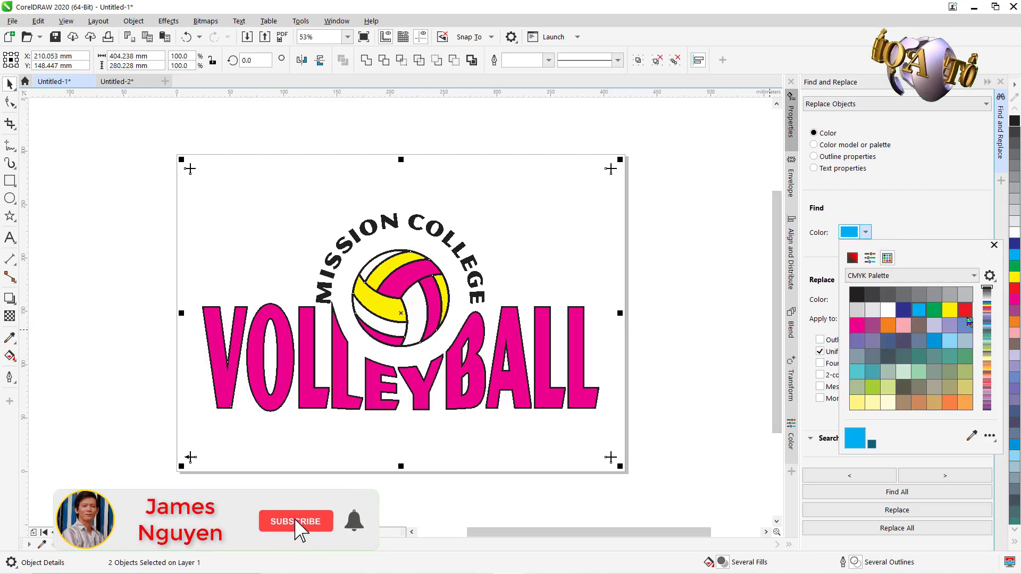
left_click(950, 309)
left_click(950, 234)
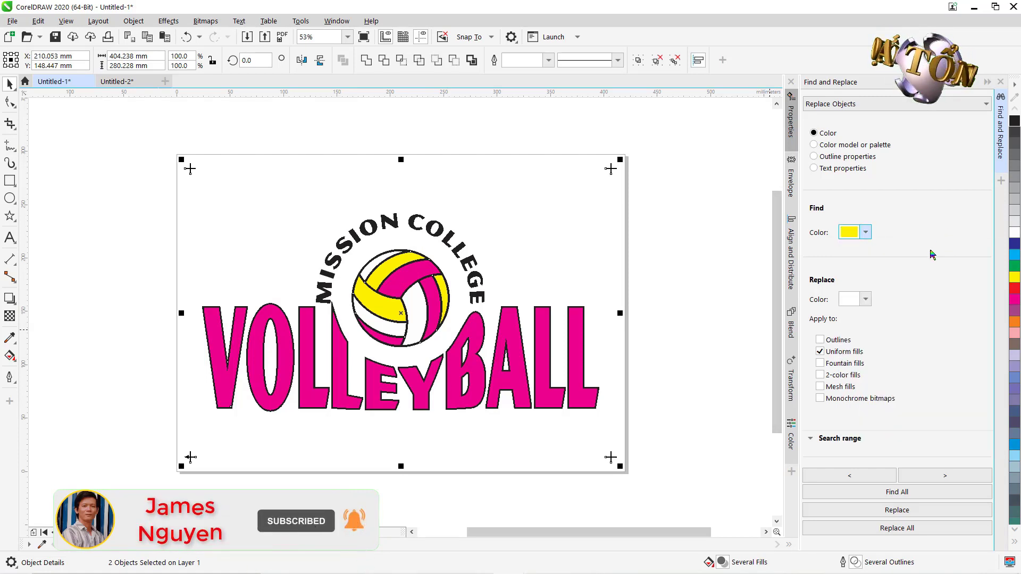
left_click(894, 492)
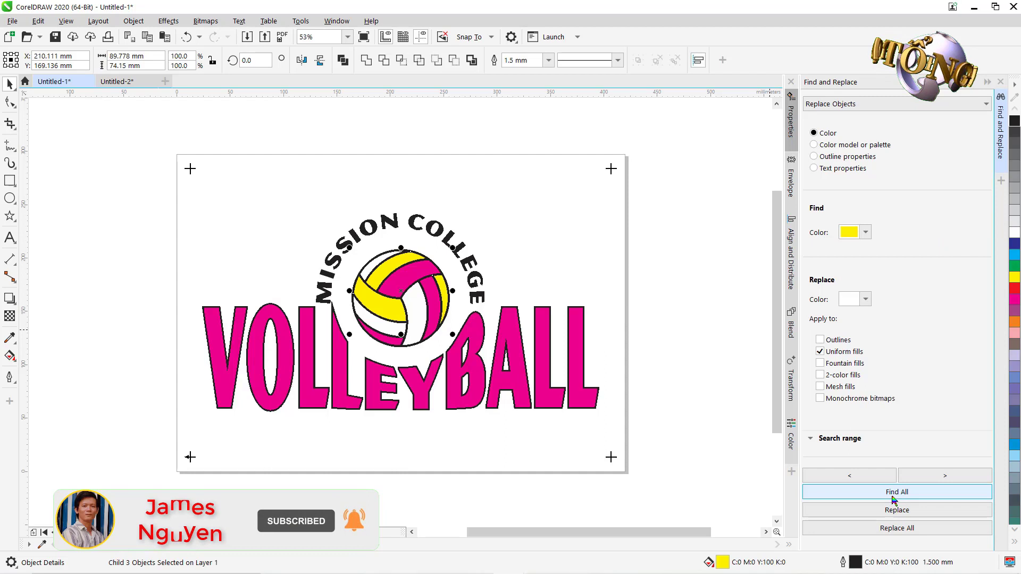
left_click(886, 530)
left_click(629, 323)
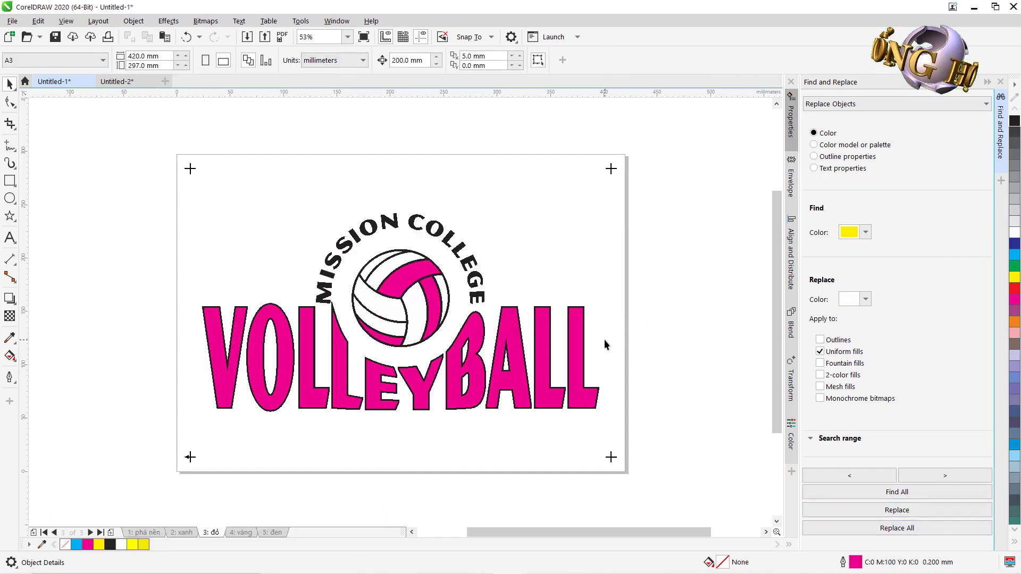
- Set the colour to find to black and replace all black uniform fills on the "đỏ" page with white
left_click(866, 232)
left_click(857, 294)
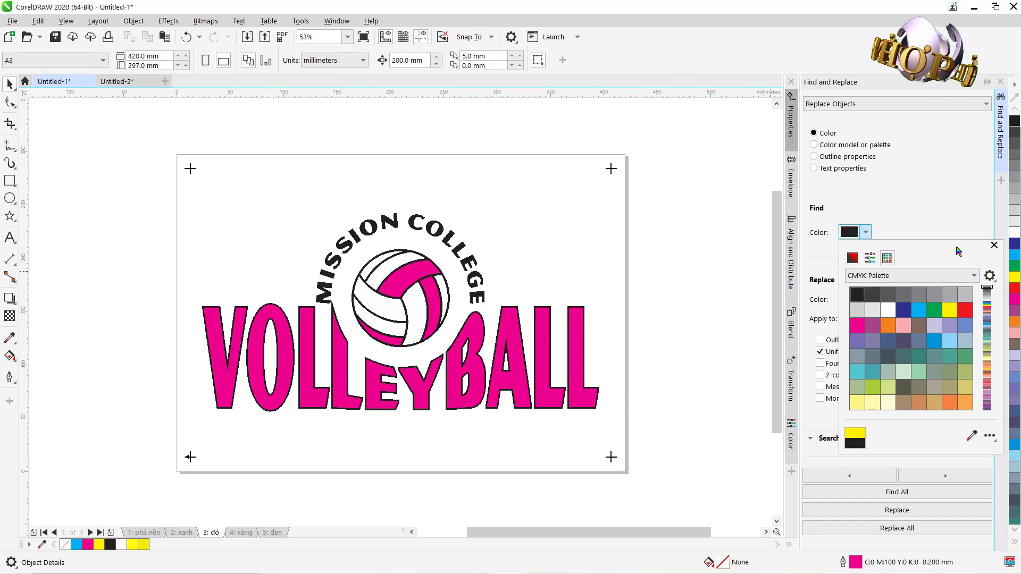
left_click(930, 218)
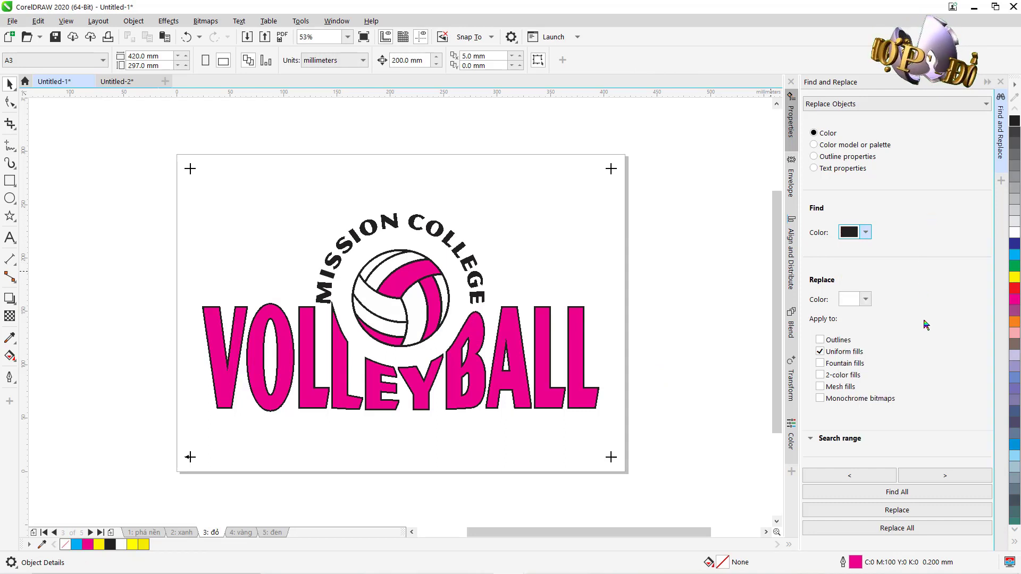
left_click(922, 493)
left_click(911, 527)
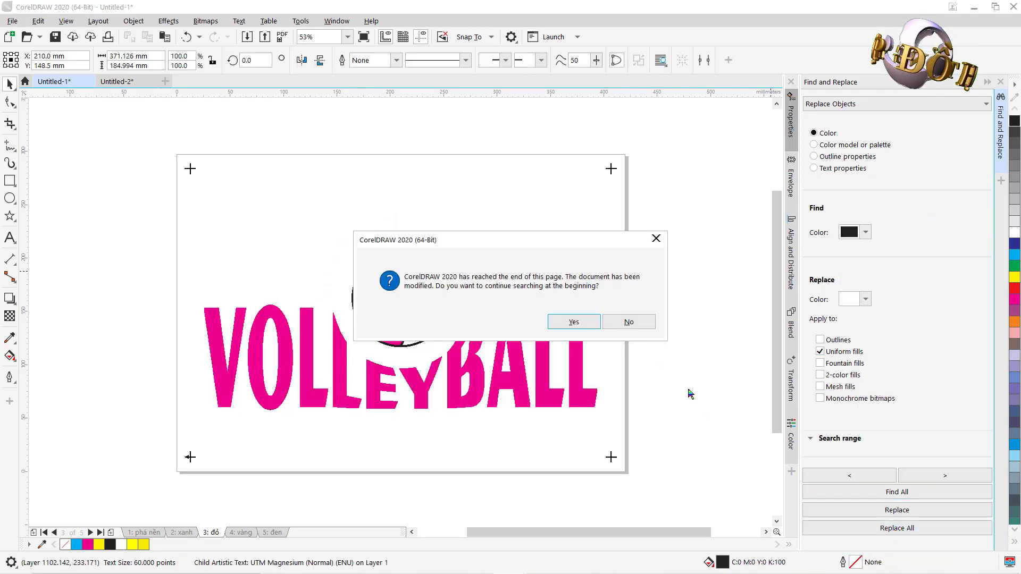
left_click(639, 324)
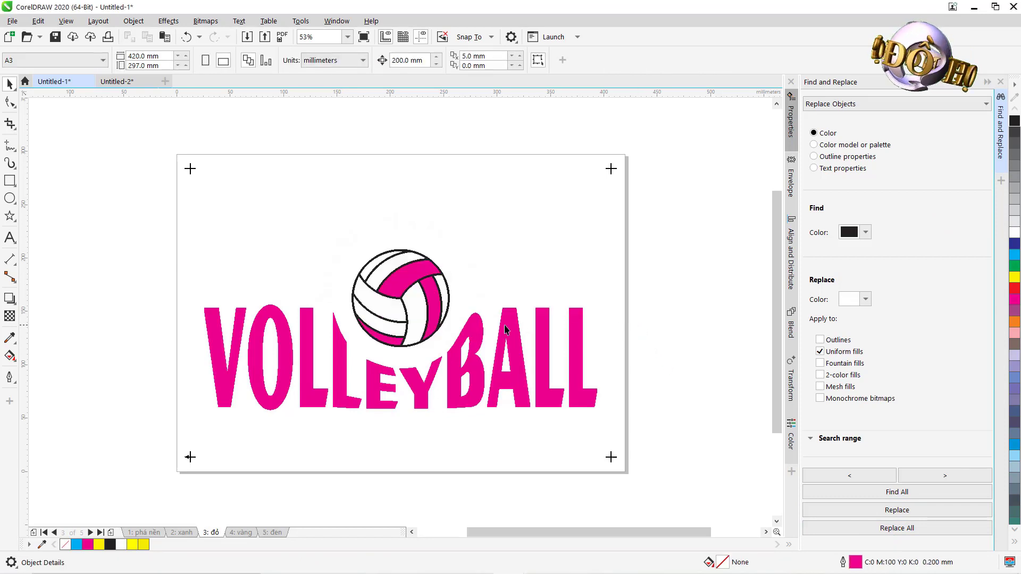
- Apply the replacement to outlines only and change all black outlines on the "đỏ" page to white
left_click(866, 234)
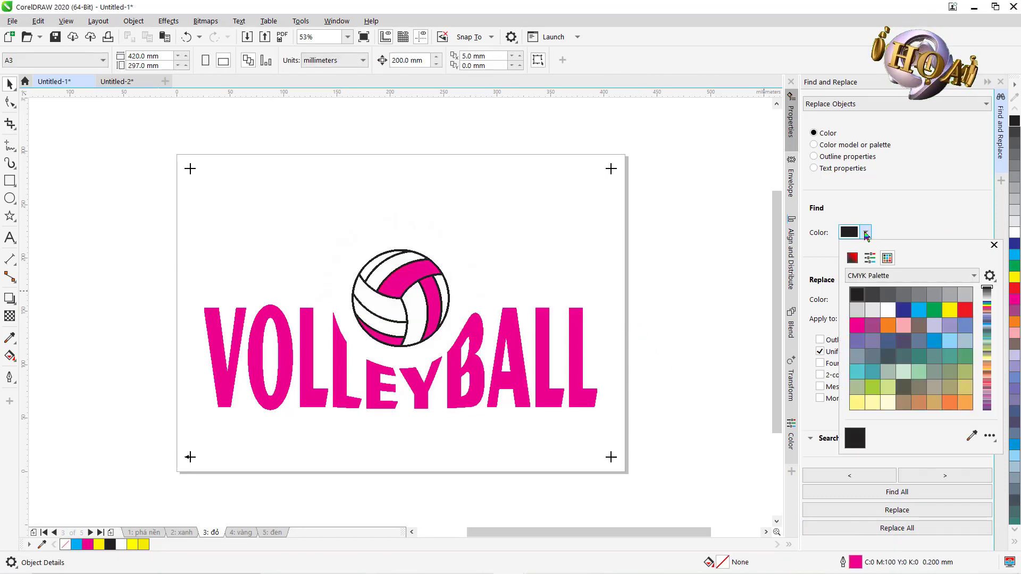
left_click(866, 234)
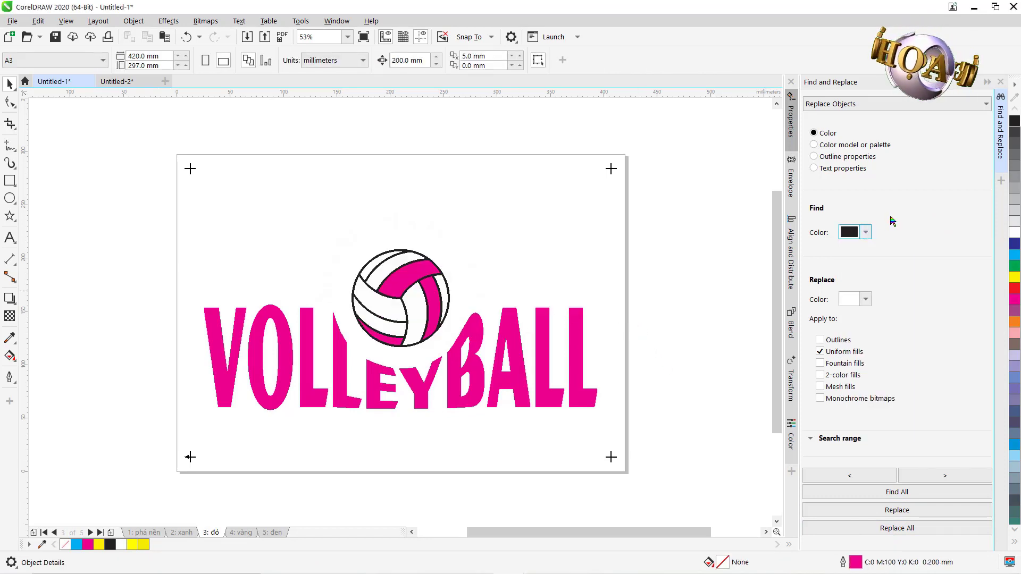
left_click(820, 340)
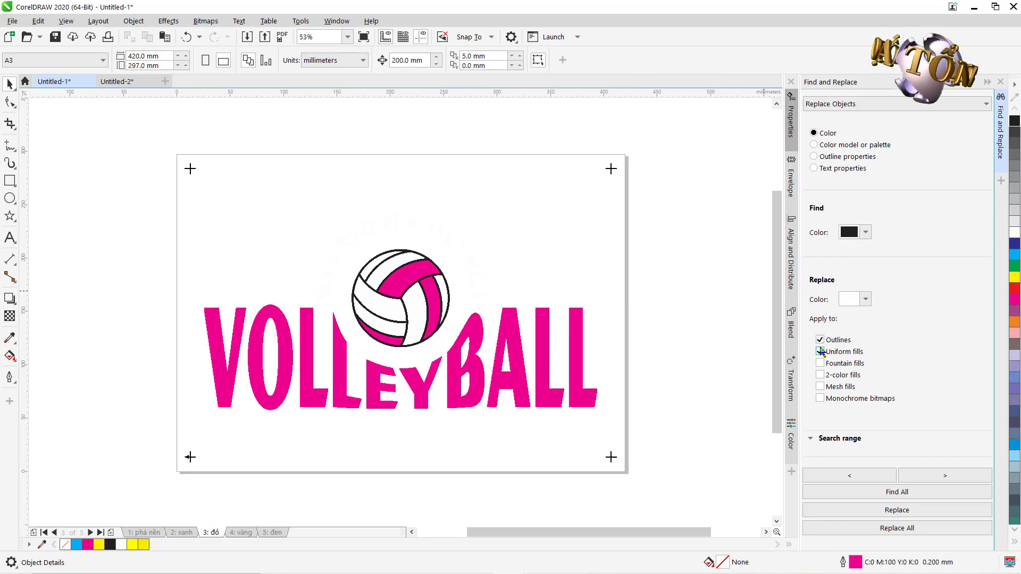
left_click(820, 351)
left_click(887, 495)
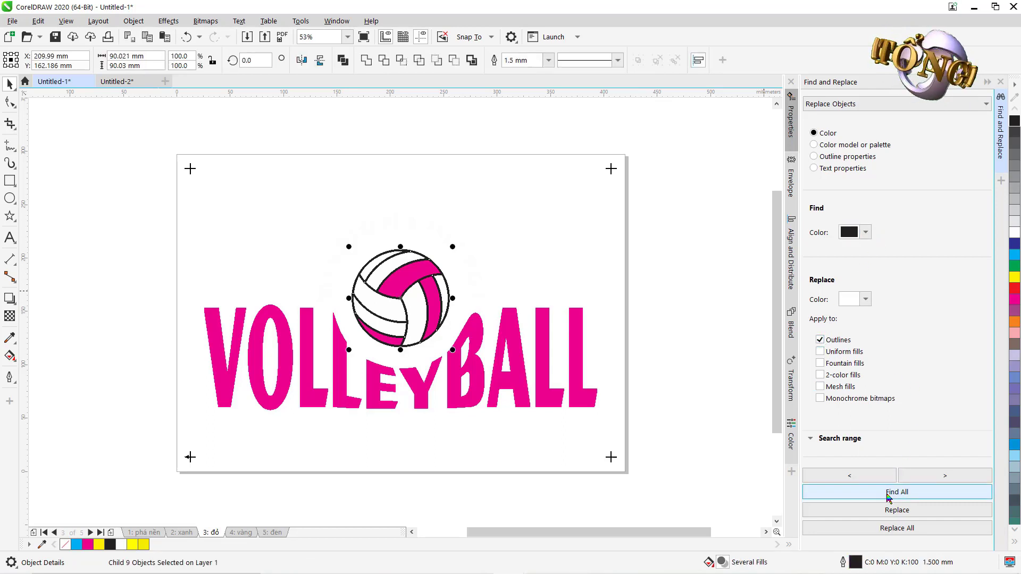
left_click(914, 528)
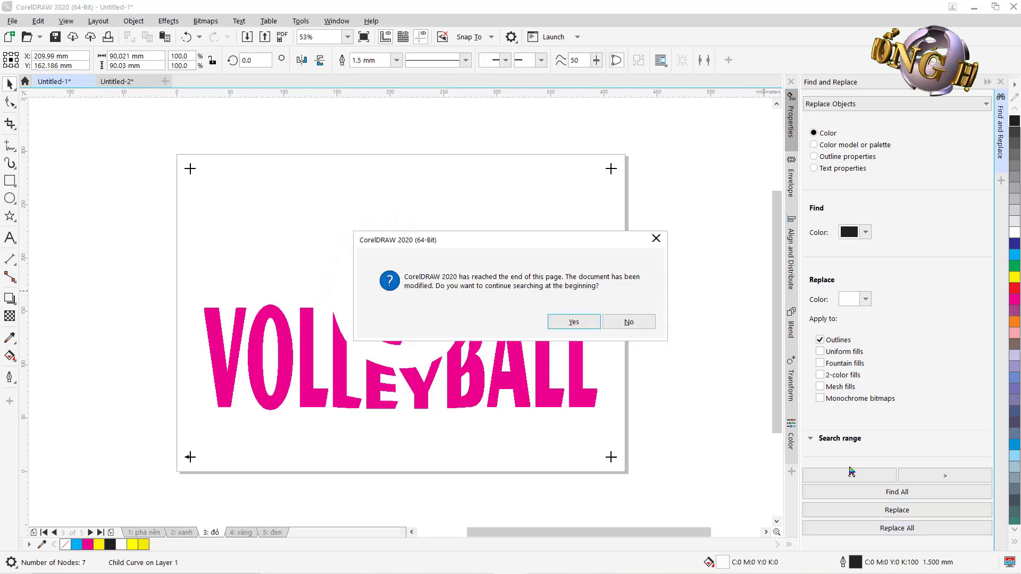
- End the current search, set the find color to magenta and the replacement color to black with K 100
left_click(632, 321)
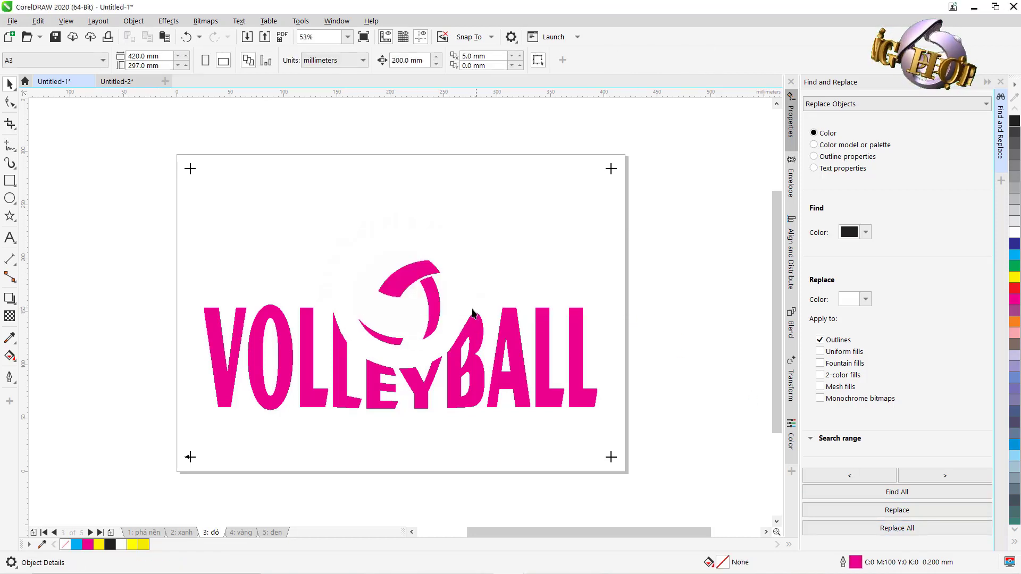
left_click(866, 234)
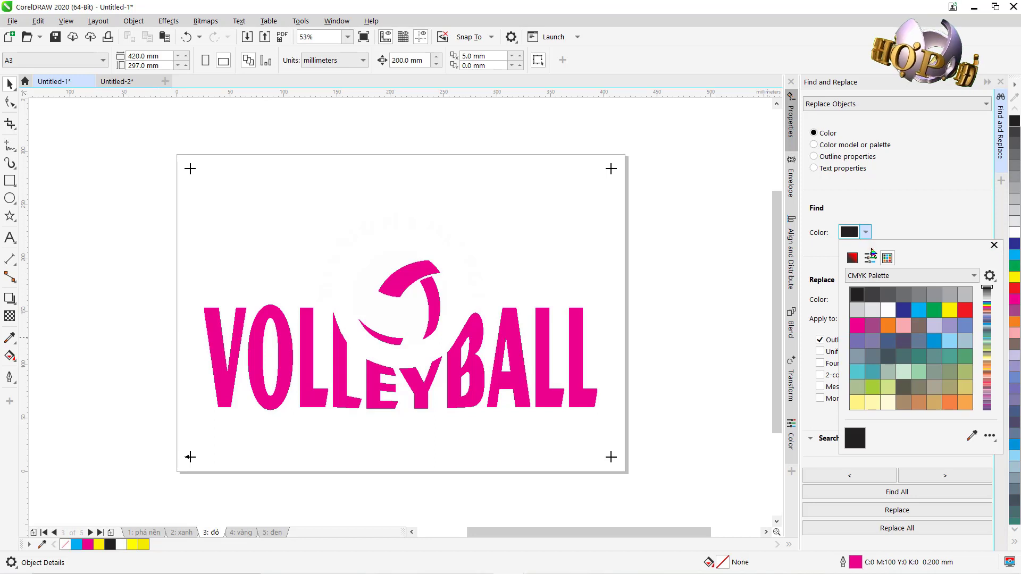
left_click(857, 325)
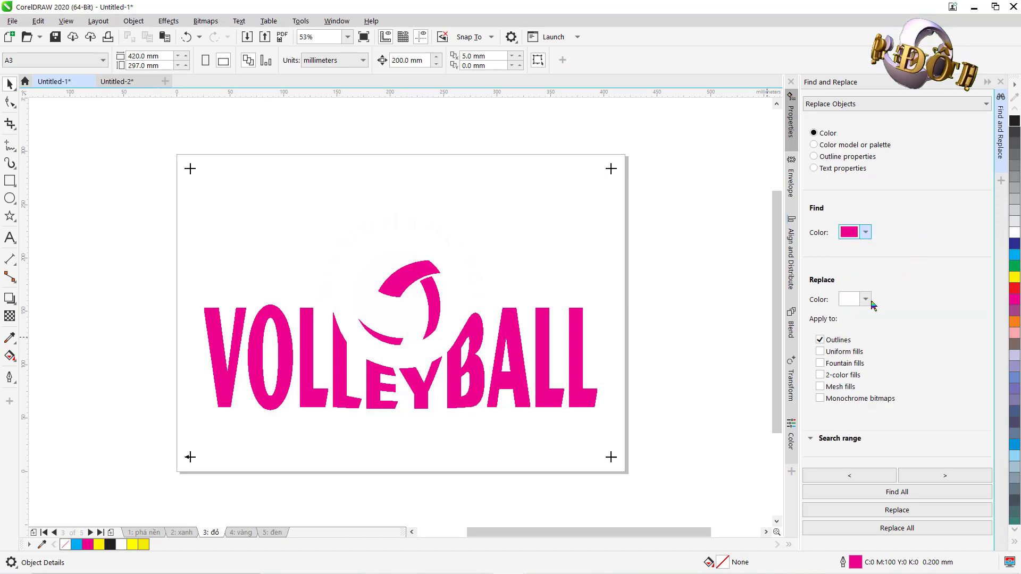
left_click(869, 306)
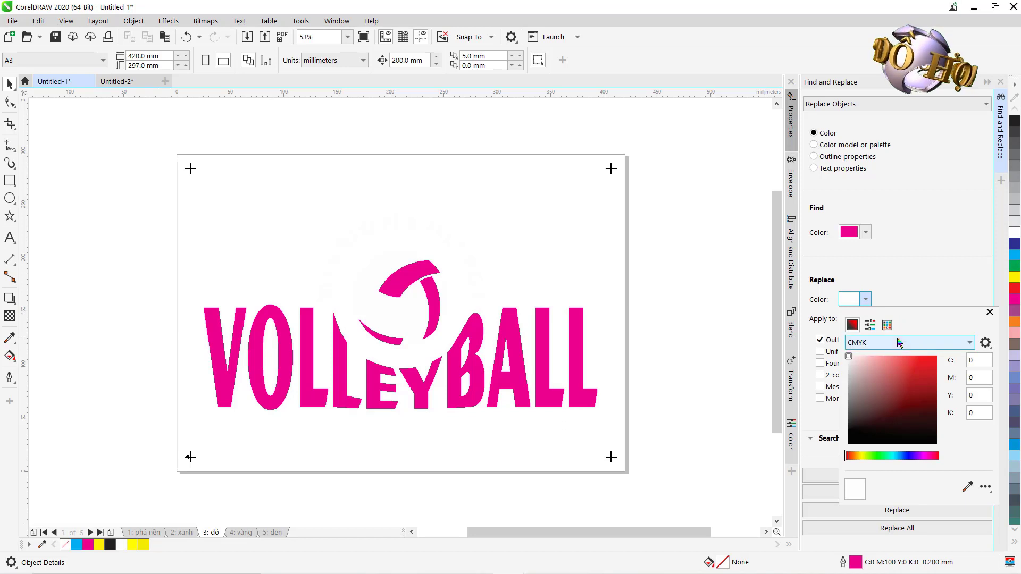
left_click(974, 413)
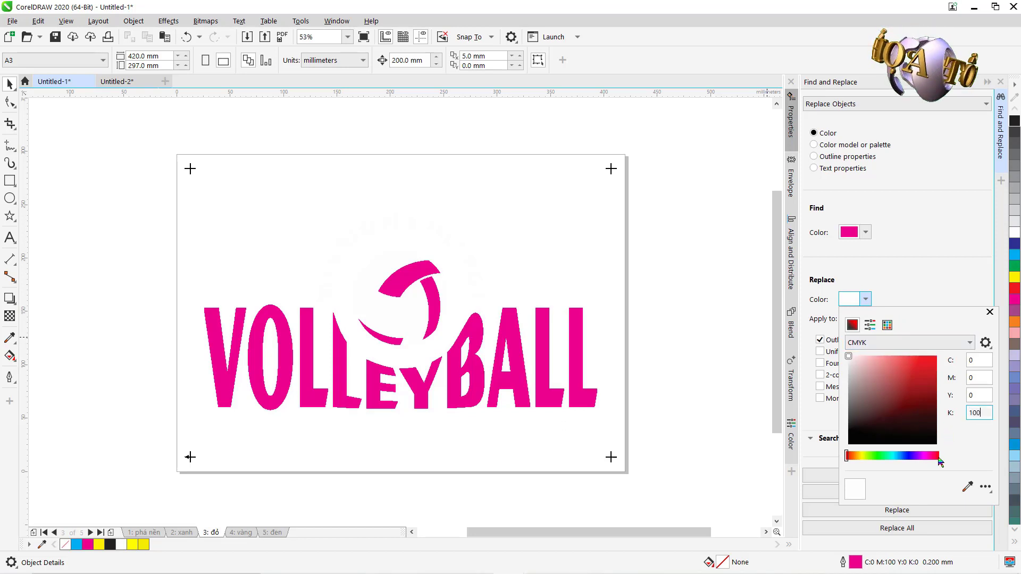
left_click(913, 253)
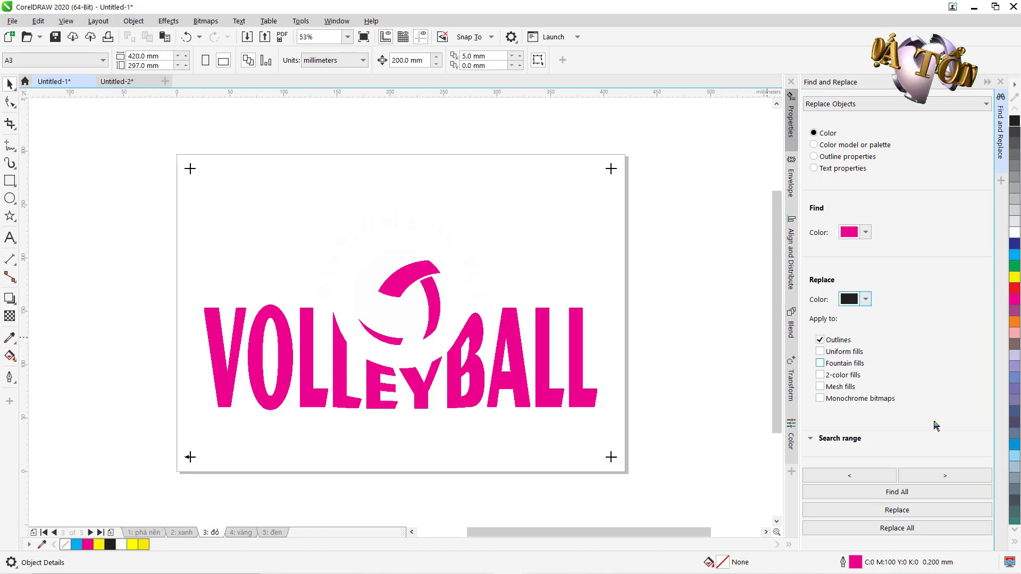
- Restrict the replacement to uniform fills and replace all magenta fills on the đỏ page with black
left_click(896, 490)
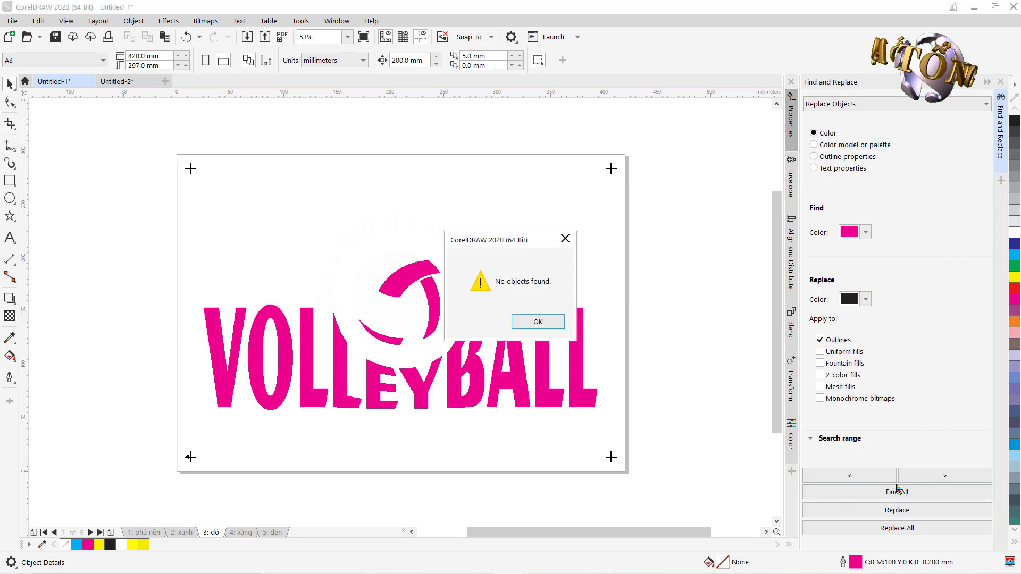
left_click(529, 323)
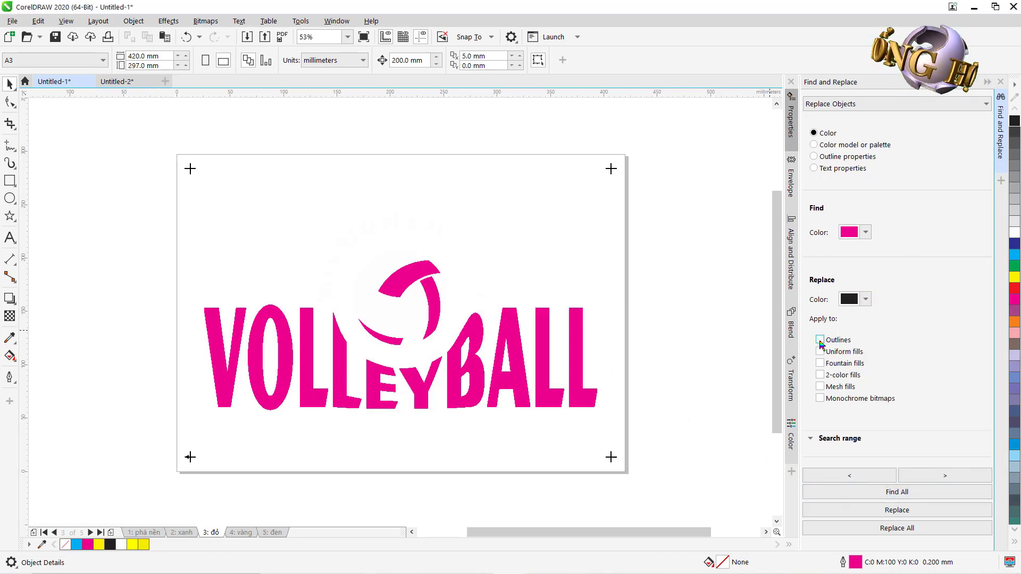
left_click(820, 351)
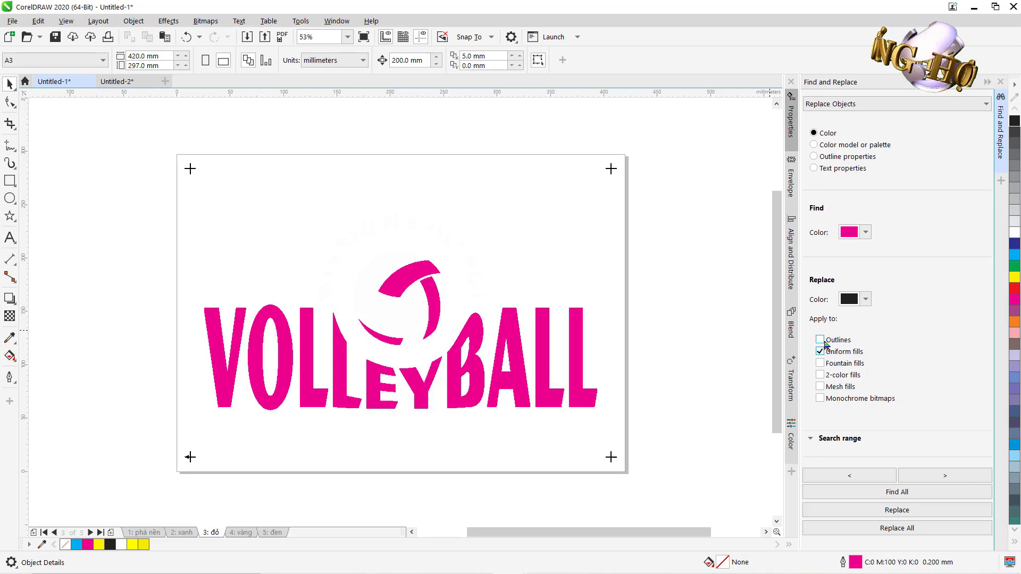
left_click(904, 494)
left_click(887, 529)
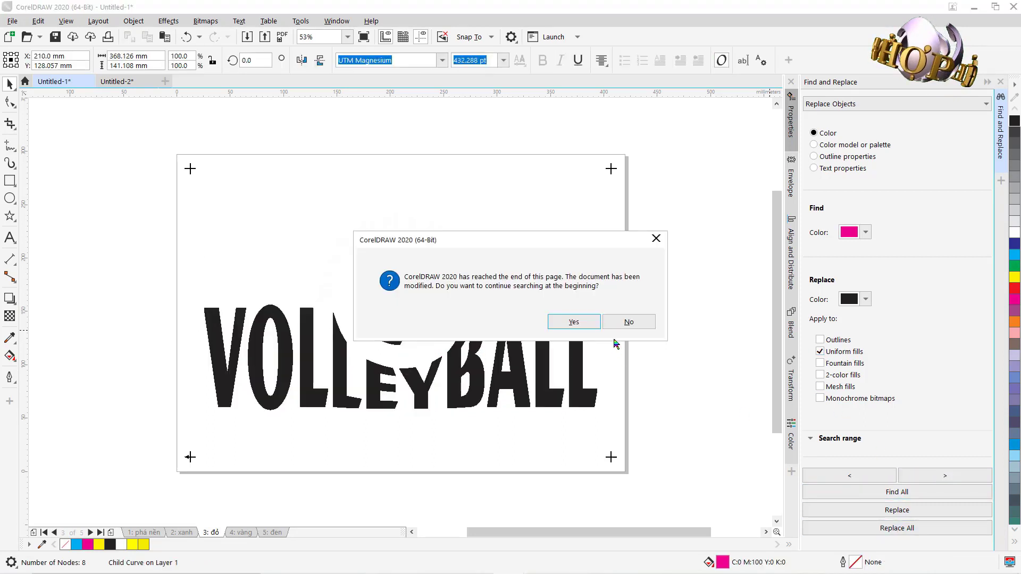
left_click(628, 322)
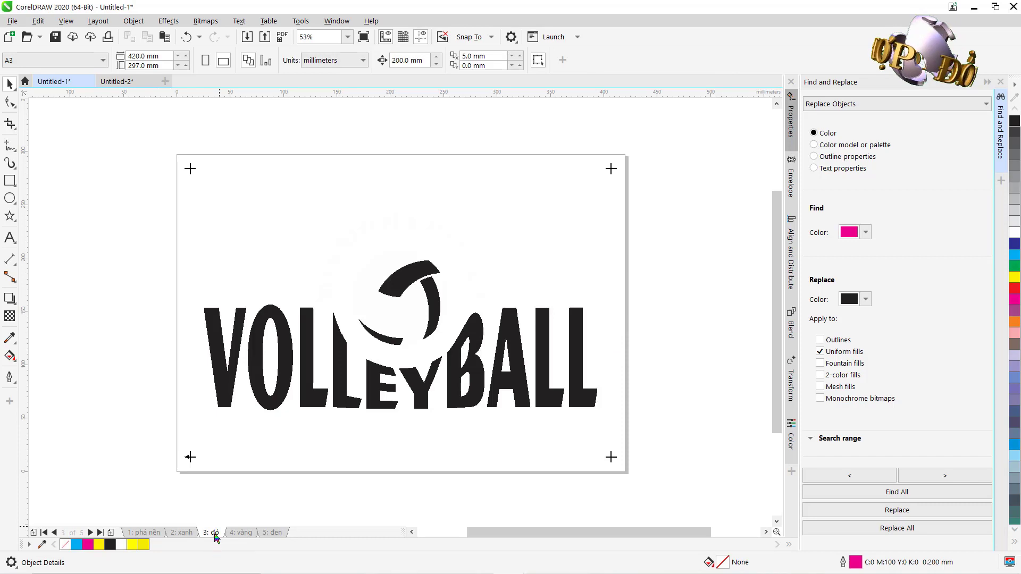
- Paste the copied volleyball artwork with its registration marks onto the vàng page and select the logo group
left_click(240, 532)
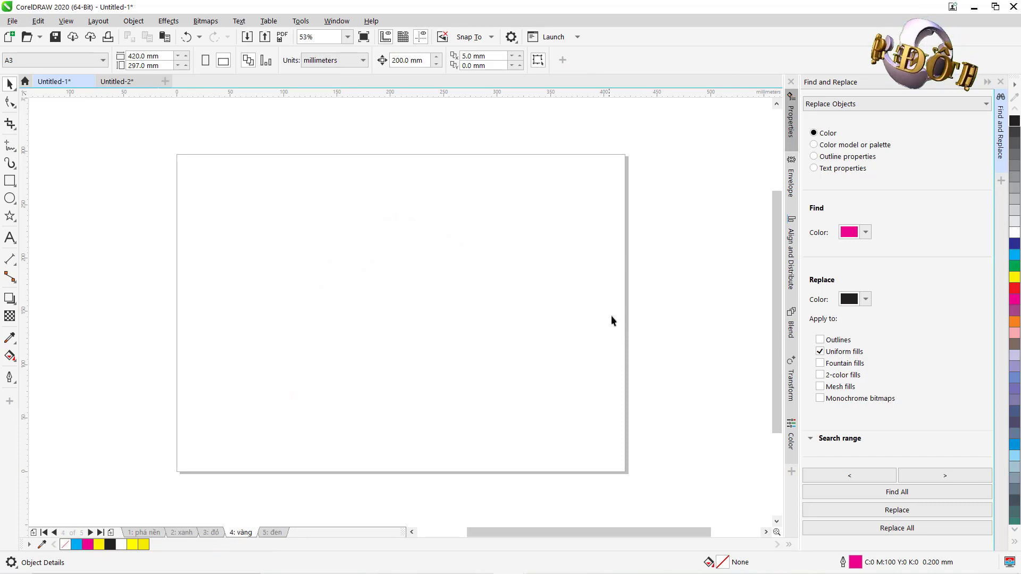
key("ctrl+v")
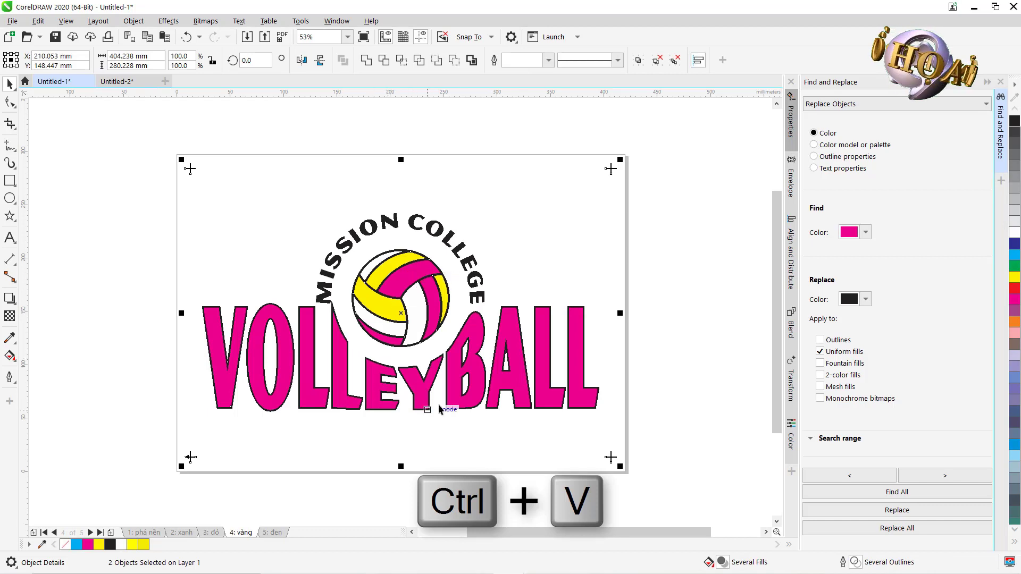
left_click(672, 262)
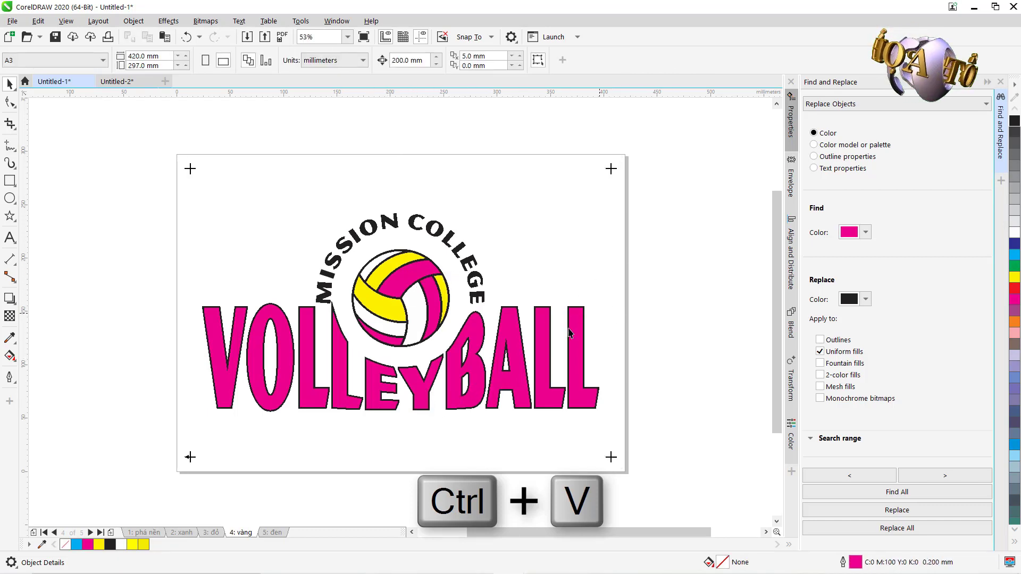
left_click(553, 325)
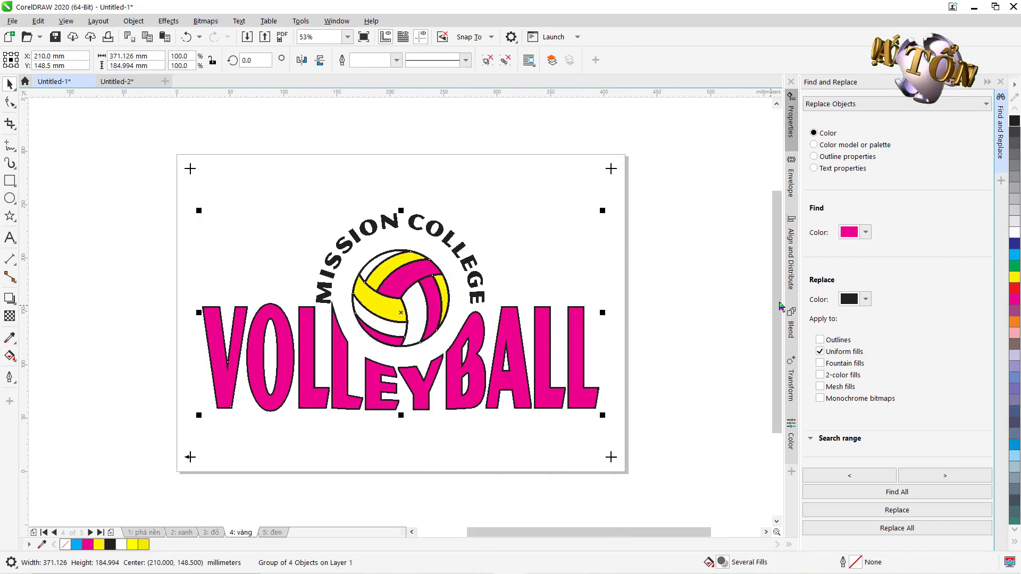
- Set the replacement color to white with K 0 and replace all magenta uniform fills on the vàng page
left_click(866, 301)
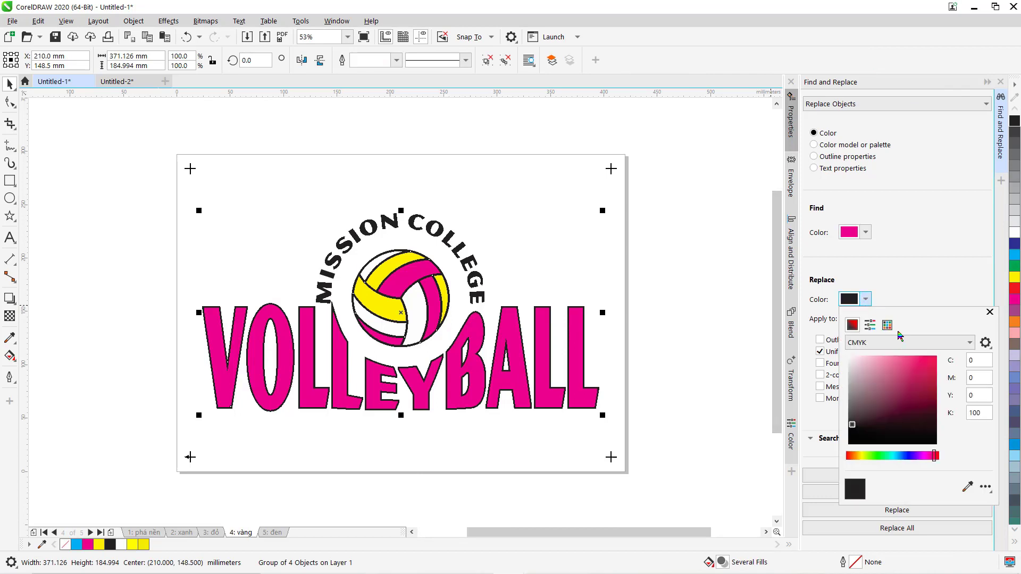
left_click(977, 412)
type("0")
left_click(922, 240)
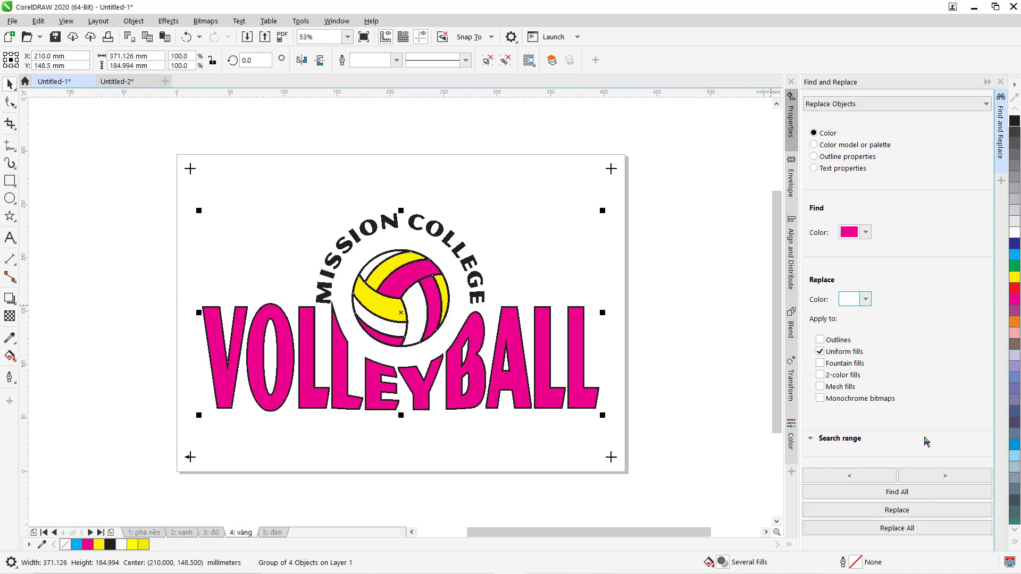
left_click(922, 494)
left_click(910, 529)
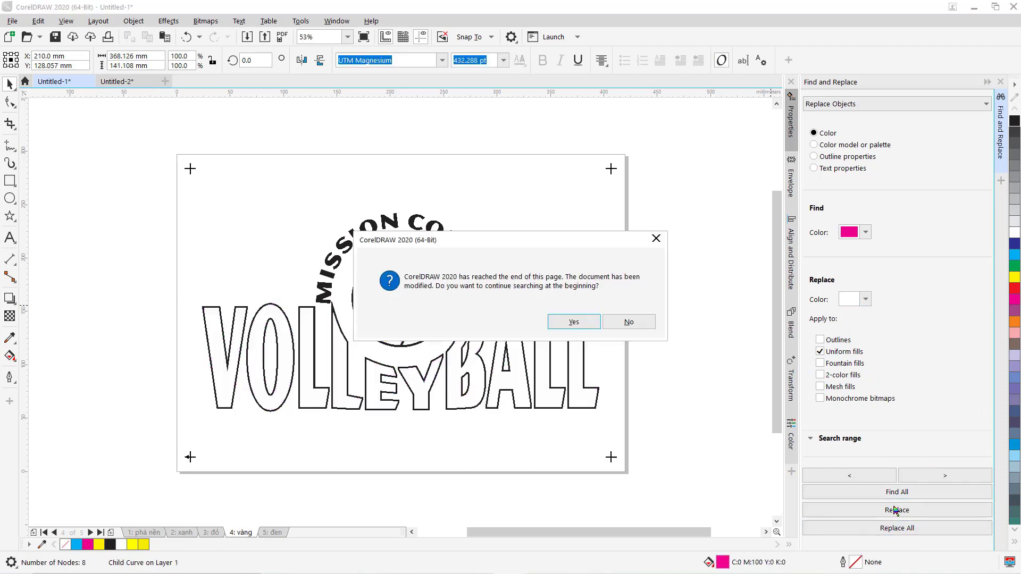
left_click(627, 321)
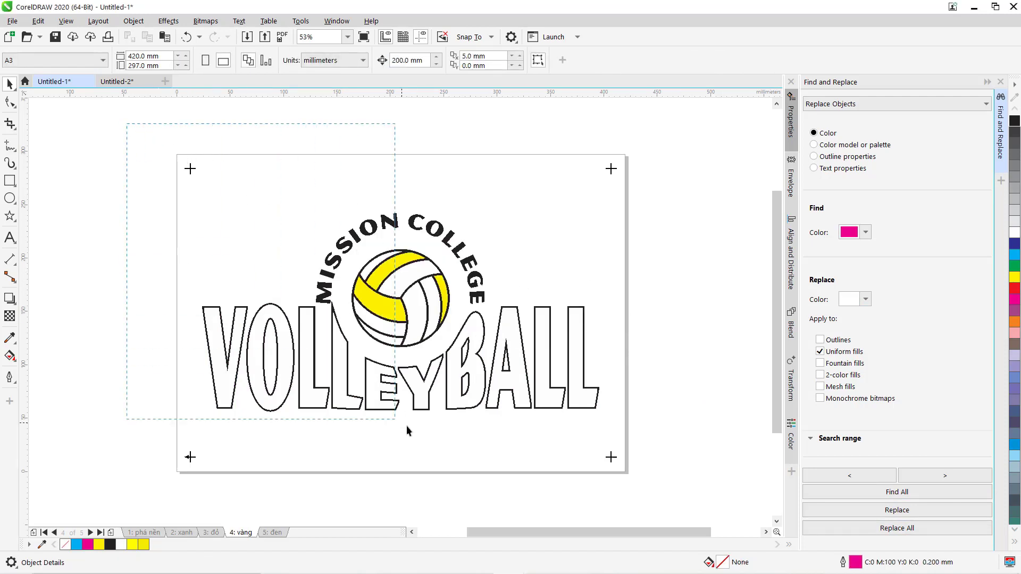
- Copy the whole logo together with the registration marks from the vàng page
left_click_drag(684, 503, 688, 501)
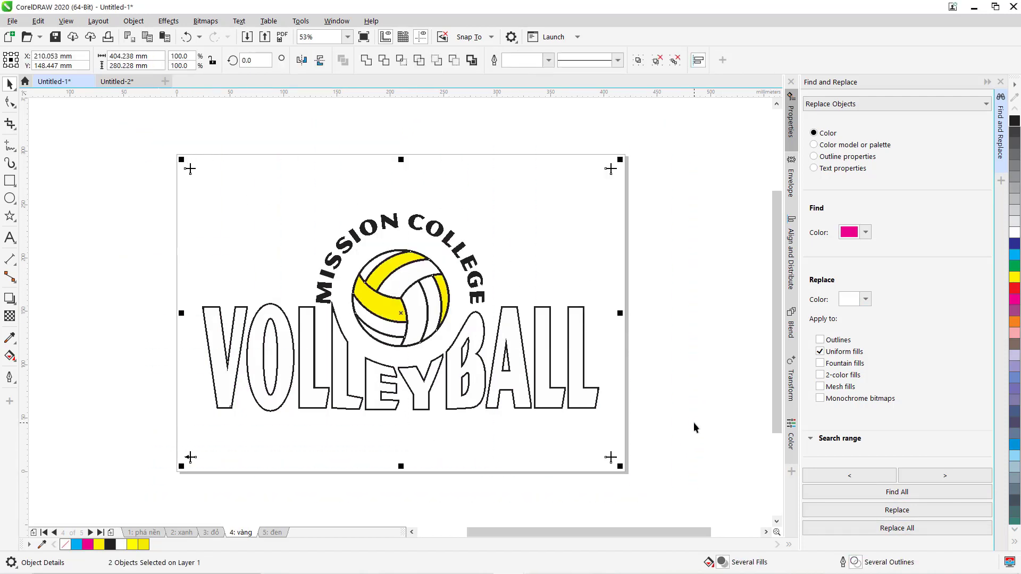
key("ctrl+c")
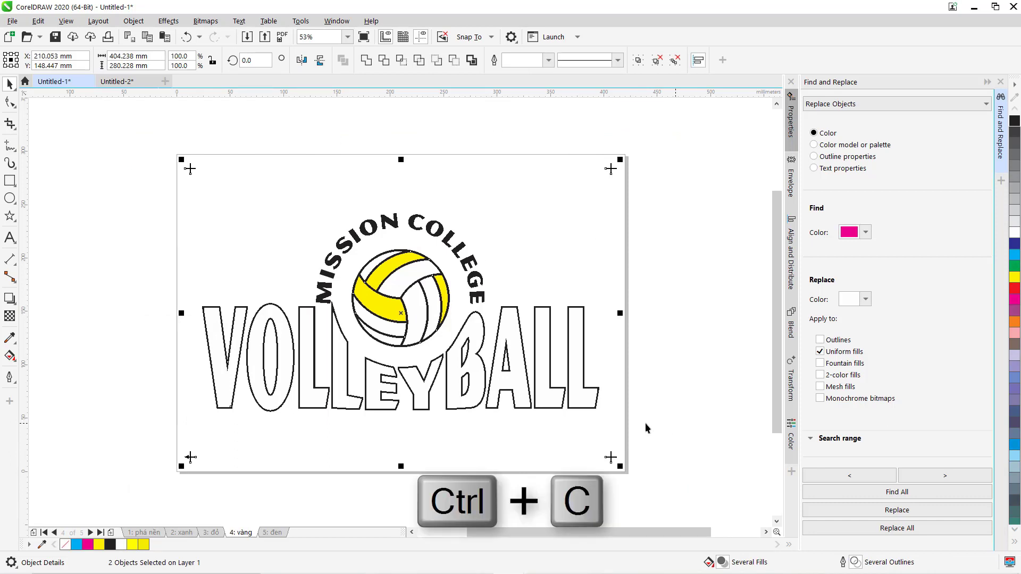
left_click(681, 264)
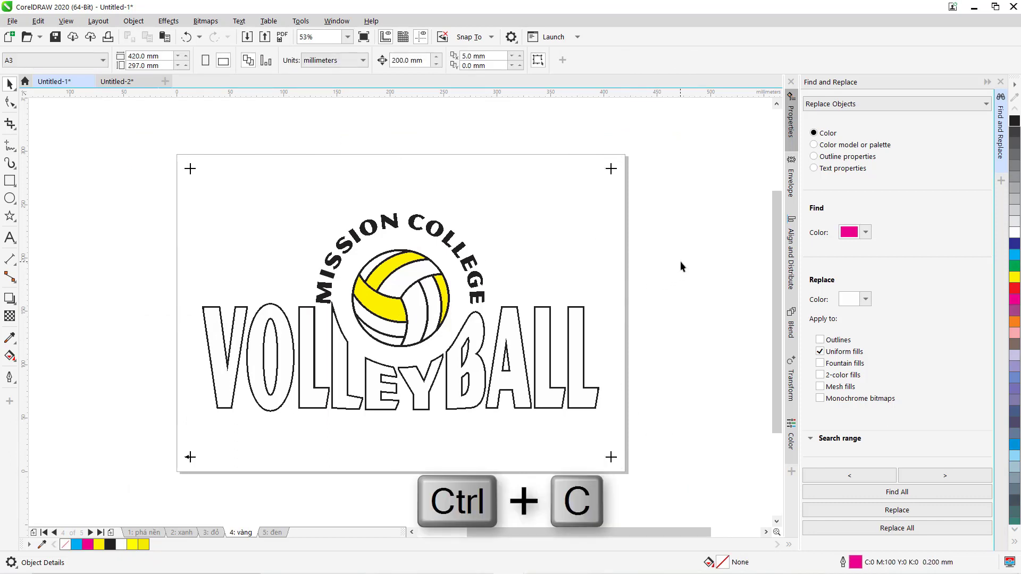
- Set the find color to black and replace all black uniform fills on the vàng page with white
left_click(865, 233)
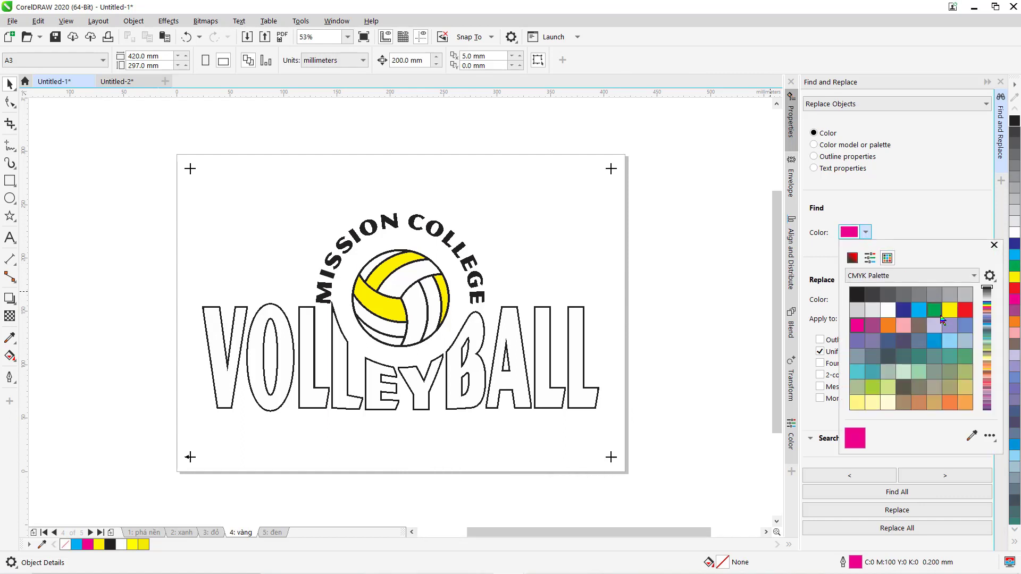
left_click(859, 298)
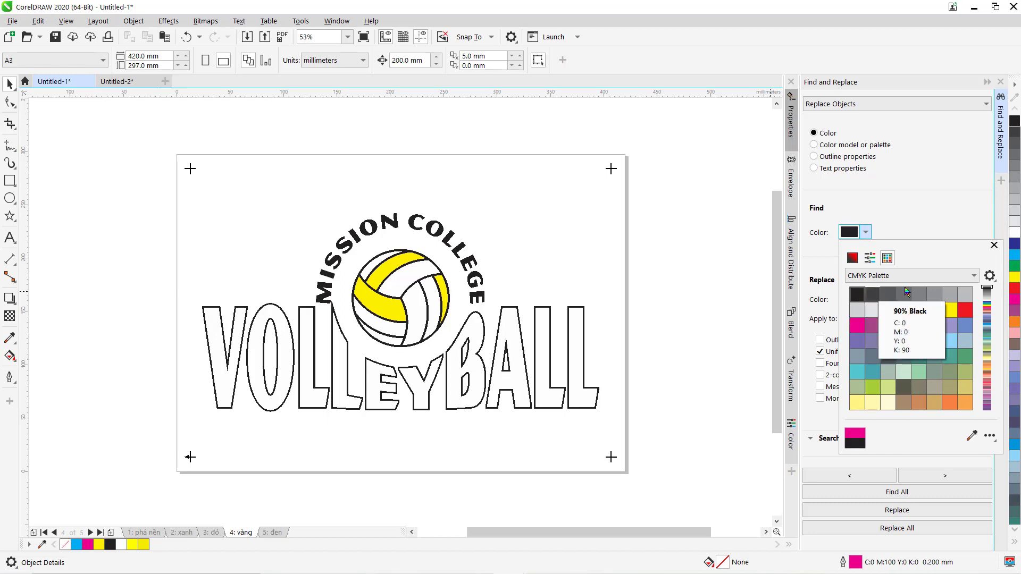
left_click(935, 213)
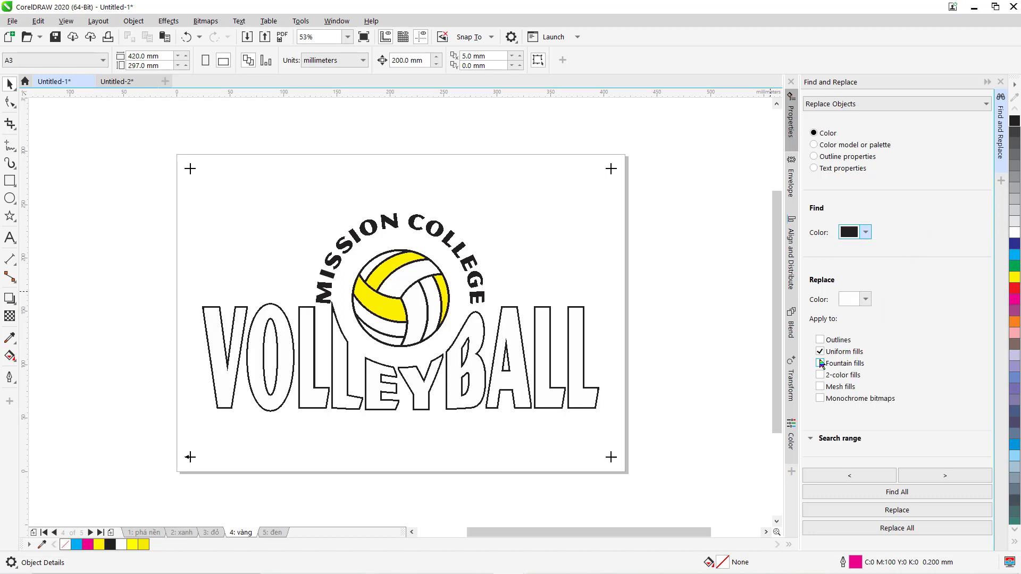
left_click(874, 495)
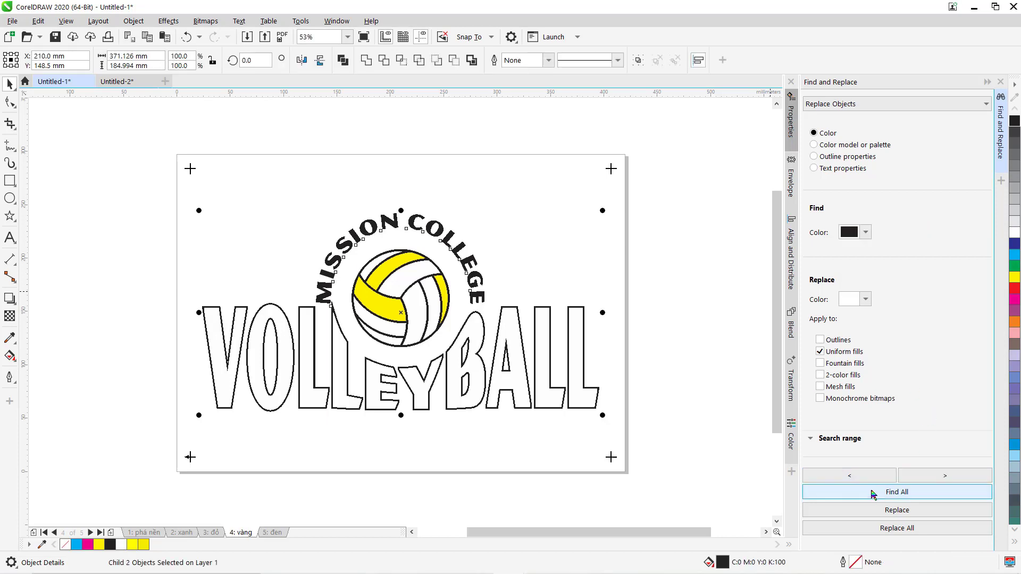
left_click(877, 529)
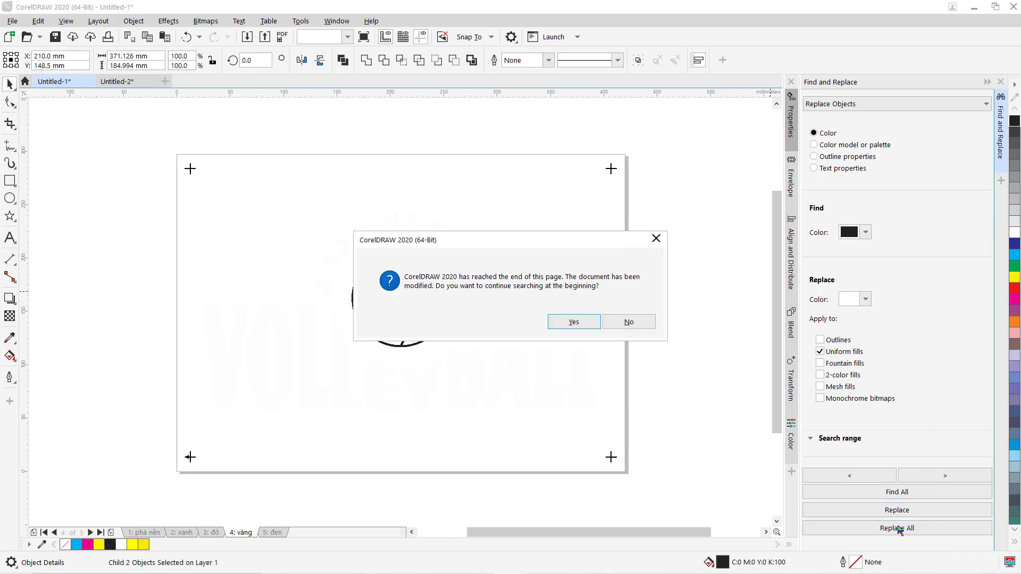
left_click(633, 322)
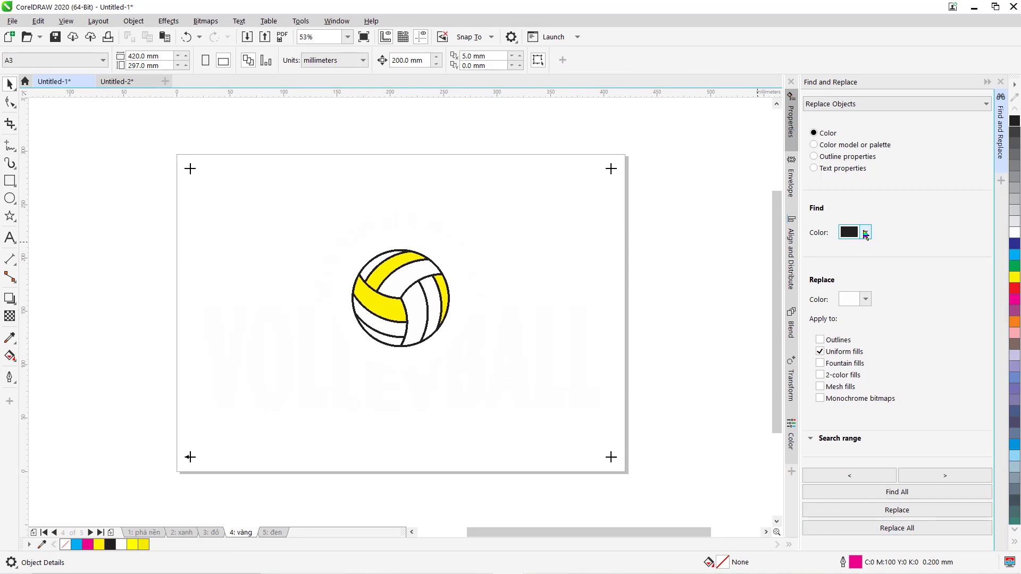
- Switch the replacement from uniform fills to outlines and replace all black outlines of the ball with white
left_click(819, 340)
left_click(875, 492)
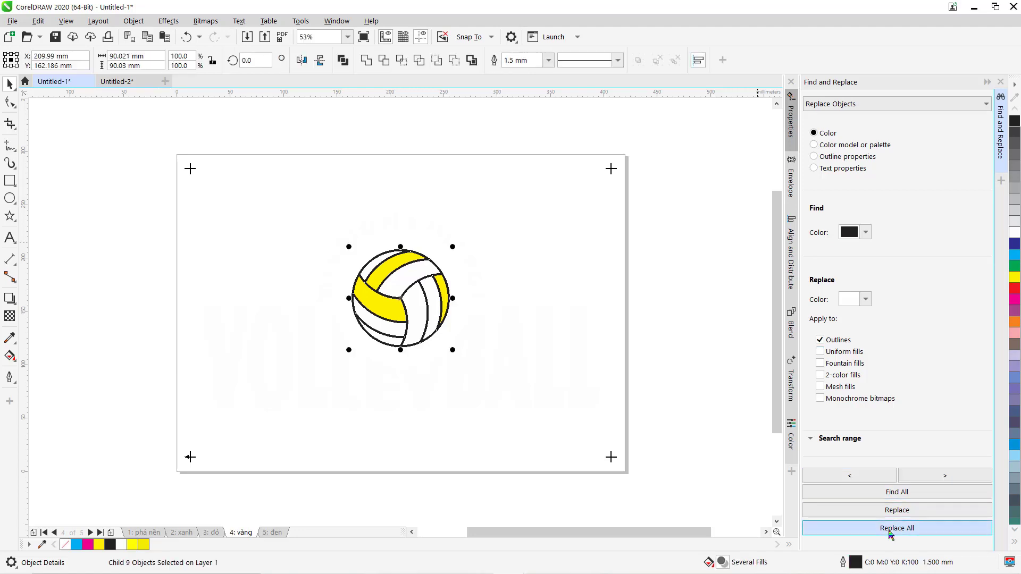
left_click(867, 528)
left_click(647, 319)
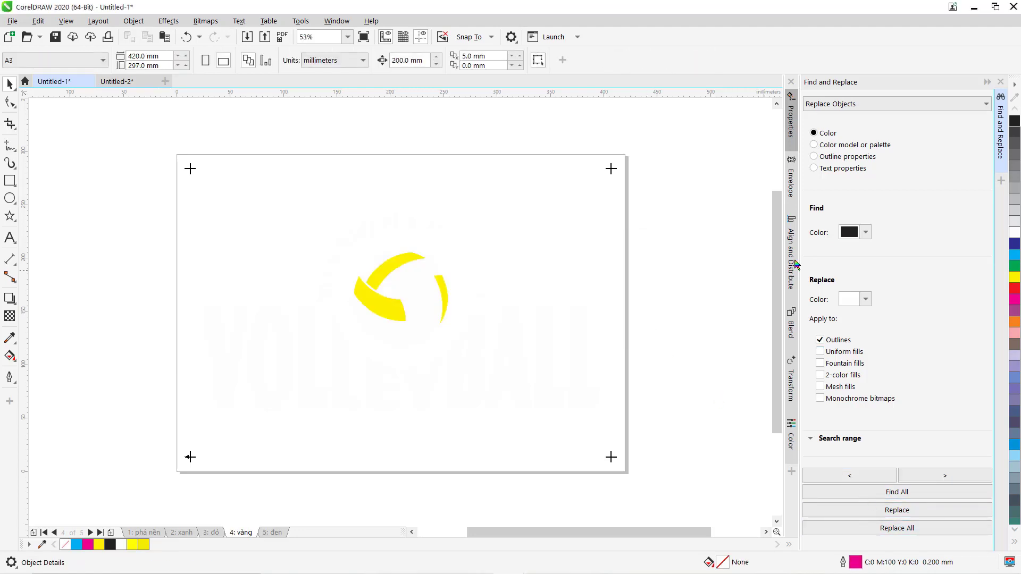
- Set the find color to yellow from the CMYK Palette for the vàng page
left_click(865, 234)
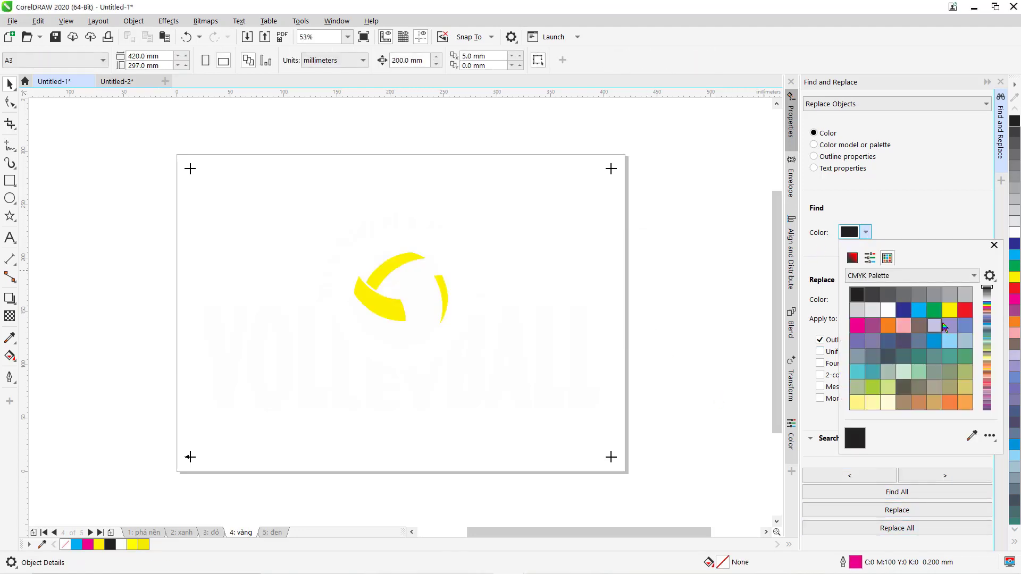
left_click(949, 311)
left_click(865, 299)
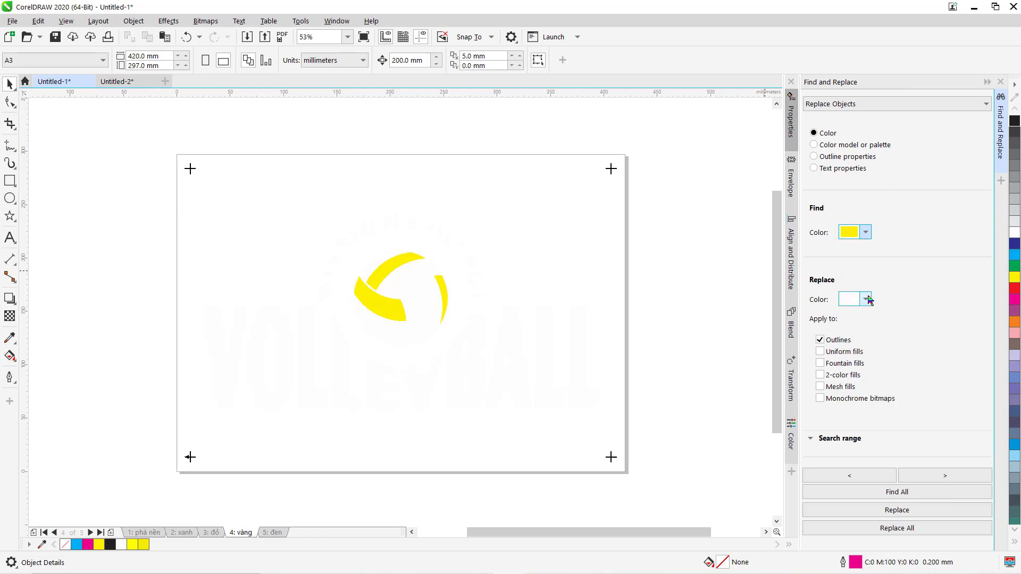
left_click(866, 299)
left_click(978, 413)
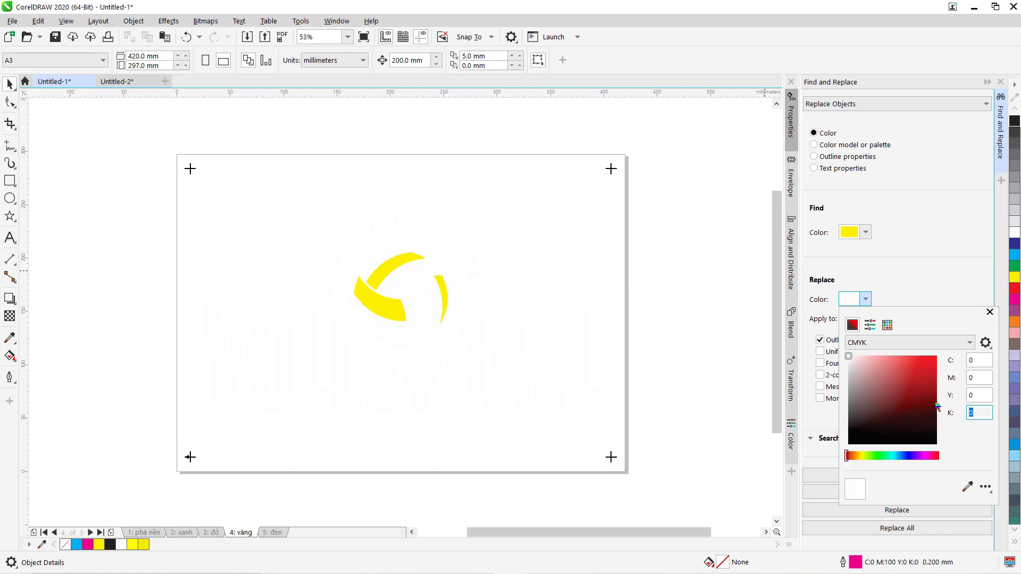
left_click(934, 266)
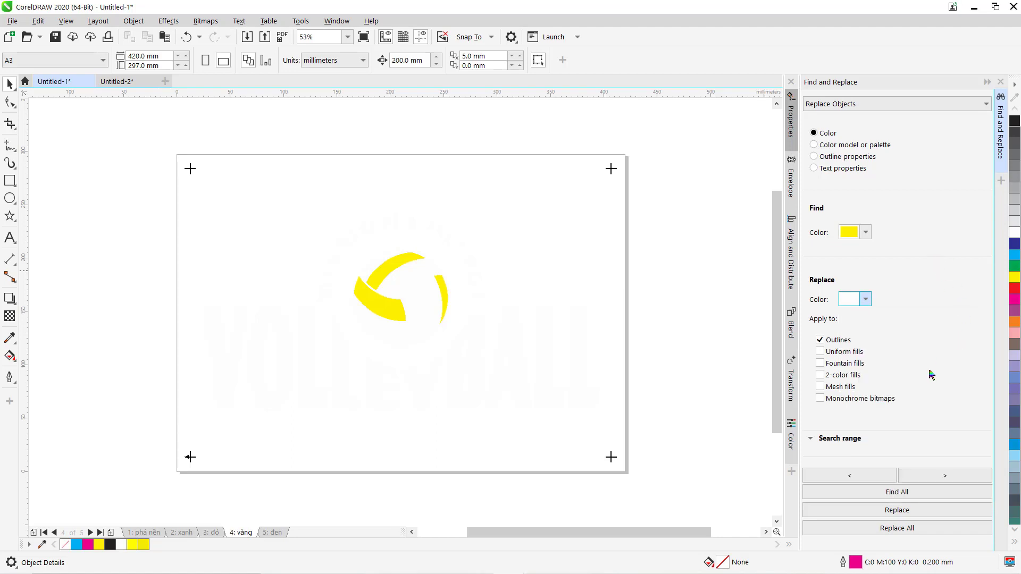
- Switch the replacement color to the CMYK Palette and choose black
left_click(866, 299)
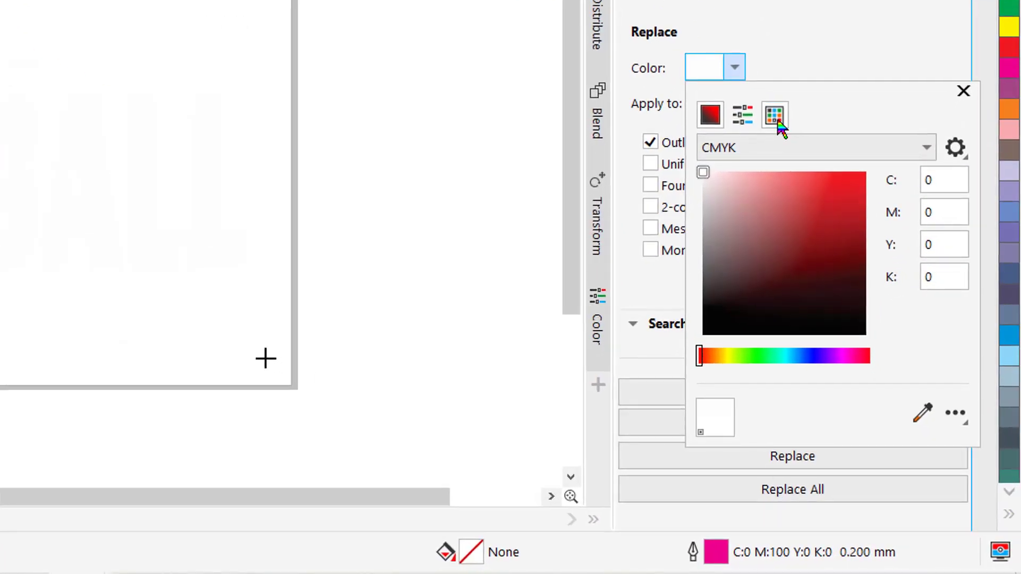
left_click(777, 120)
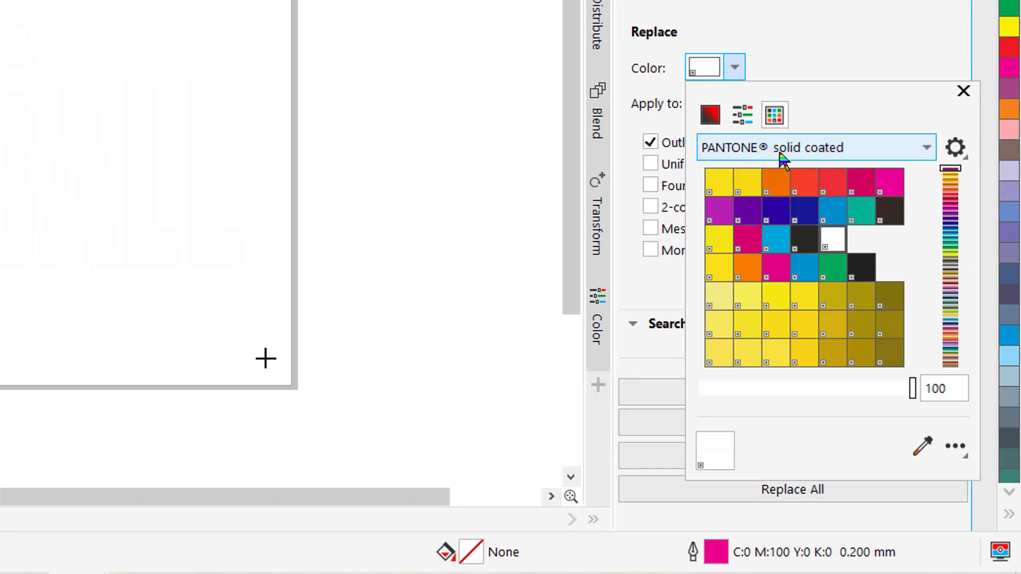
left_click(927, 147)
scroll(840, 325, "down", 2)
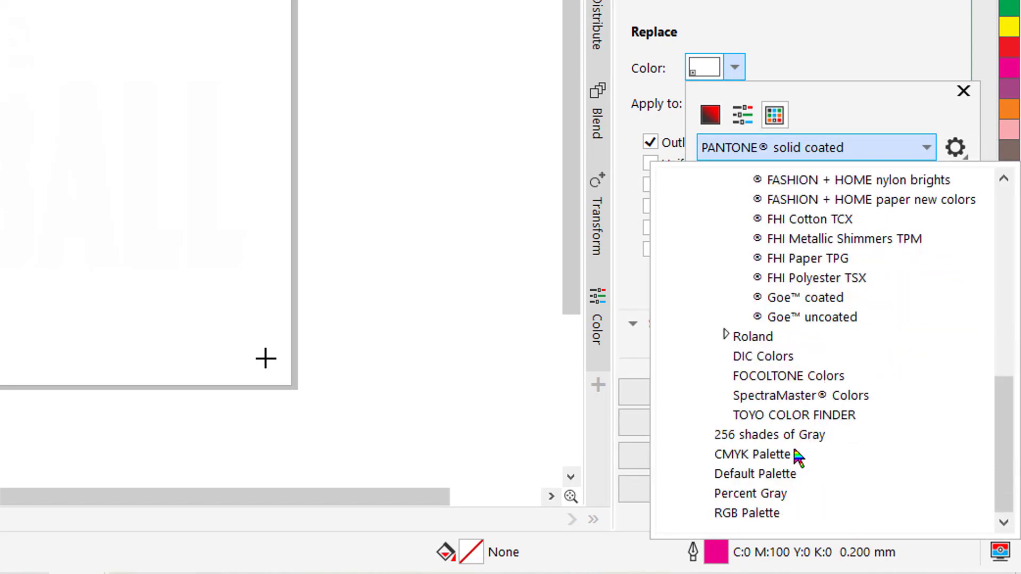
left_click(760, 455)
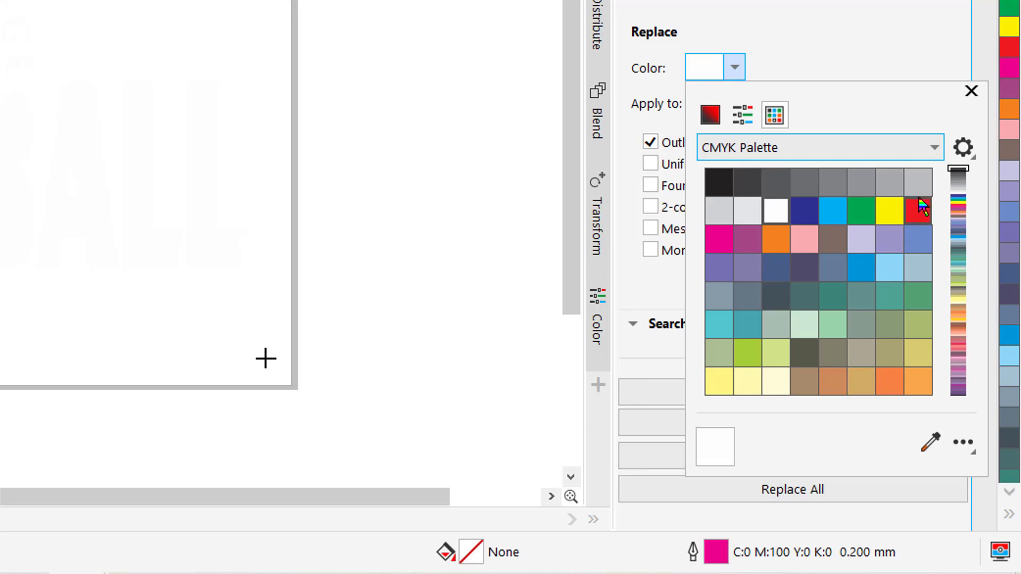
left_click(719, 181)
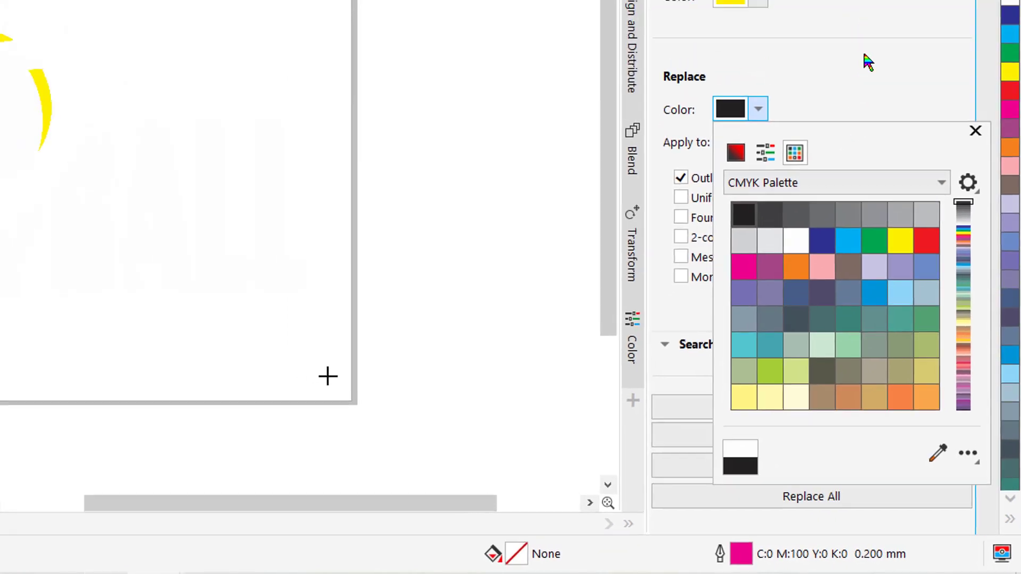
left_click(864, 54)
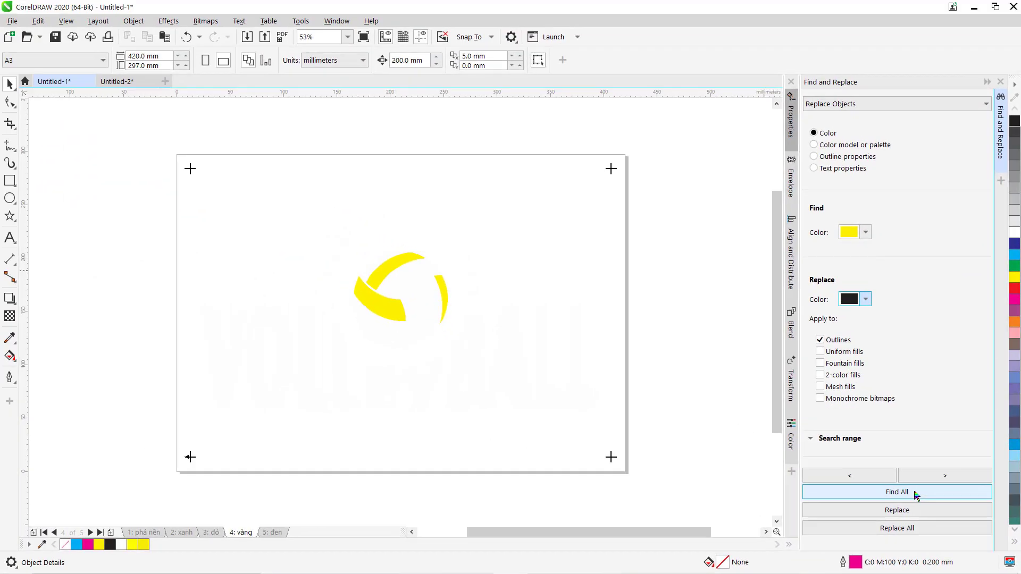
- Switch the replacement from outlines to uniform fills and replace all yellow fills on the vàng page with black
left_click(843, 439)
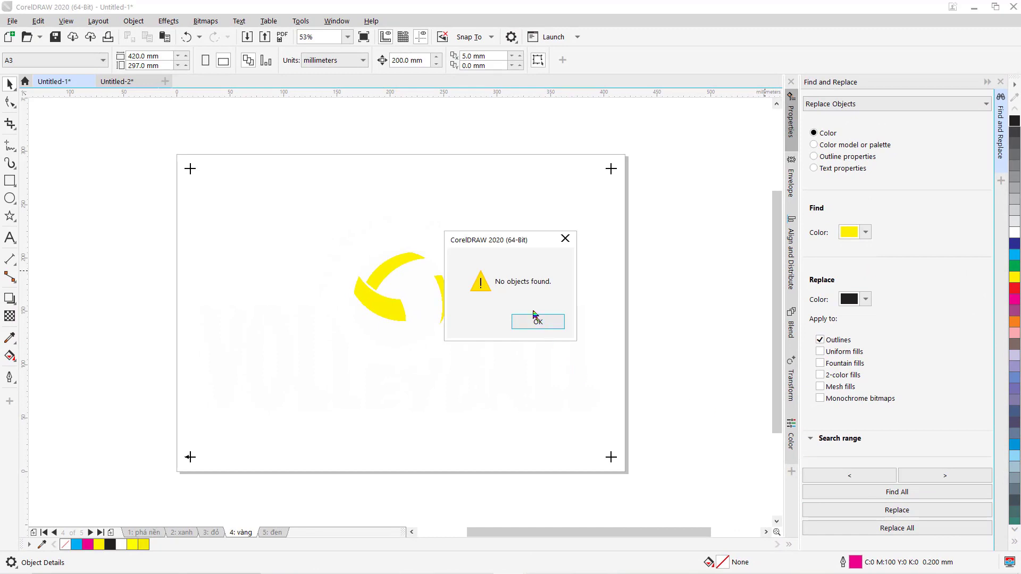
left_click(519, 320)
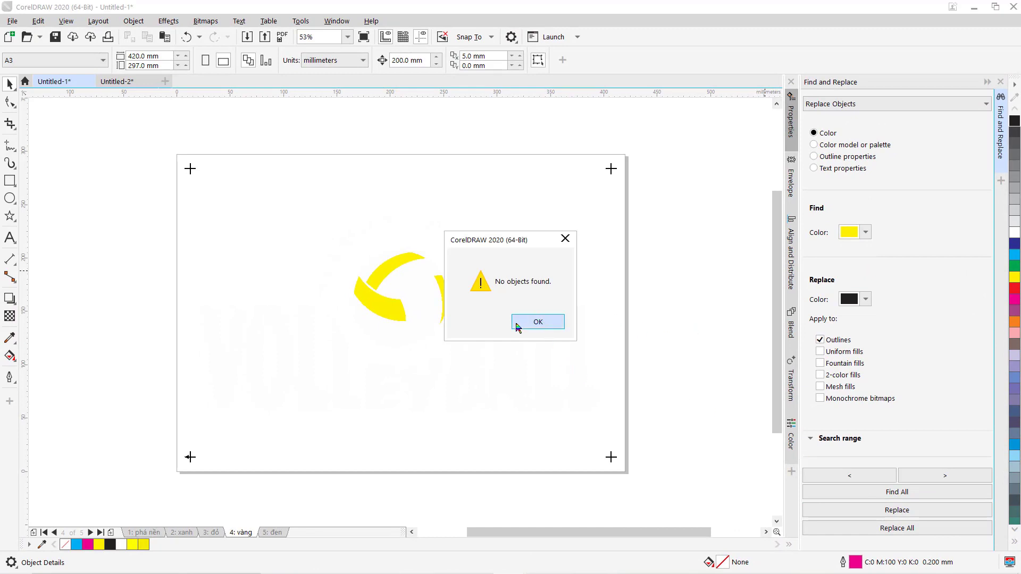
left_click(820, 352)
left_click(820, 339)
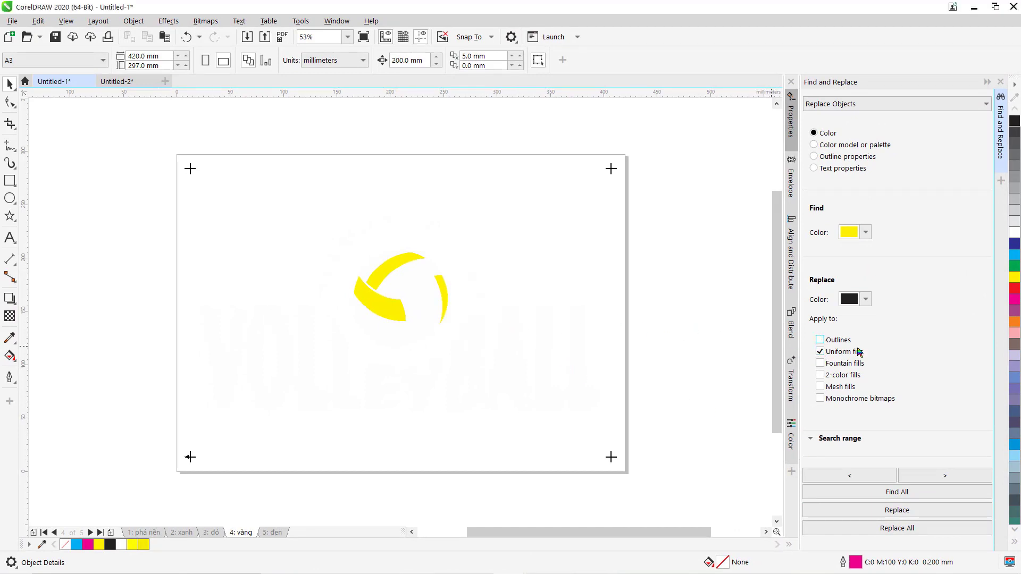
left_click(884, 492)
left_click(896, 528)
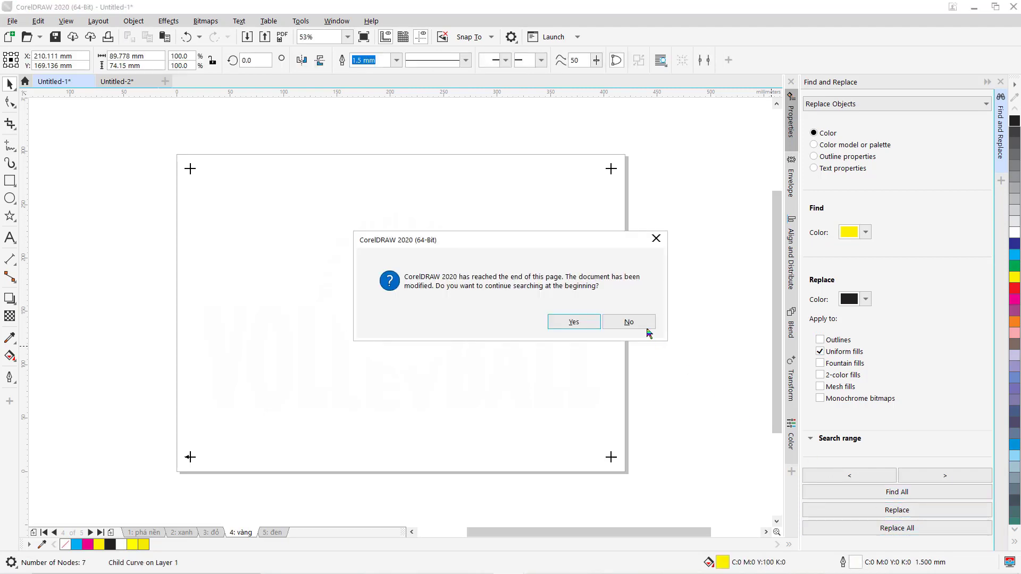
left_click(630, 323)
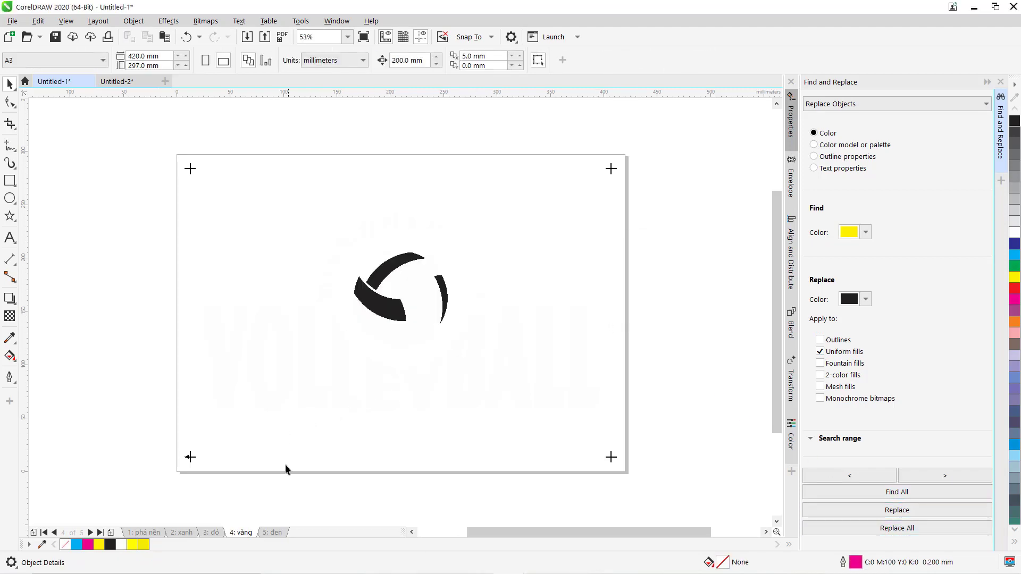
- Paste the copied logo and registration marks onto the đen page
left_click(276, 533)
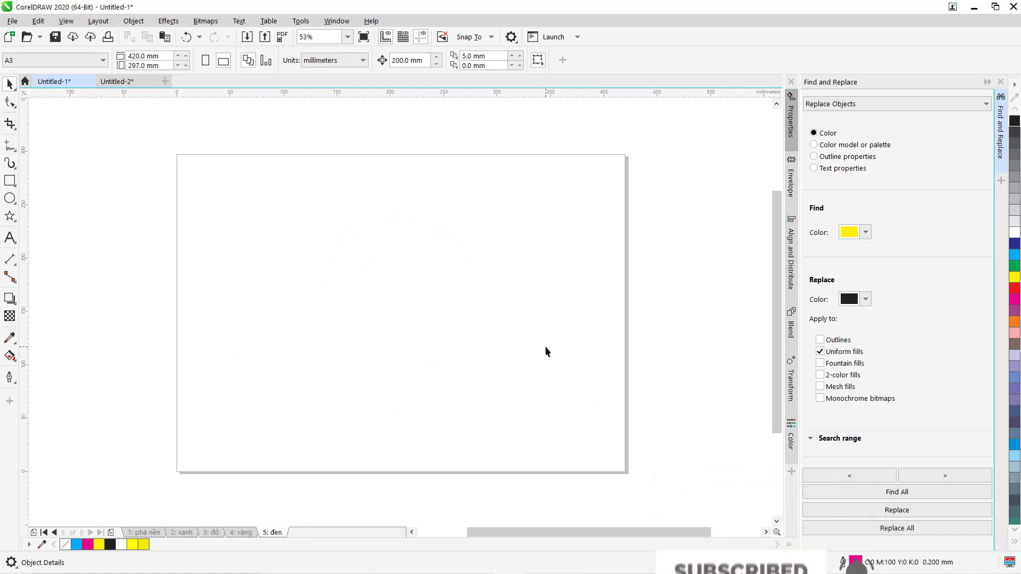
key("ctrl+v")
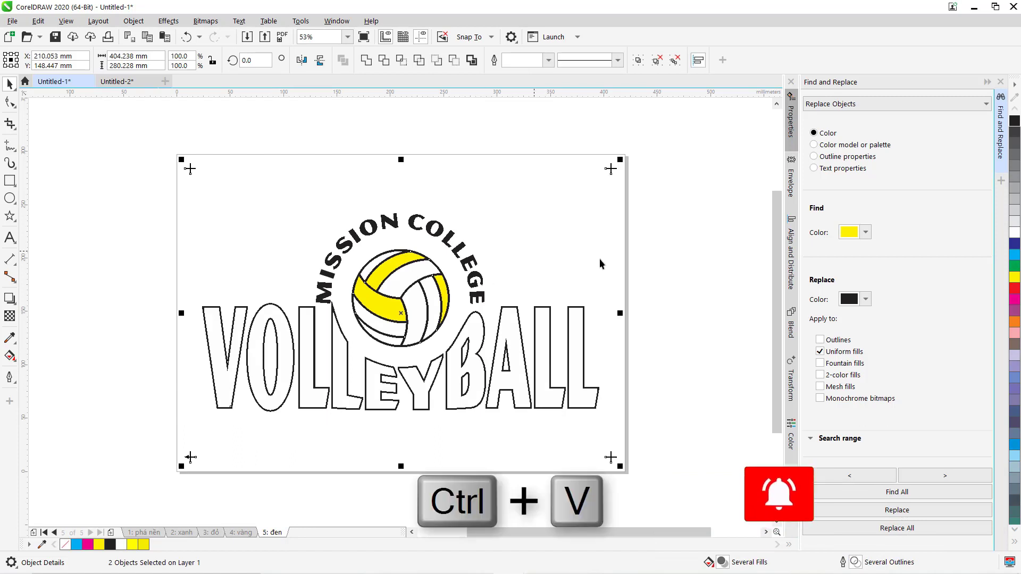
left_click(691, 261)
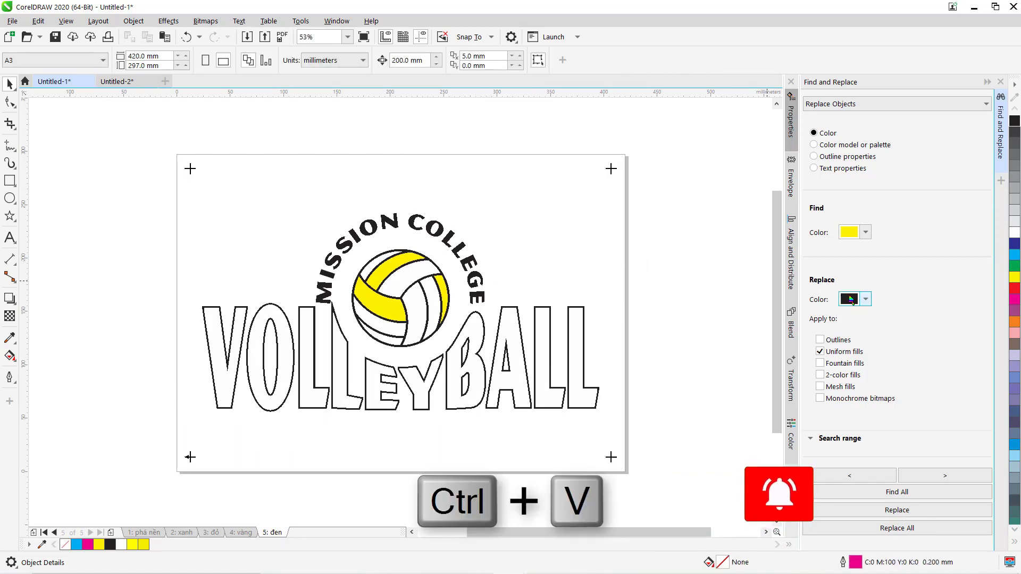
- Set the replacement color to white and replace all yellow uniform fills on the đen page
left_click(866, 299)
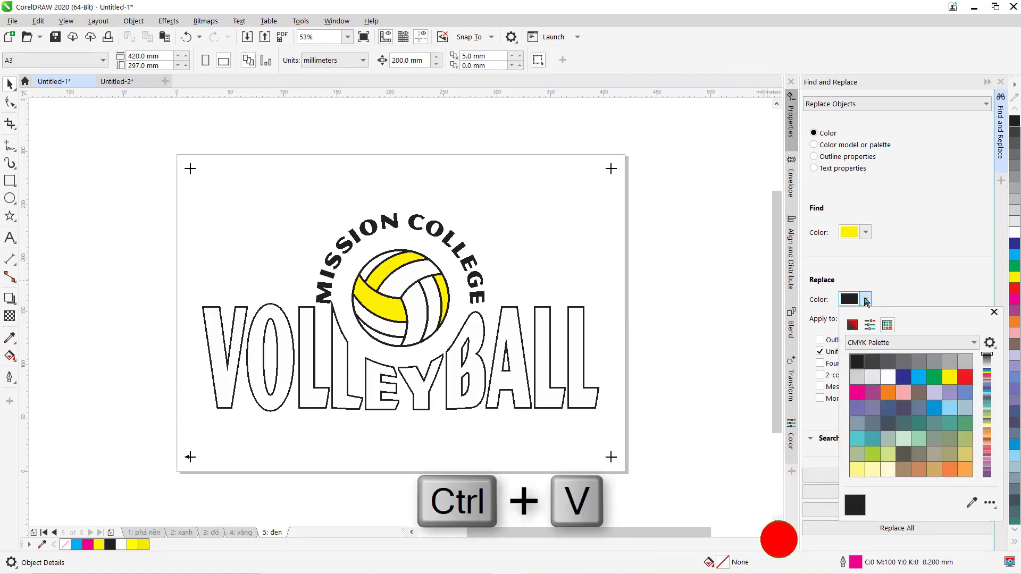
left_click(887, 375)
left_click(932, 251)
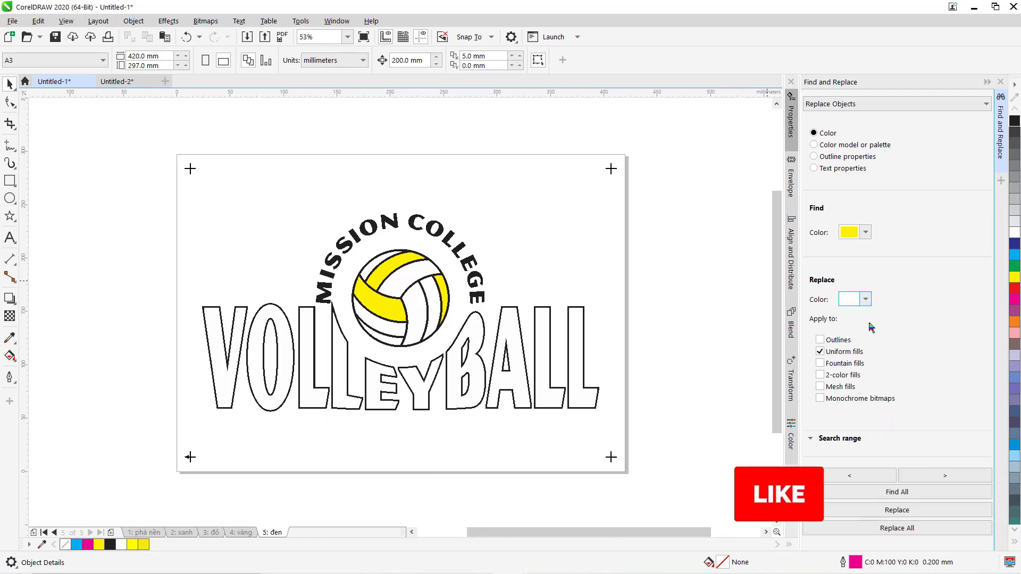
left_click(898, 491)
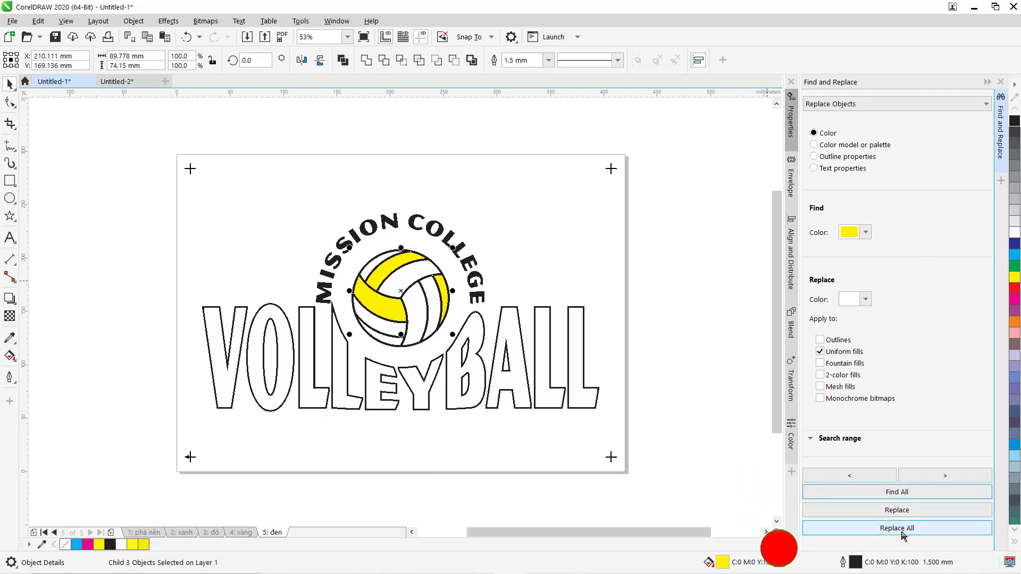
left_click(843, 529)
left_click(631, 323)
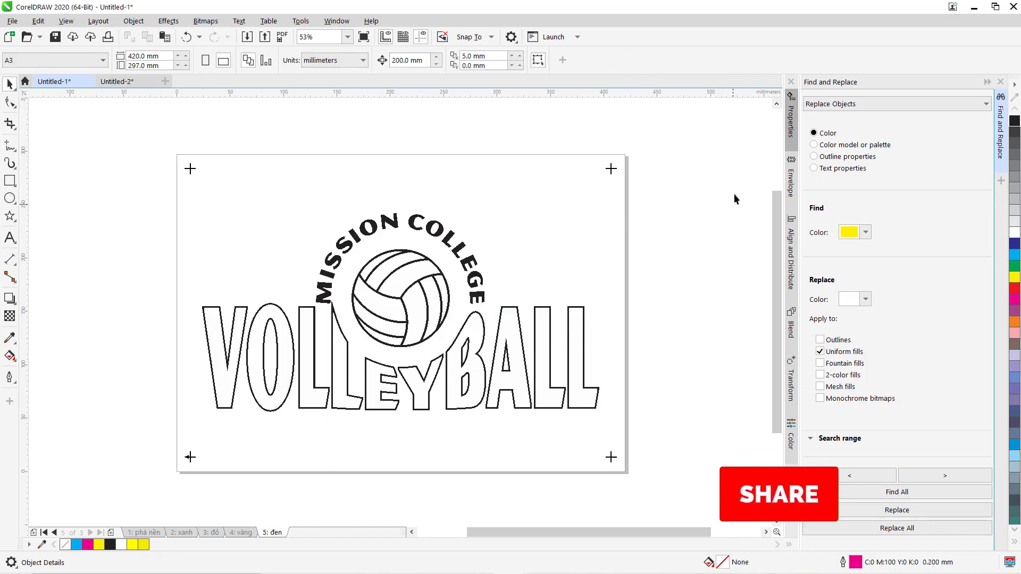
- Collapse the Find and Replace docker and review the plates on the phá nền, xanh, đỏ, vàng and đen pages
left_click(987, 82)
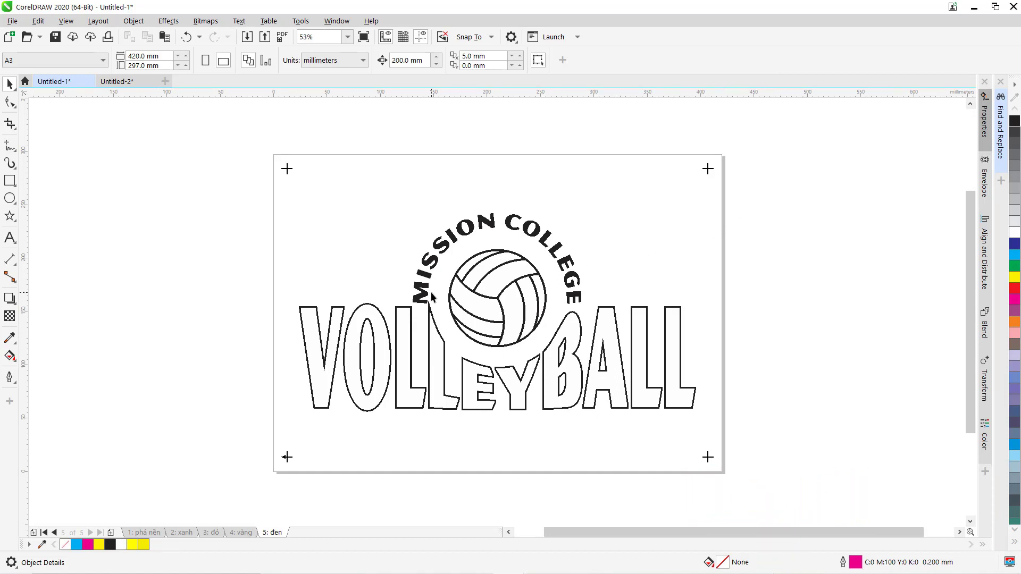
left_click(138, 532)
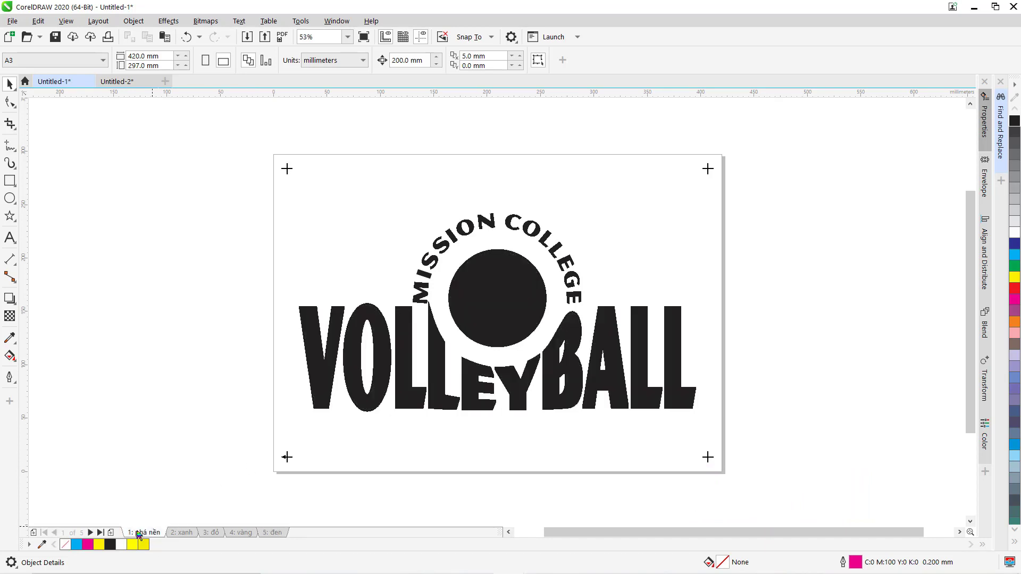
left_click(182, 532)
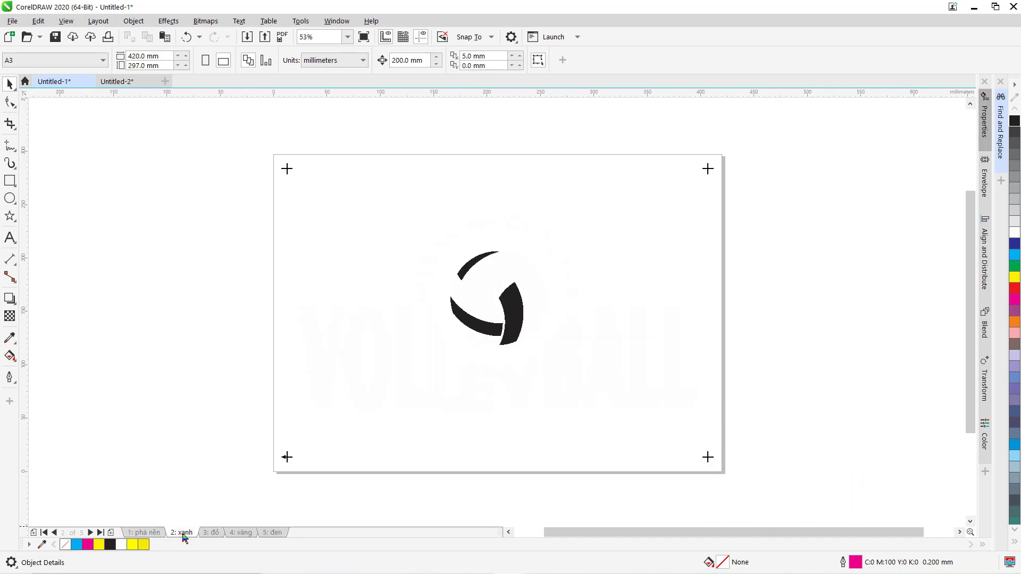
left_click(211, 534)
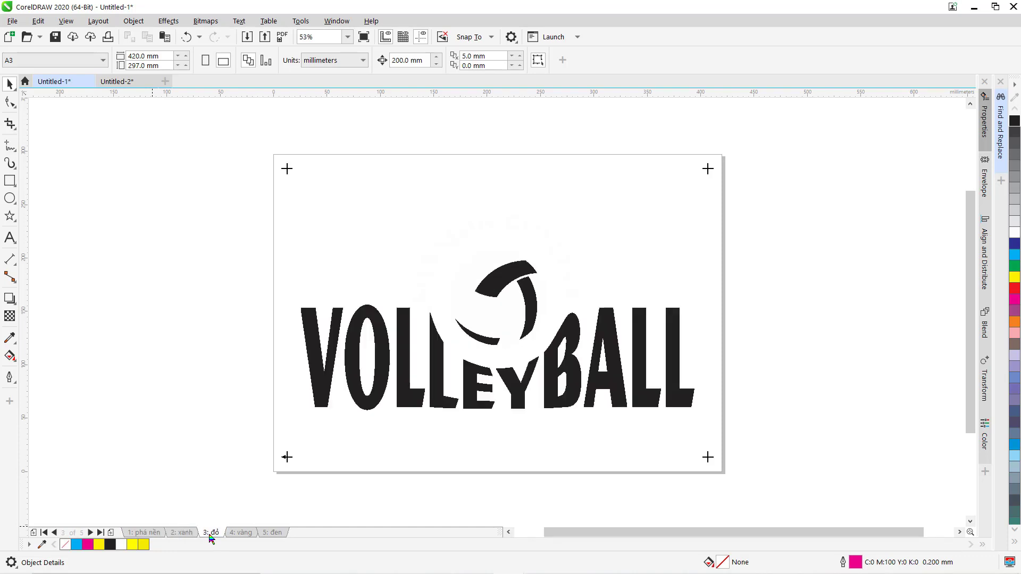
left_click(240, 533)
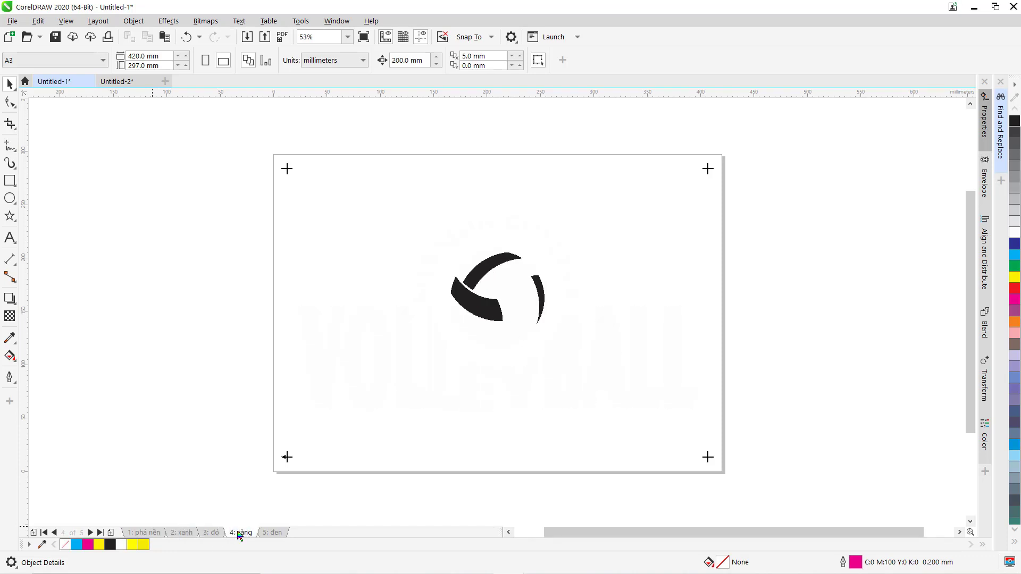
left_click(271, 533)
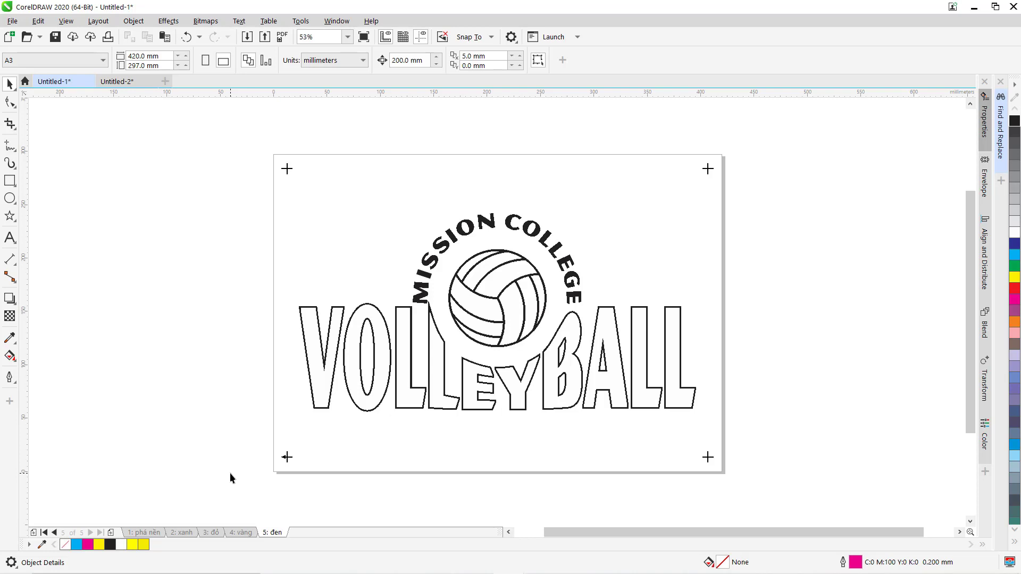
- Start printing the plates document and set the HP OfficeJet Pro 7740 to A3 paper in landscape orientation
key("ctrl+p")
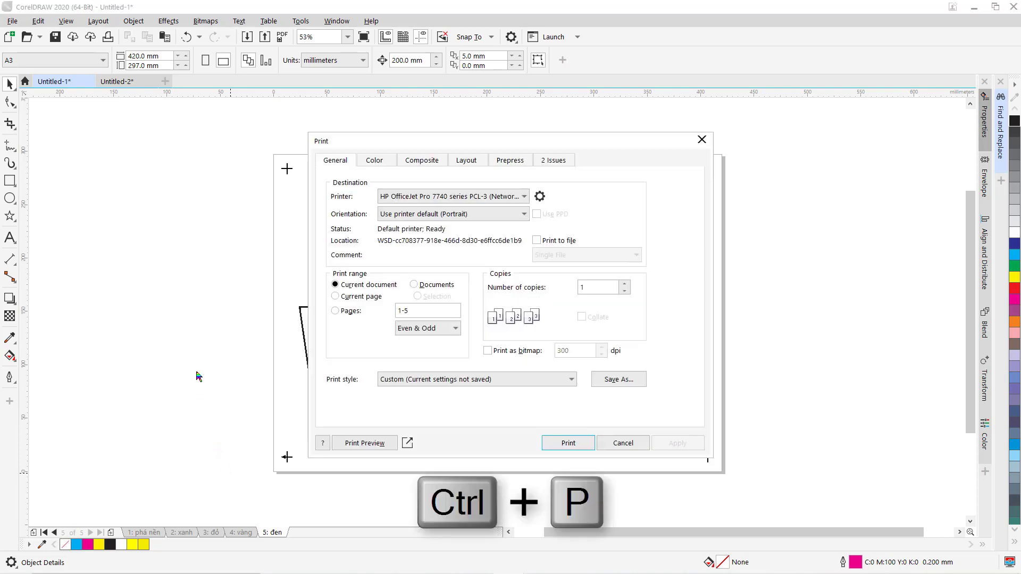
left_click(540, 198)
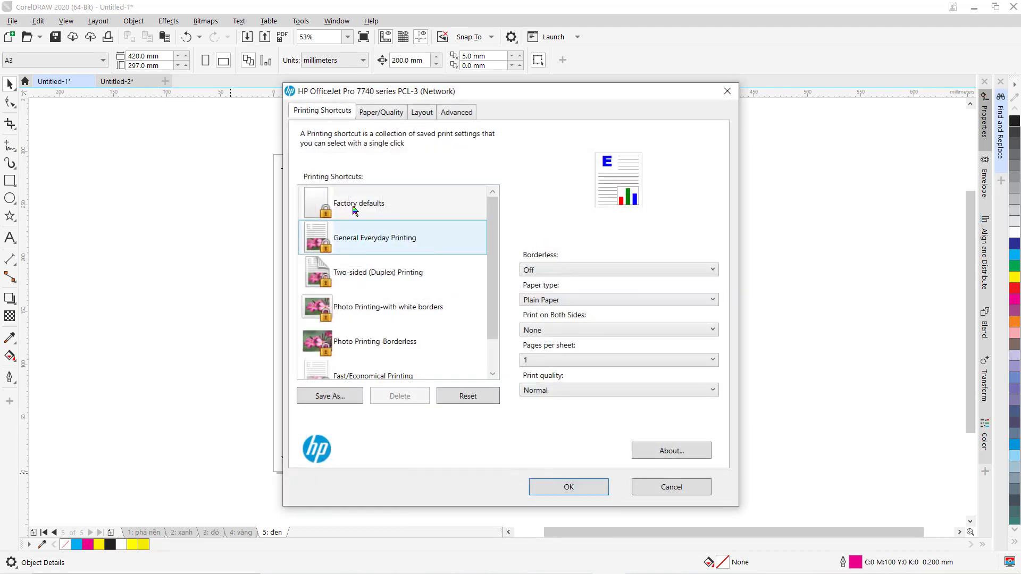
left_click(381, 113)
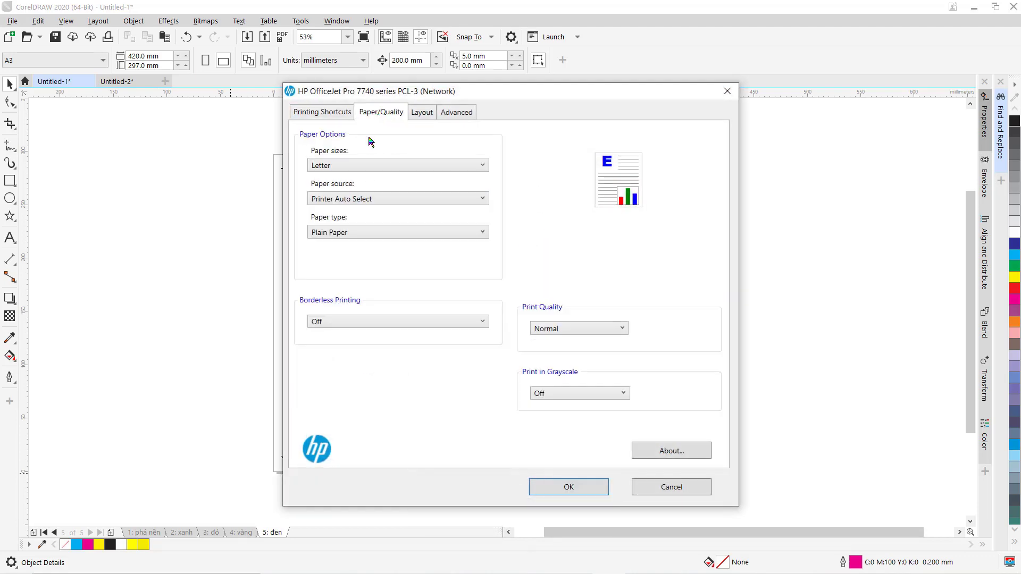
left_click(481, 166)
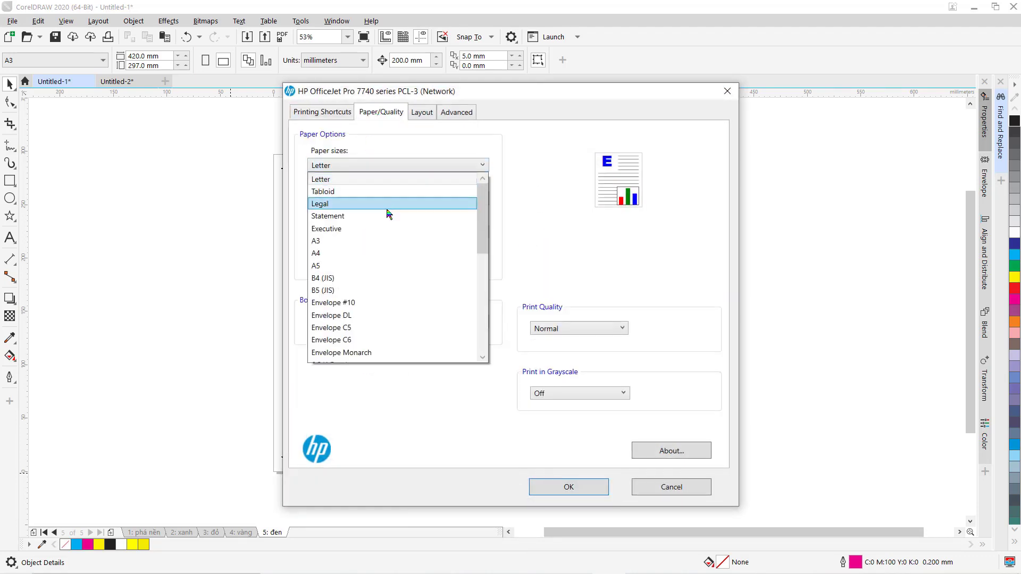
left_click(349, 243)
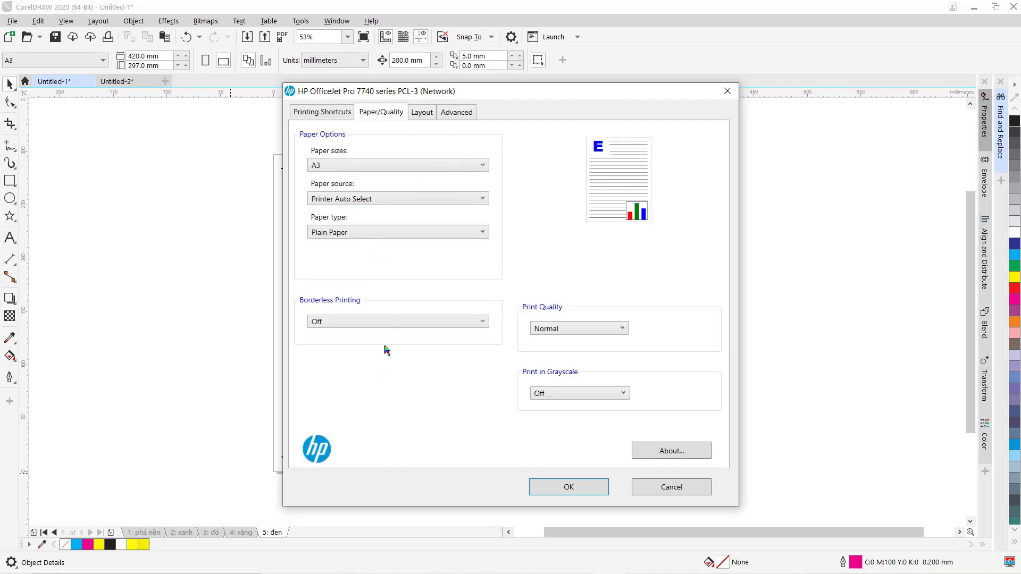
left_click(419, 115)
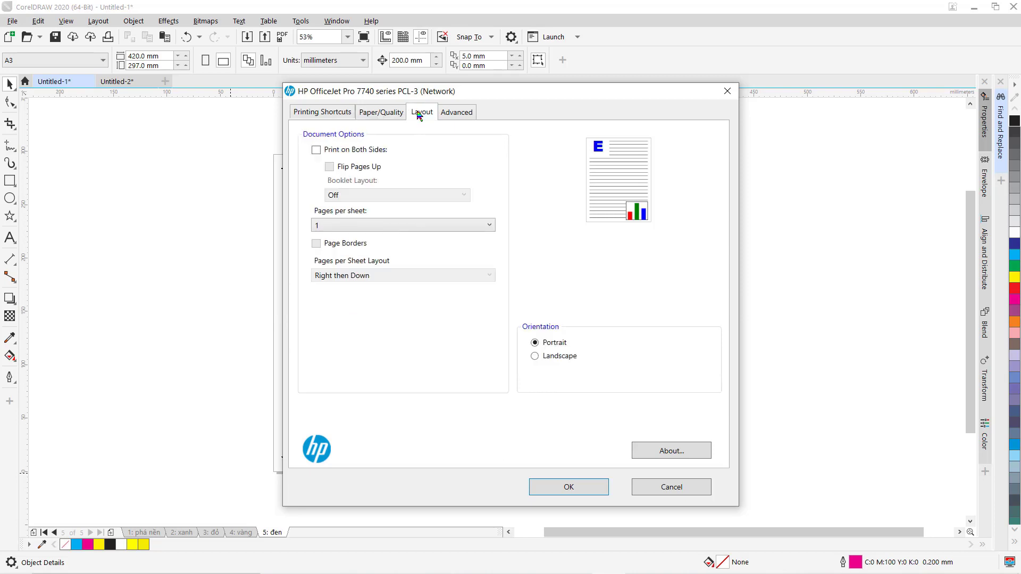
left_click(535, 357)
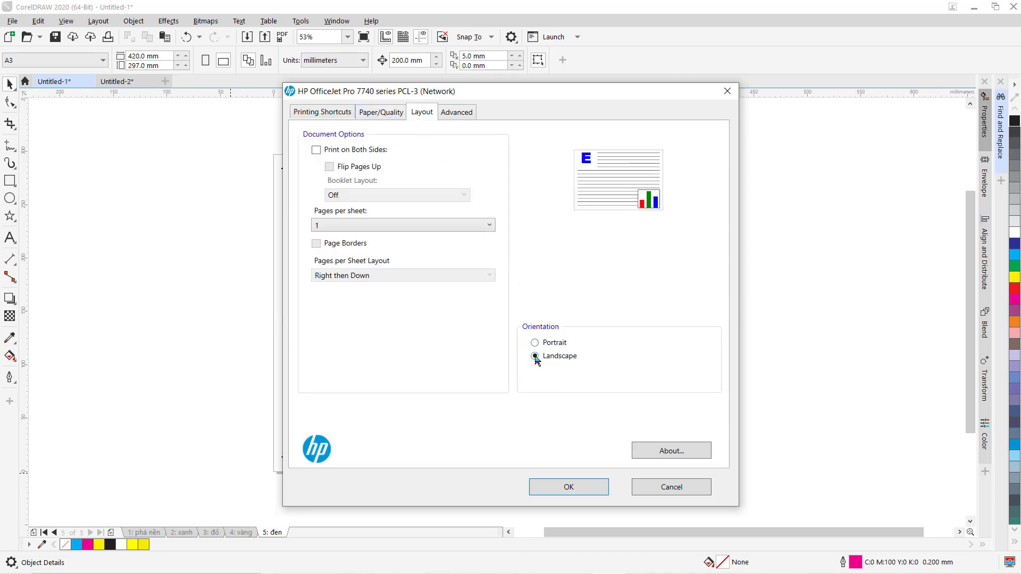
left_click(581, 493)
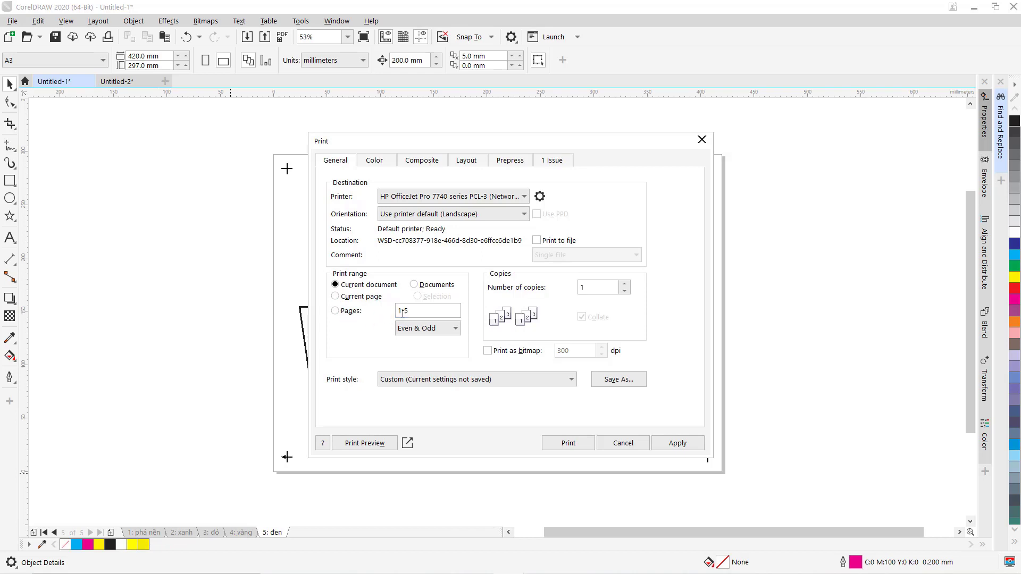
- Preview the printout of the phá nền, xanh, đỏ, vàng and đen pages with the whole document as print range, and cancel printing
left_click(335, 311)
left_click(372, 296)
left_click(335, 284)
left_click(362, 444)
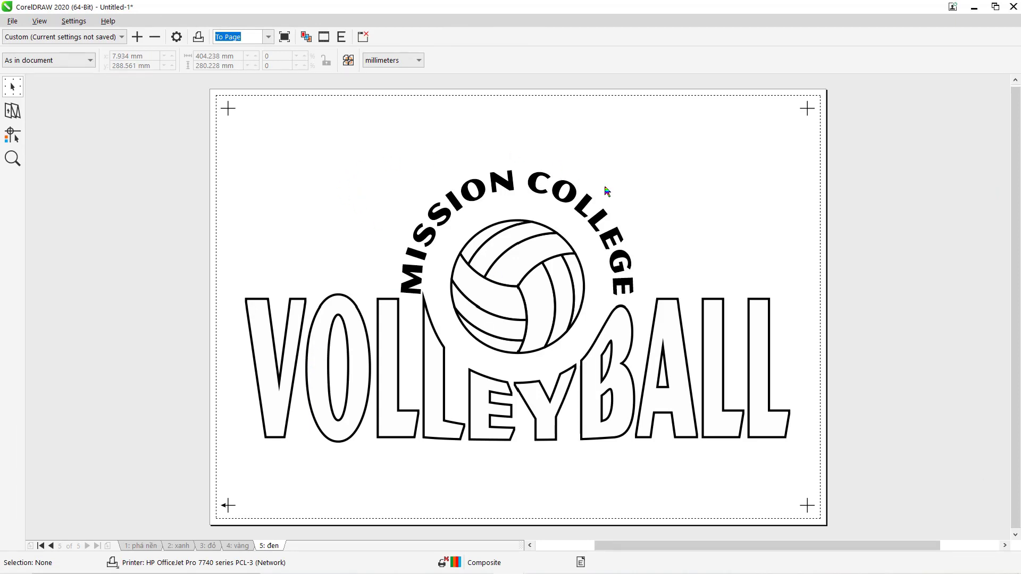
left_click(151, 546)
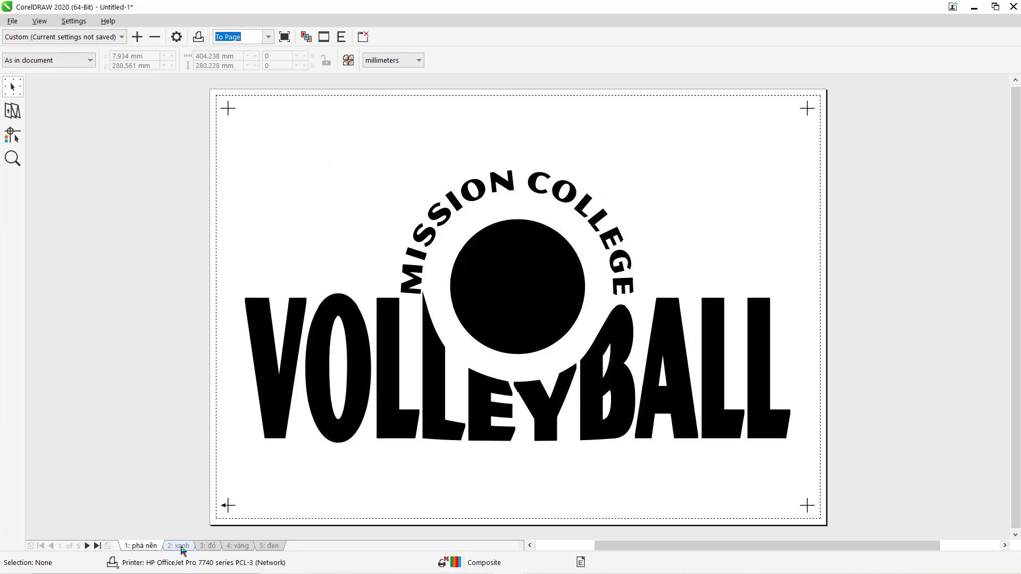
left_click(180, 547)
left_click(208, 548)
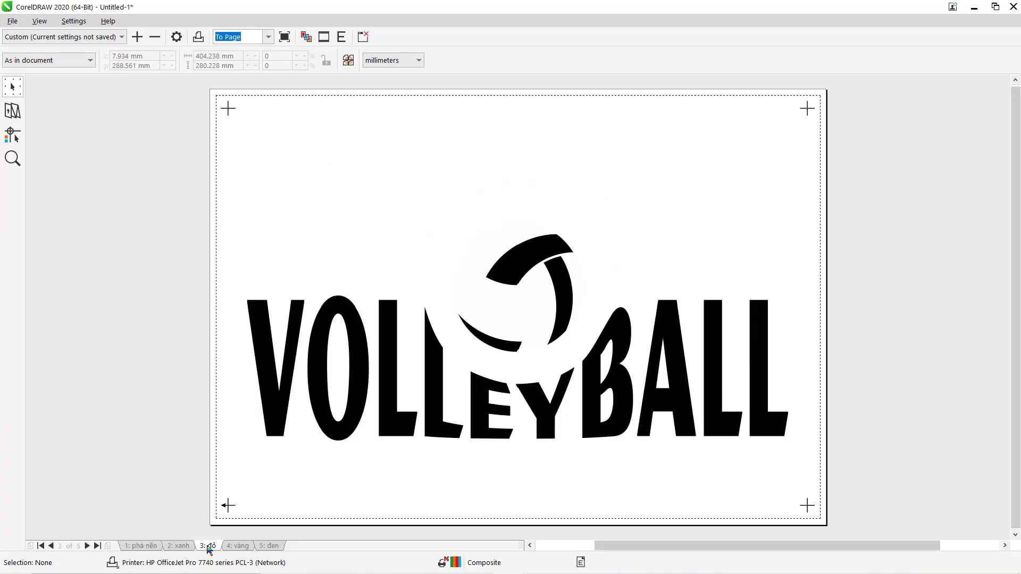
left_click(240, 548)
left_click(267, 547)
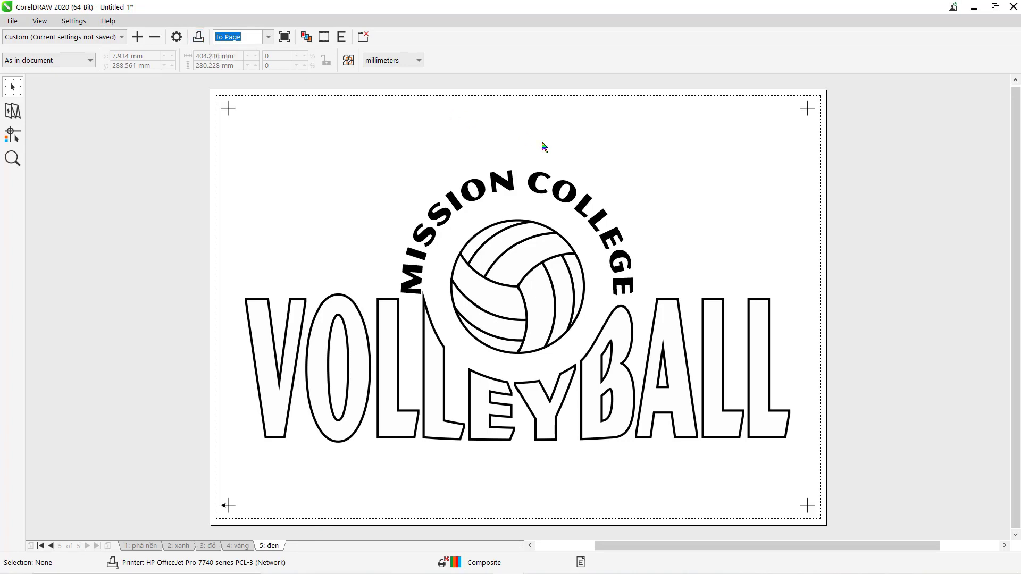
left_click(1016, 6)
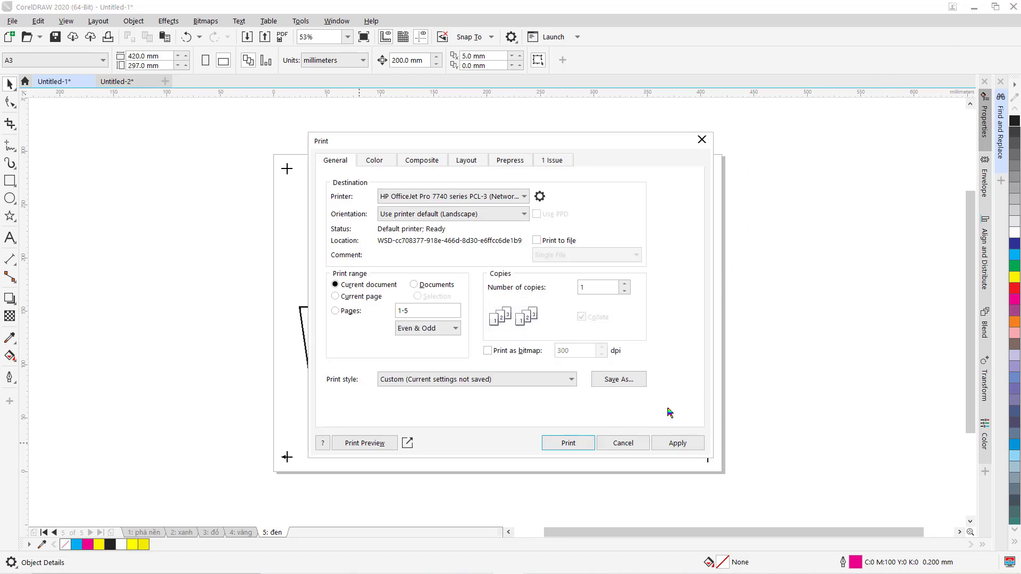
left_click(623, 444)
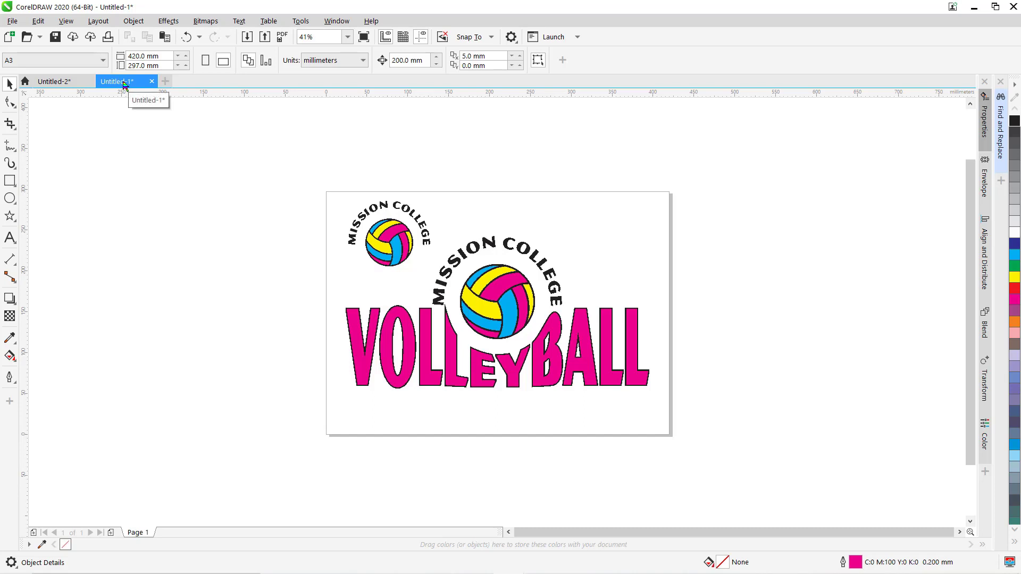
- Copy the registration marks from Untitled-2 into the full-color logo document Untitled-1 and rotate them 90 degrees
left_click(52, 83)
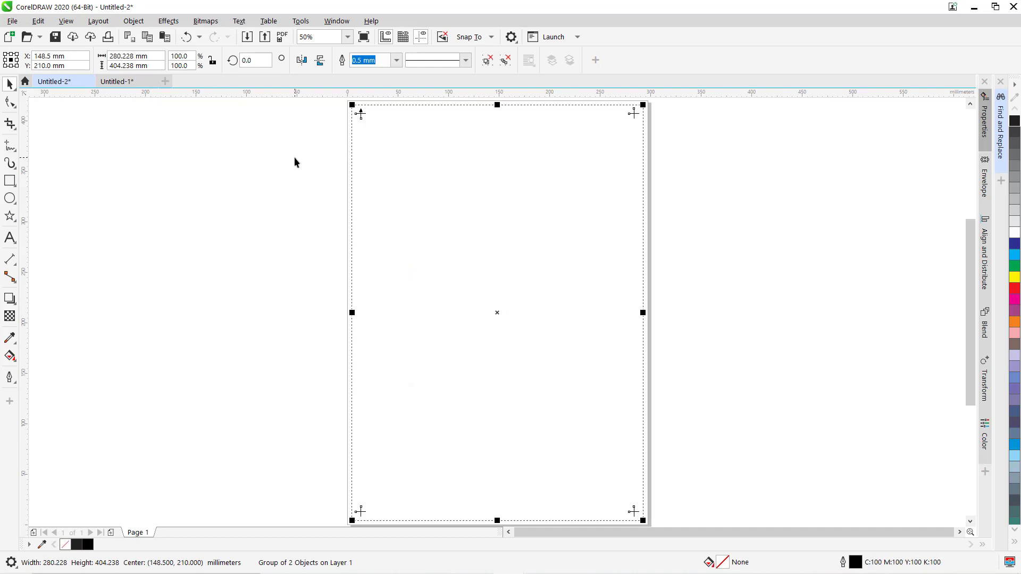
left_click(118, 81)
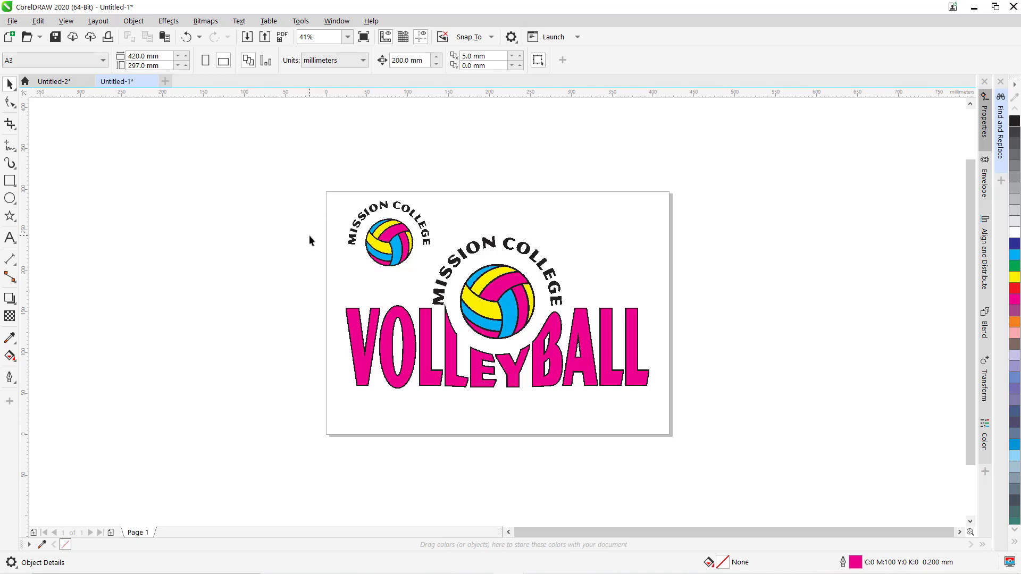
key("Tab")
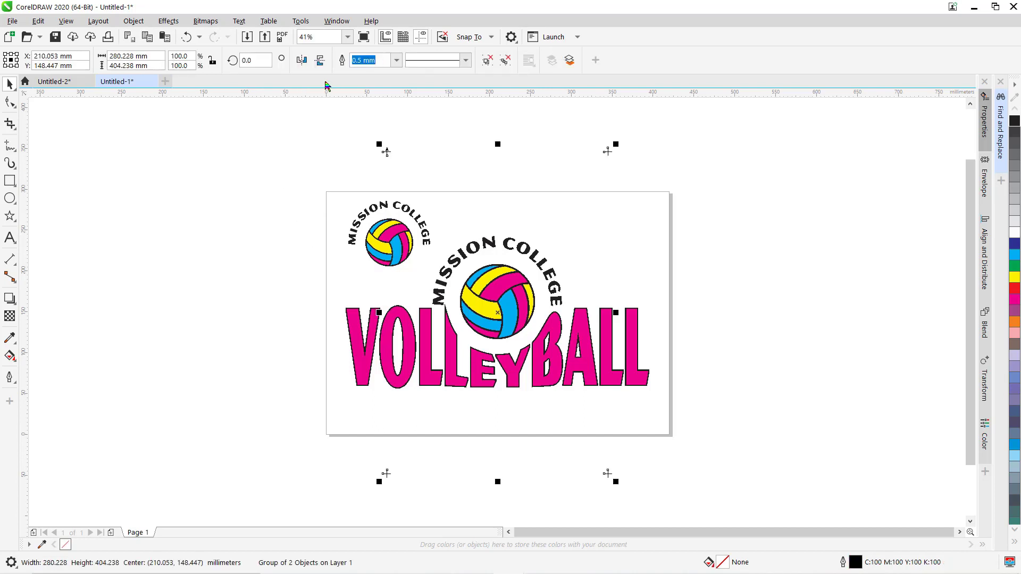
left_click(251, 60)
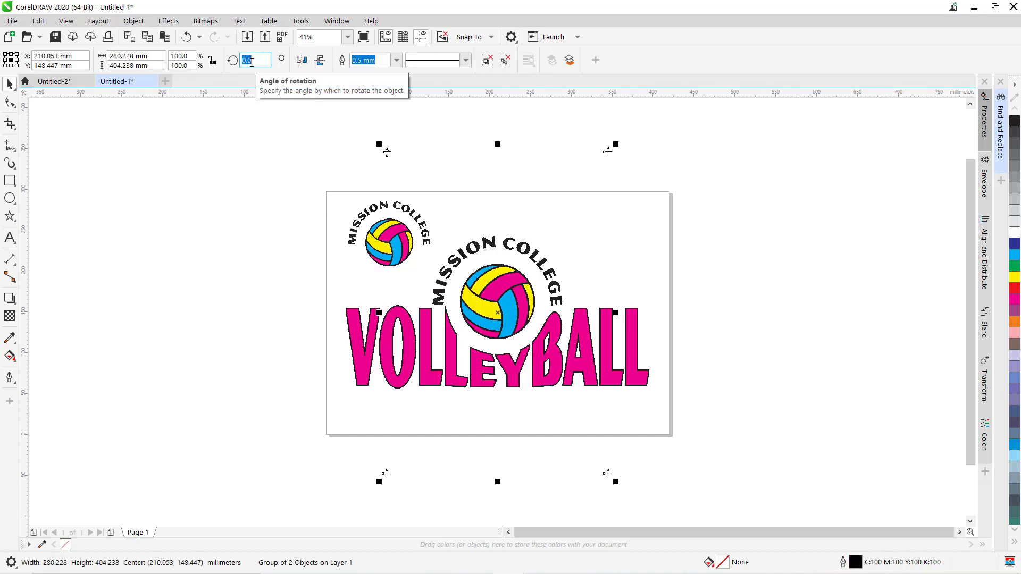
type("90")
key("Return")
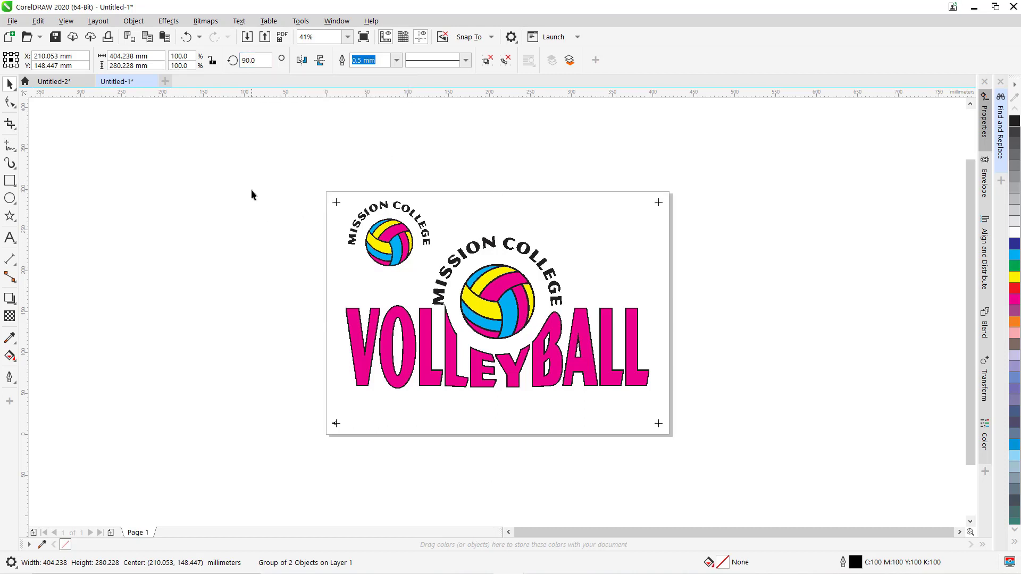
left_click(253, 195)
- Delete the small Mission College logo copy and center the large volleyball logo on the page
left_click_drag(321, 180, 430, 281)
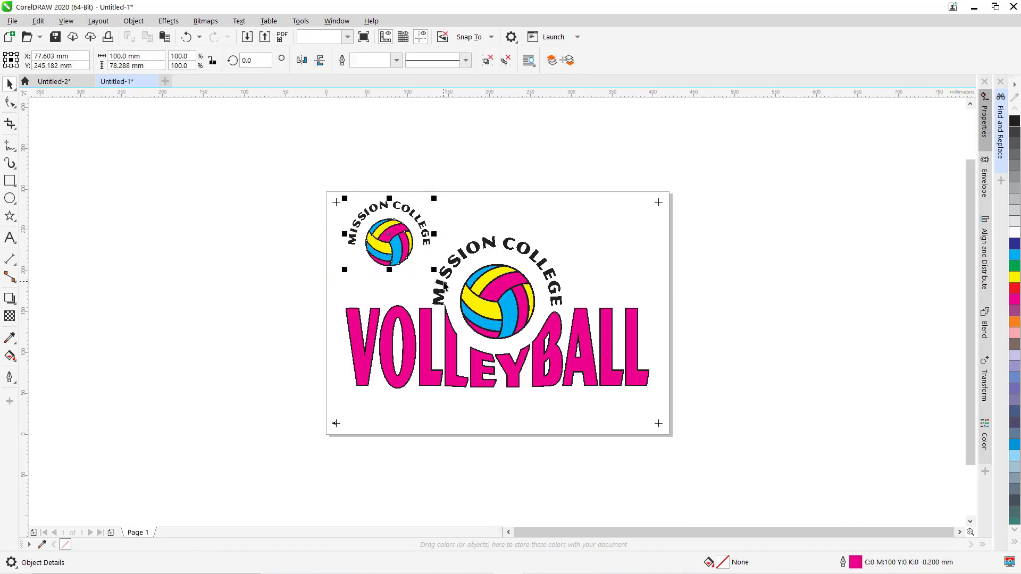
key("Delete")
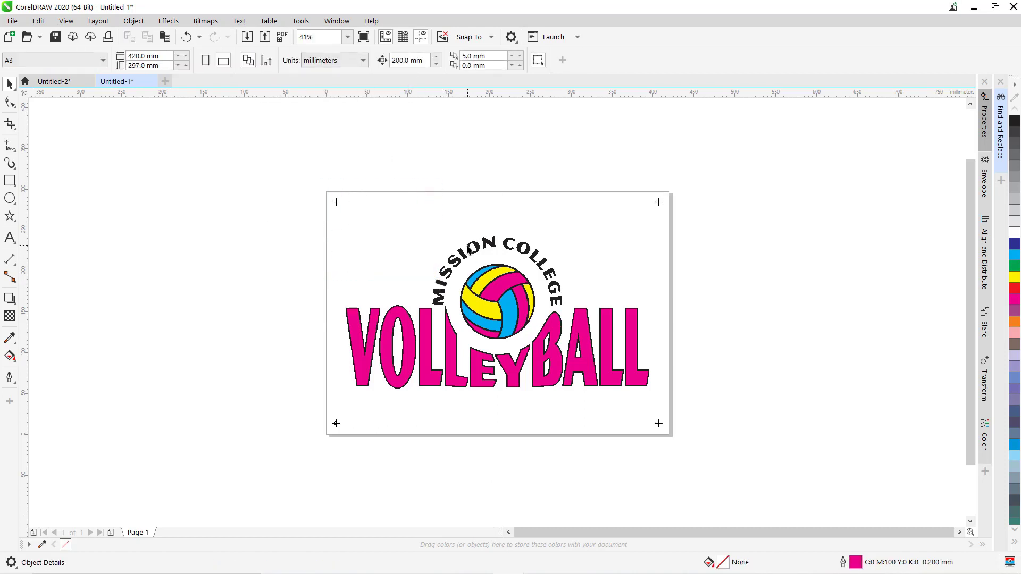
left_click(468, 245)
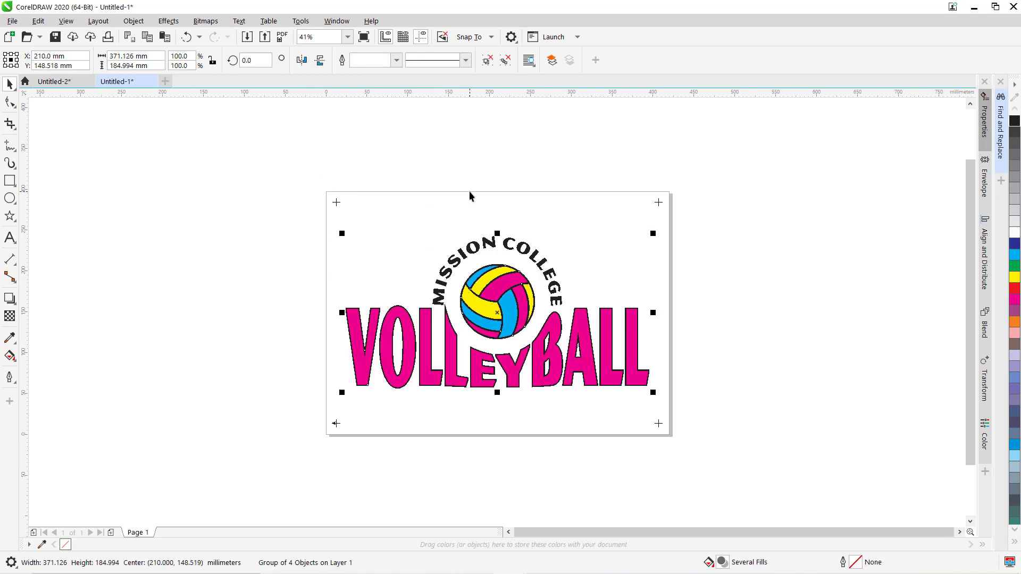
key("p")
left_click(427, 177)
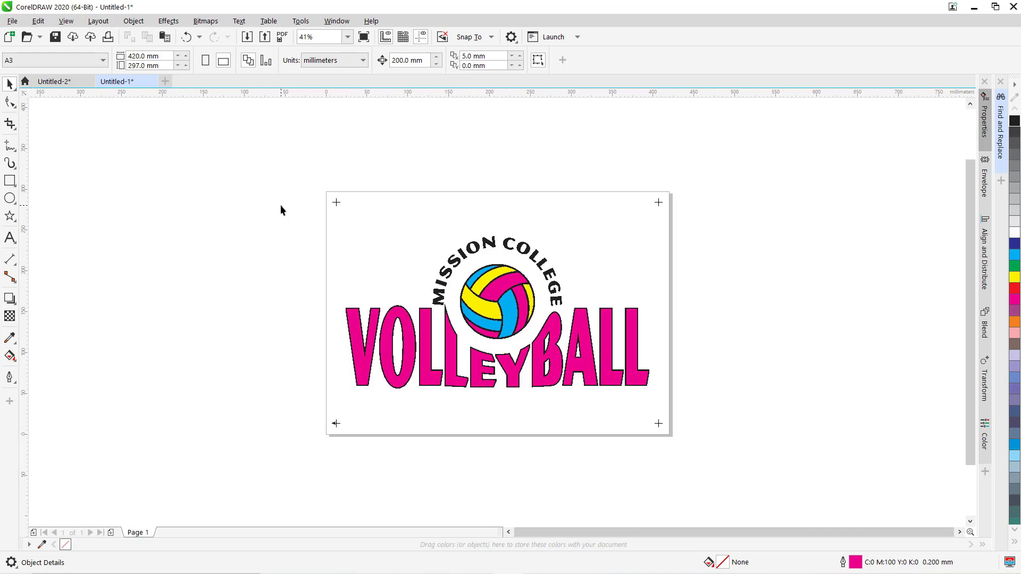
- Set up printing of the full-color logo on the HP OfficeJet Pro 7740 with A3 paper and landscape orientation
key("ctrl+p")
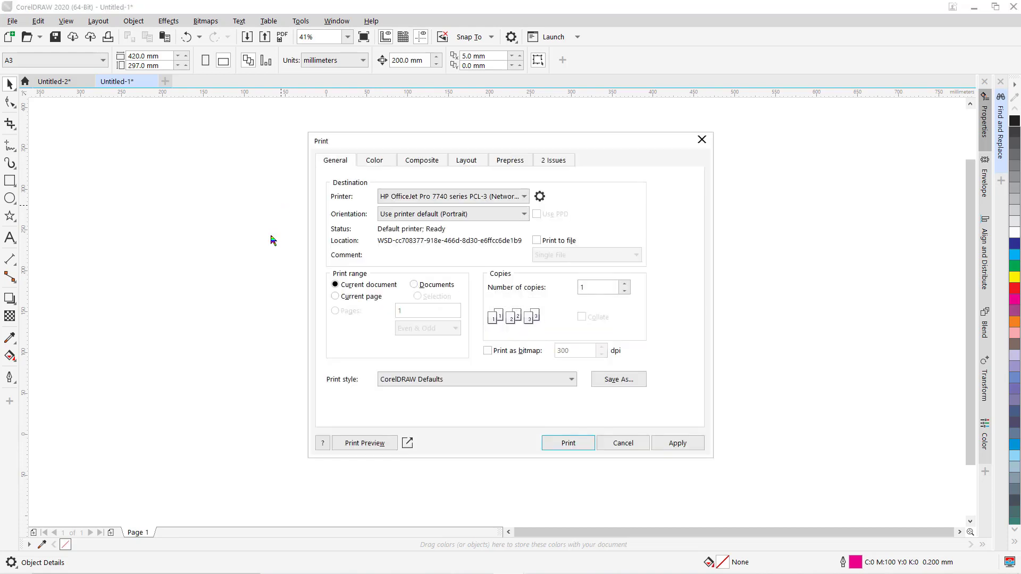
left_click(540, 200)
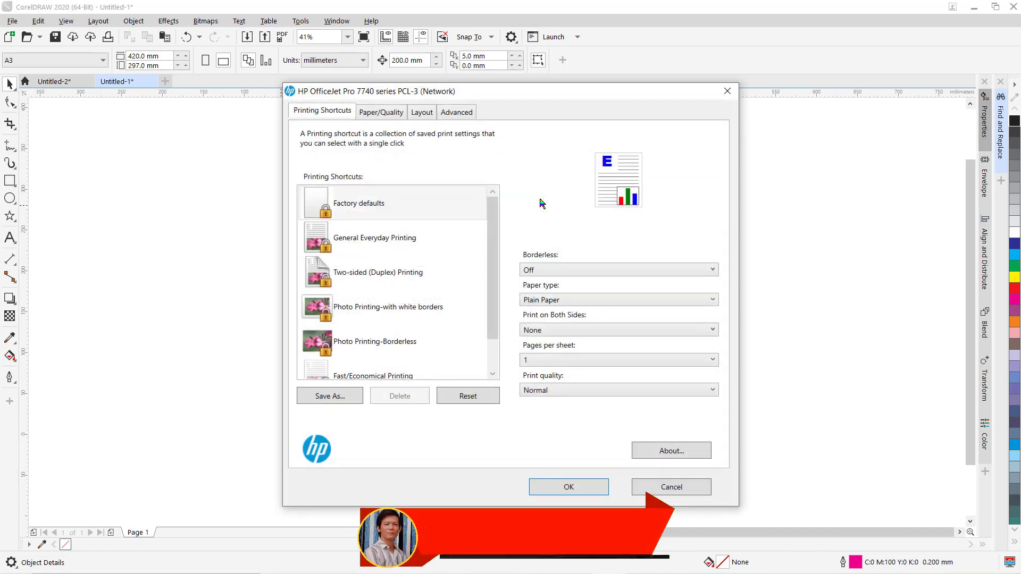
left_click(383, 113)
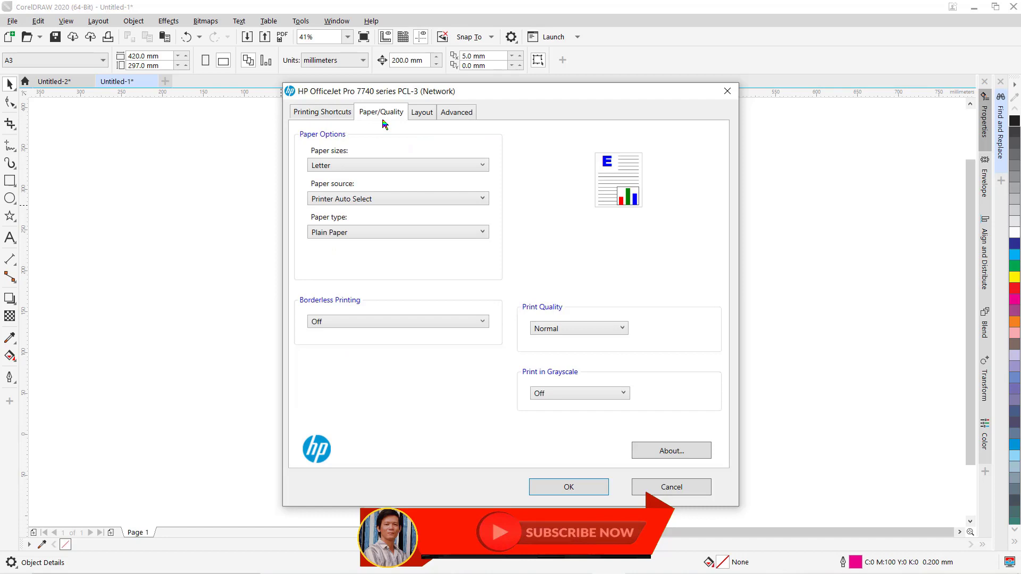
left_click(460, 166)
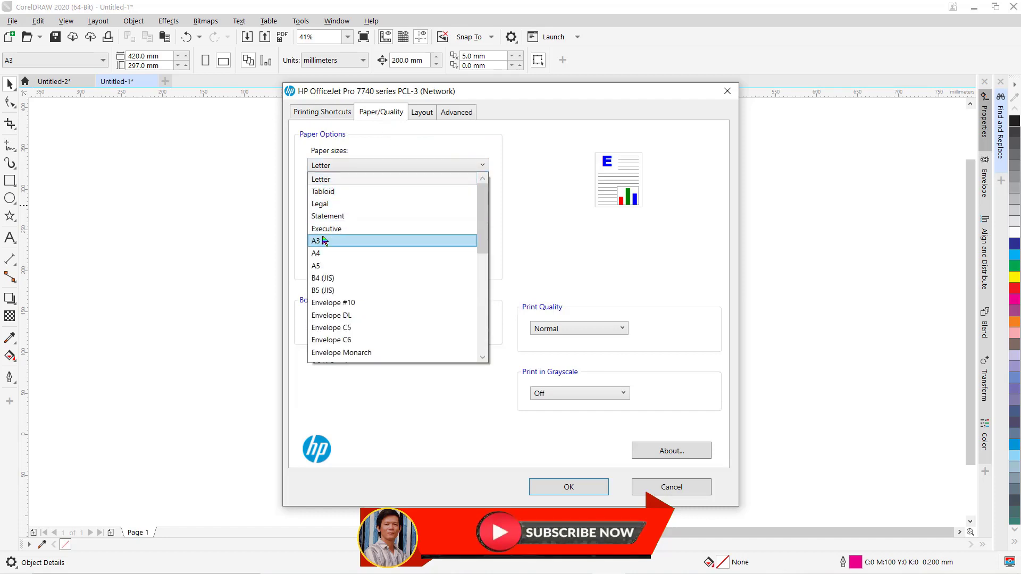
left_click(325, 241)
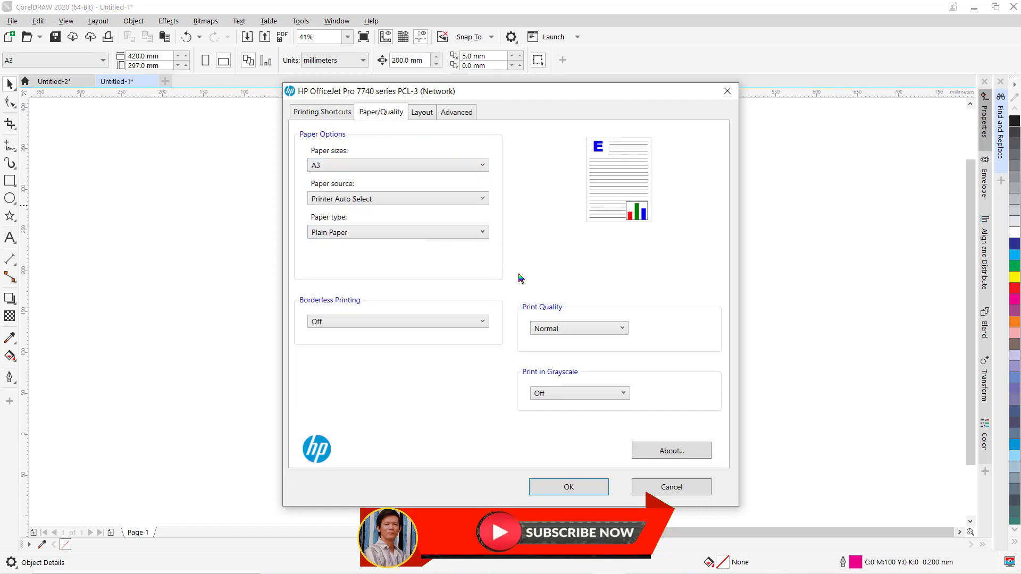
left_click(424, 111)
left_click(535, 357)
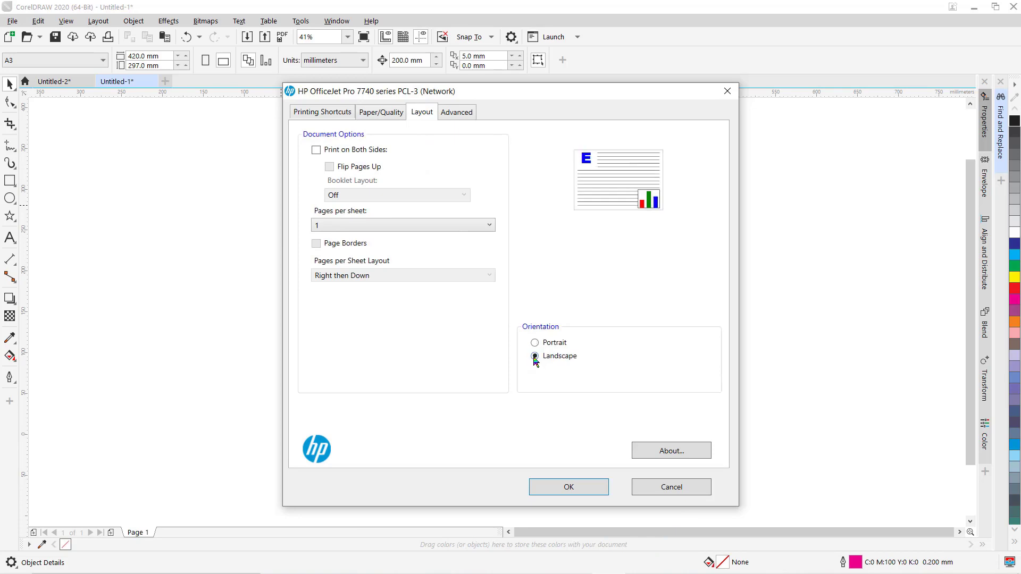
left_click(555, 486)
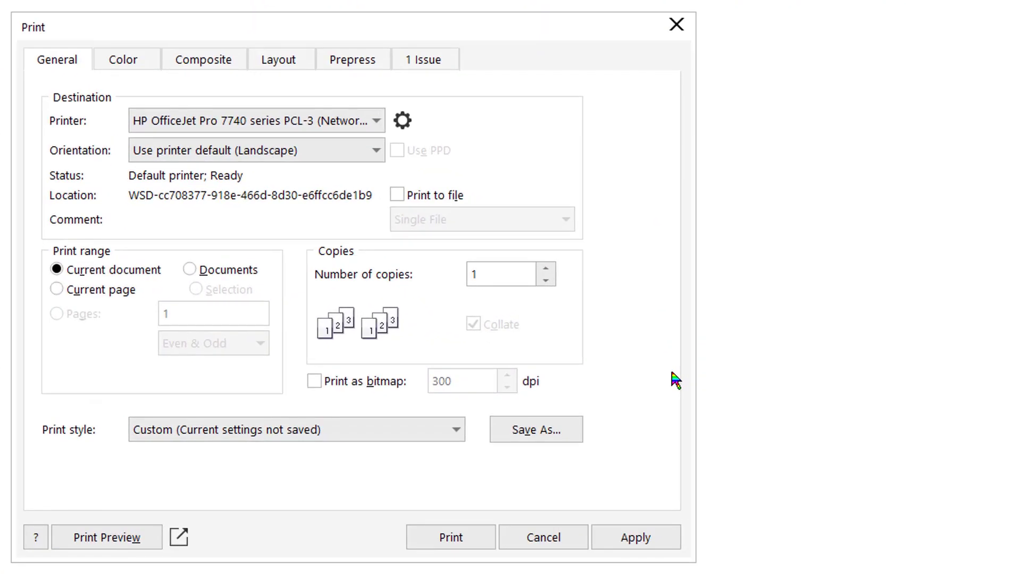
- Switch the print color output from composite to separations and exclude the Cyan and Magenta plates
left_click(126, 67)
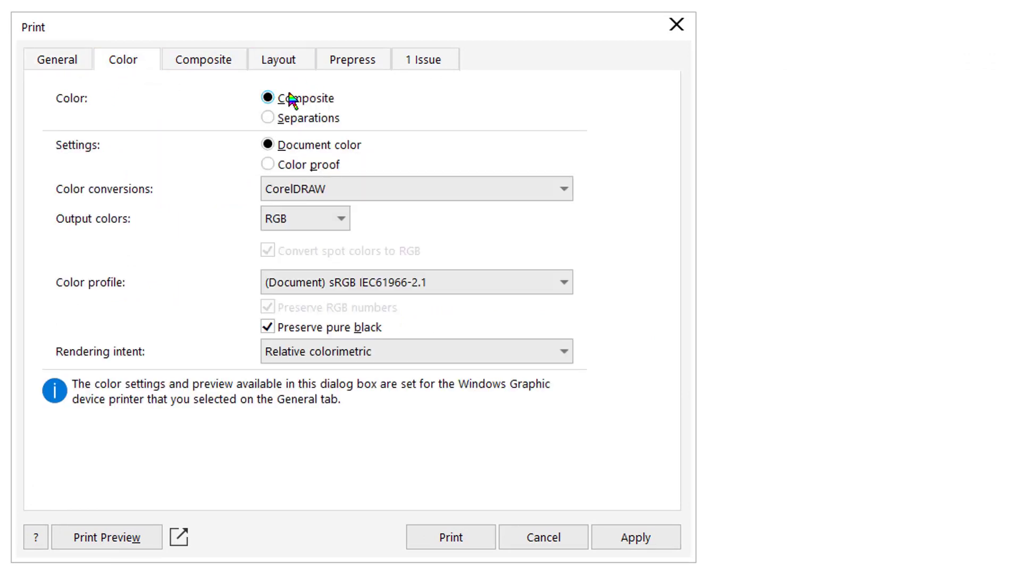
left_click(268, 118)
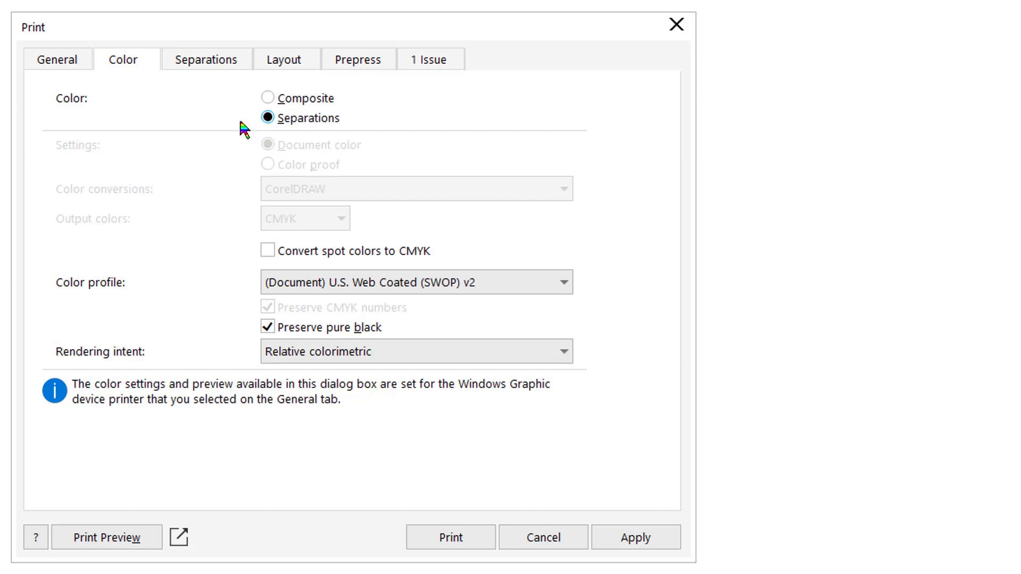
left_click(204, 66)
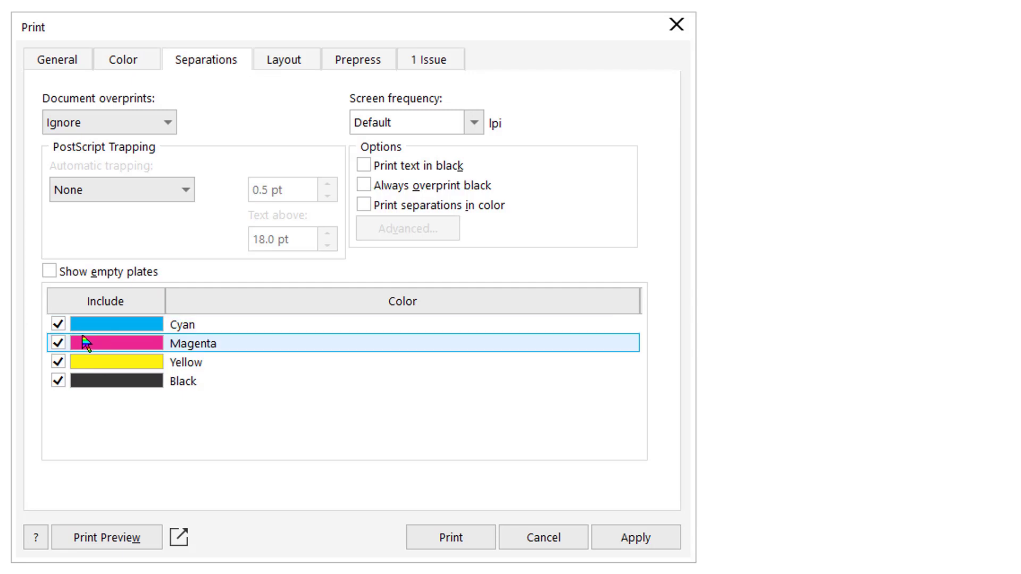
left_click(58, 324)
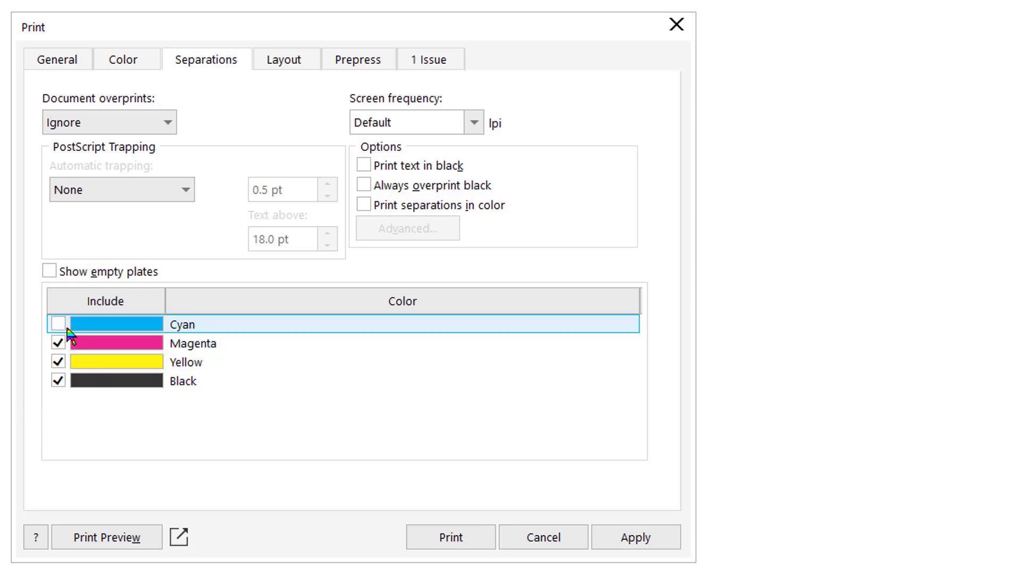
left_click(58, 343)
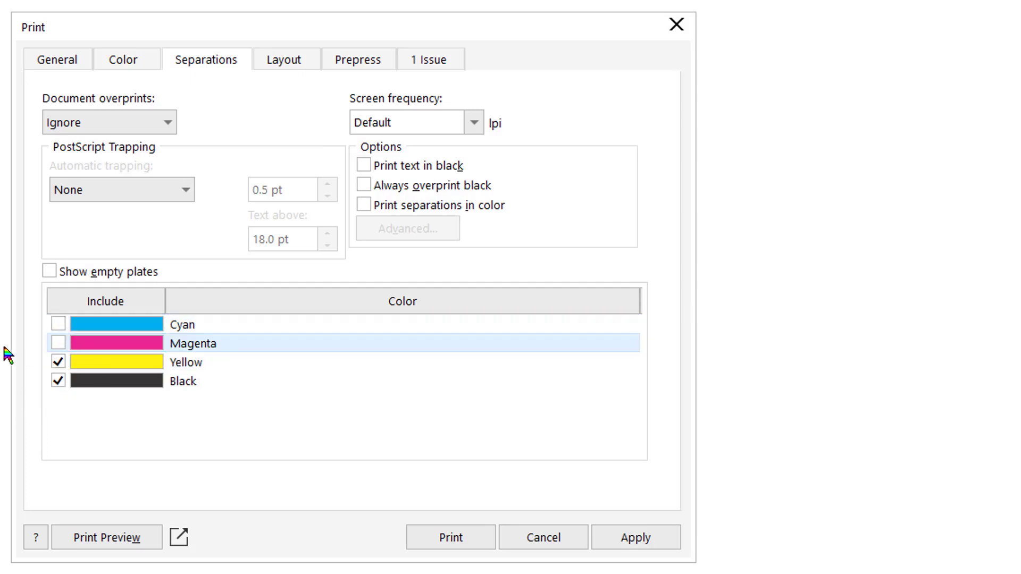
- Include the Magenta and Cyan plates in the separations again, check the layout settings, and open the prepress settings
left_click(59, 343)
left_click(59, 324)
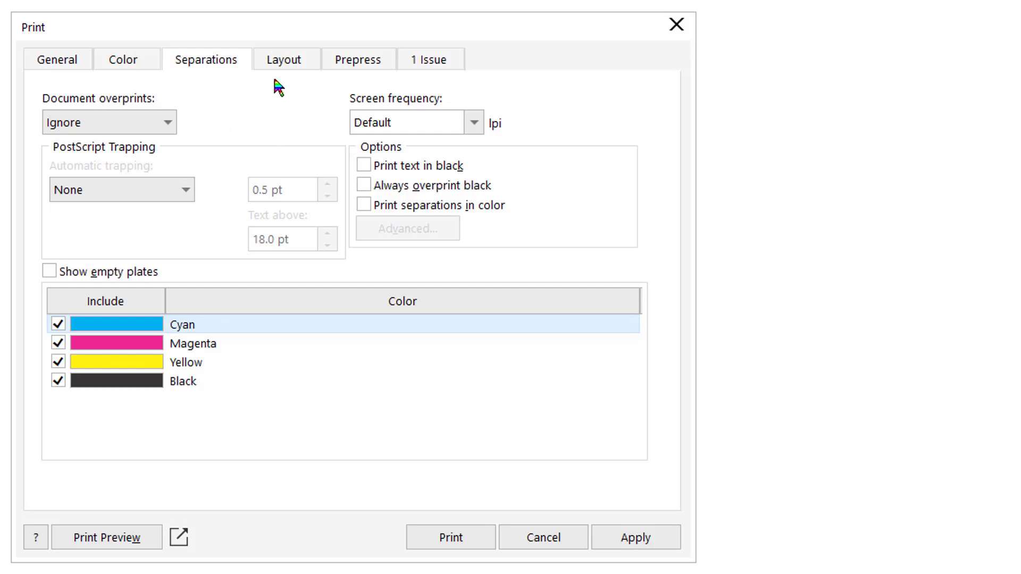
left_click(285, 63)
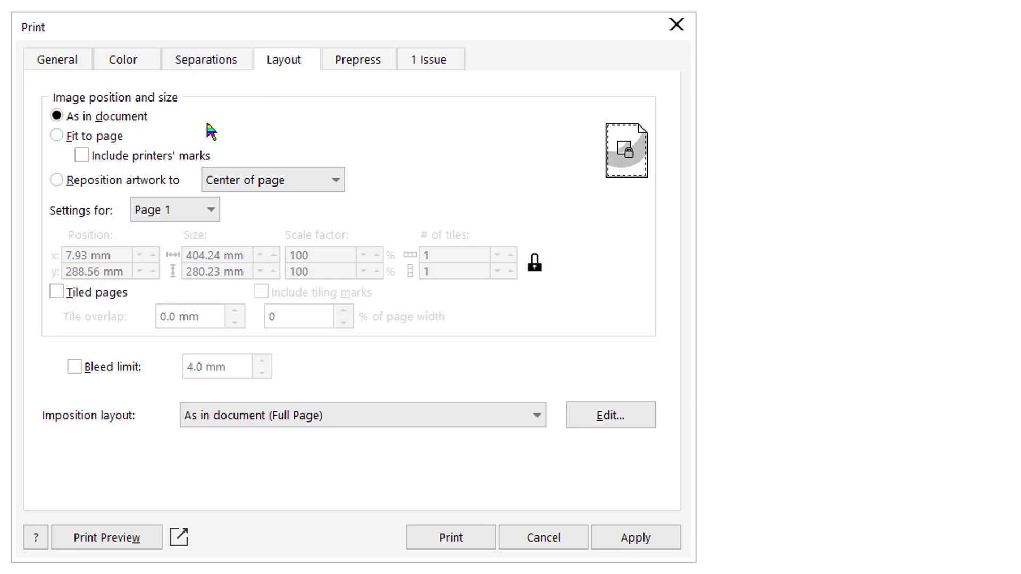
left_click(359, 65)
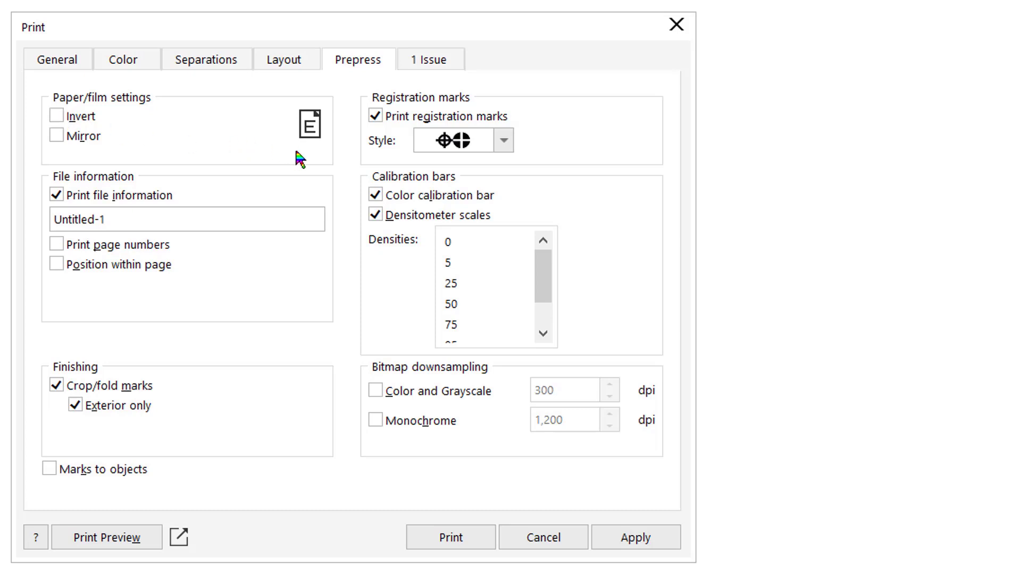
- Try the Invert and Mirror film options, restore them, and look through the registration mark styles
left_click(62, 118)
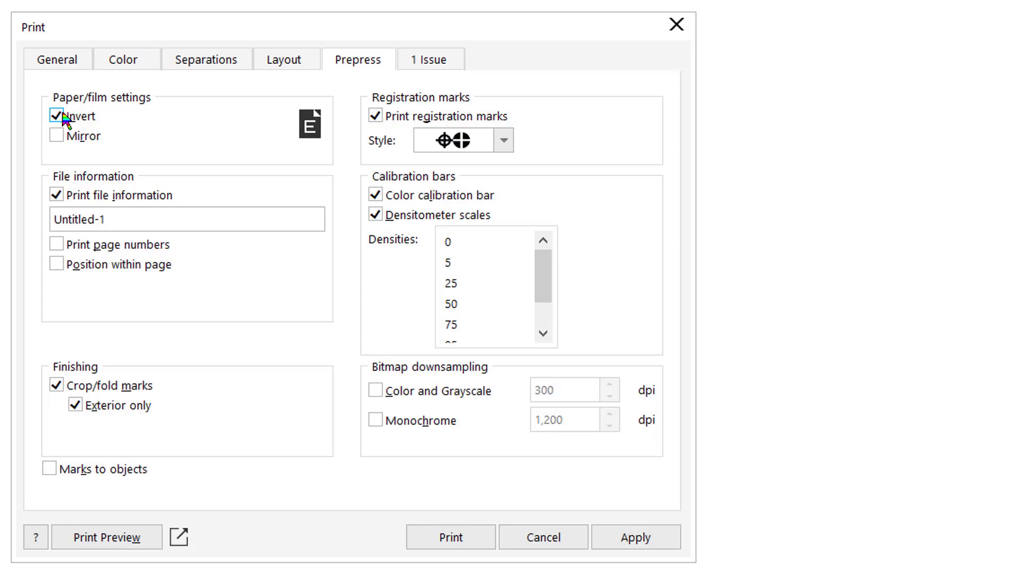
left_click(63, 118)
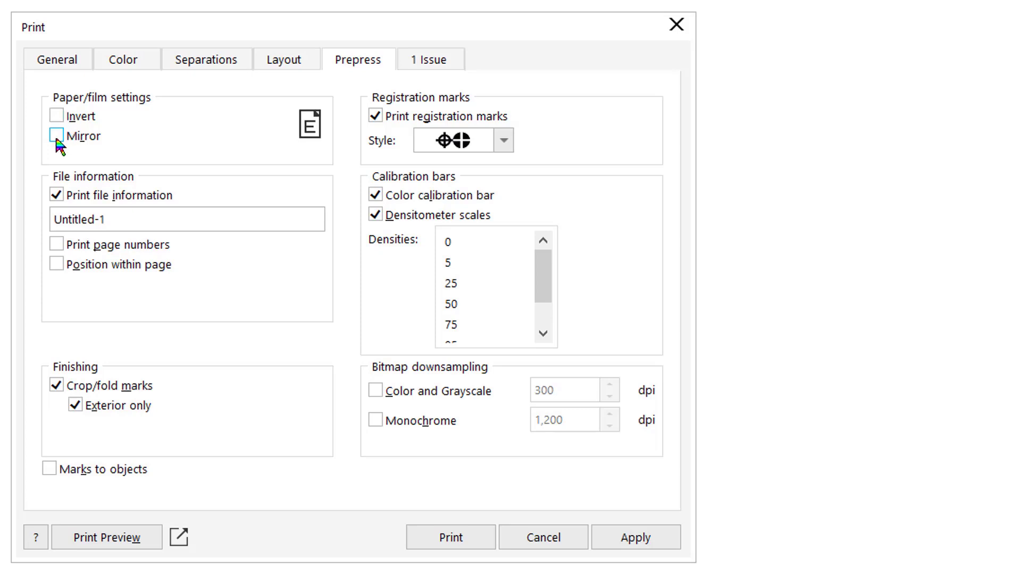
left_click(57, 138)
left_click(57, 139)
left_click(505, 142)
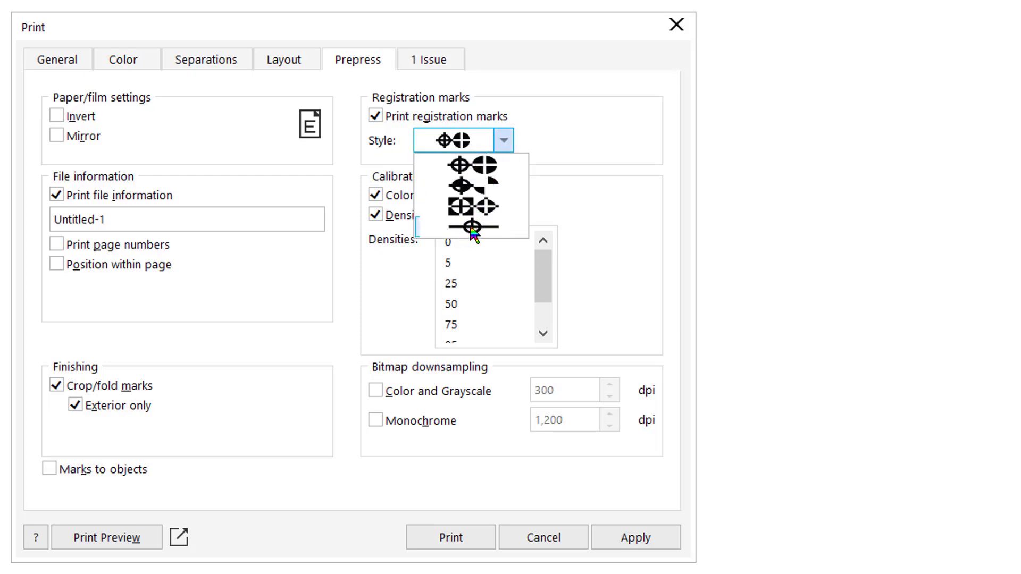
left_click(512, 141)
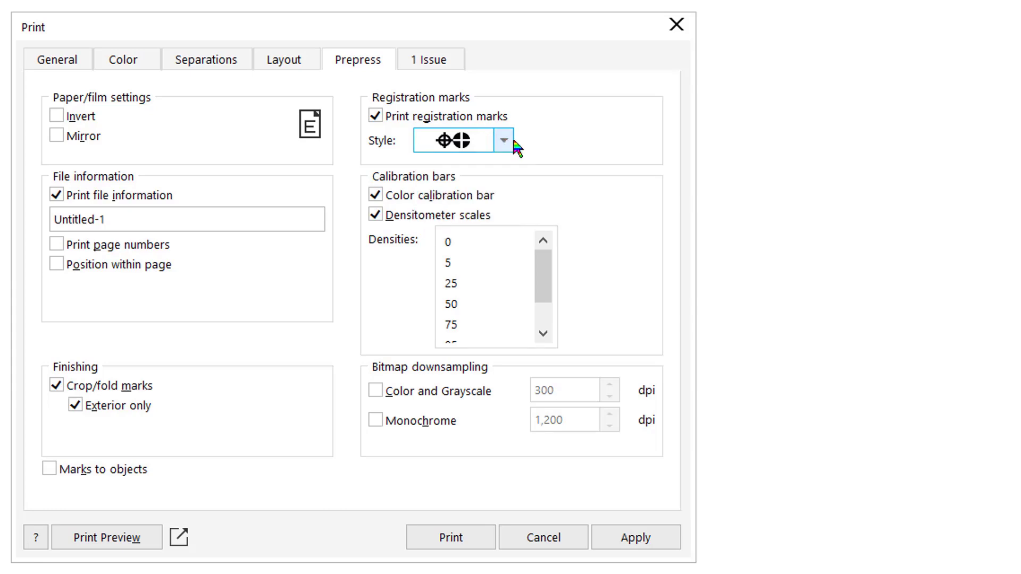
- Turn off printing of the built-in registration marks and return to the separations settings
left_click(376, 117)
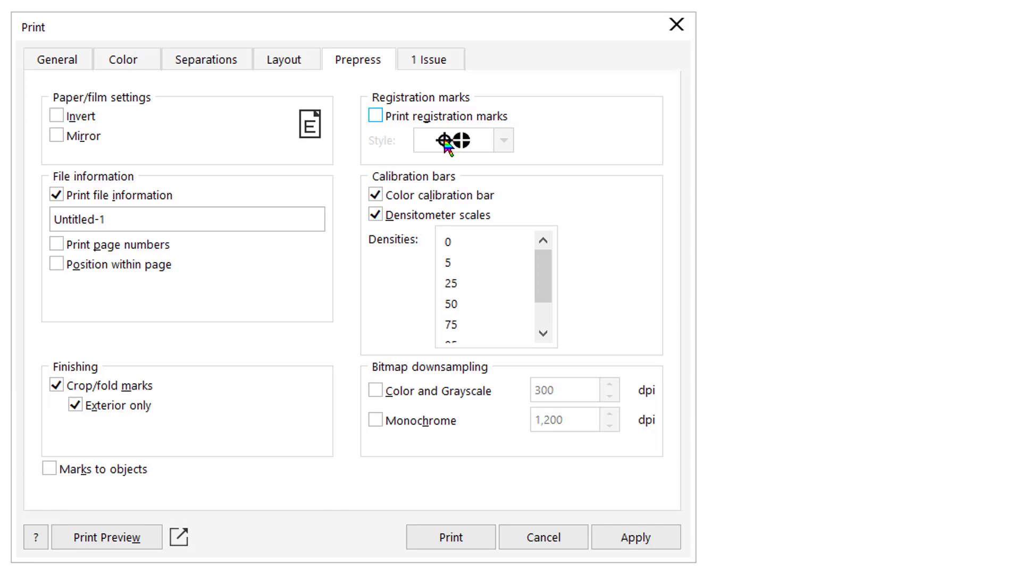
left_click(204, 68)
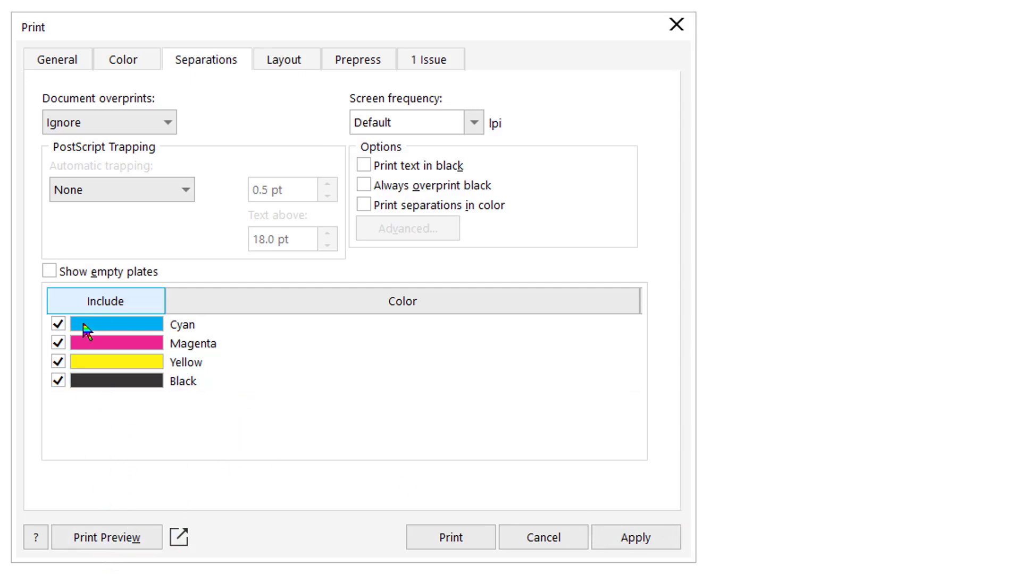
- Preview the Cyan, Magenta, Yellow and Black separation plates of the logo, then leave the preview and cancel printing
left_click(88, 545)
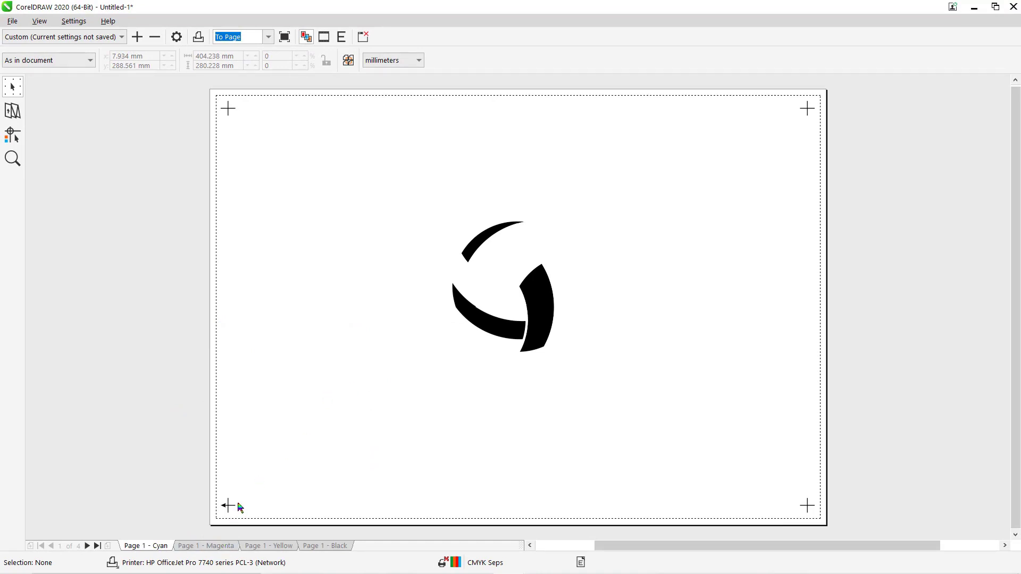
left_click(233, 549)
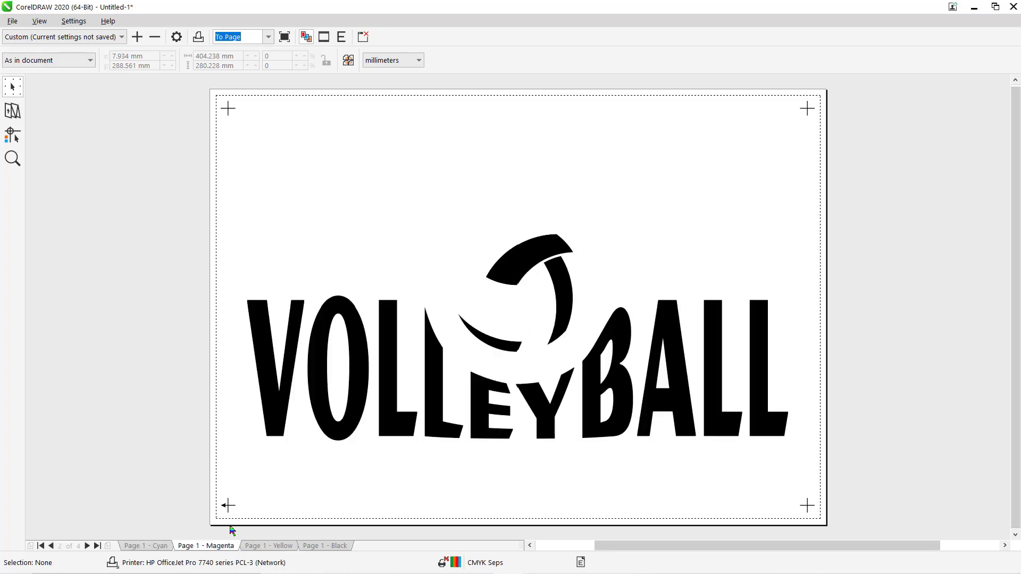
left_click(283, 545)
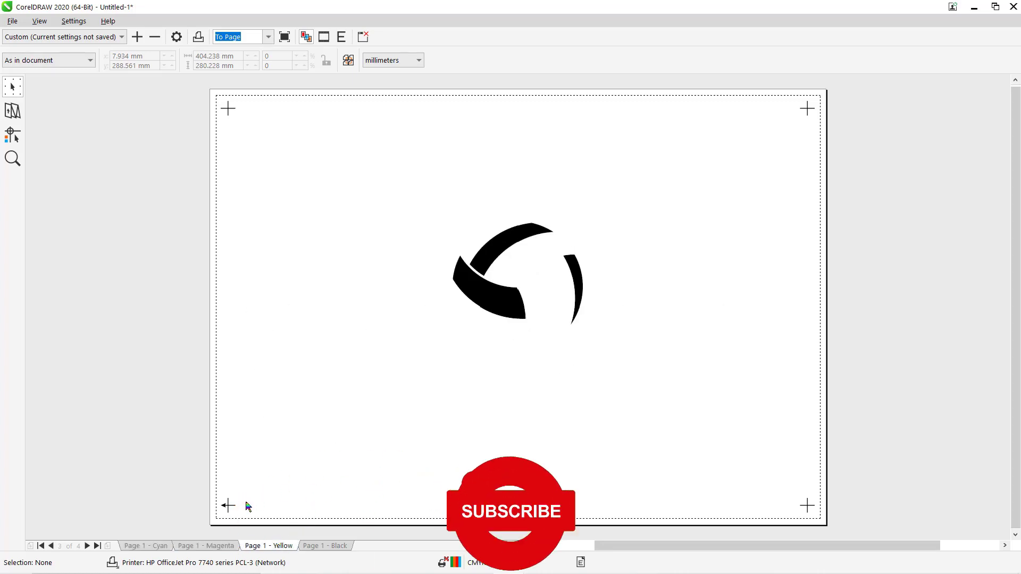
left_click(316, 546)
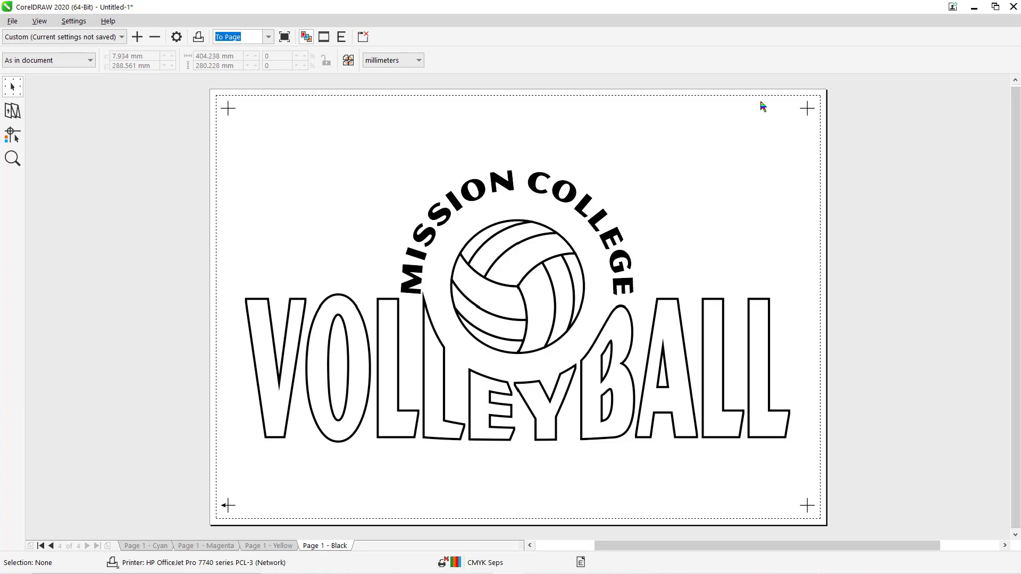
left_click(1013, 9)
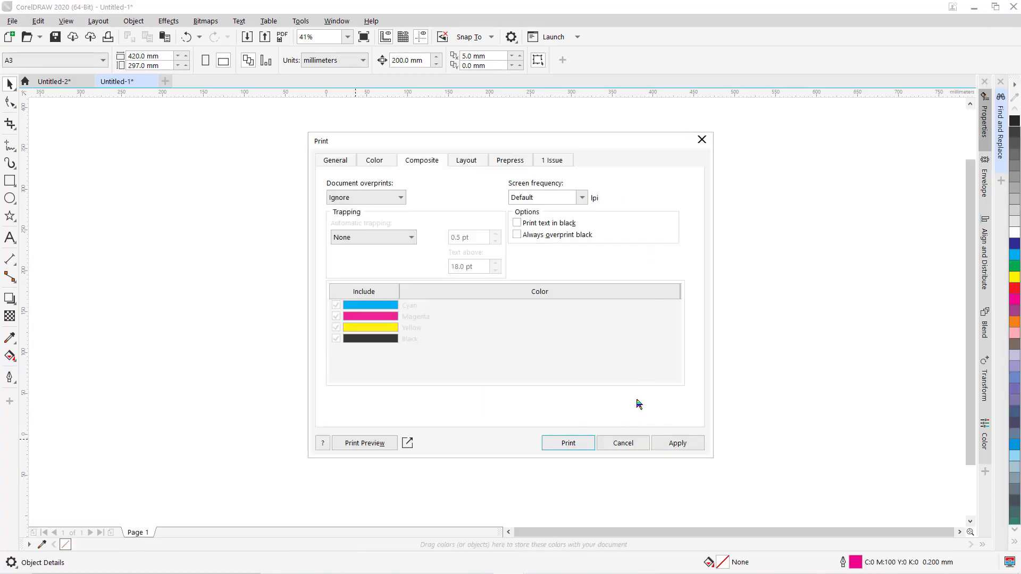
left_click(623, 443)
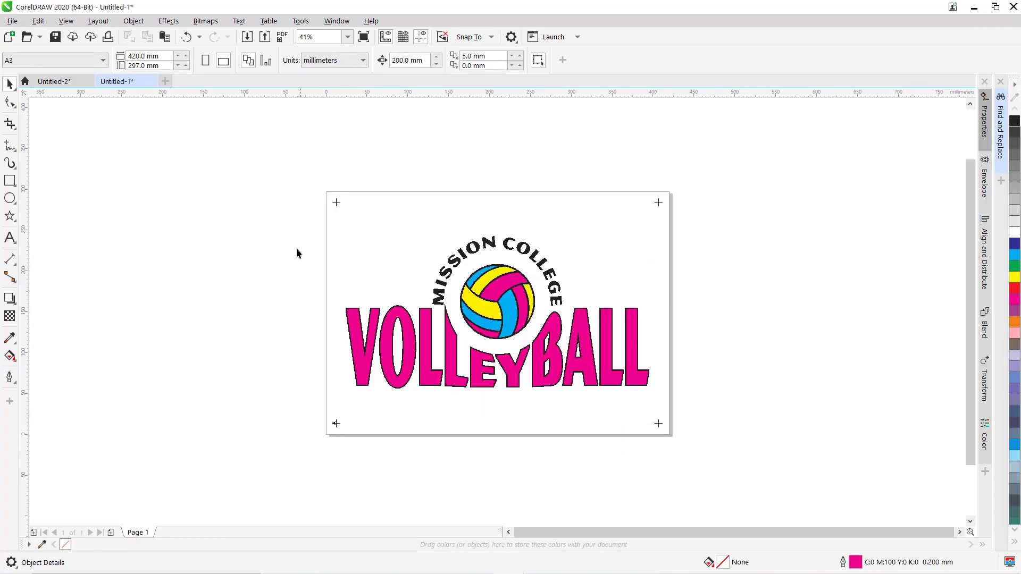
- Try filling the entire volleyball logo with black, then undo the fill
left_click_drag(306, 225, 678, 391)
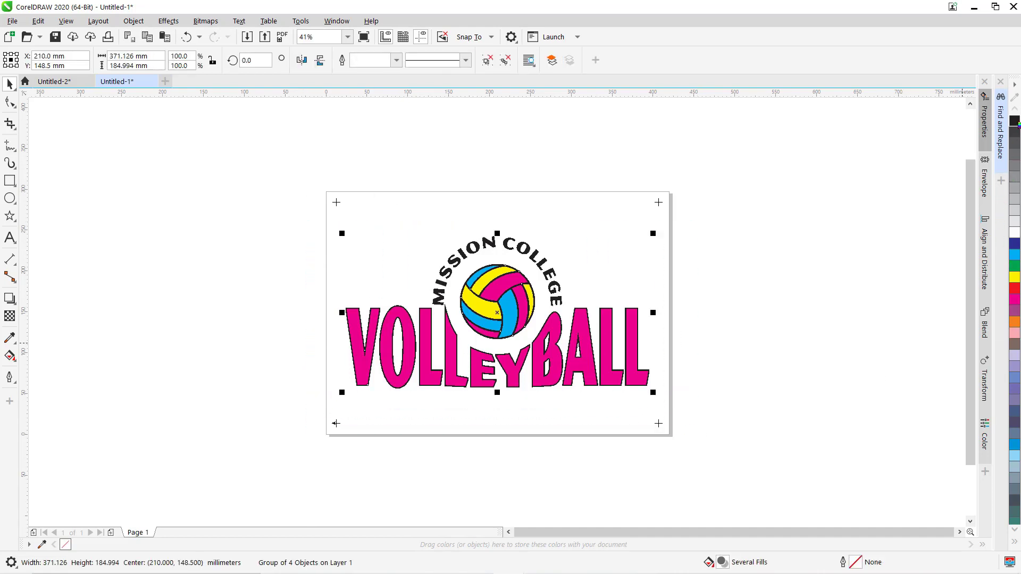
left_click(1014, 121)
left_click(796, 187)
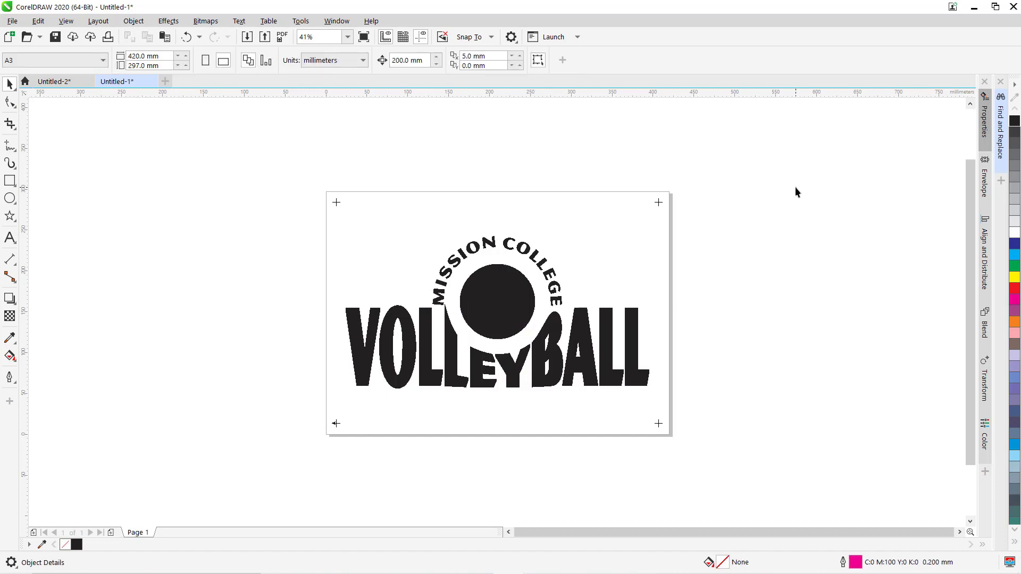
key("ctrl+z")
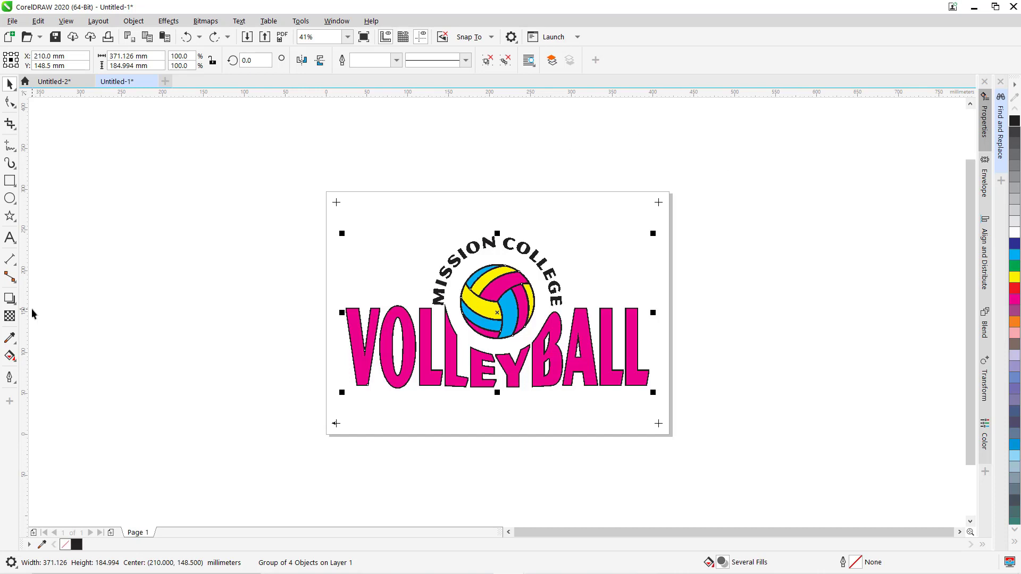
- Draw a five-pointed star about 45 × 42 mm above the Mission College text and center it horizontally on the logo
left_click(9, 216)
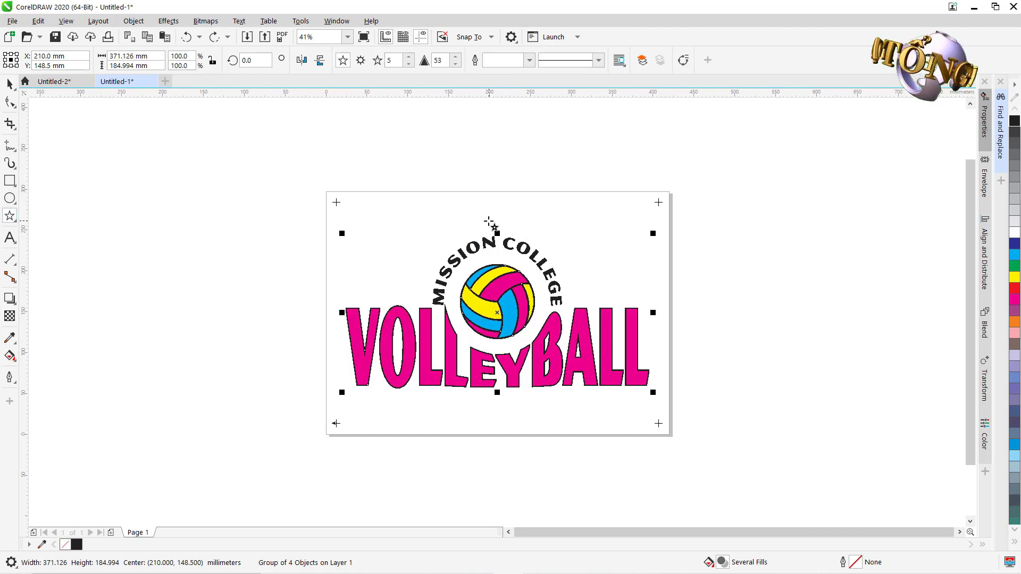
left_click_drag(491, 221, 502, 246)
key("space")
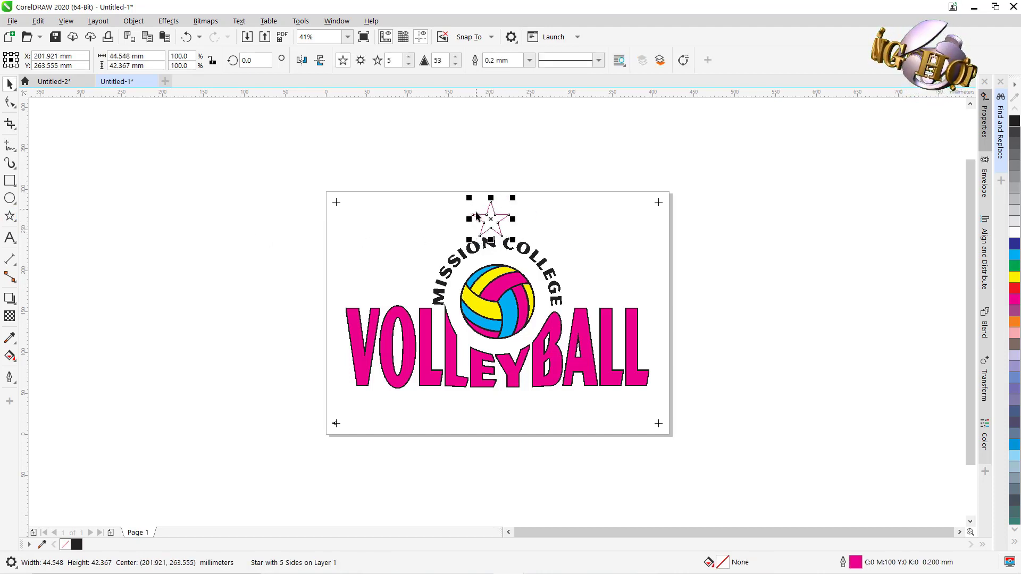
left_click(583, 323)
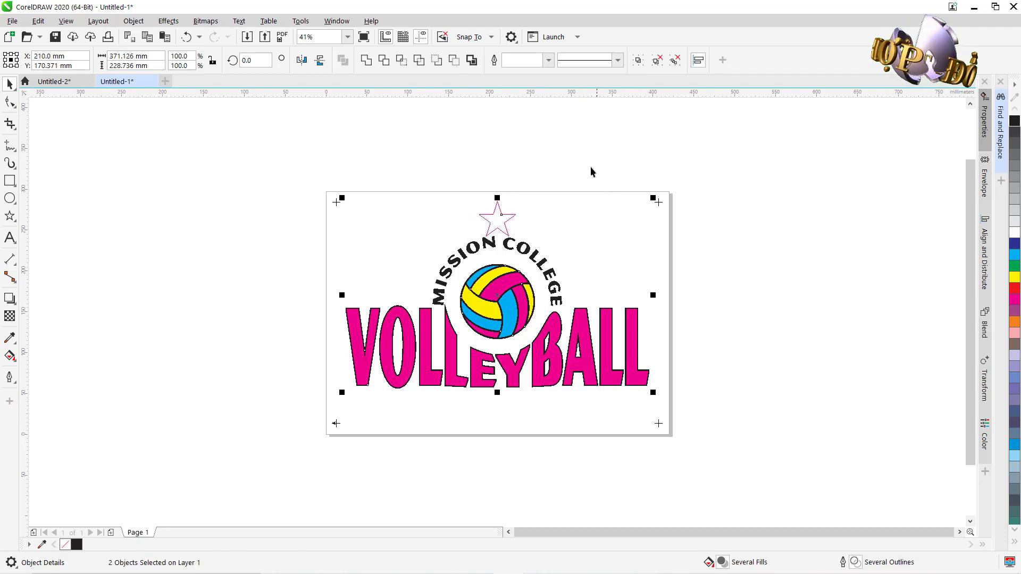
- Fill the star above the logo with process yellow and remove its outline
left_click(506, 218)
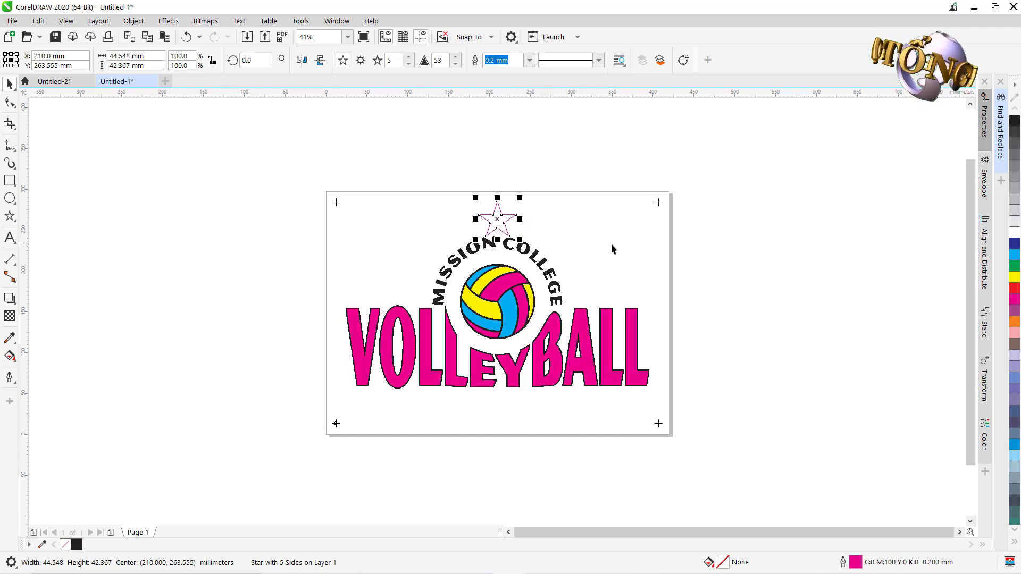
left_click(1015, 277)
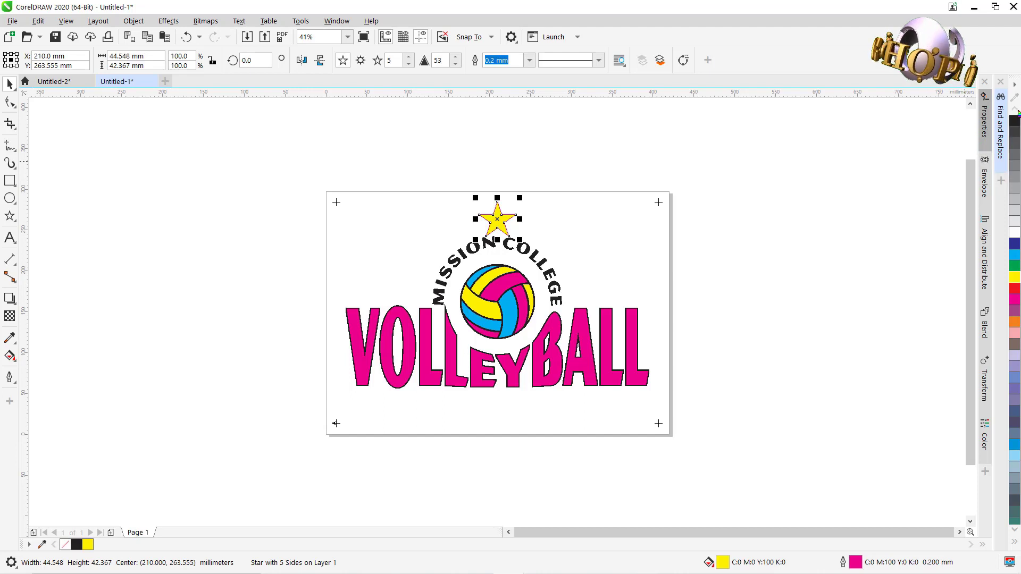
scroll(1016, 118, "up", 1)
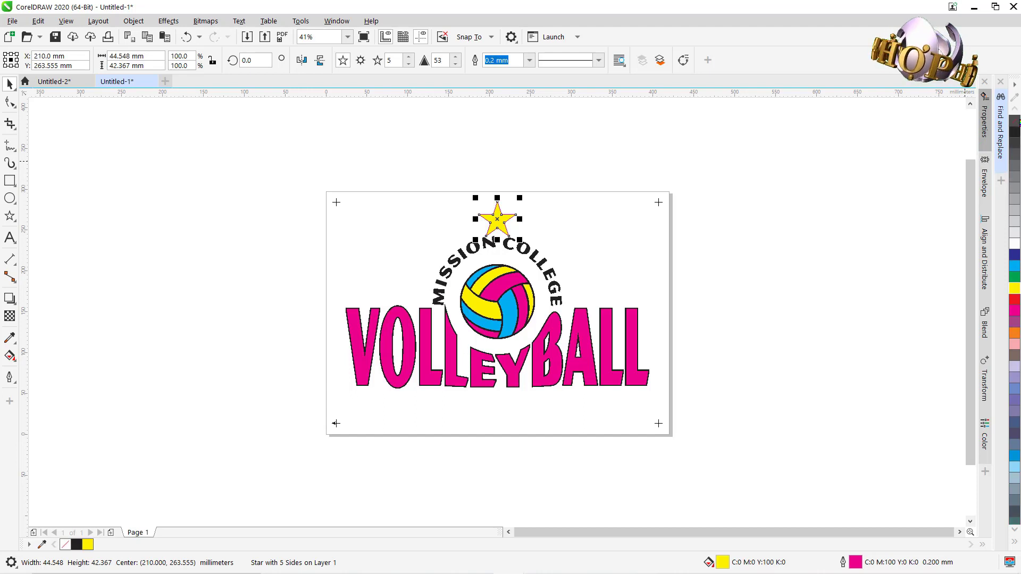
right_click(1016, 122)
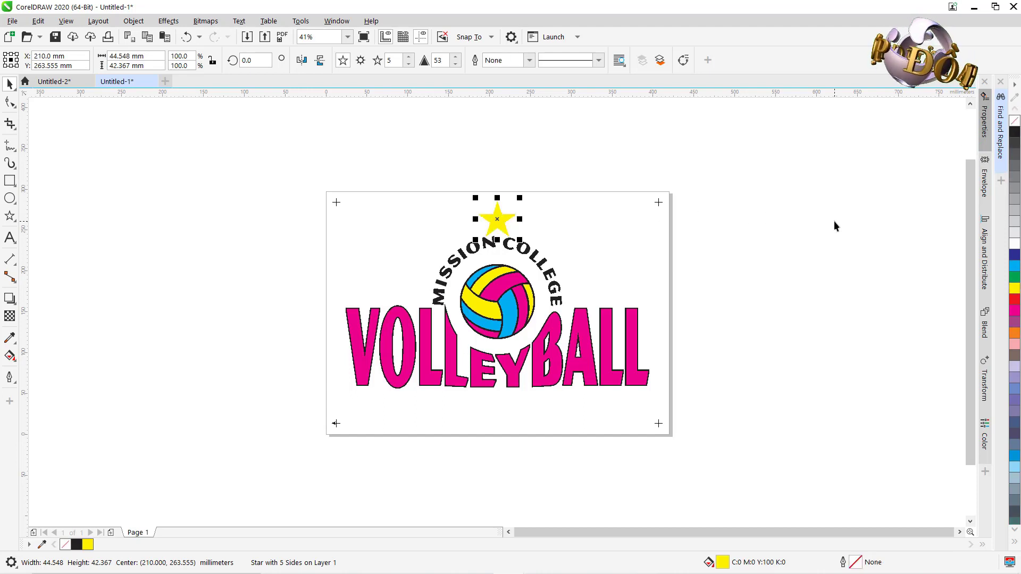
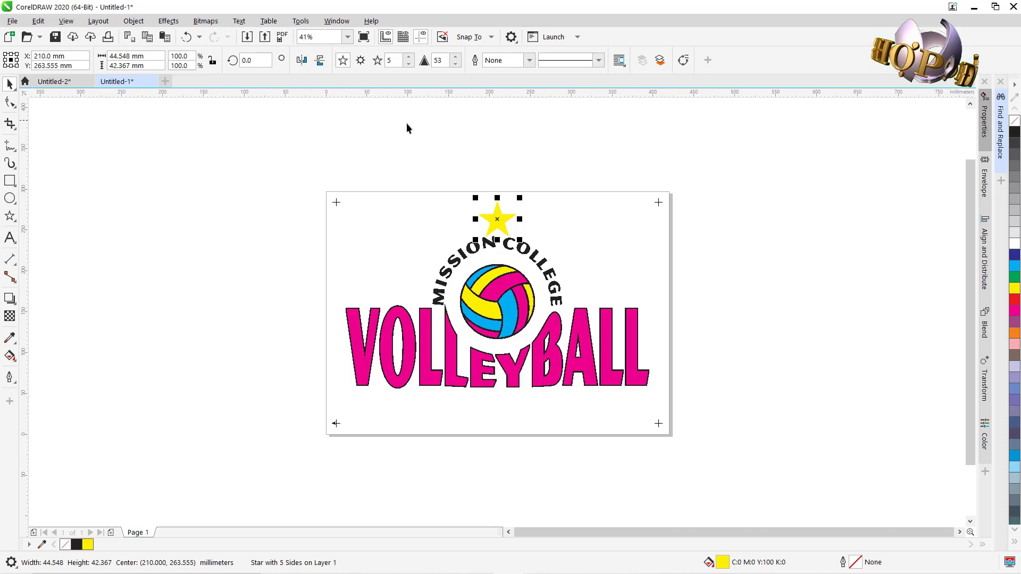
- Show the PANTONE solid coated spot palette from the Previous Version library, then collapse the palette manager
left_click(336, 21)
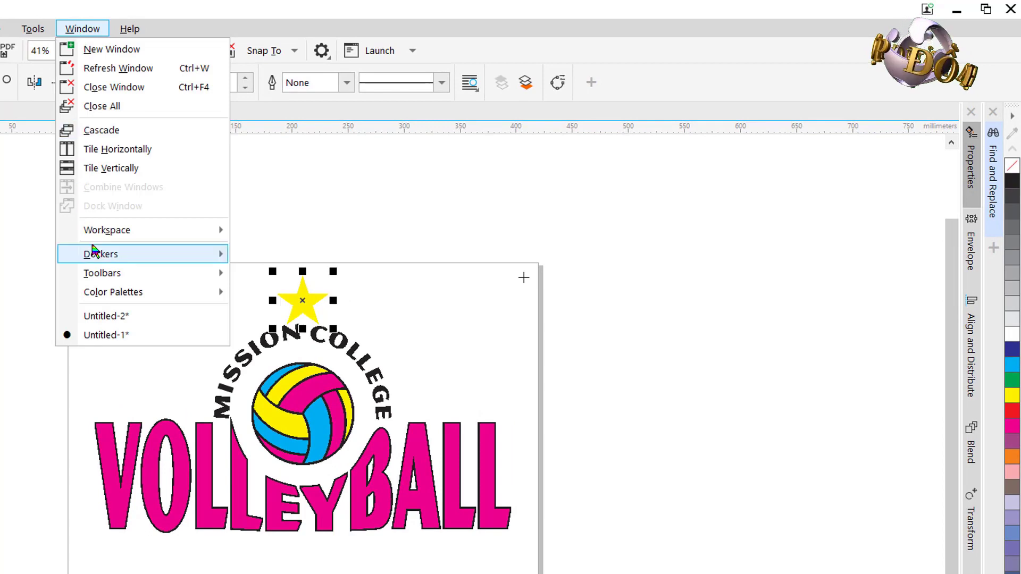
mouse_move(94, 256)
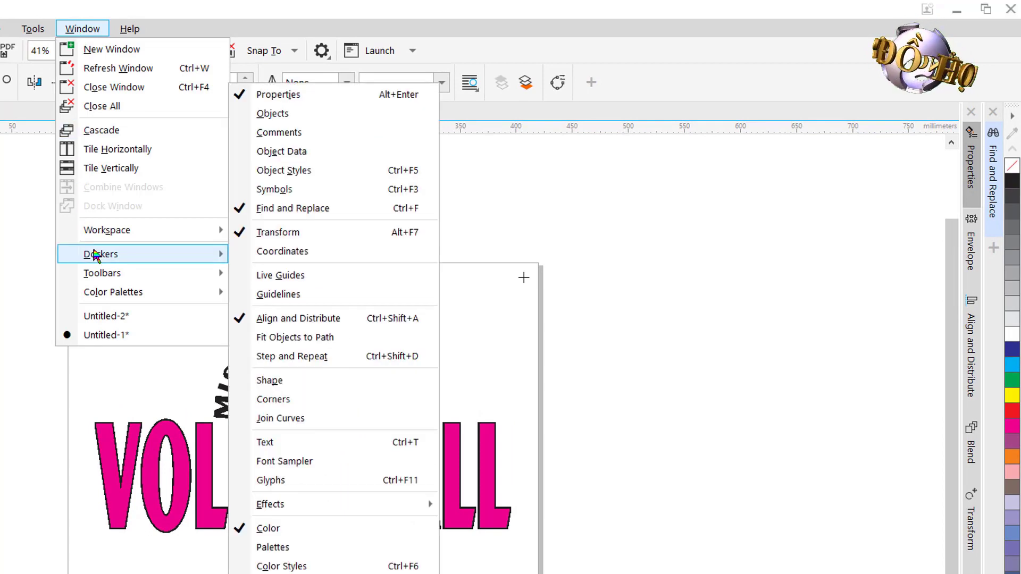
left_click(273, 546)
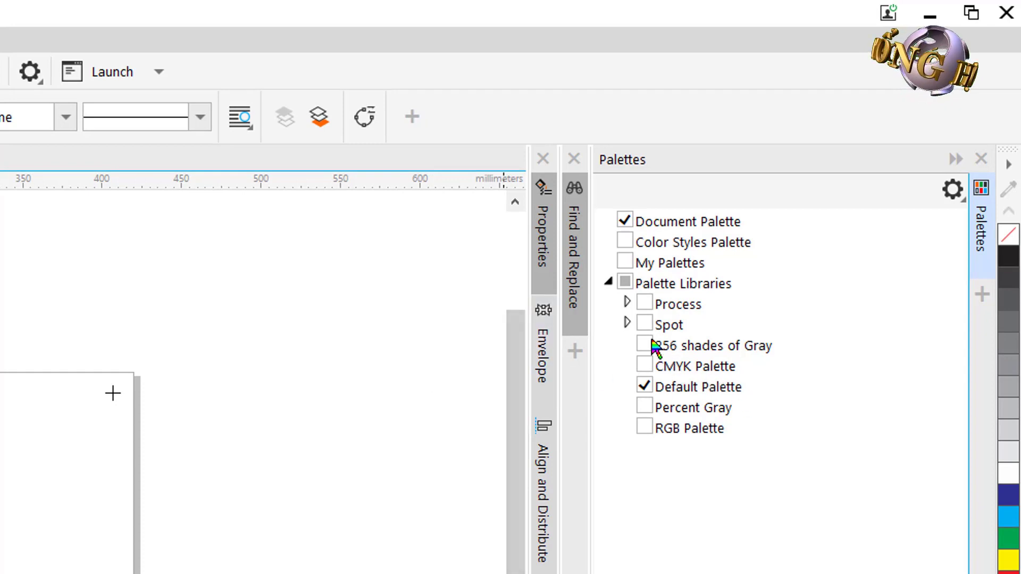
left_click(627, 323)
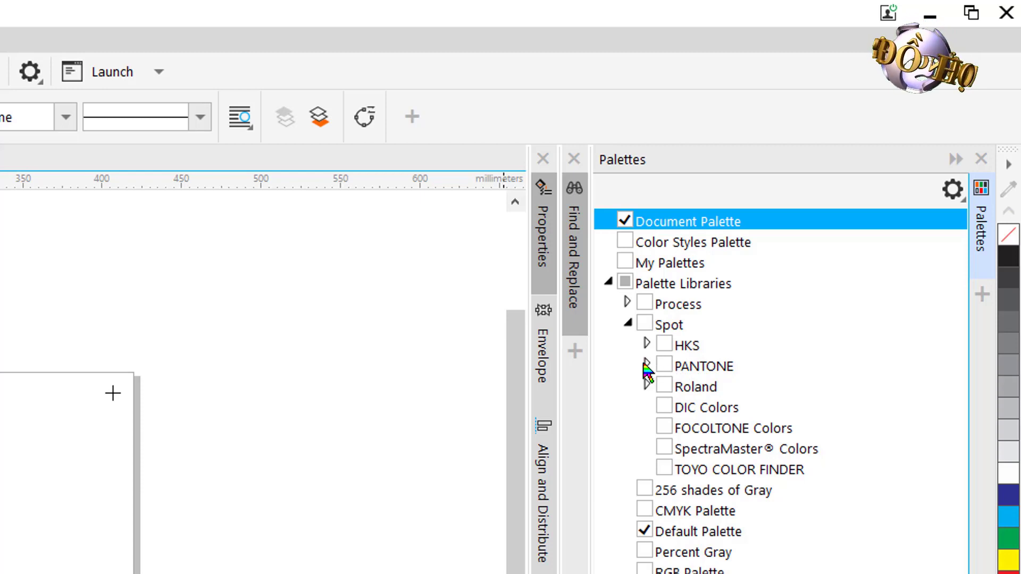
left_click(673, 339)
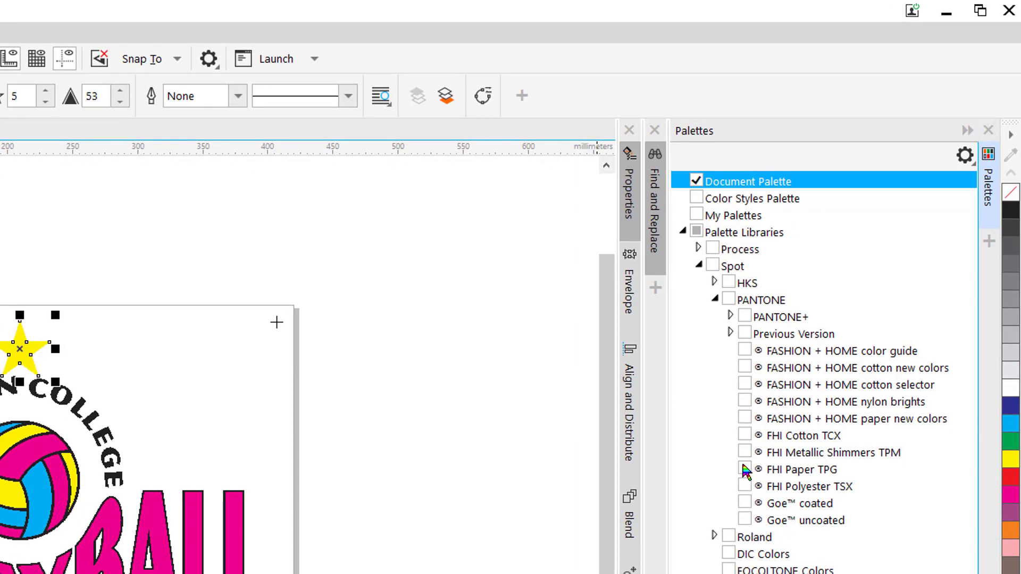
left_click(731, 333)
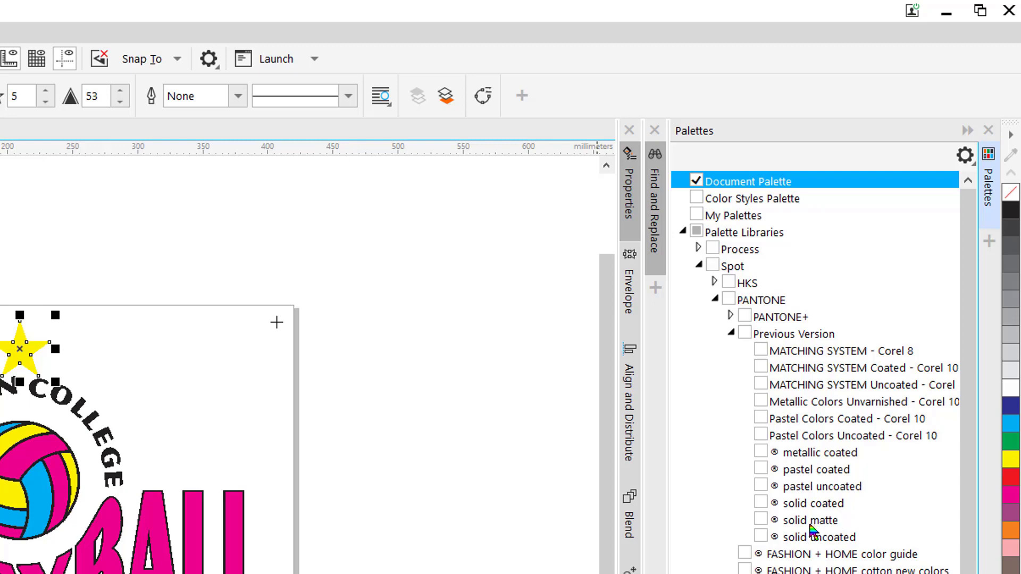
left_click(762, 503)
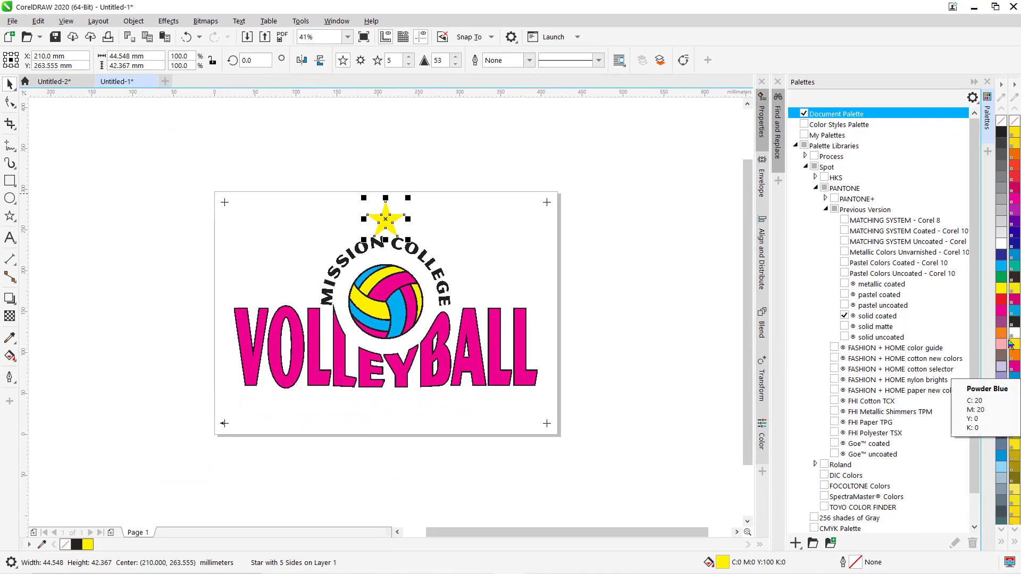
left_click(973, 82)
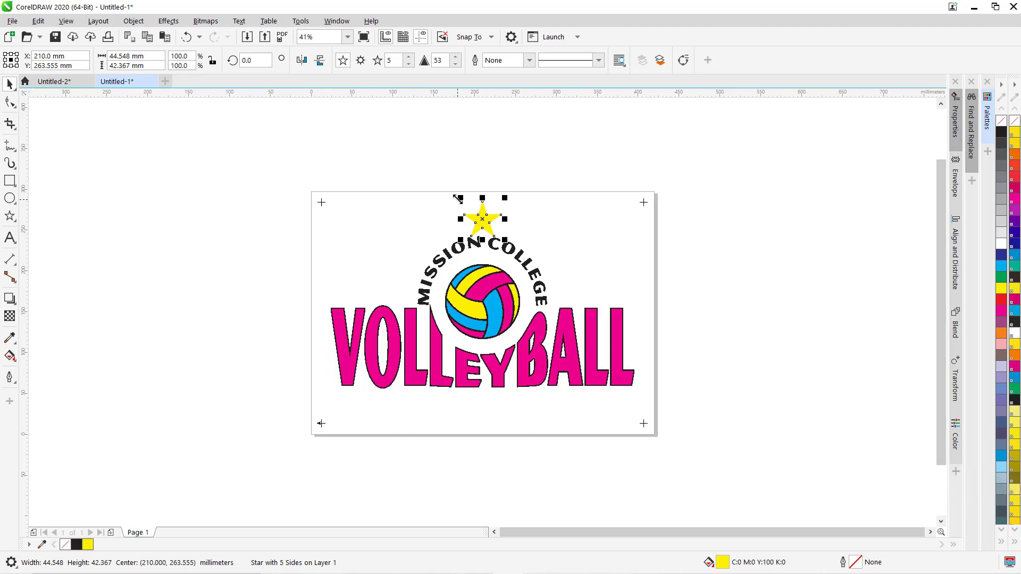
- Fill the star above the logo with the spot color PANTONE Yellow C
left_click(498, 186)
left_click(480, 215)
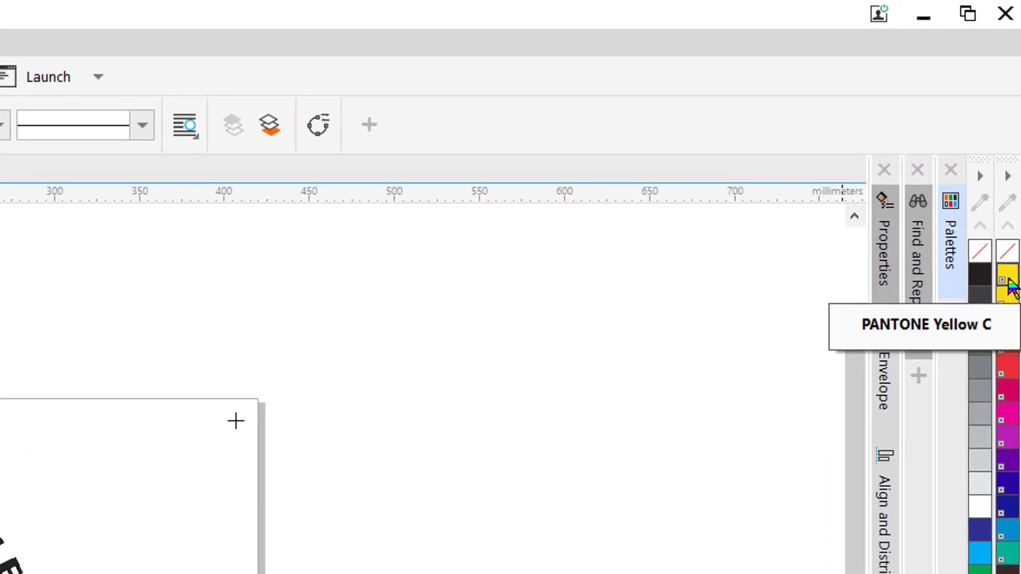
left_click(1008, 282)
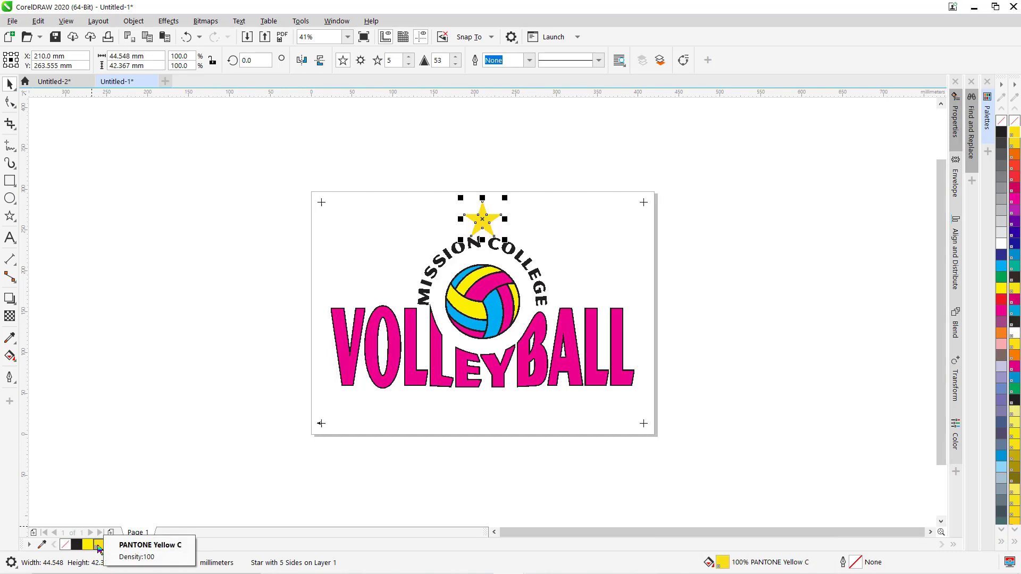
left_click(198, 364)
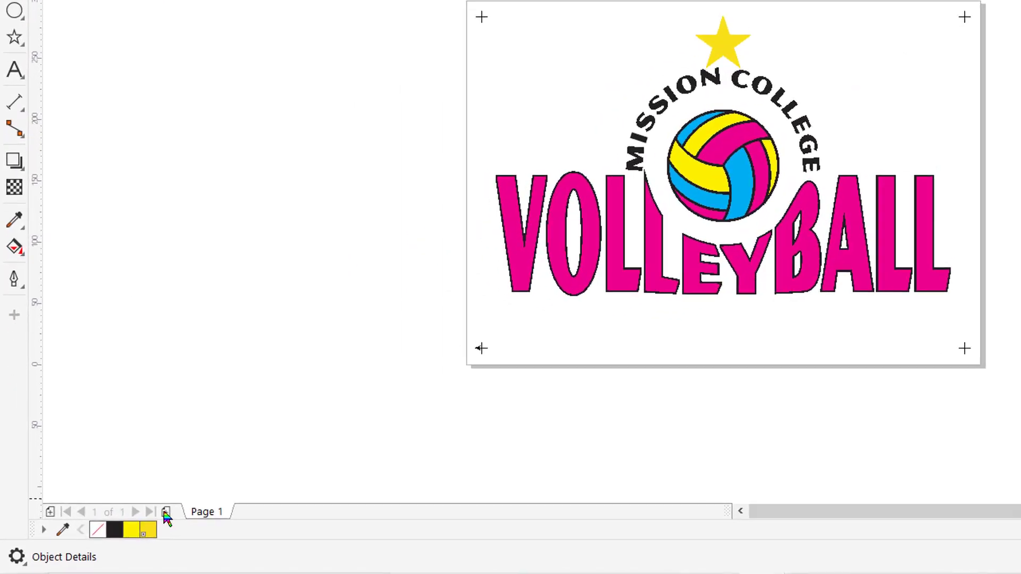
- Insert two new pages after Page 1 and copy all of the artwork on Page 1
left_click(111, 533)
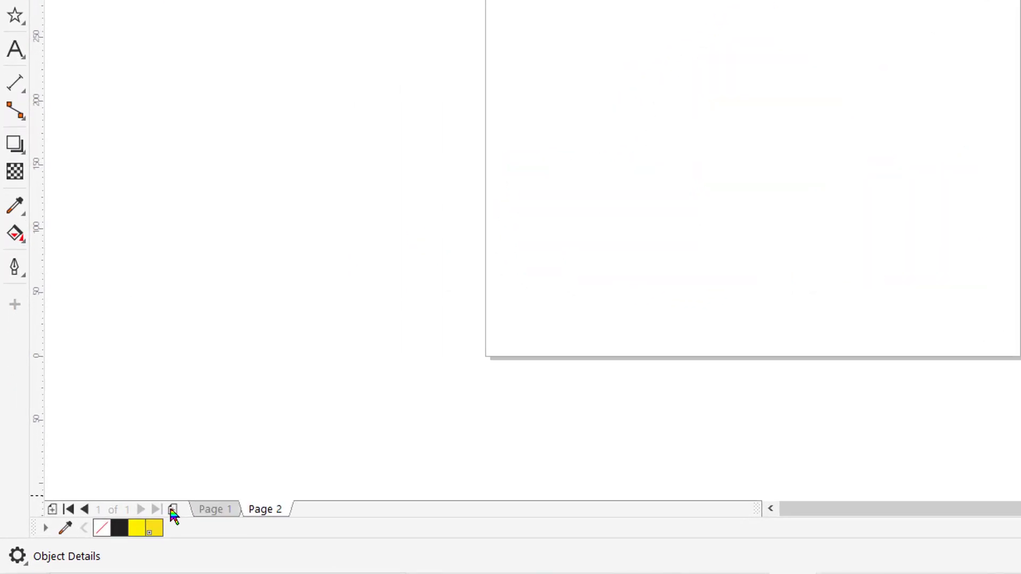
left_click(173, 510)
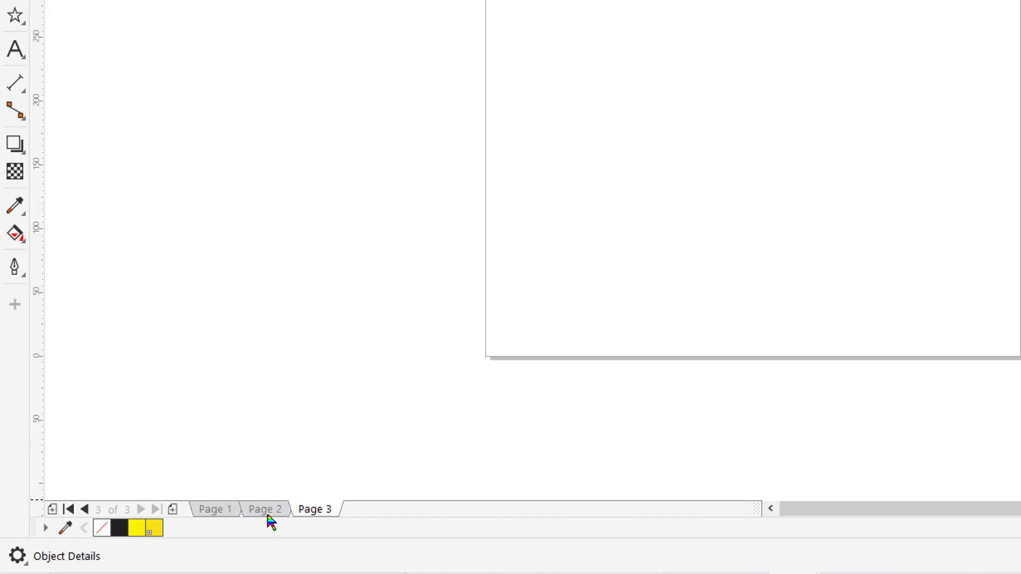
left_click(225, 512)
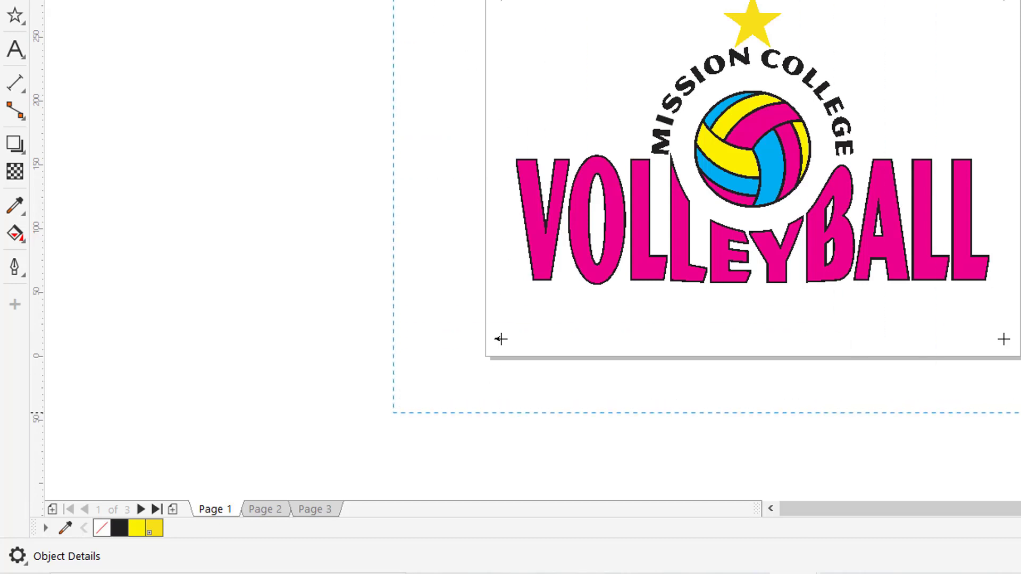
key("ctrl+a")
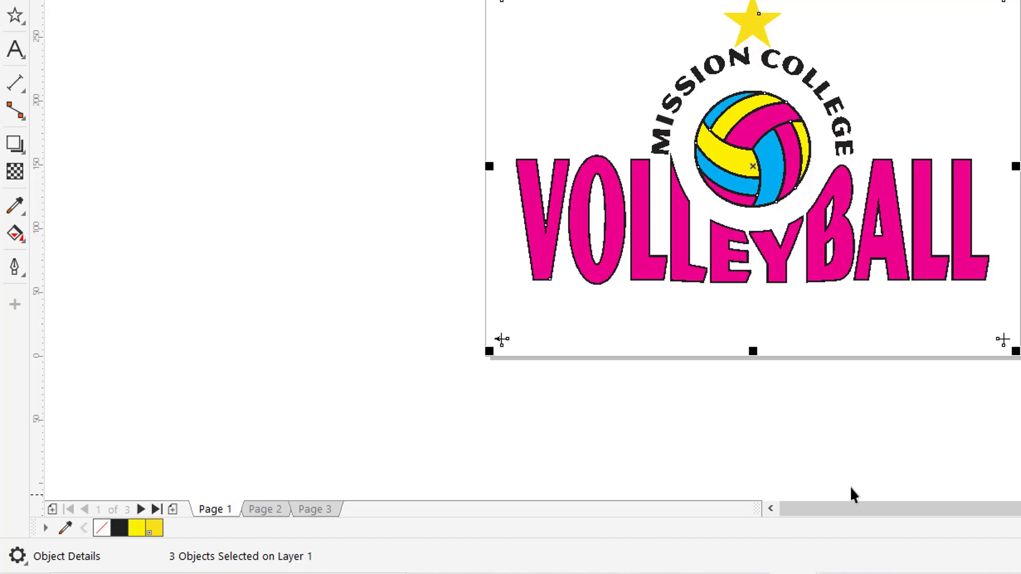
- Rename page 2 as "phá nên" and page 3 as "mau nhu"
left_click(264, 509)
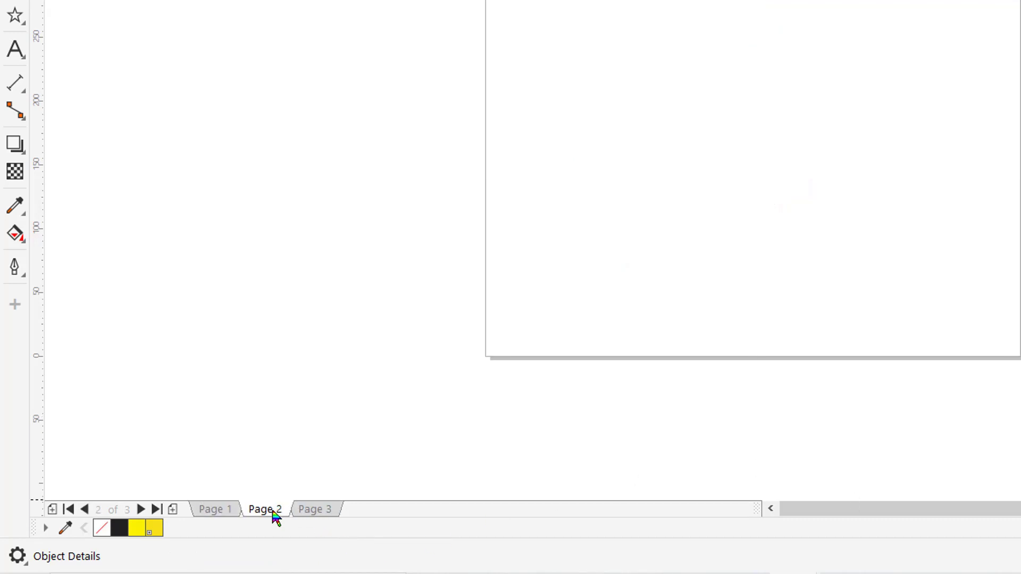
right_click(273, 512)
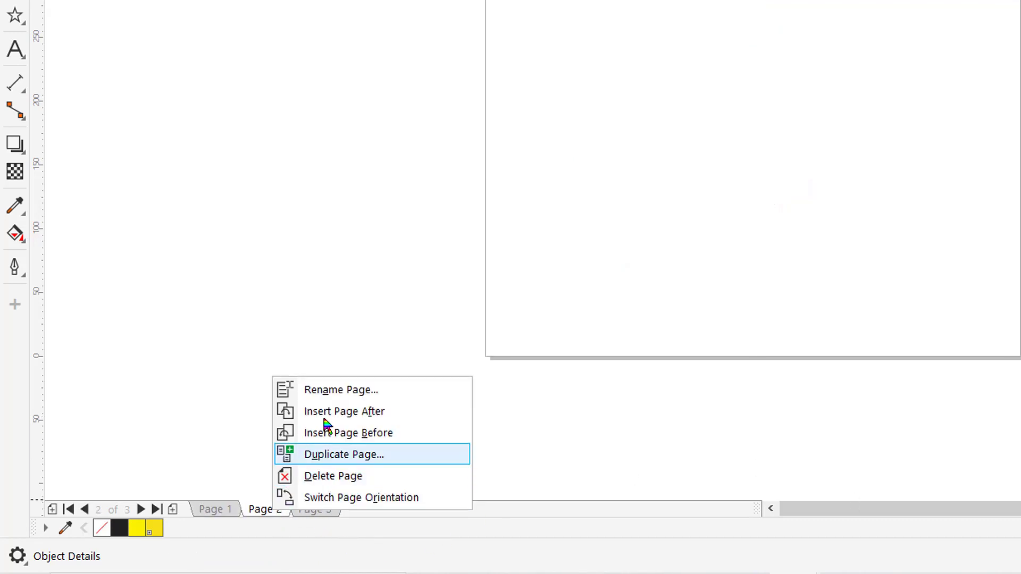
left_click(339, 391)
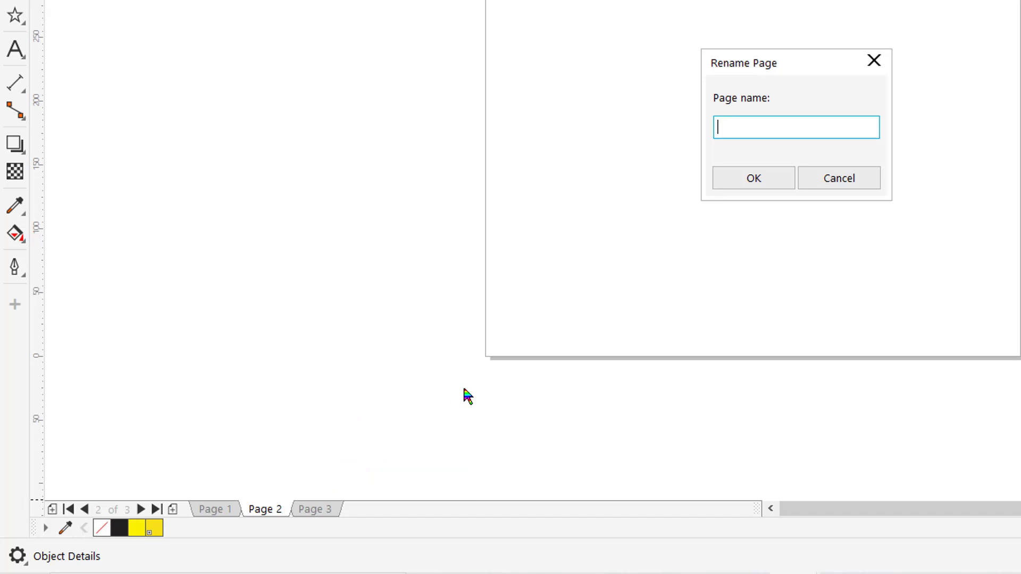
type("pha nên")
key("Return")
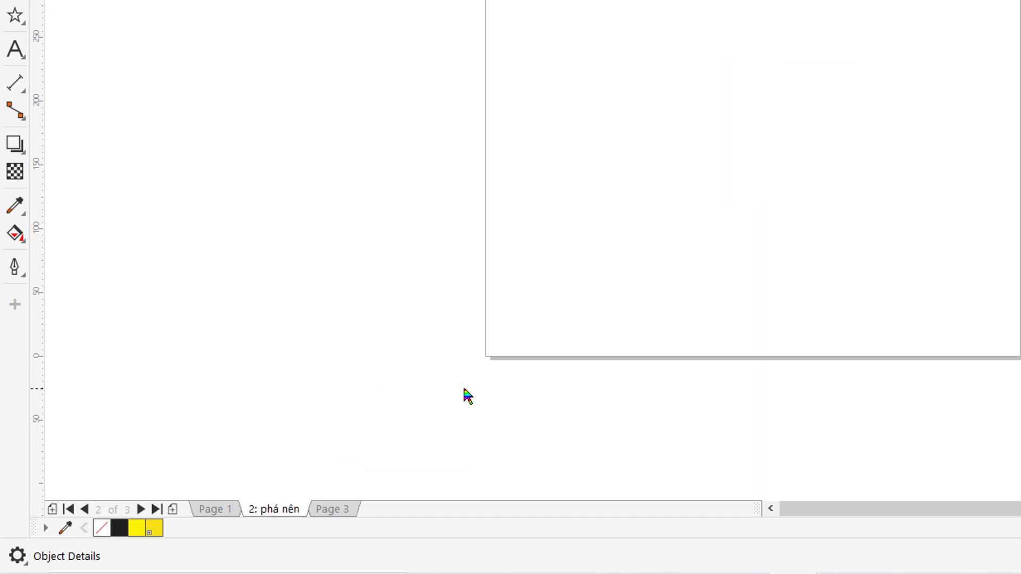
right_click(330, 511)
left_click(393, 386)
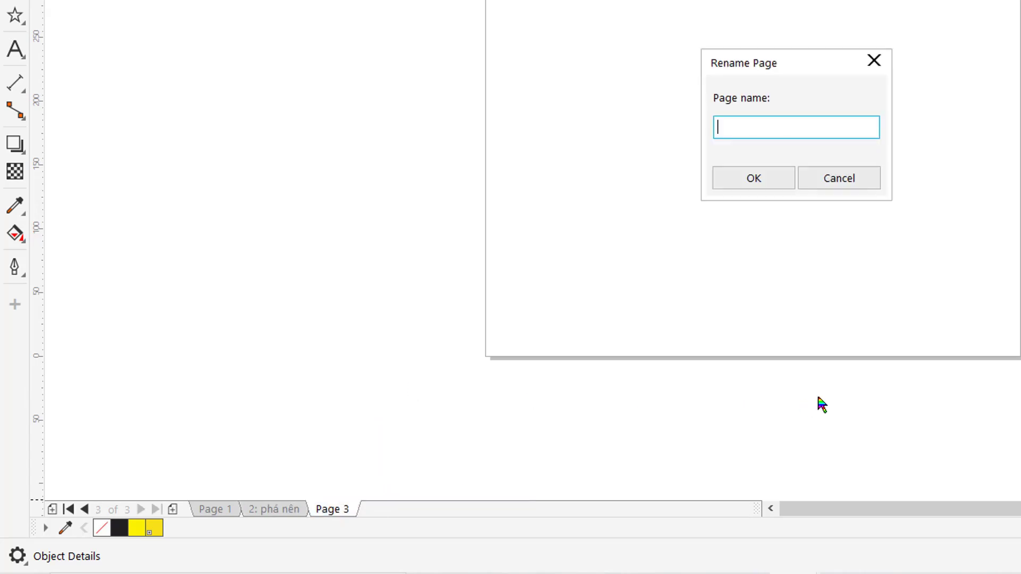
type("mau nhu")
key("Return")
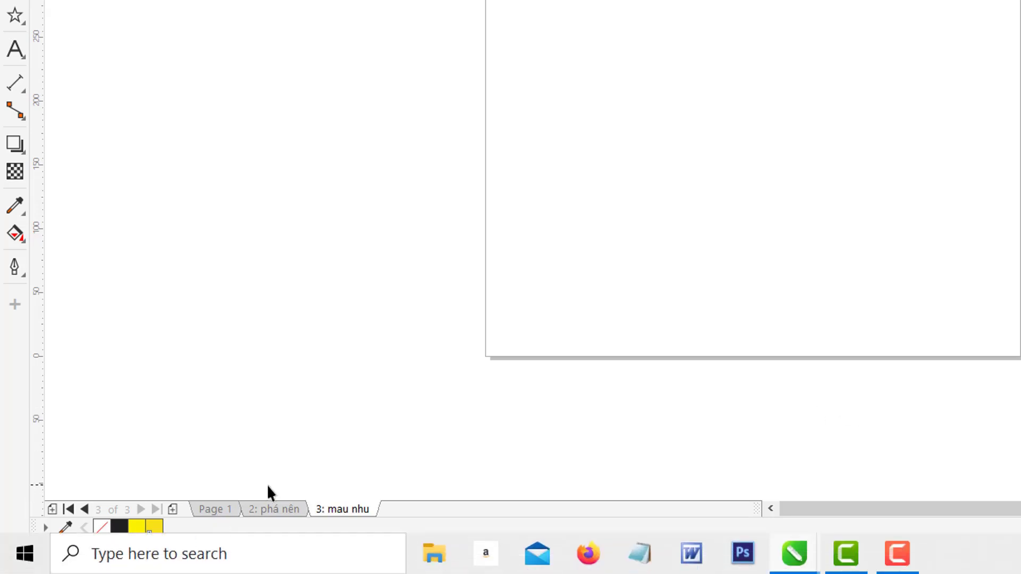
- Paste the copied logo, star and registration marks onto the "phá nên" page
left_click(274, 509)
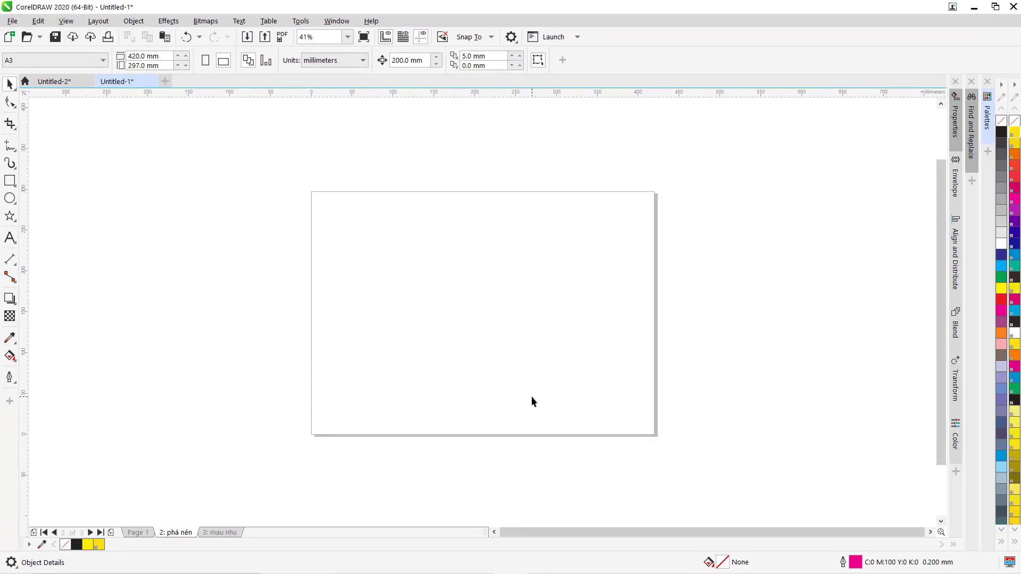
key("ctrl+v")
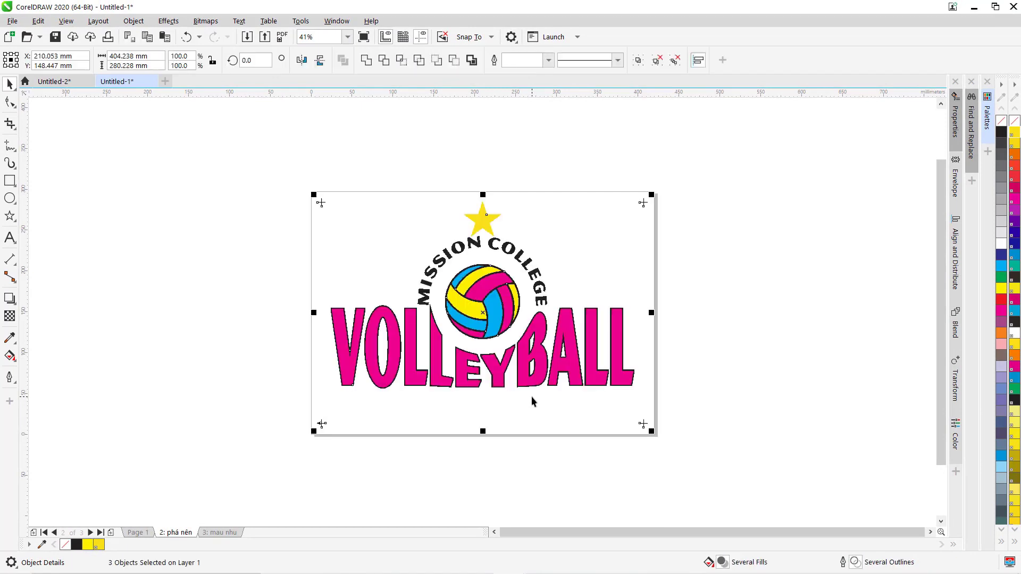
left_click(157, 321)
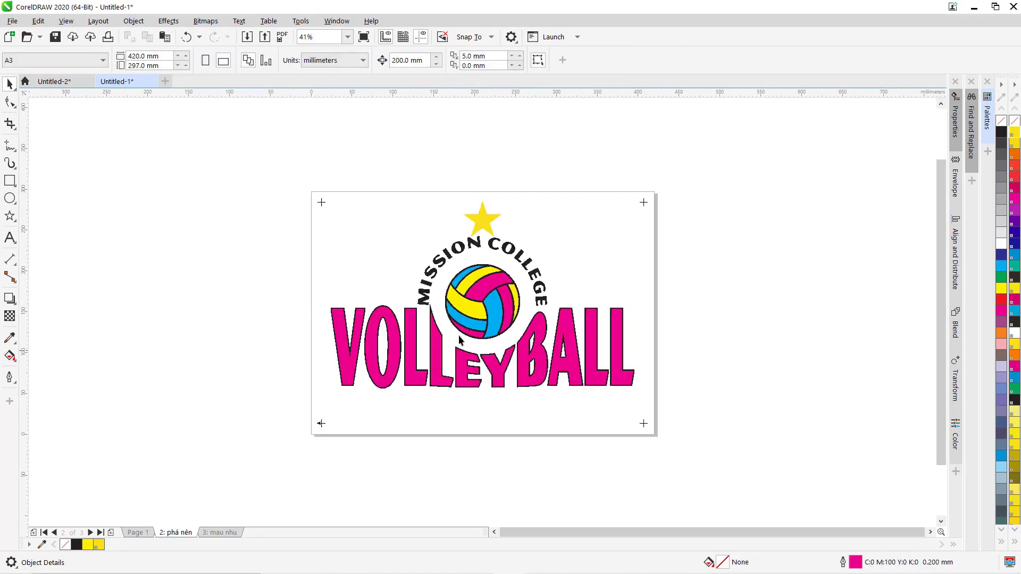
left_click_drag(268, 231, 696, 413)
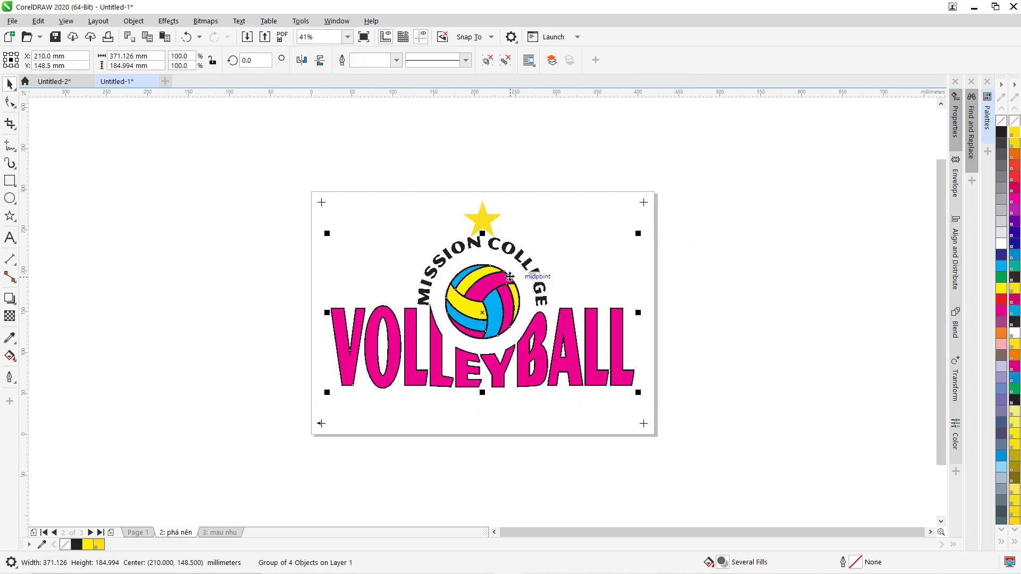
left_click(433, 165)
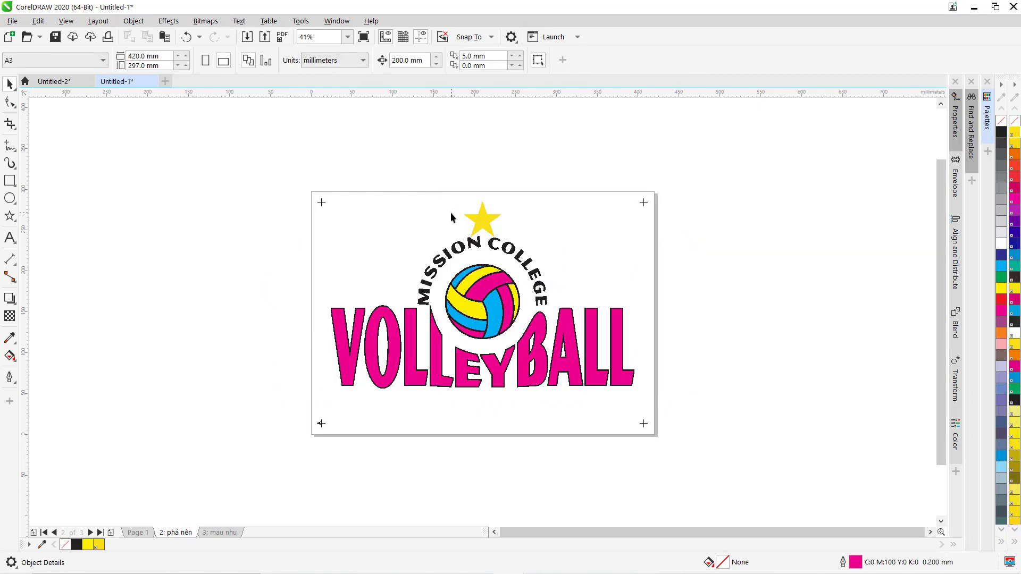
- Paste the copied artwork onto the "mau nhu" page and delete its volleyball logo group, keeping the star and registration marks
left_click(220, 533)
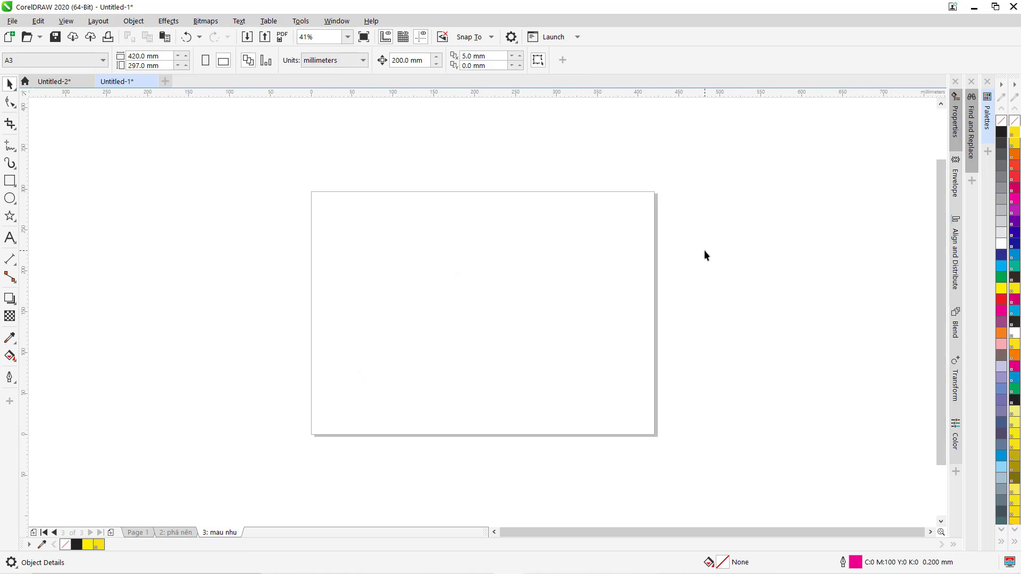
key("ctrl+v")
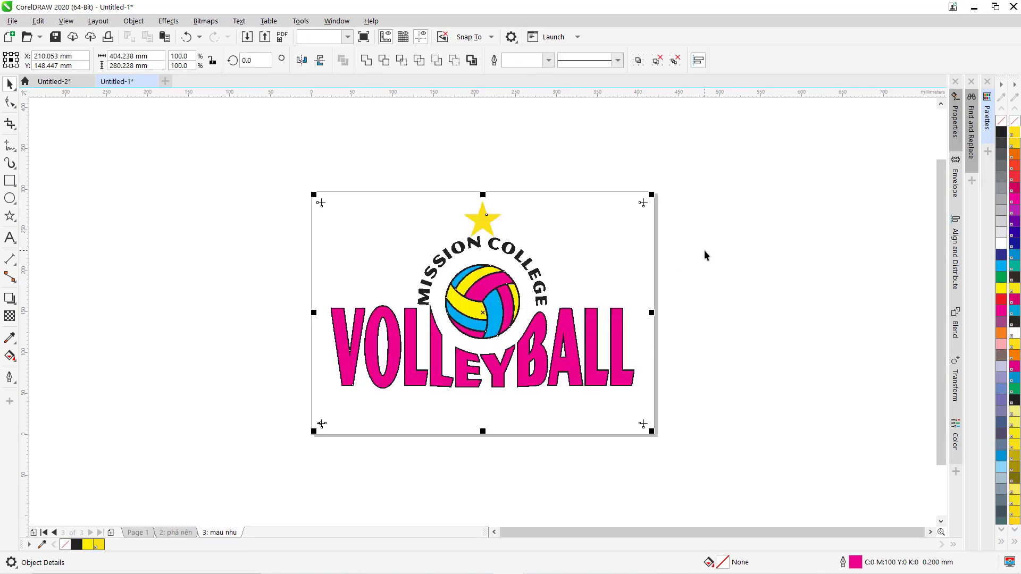
left_click(407, 173)
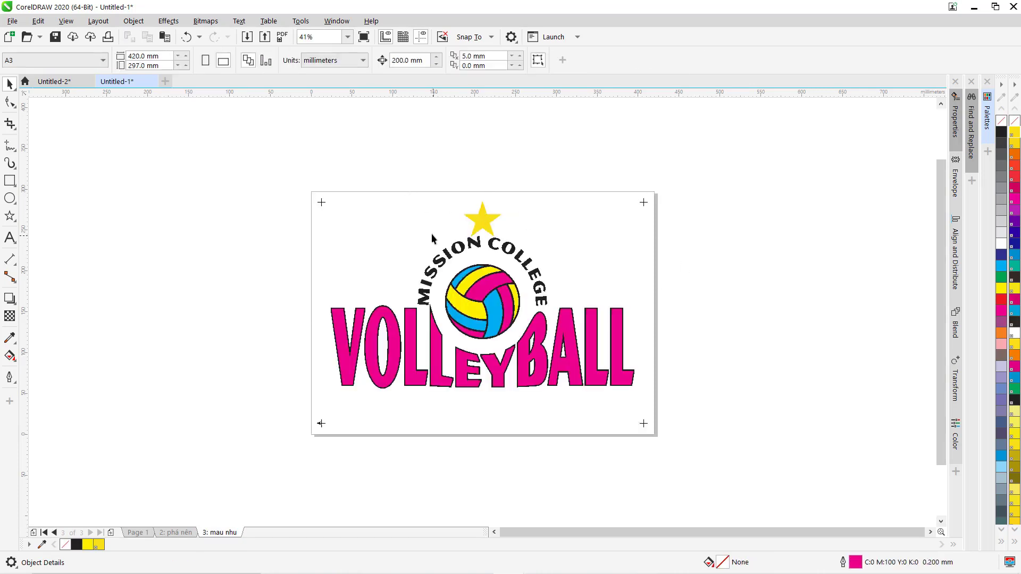
left_click(475, 226)
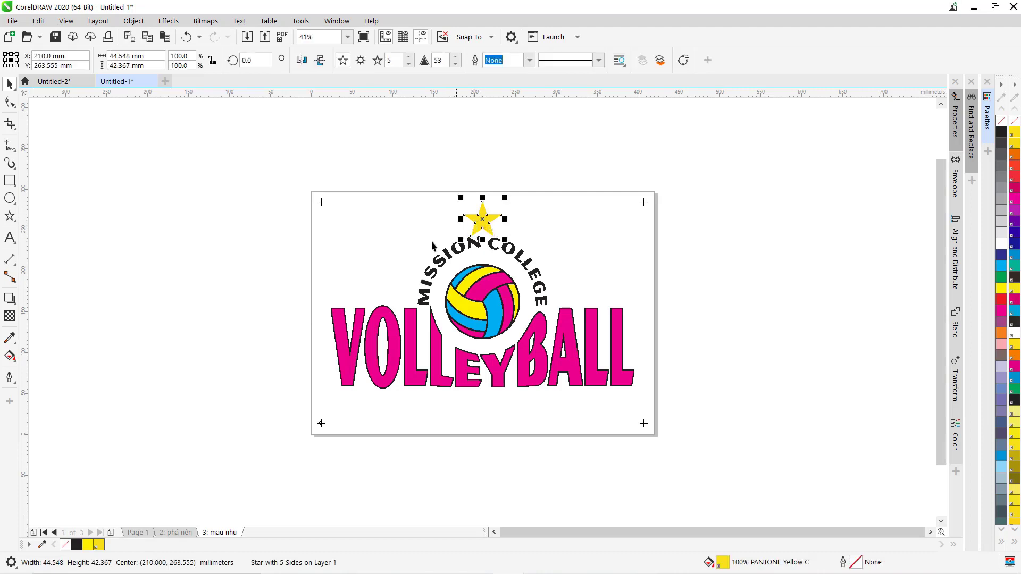
left_click_drag(292, 229, 650, 395)
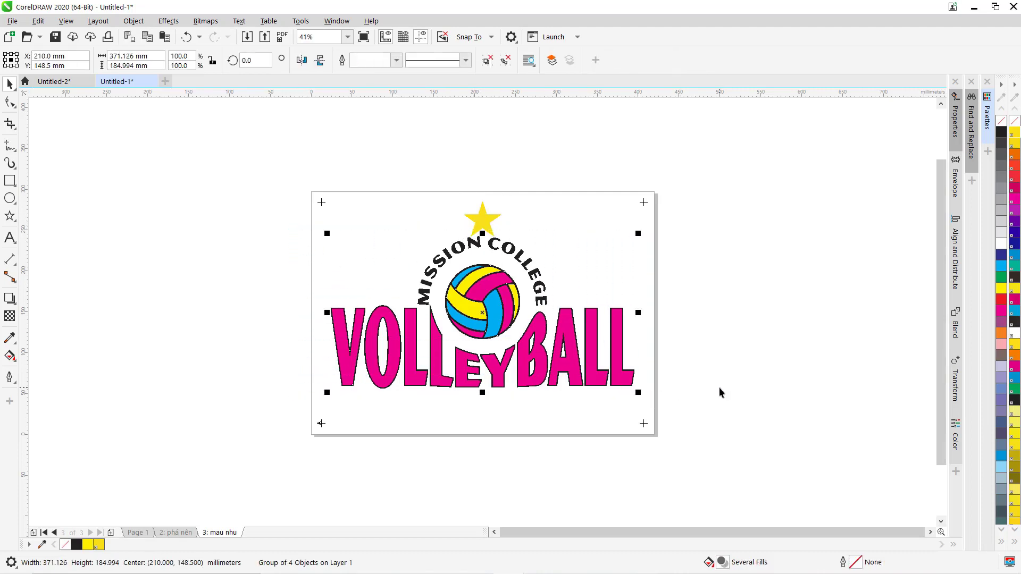
key("Delete")
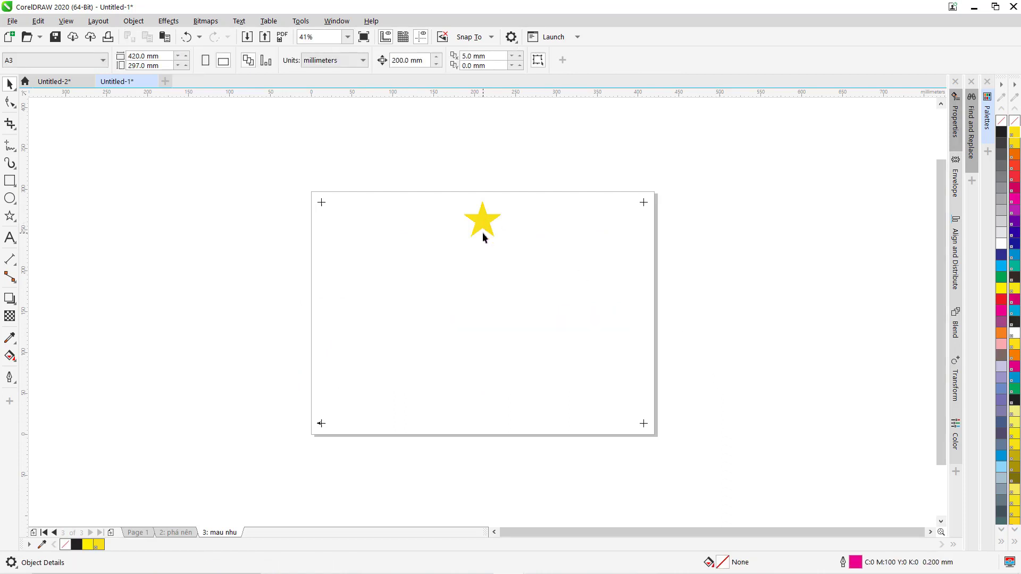
- Set the outline color of the registration marks on the "mau nhu" page to PANTONE Yellow C
left_click(320, 202)
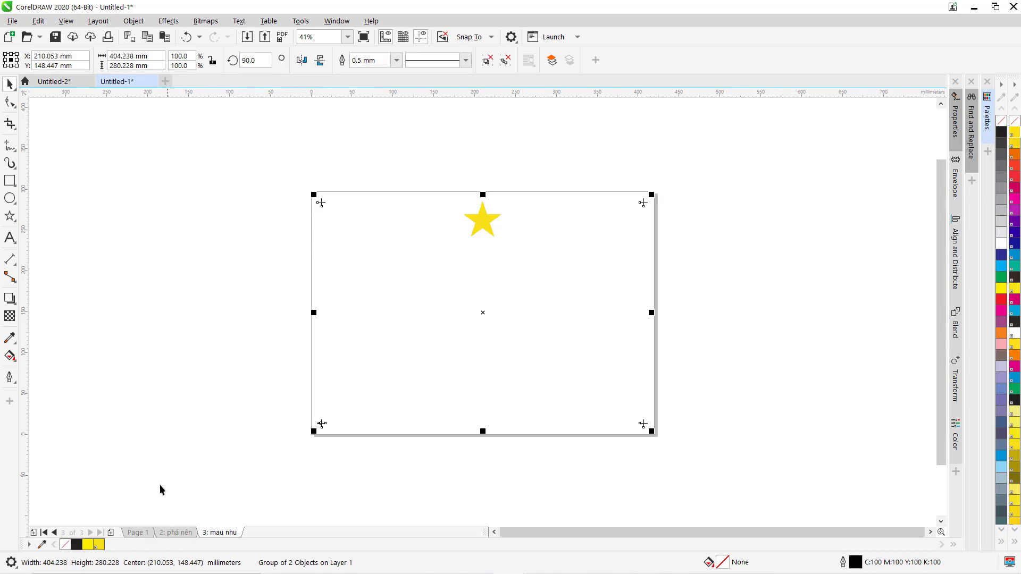
right_click(101, 547)
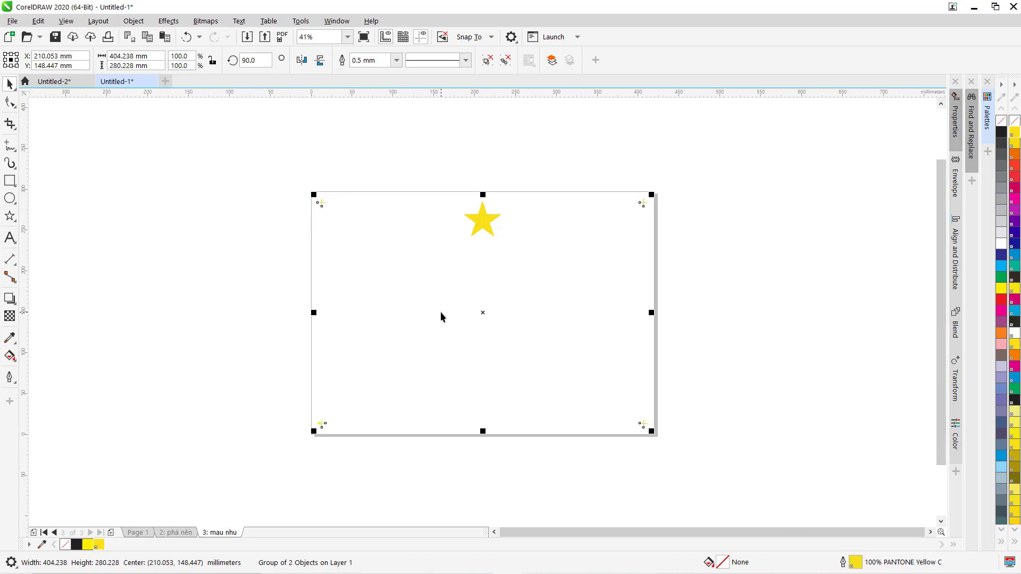
left_click(278, 218)
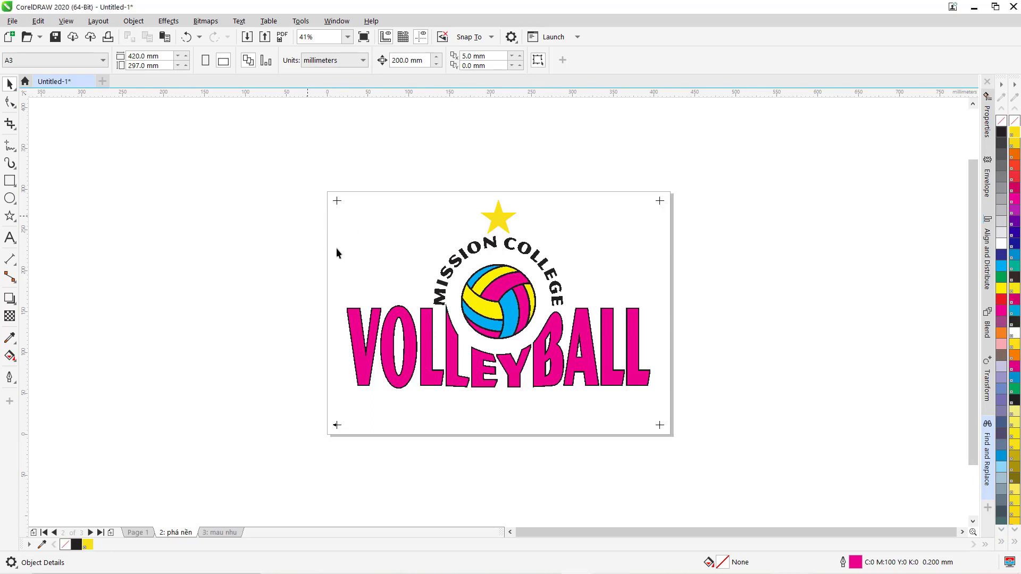
- Fill the volleyball logo and the star on page 2 with PANTONE Black C
left_click_drag(308, 216, 677, 408)
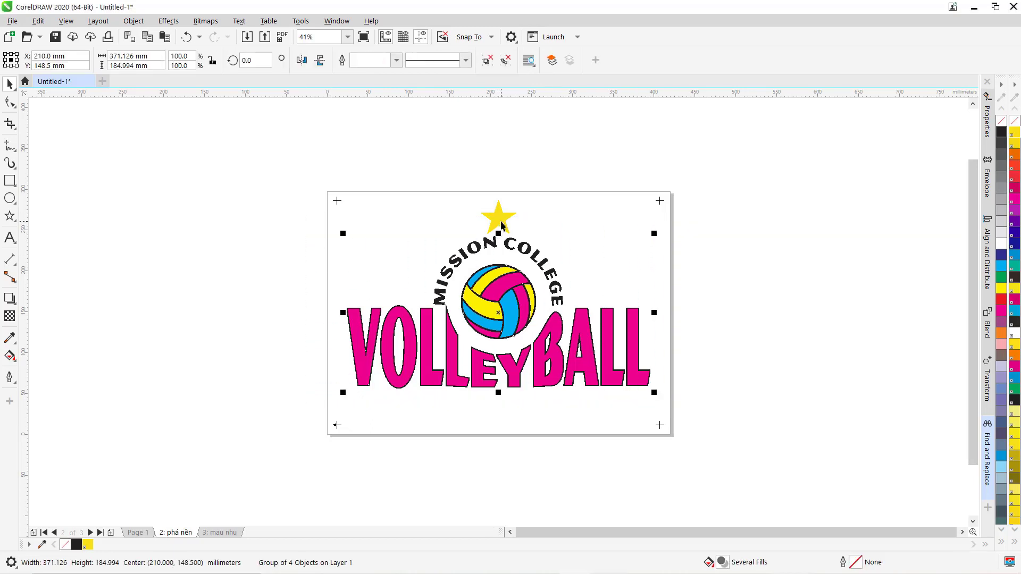
left_click(501, 224, "shift")
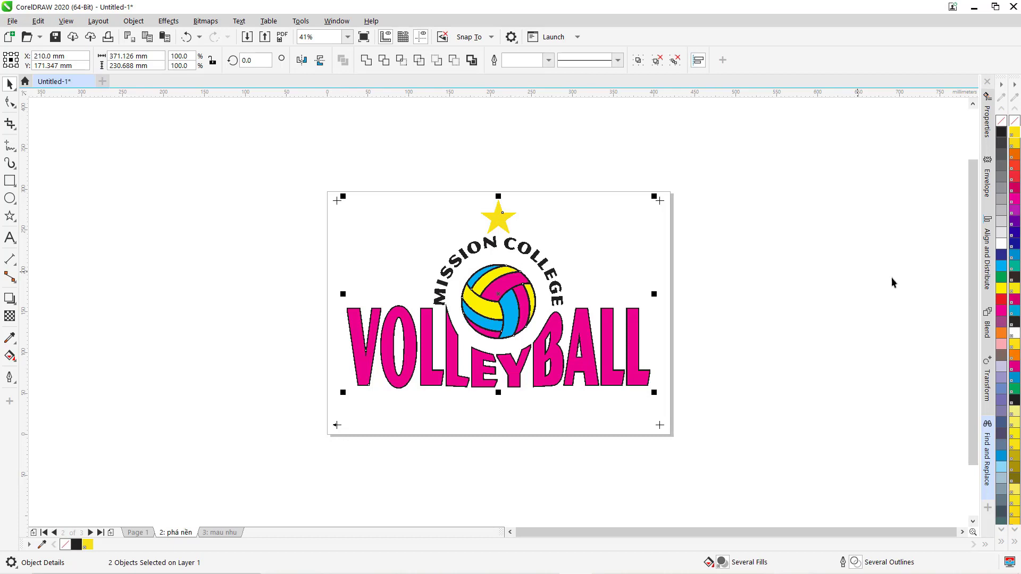
left_click(1015, 280)
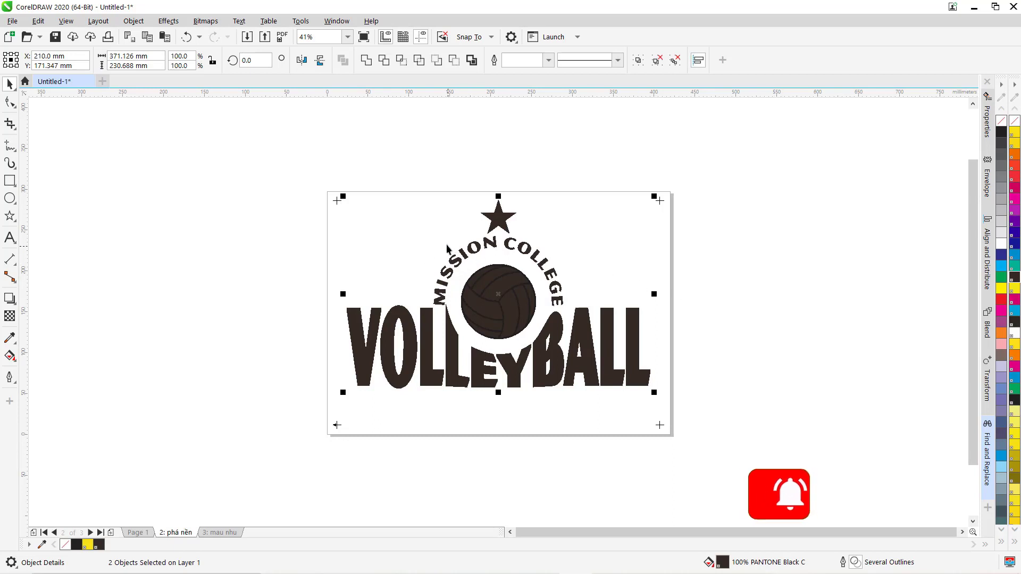
left_click(435, 153)
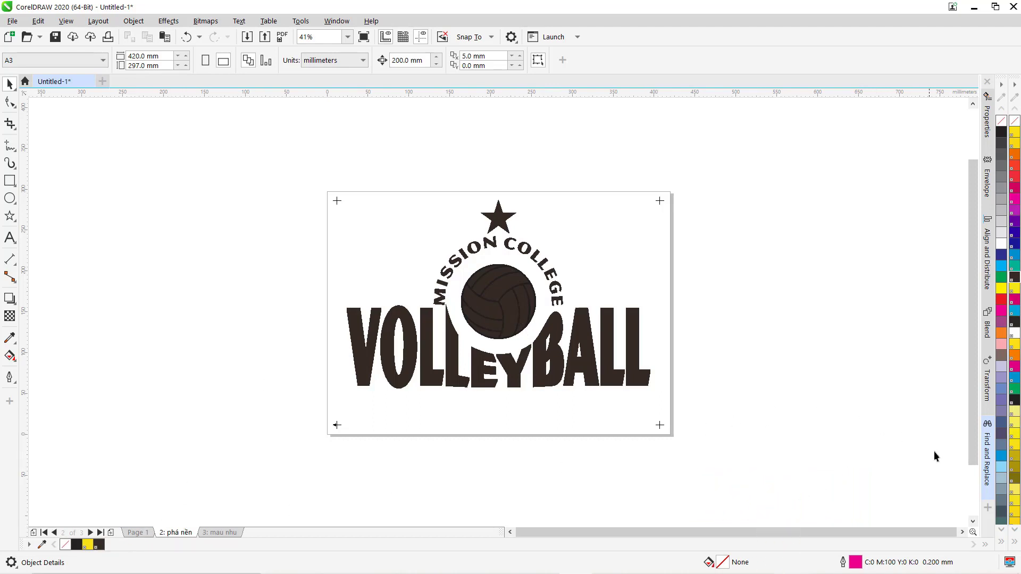
- Set up an object color replacement that searches for CMYK black with K at 100
left_click_drag(988, 452, 986, 443)
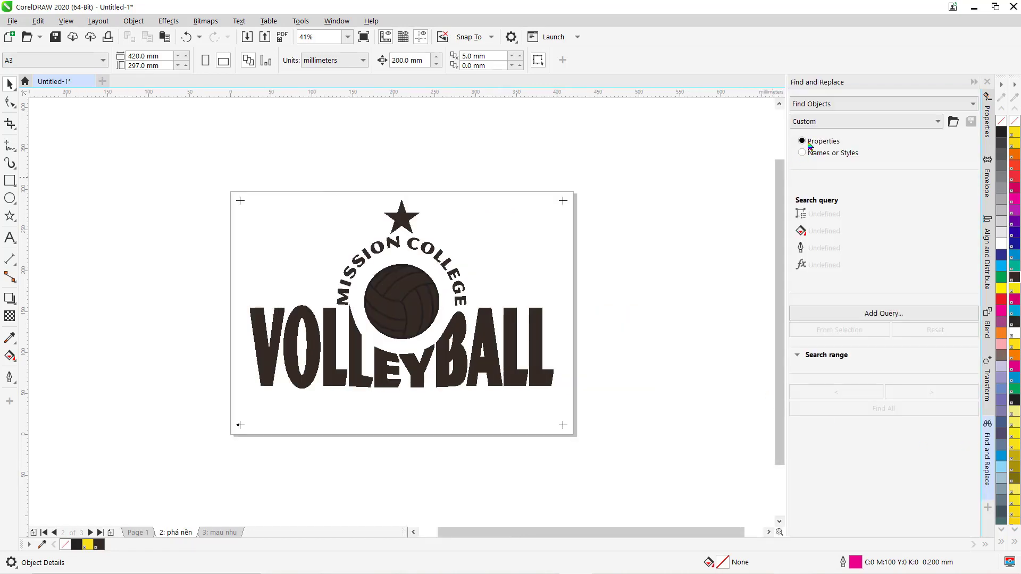
left_click(952, 109)
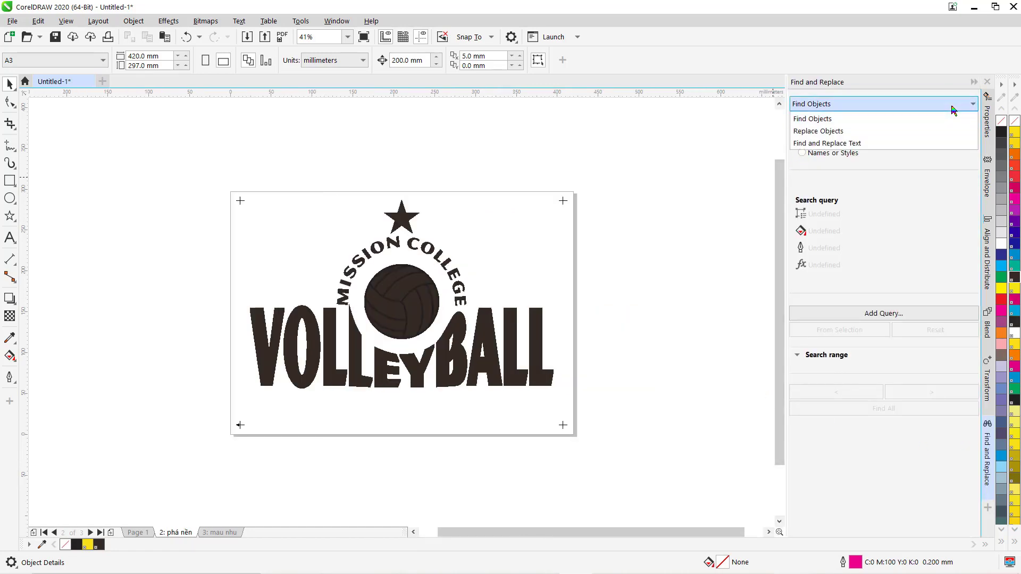
left_click(818, 131)
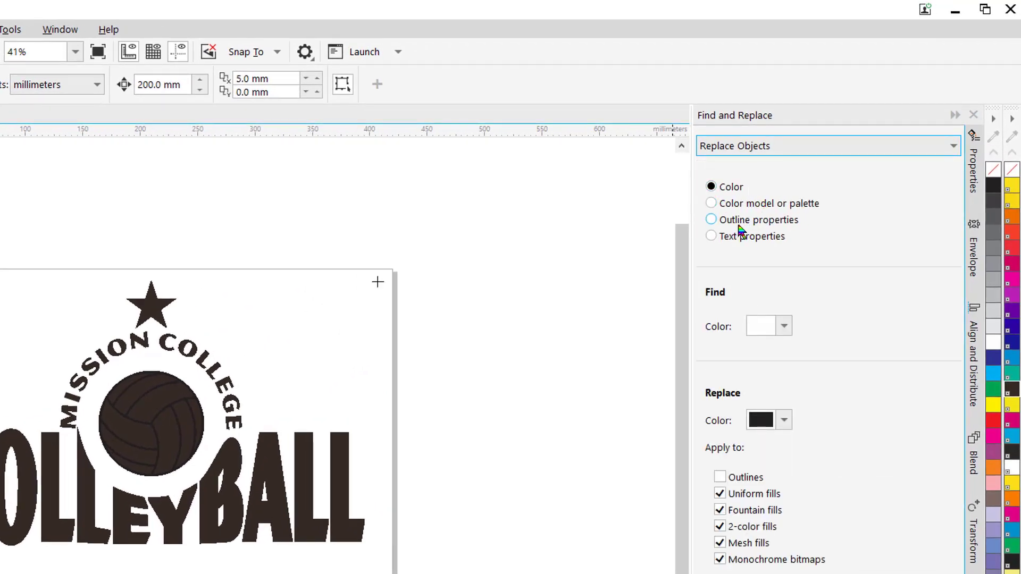
left_click(712, 220)
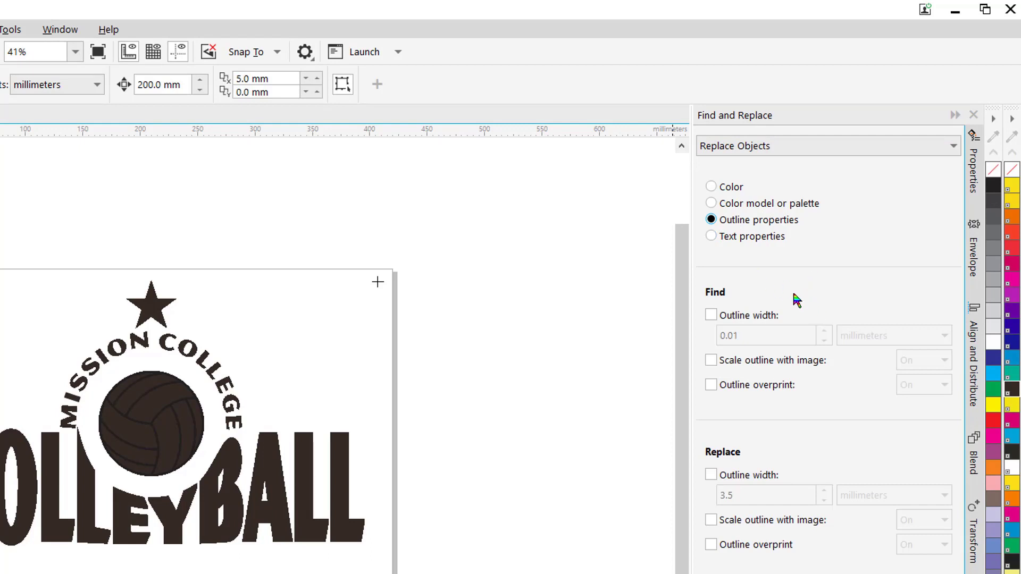
left_click(712, 188)
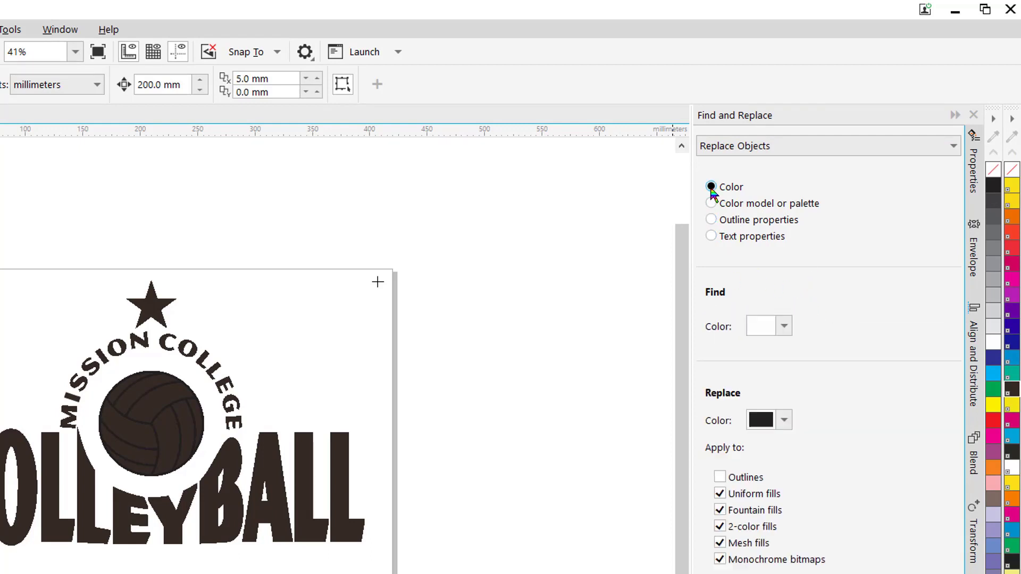
left_click(787, 326)
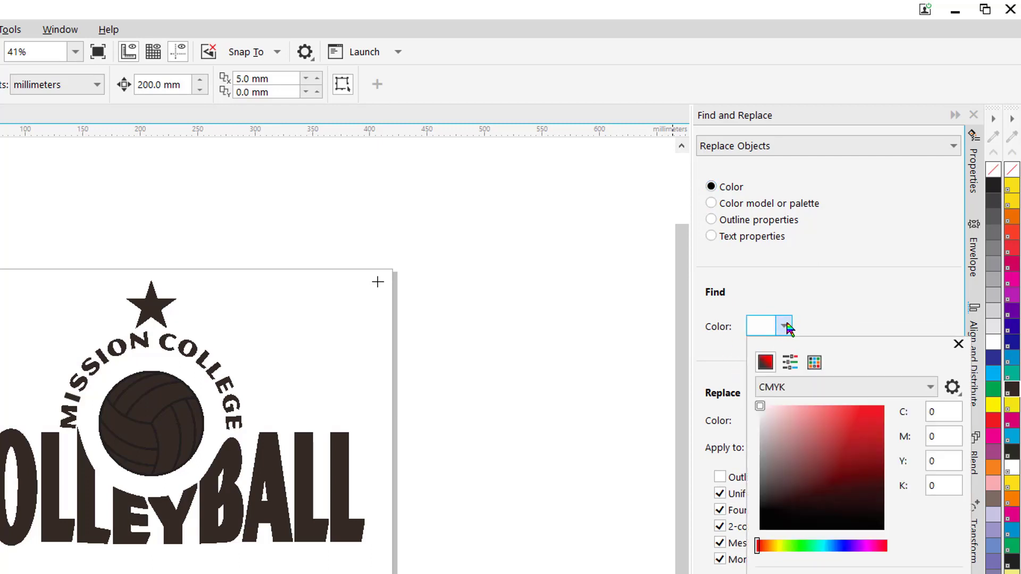
left_click(940, 492)
double_click(939, 485)
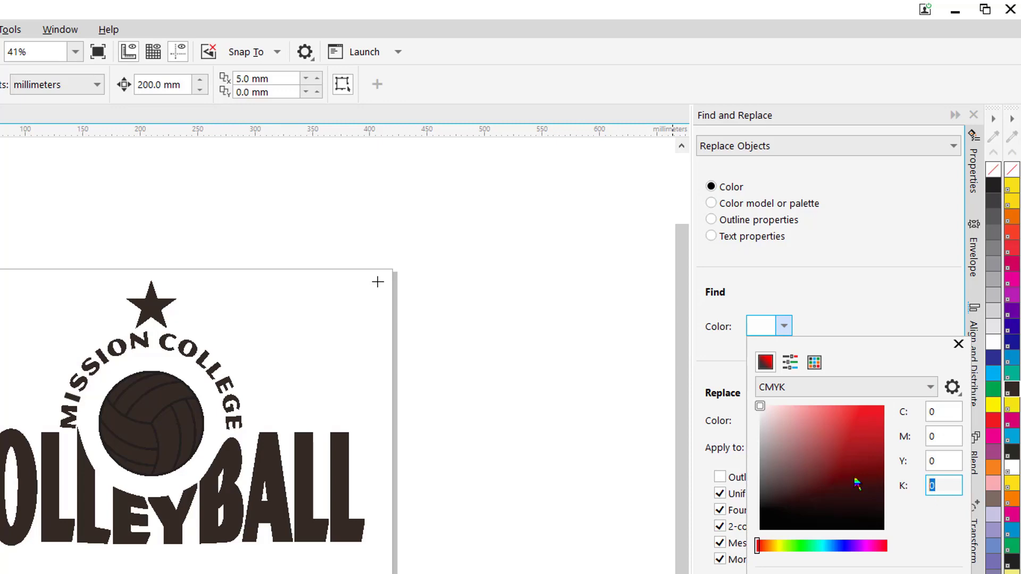
type("100")
left_click(851, 301)
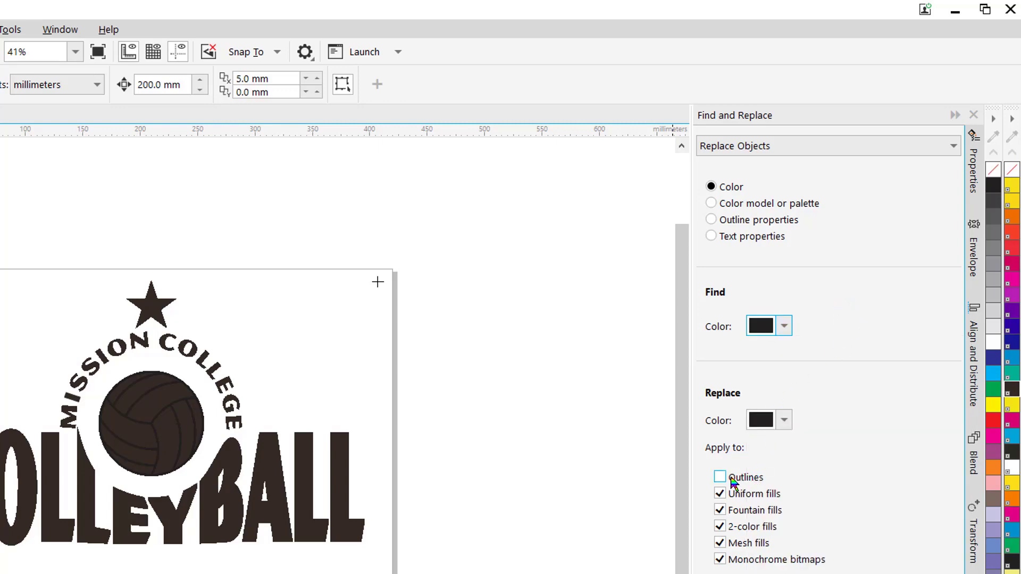
- Restrict the color replacement to outlines, excluding uniform, fountain, 2-color and mesh fills and monochrome bitmaps
left_click(720, 494)
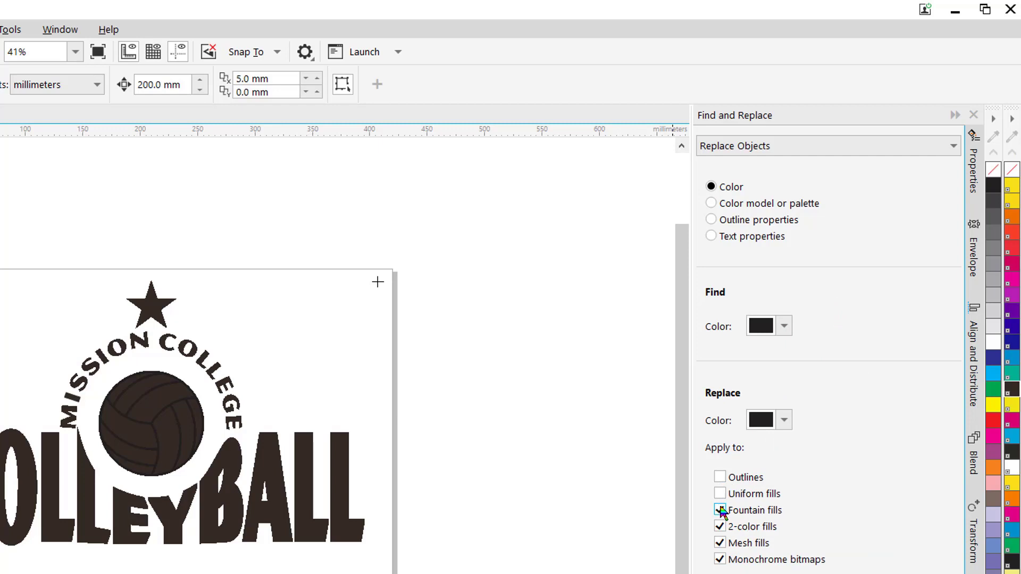
left_click(720, 510)
left_click(721, 526)
left_click(720, 543)
left_click(720, 559)
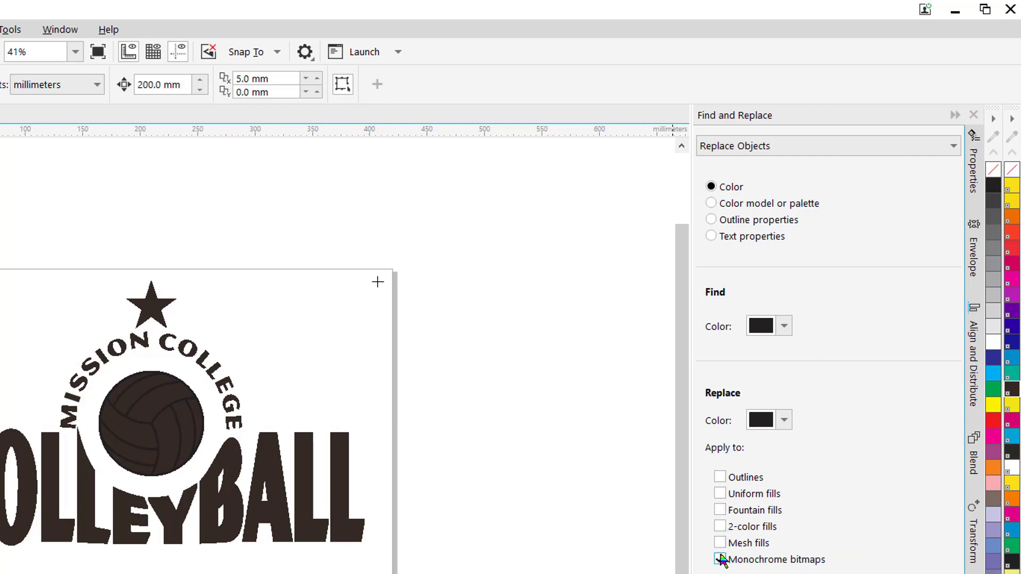
left_click(720, 478)
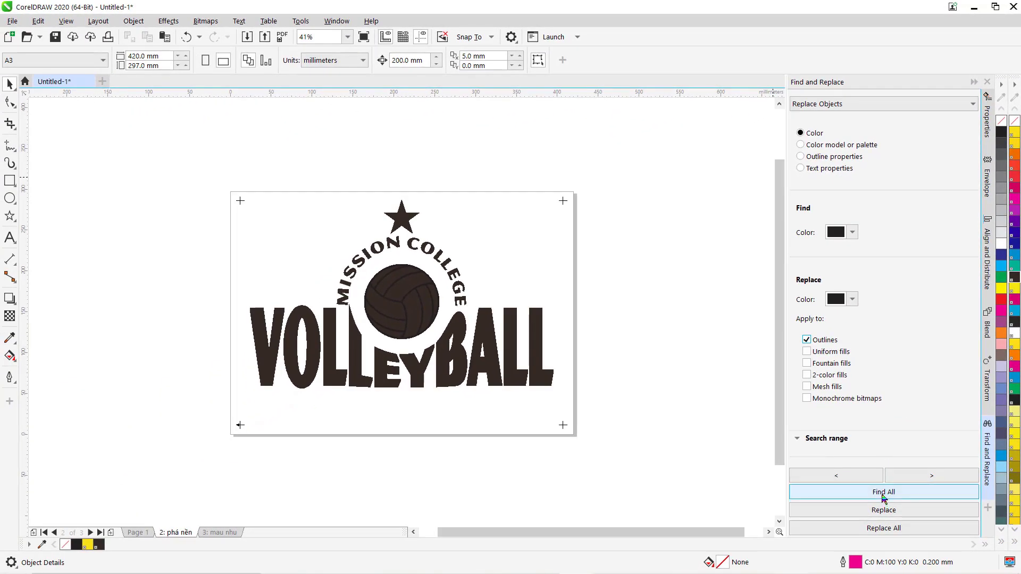
- Find all objects with K100 black outlines on the "phá nền" page and set their outline color to PANTONE Black C
left_click(884, 496)
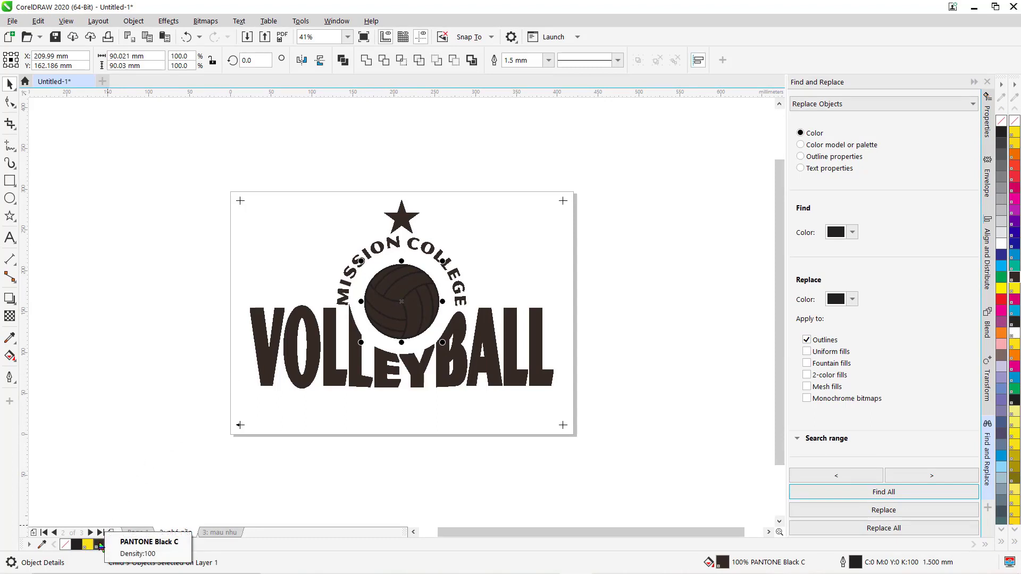
right_click(100, 546)
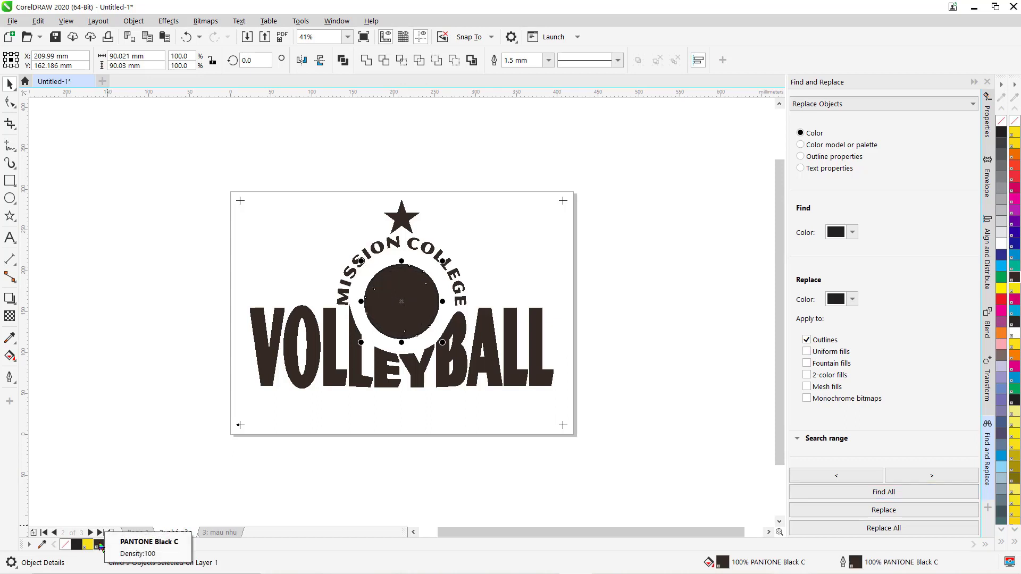
left_click(974, 83)
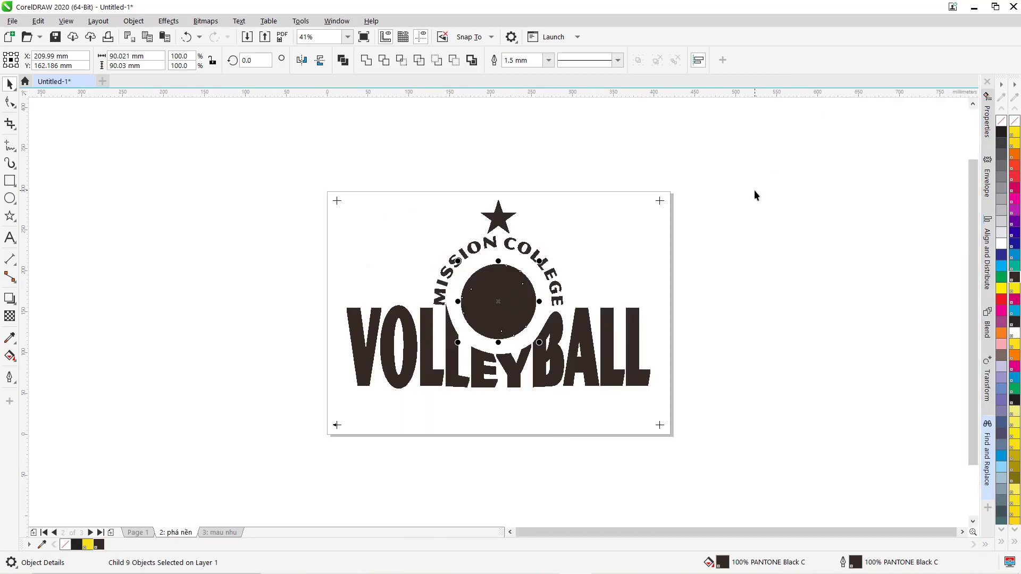
left_click(755, 191)
key("shift+F4")
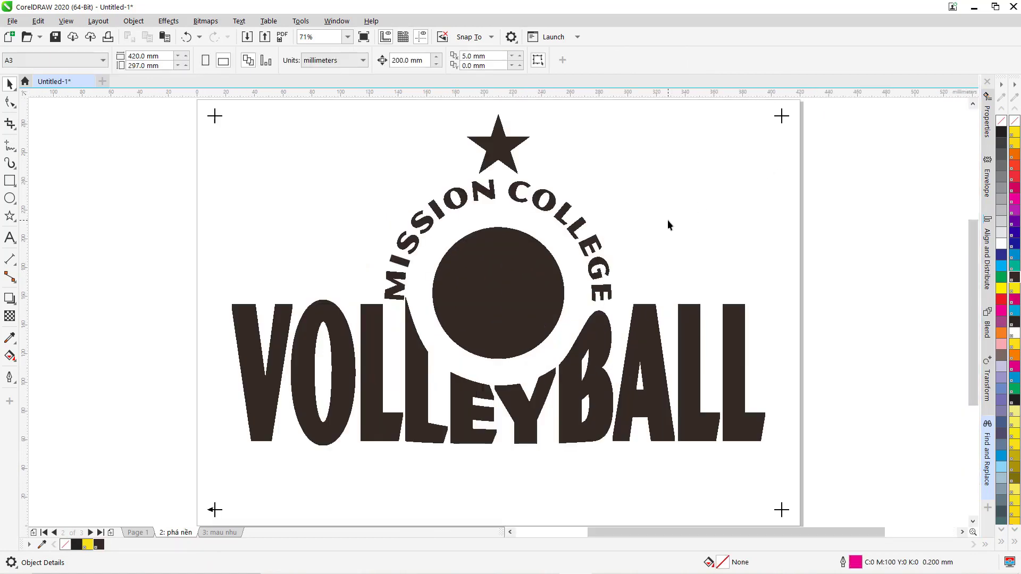
- Review the artwork on all three pages and check the colors of the registration marks and logo on the "phá nền" page
left_click(141, 532)
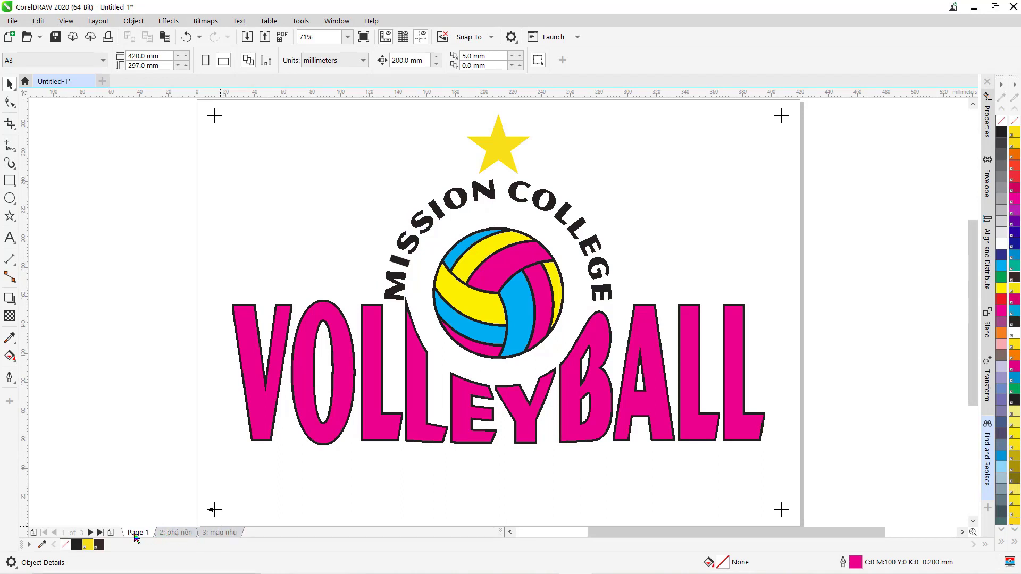
left_click(235, 531)
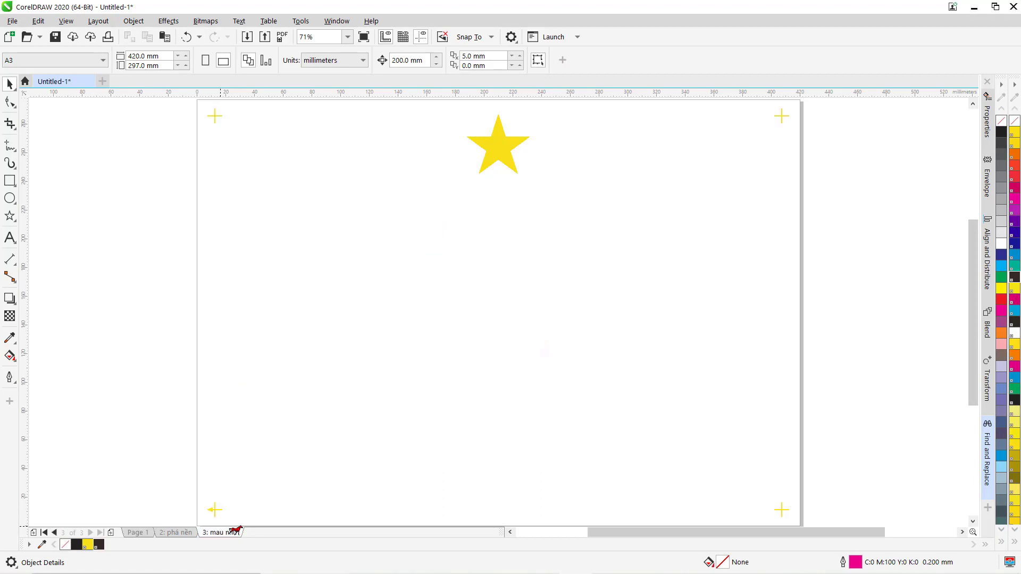
left_click(178, 532)
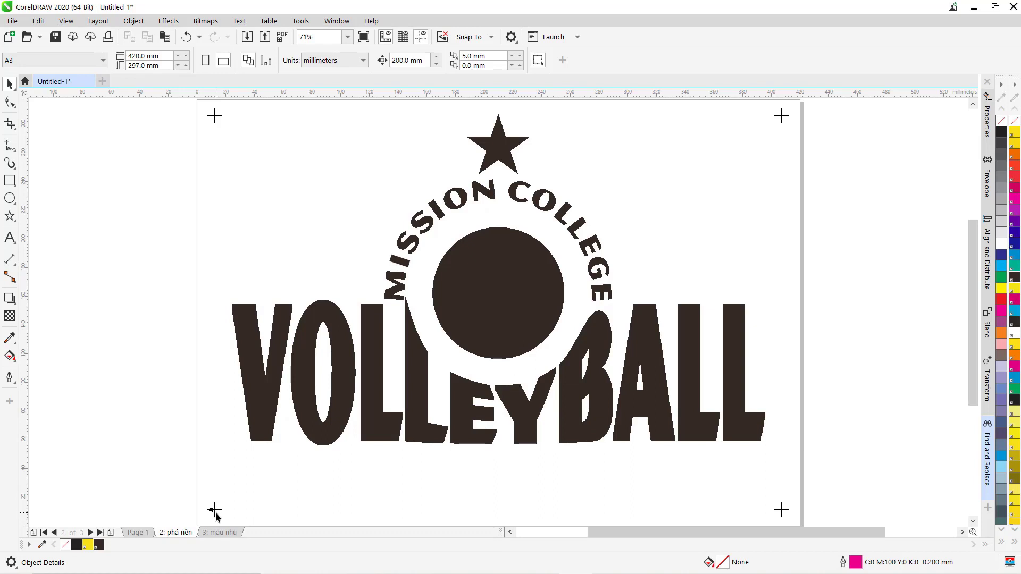
left_click(215, 512)
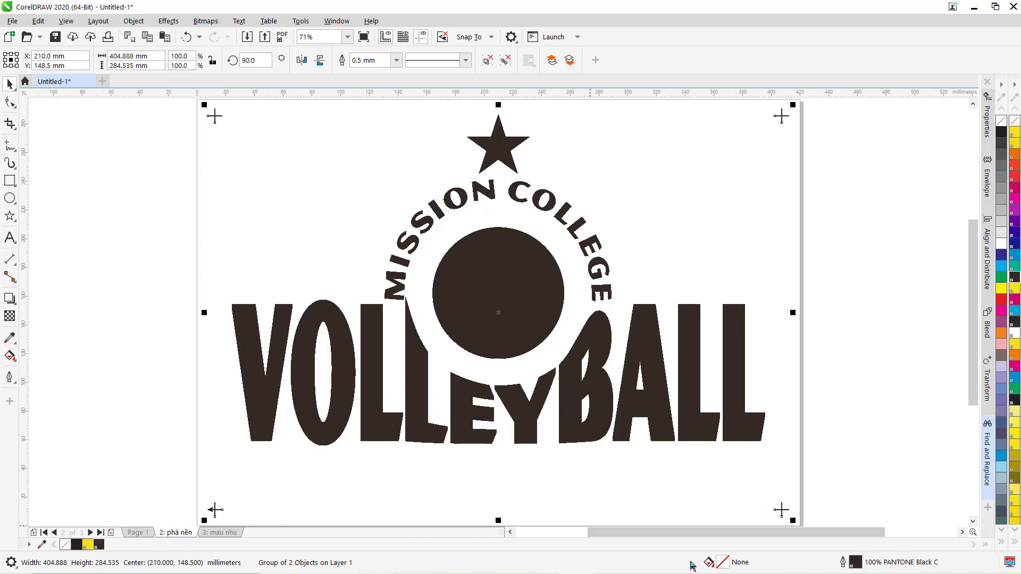
mouse_move(765, 573)
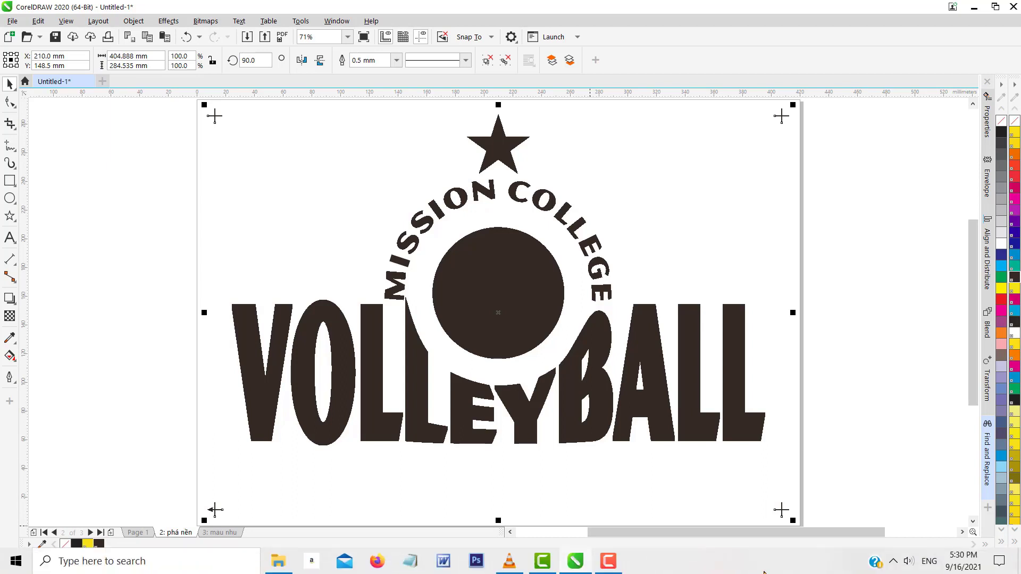
left_click(282, 312)
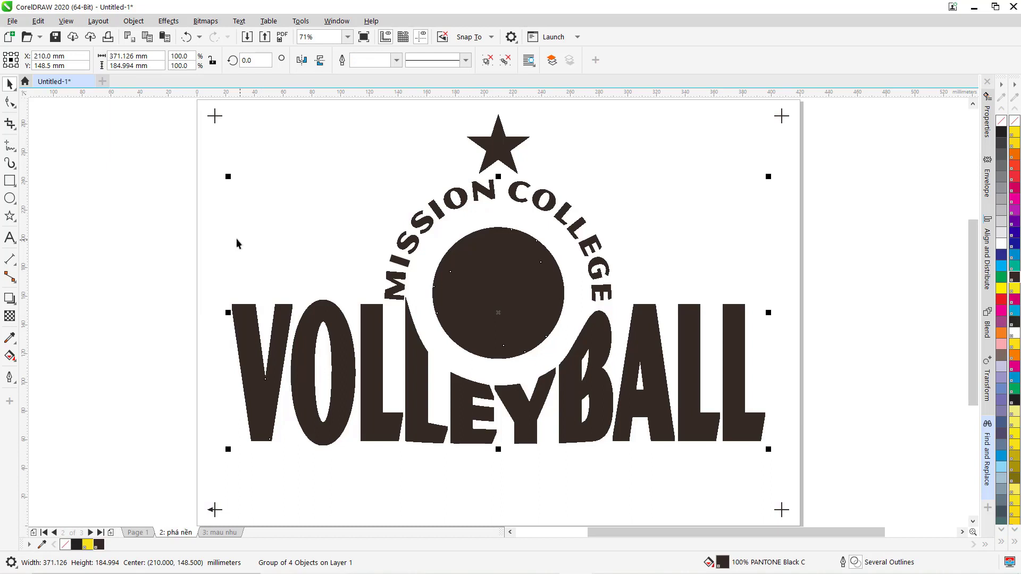
left_click(216, 237)
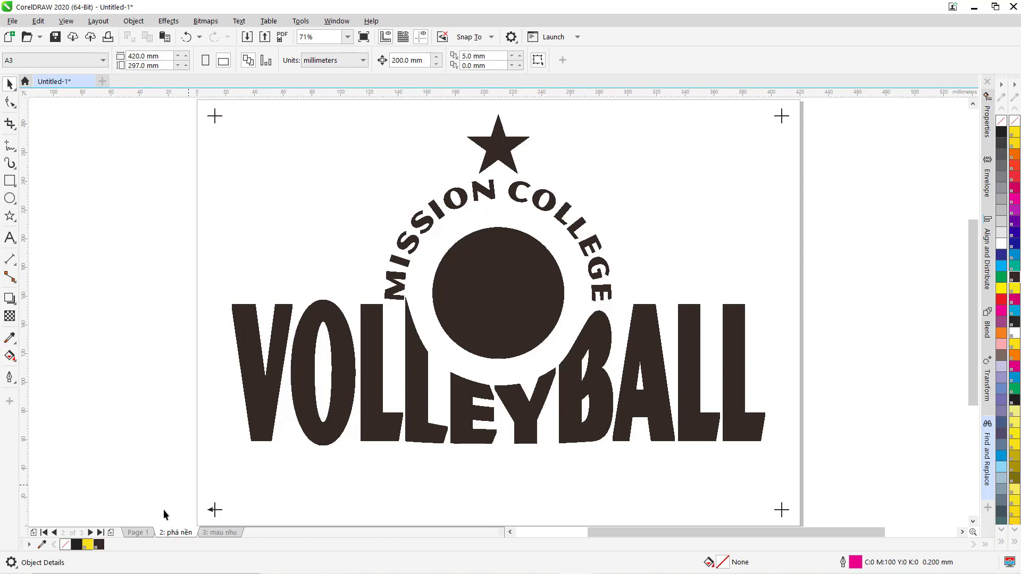
- Set up printing from Page 1 on the HP OfficeJet Pro 7740 with A3 paper in landscape orientation
left_click(135, 533)
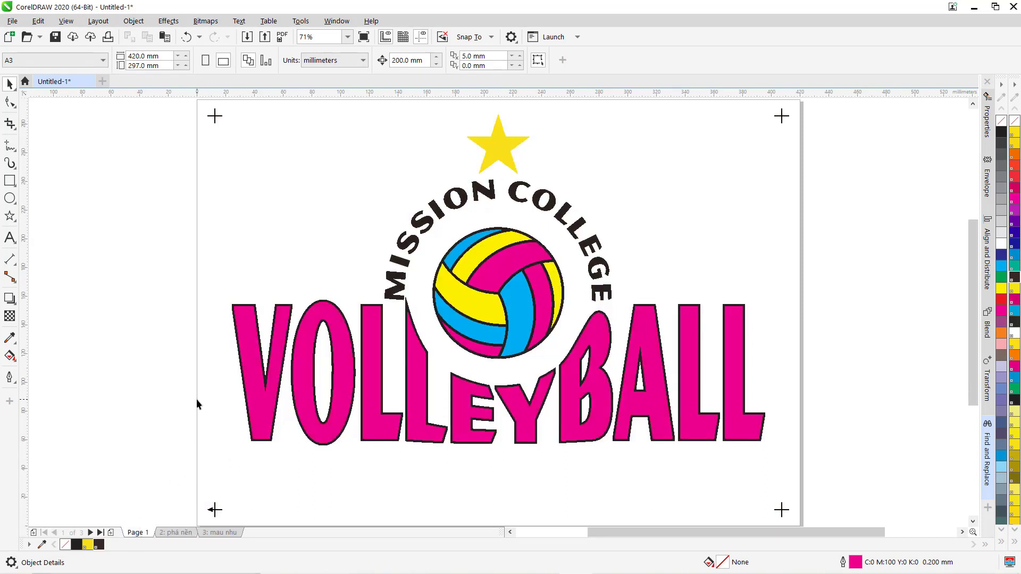
key("ctrl+p")
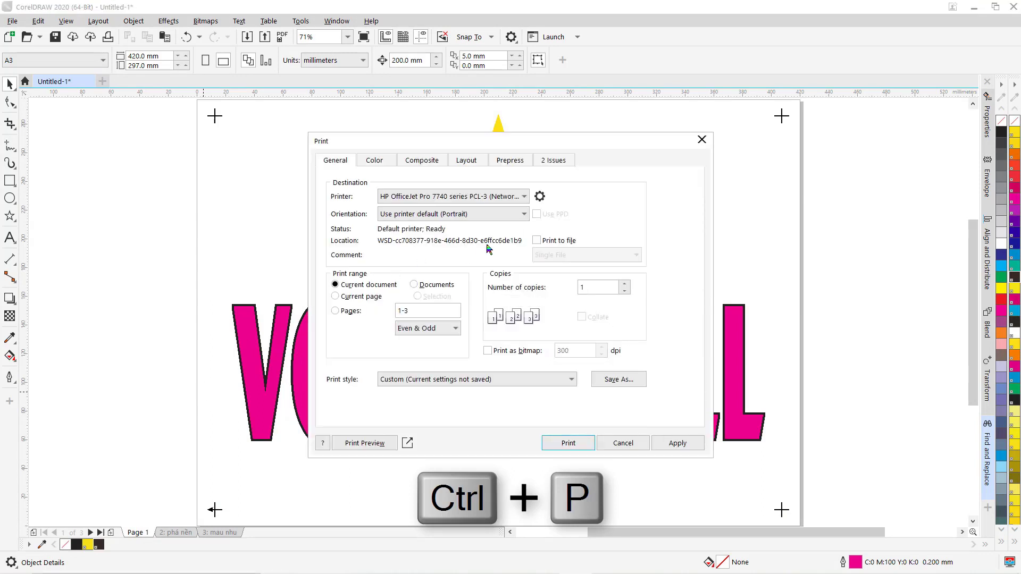
left_click(540, 198)
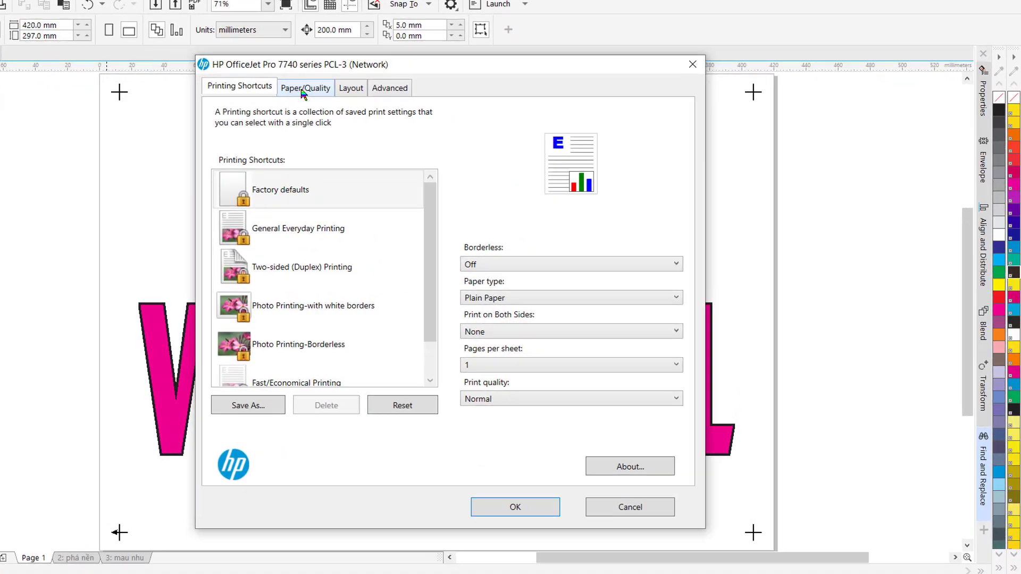
left_click(380, 112)
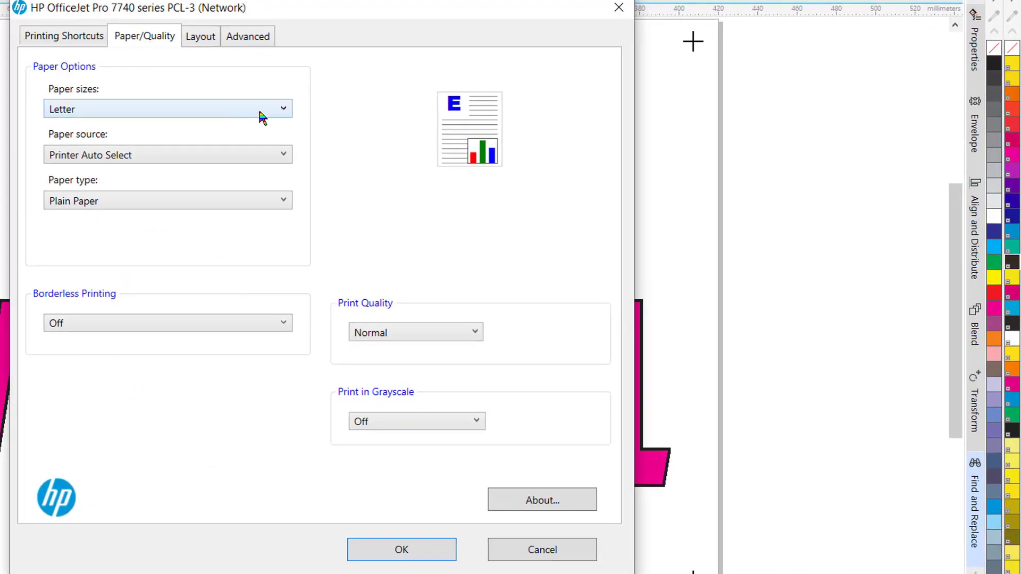
left_click(260, 112)
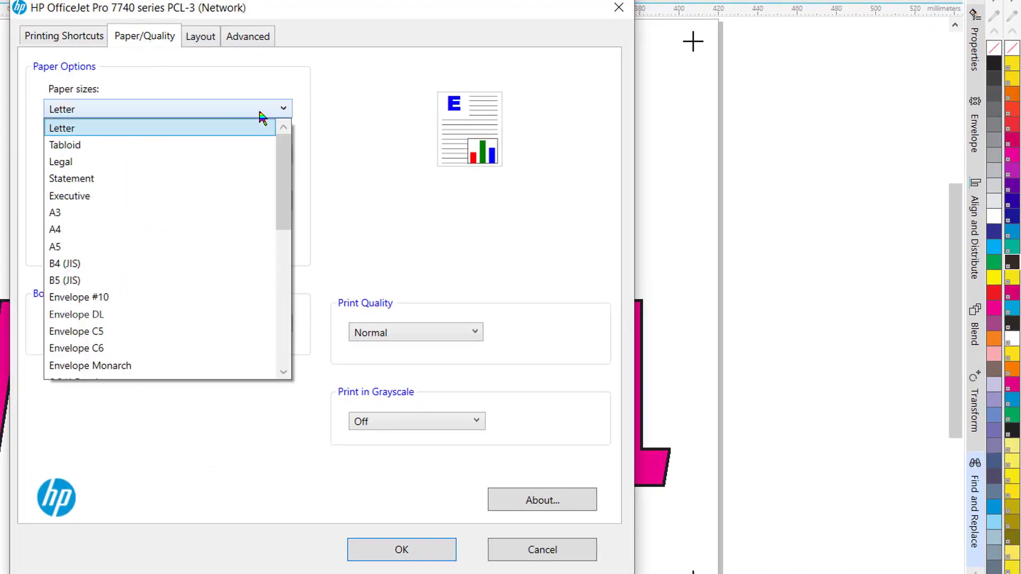
left_click(93, 217)
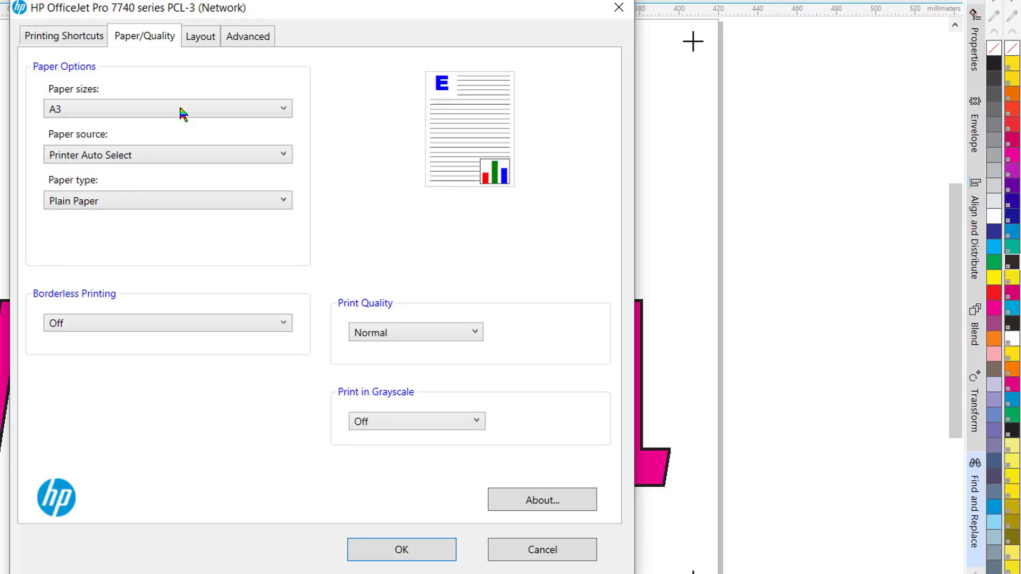
left_click(203, 37)
left_click(353, 371)
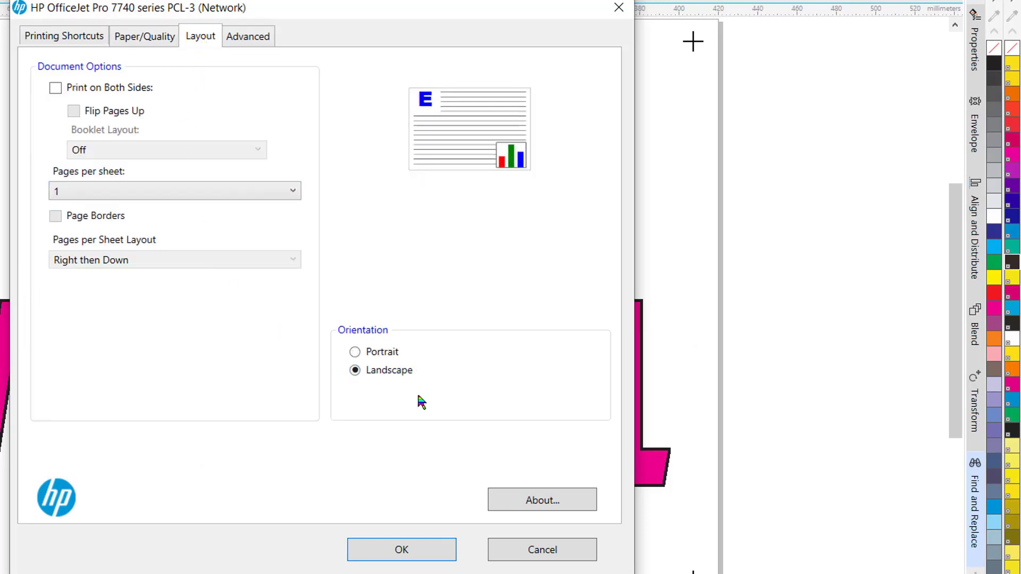
left_click(392, 547)
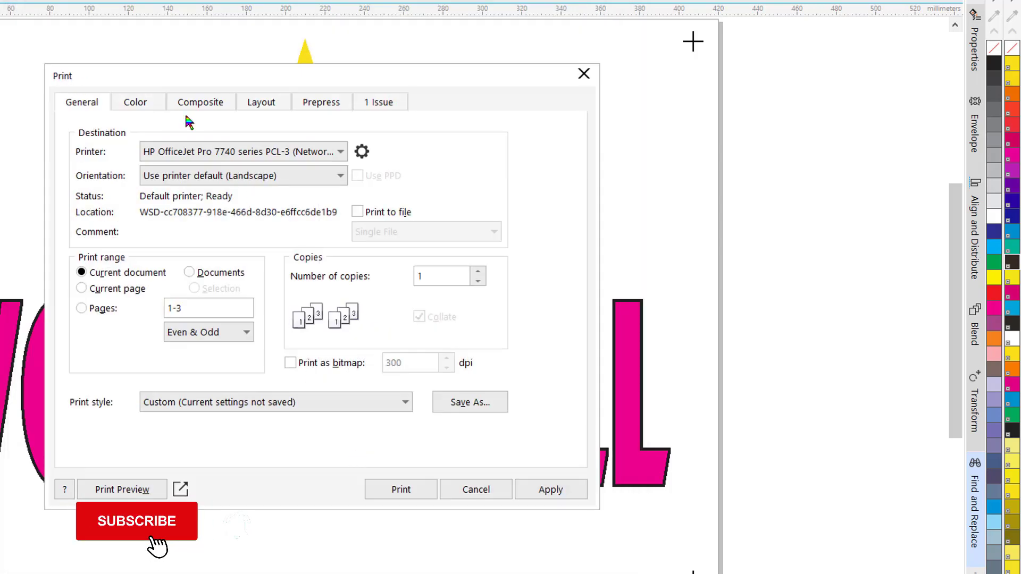
- Switch the print output to color separations and turn off the printer's registration marks in the prepress settings
left_click(133, 102)
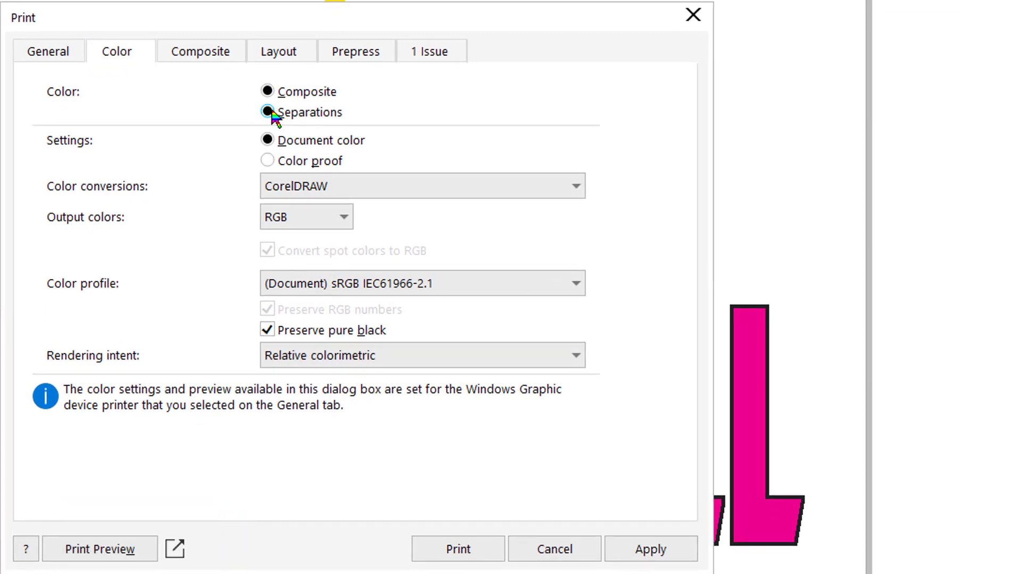
left_click(268, 113)
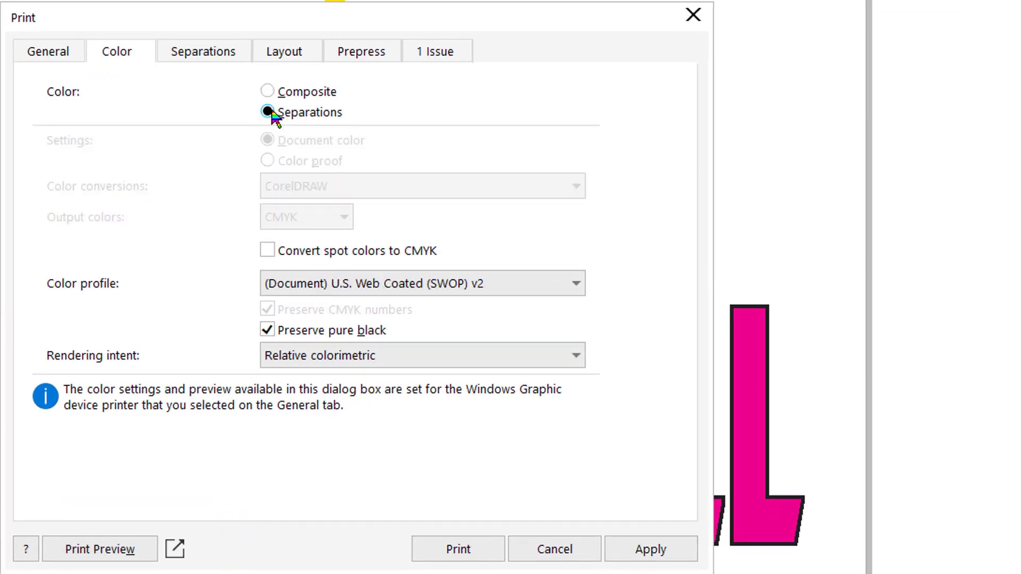
left_click(208, 55)
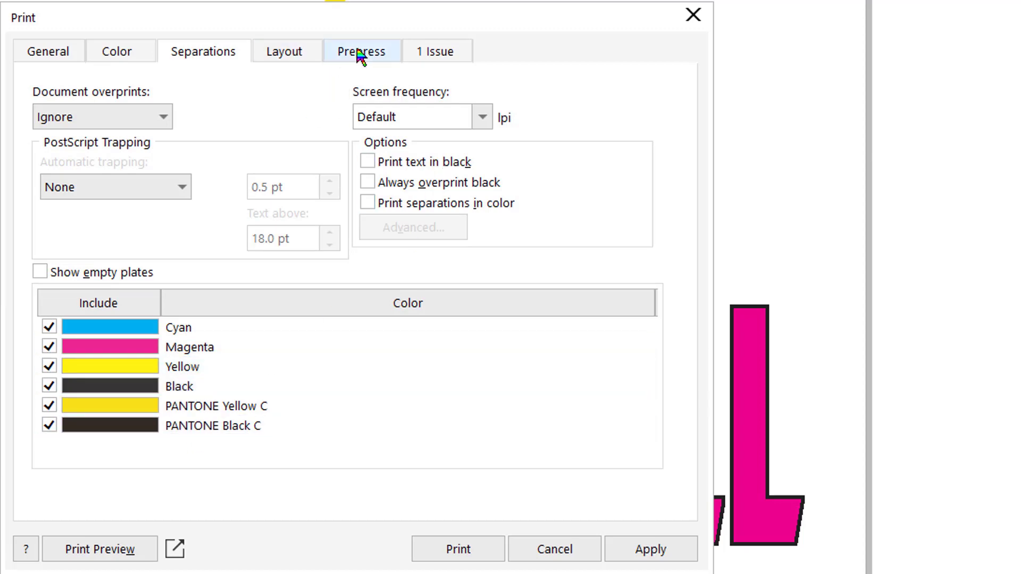
left_click(386, 57)
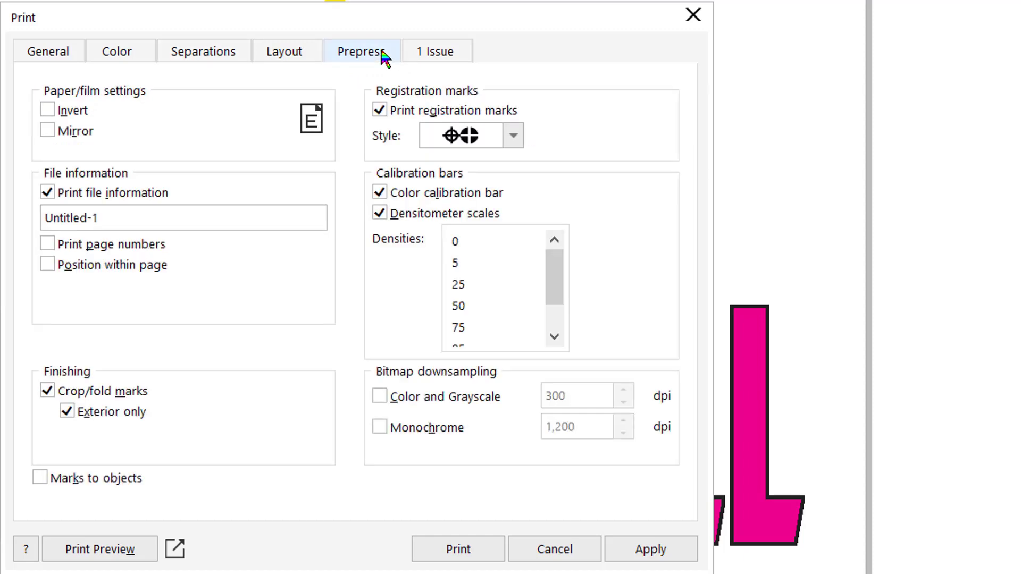
left_click(380, 111)
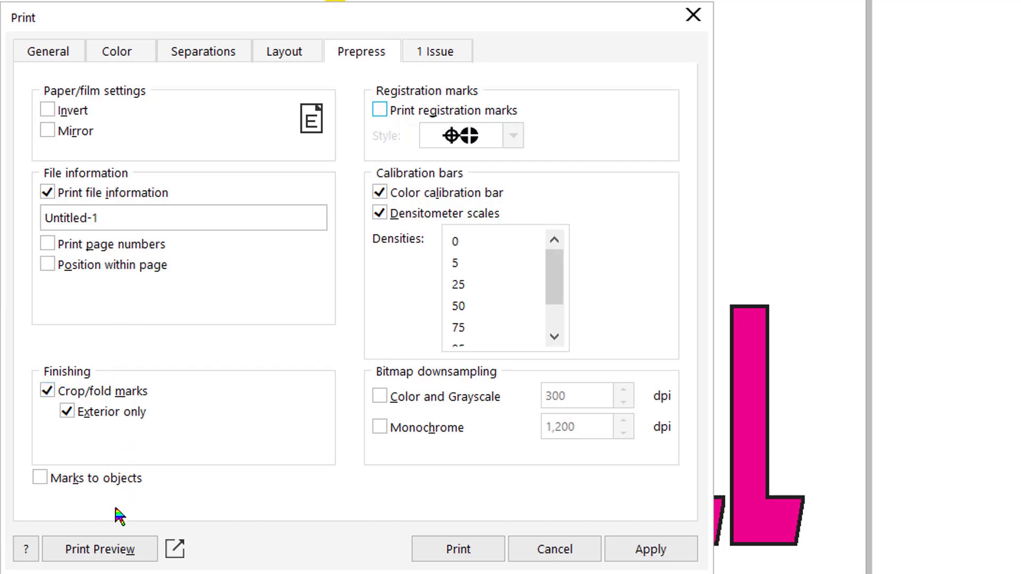
- Preview the print separations and examine each Page 1 plate and the "phá nền" PANTONE Black C plate
left_click(83, 553)
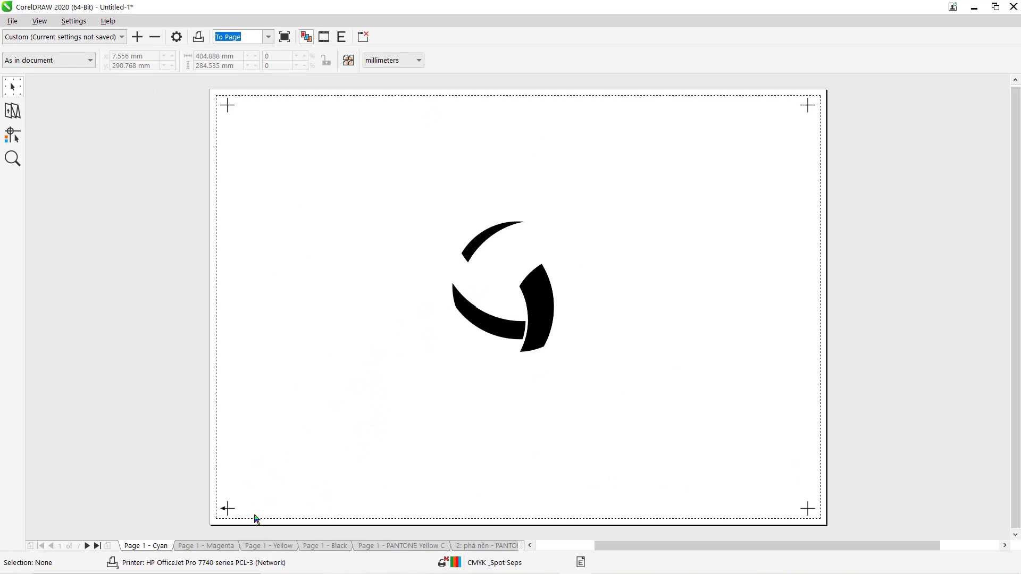
left_click(205, 546)
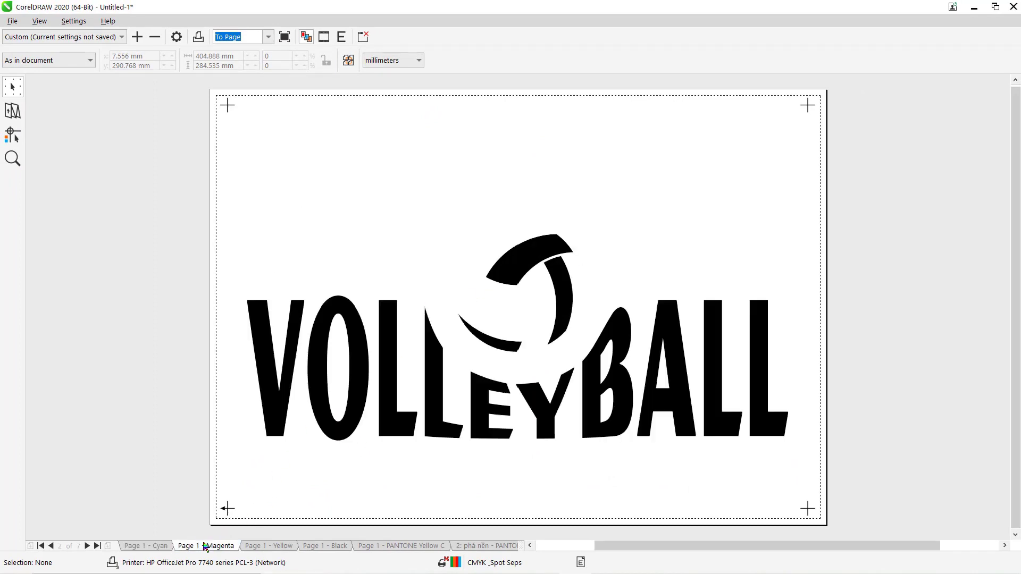
left_click(271, 548)
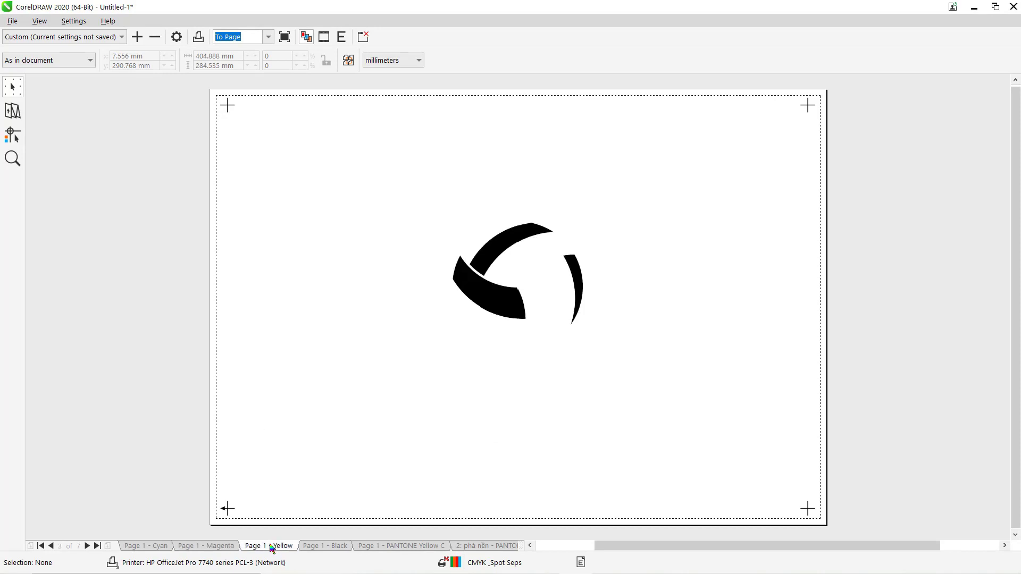
left_click(329, 553)
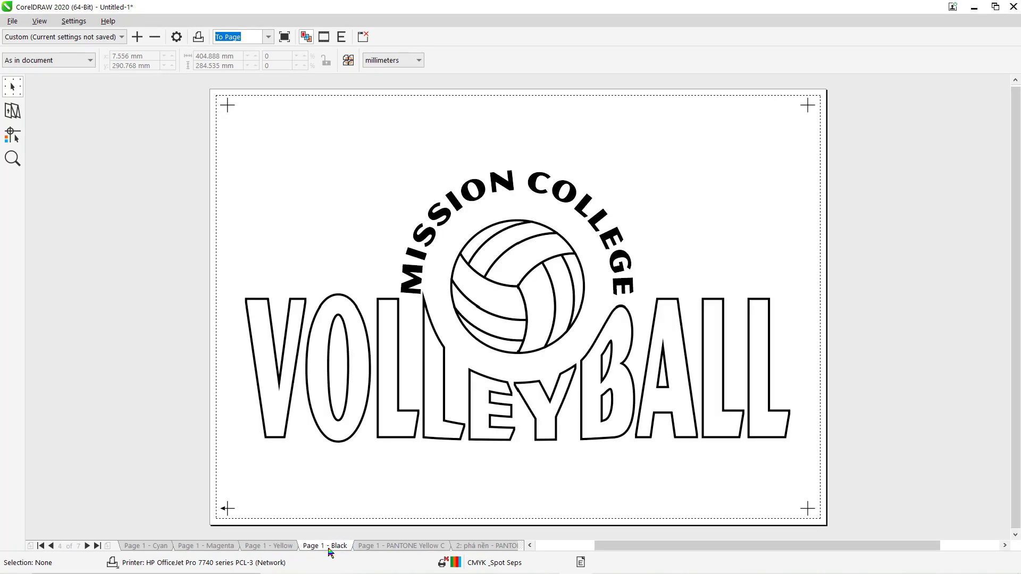
left_click(412, 547)
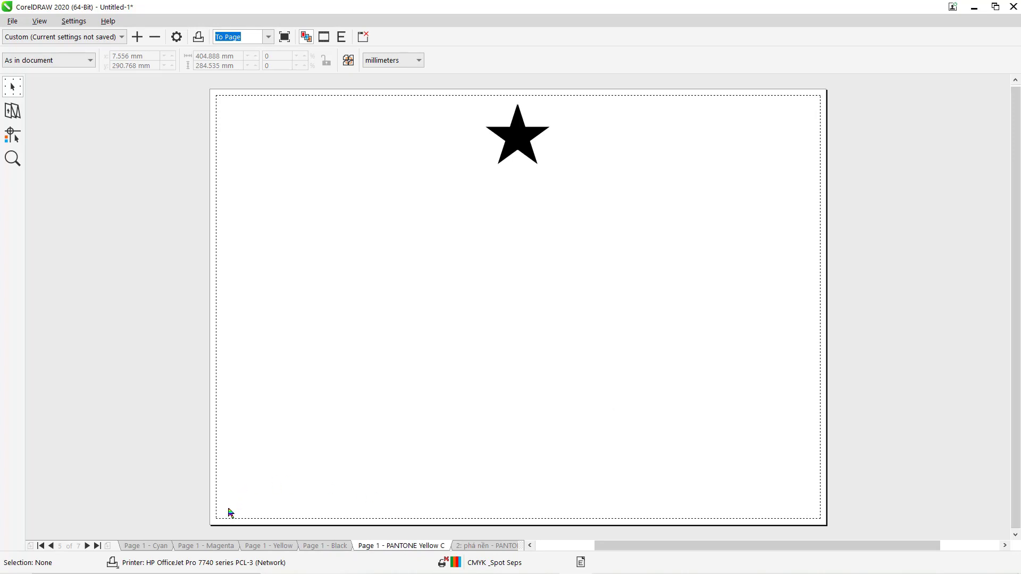
left_click(508, 548)
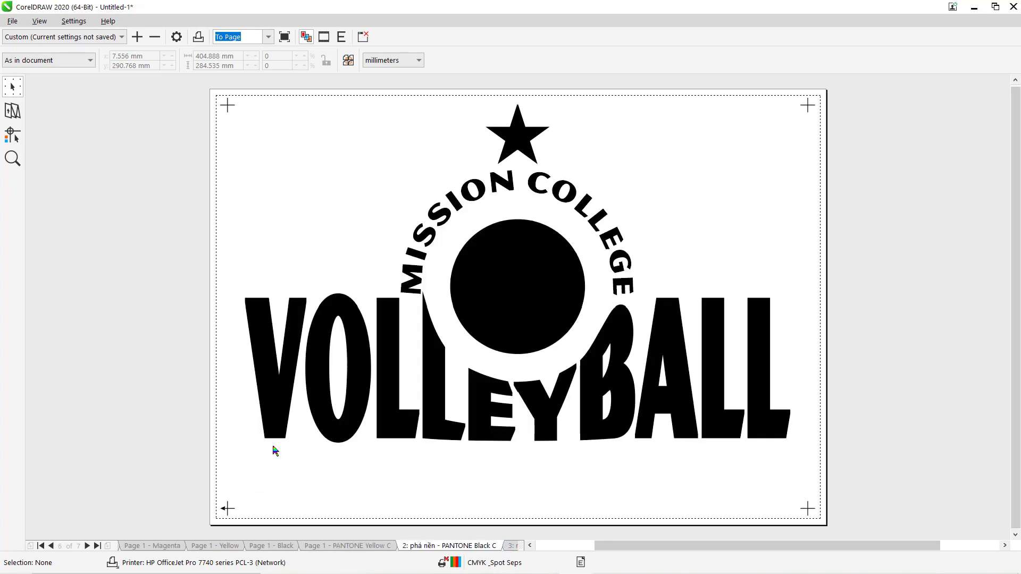
- Recheck the Page 1 plates from PANTONE Yellow C back to Magenta, and close the preview and print setup without printing
left_click(359, 547)
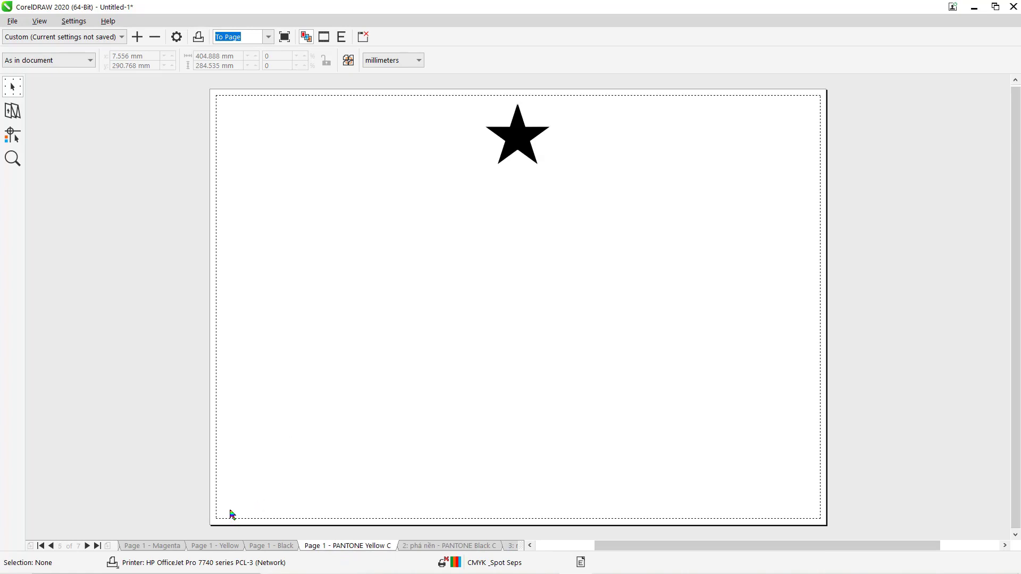
left_click(269, 547)
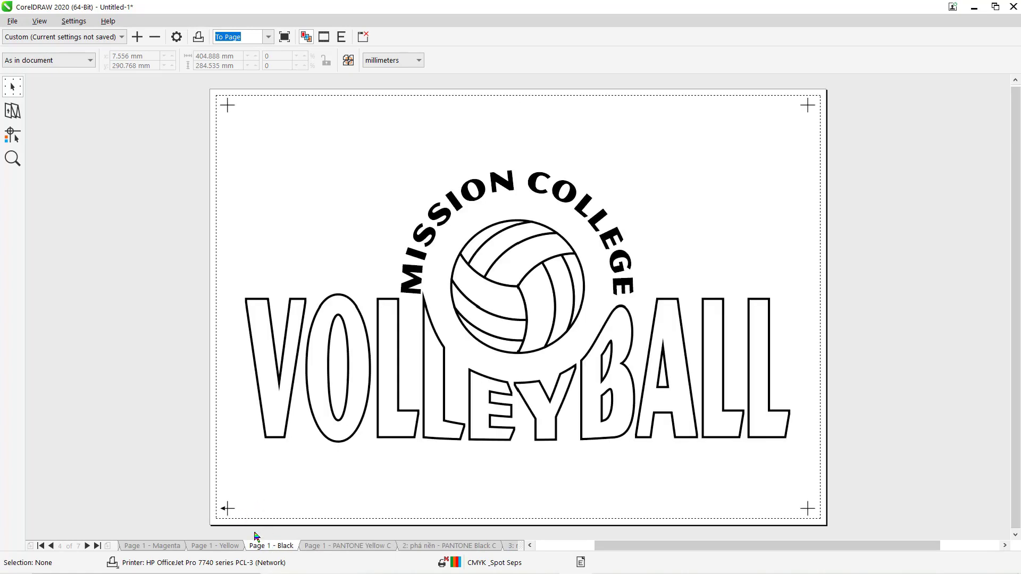
left_click(227, 548)
left_click(160, 547)
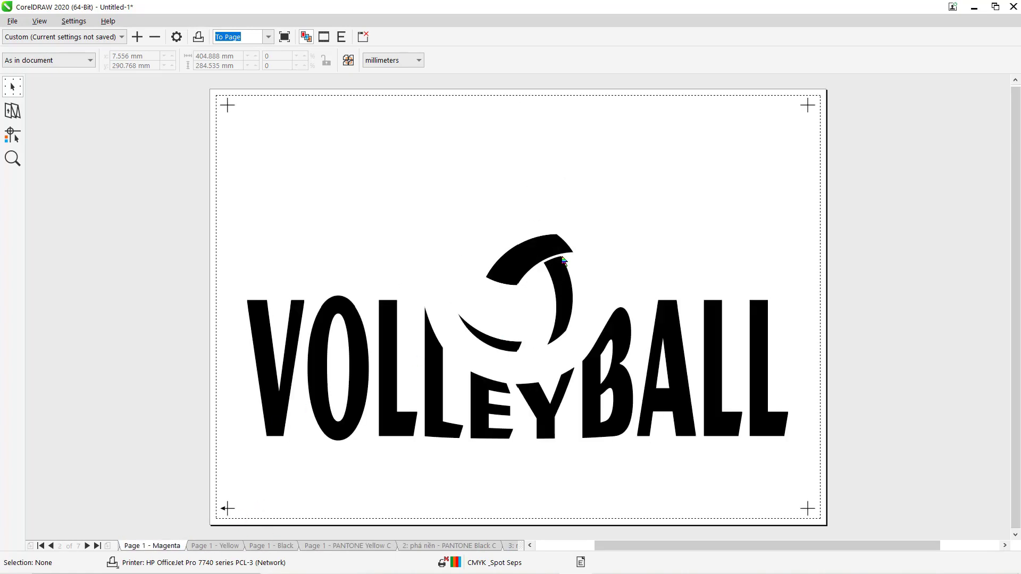
left_click(1013, 9)
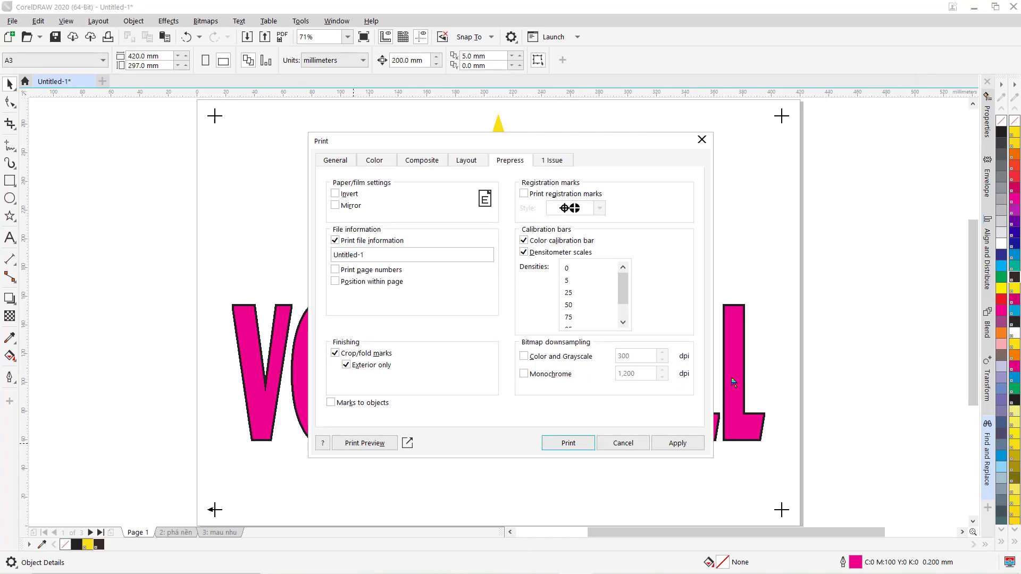
left_click(678, 444)
left_click(626, 445)
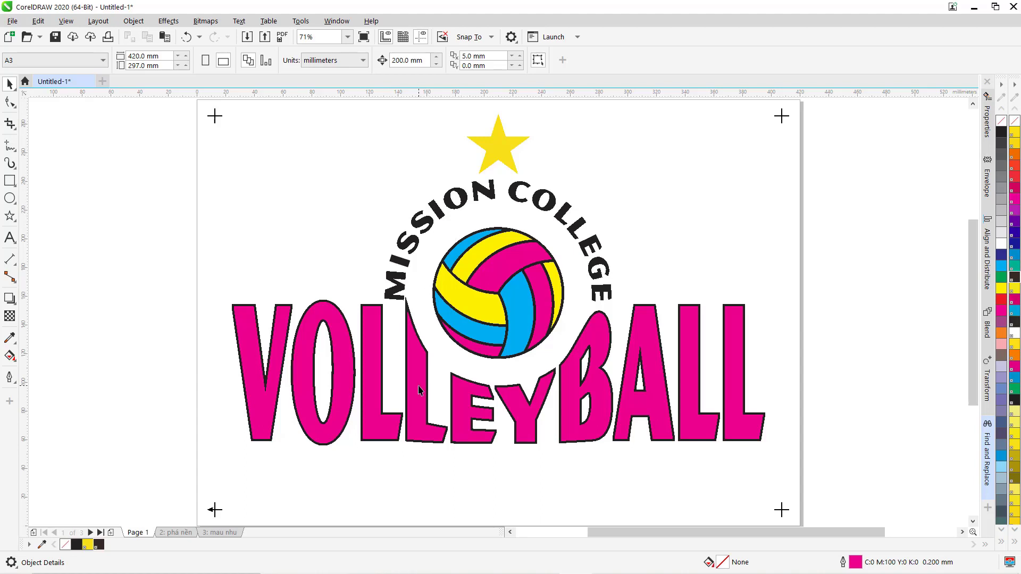
- Check the outline color of the registration marks on the "mau nhu" page
left_click(220, 533)
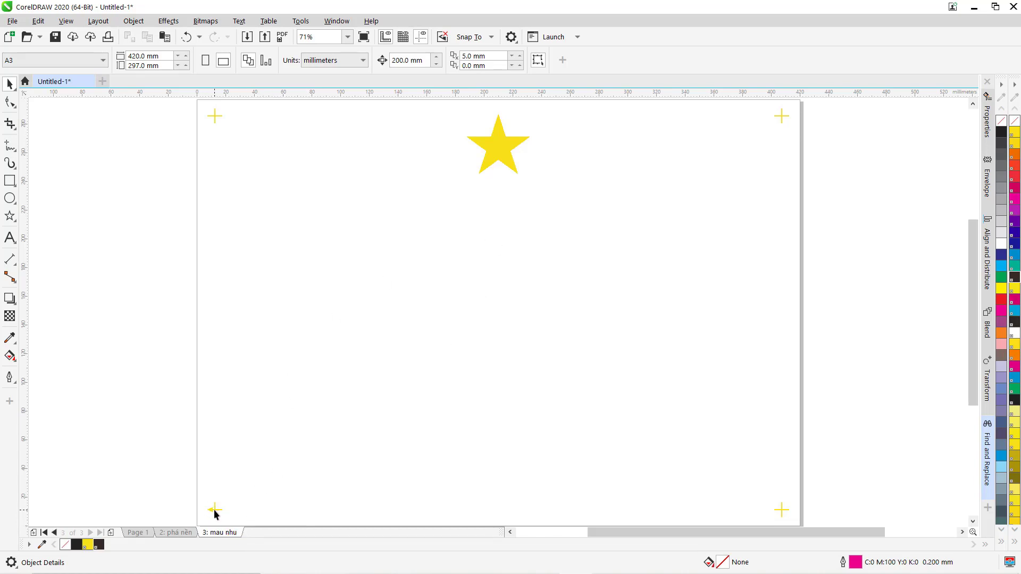
left_click(215, 512)
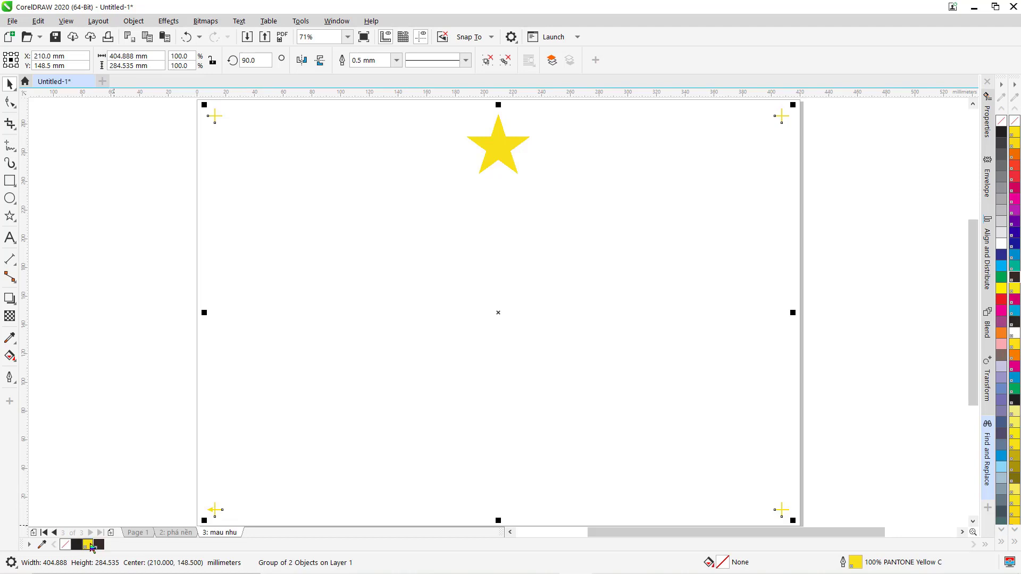
left_click(173, 382)
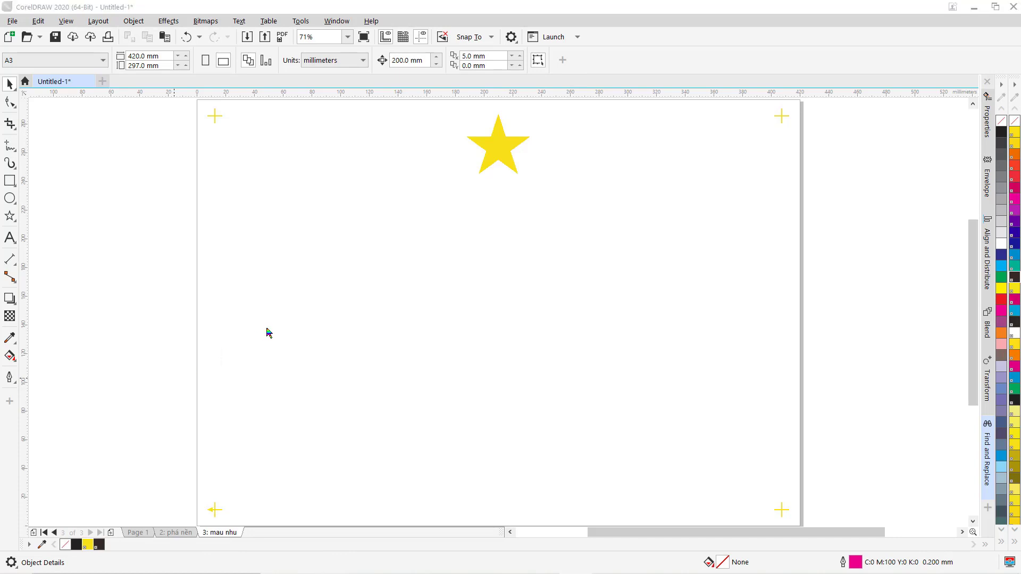
- Set the print output to color separations and turn off the printer's registration marks from the "mau nhu" page
key("ctrl+p")
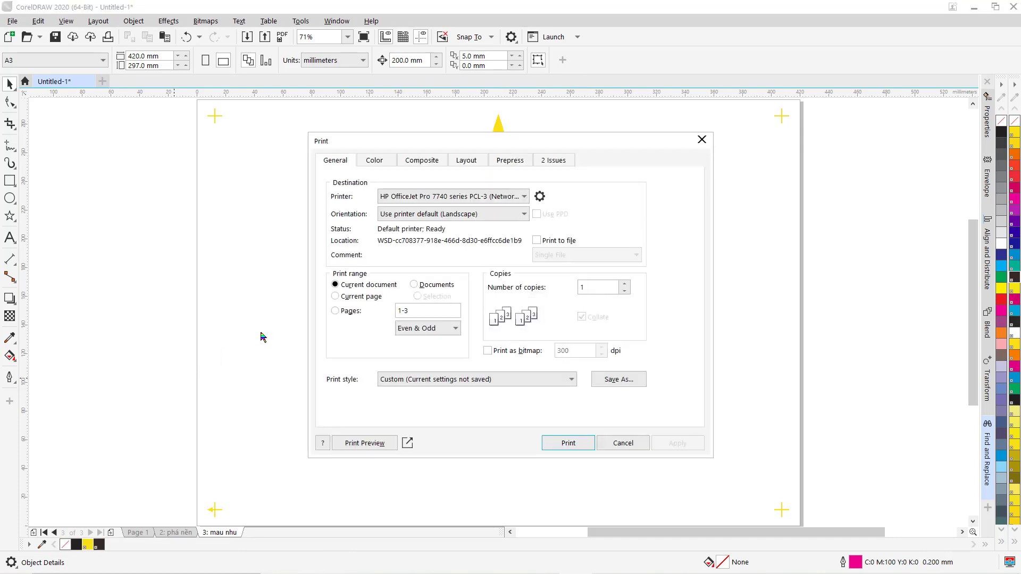
left_click(381, 163)
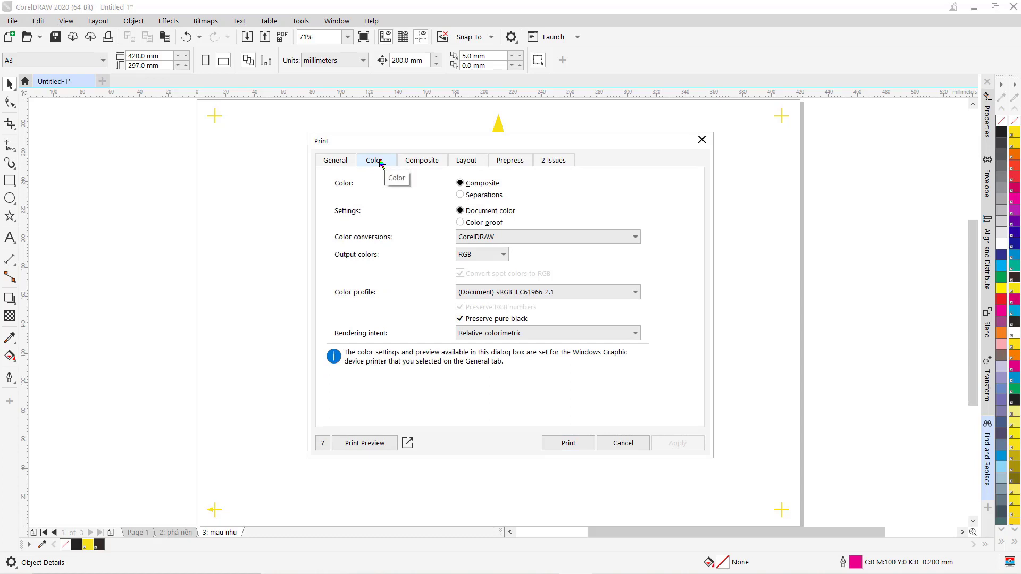
left_click(460, 195)
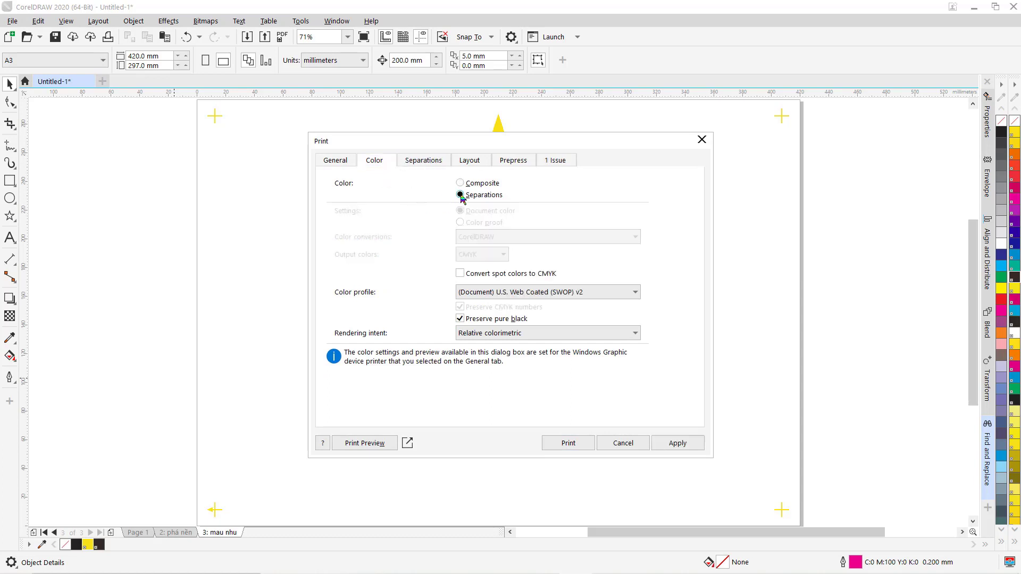
left_click(430, 164)
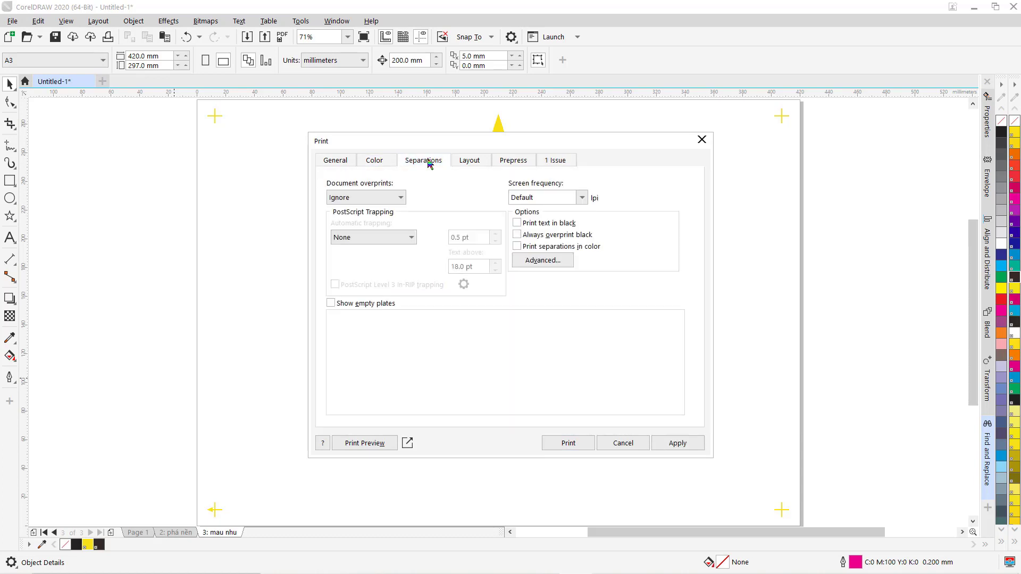
left_click(511, 161)
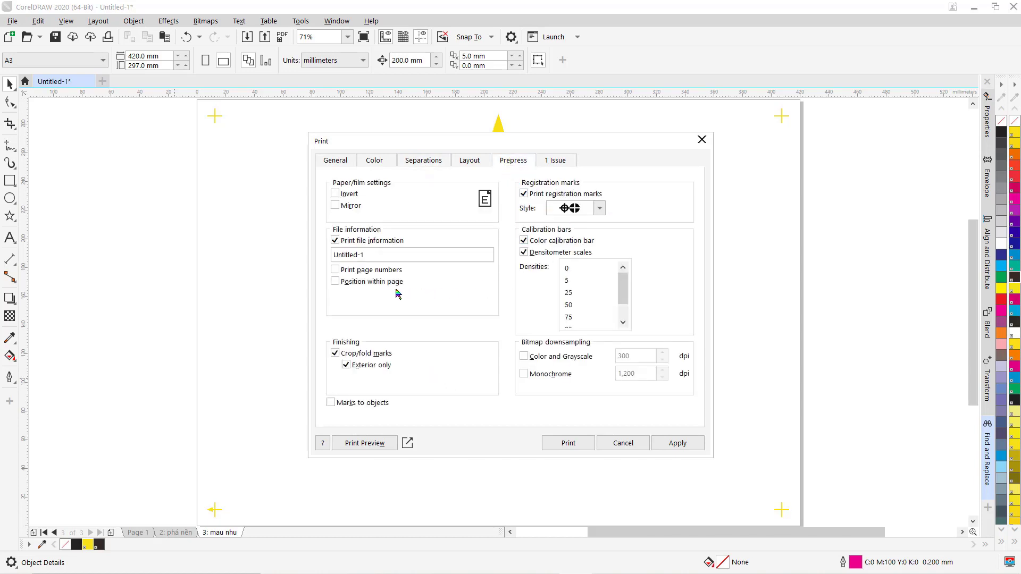
left_click(524, 194)
- Preview the separations and compare the registration marks on the "mau nhu", "phá nền" and Page 1 PANTONE Yellow C plates
left_click(365, 443)
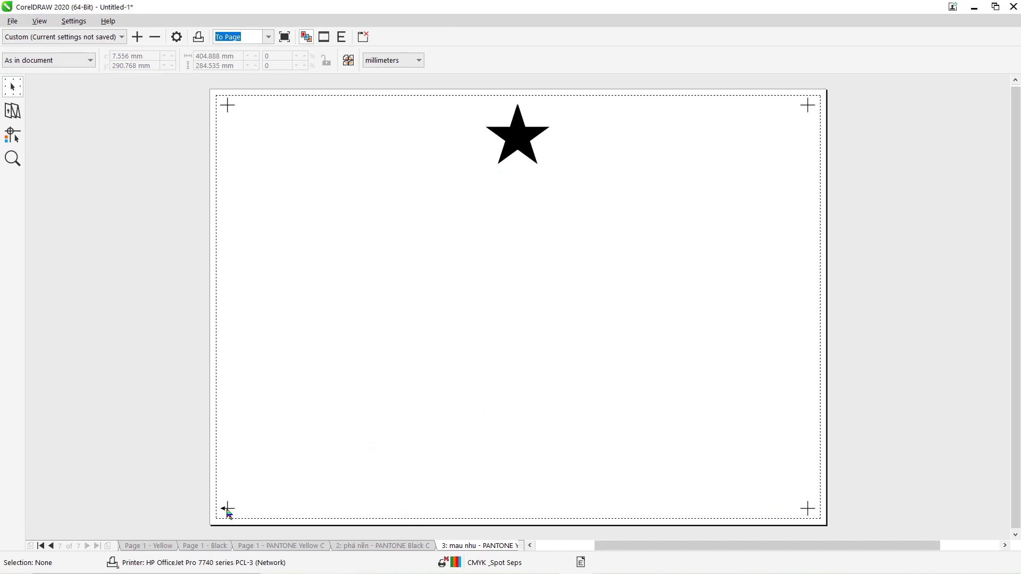
left_click(420, 547)
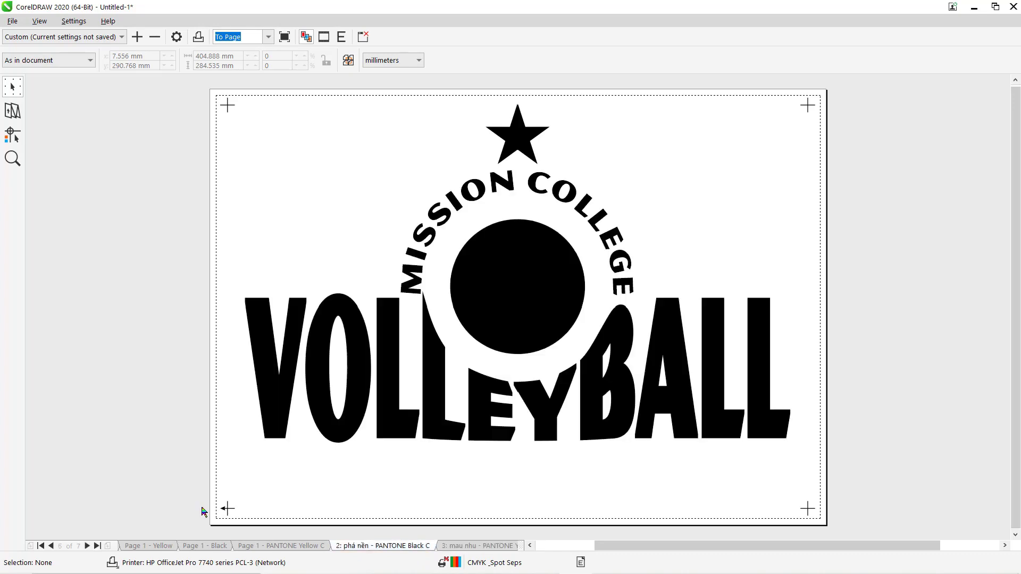
left_click(295, 547)
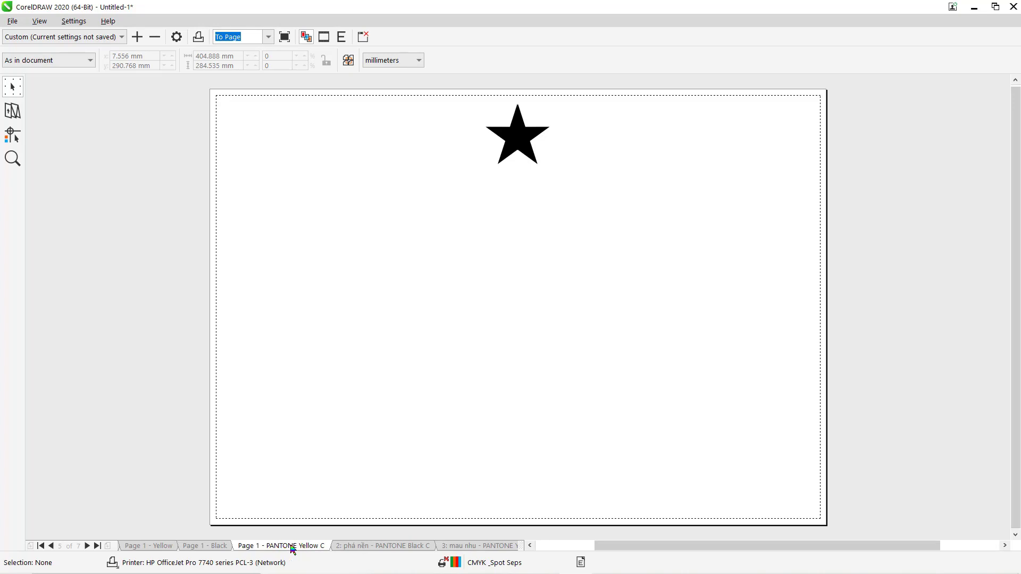
left_click(472, 548)
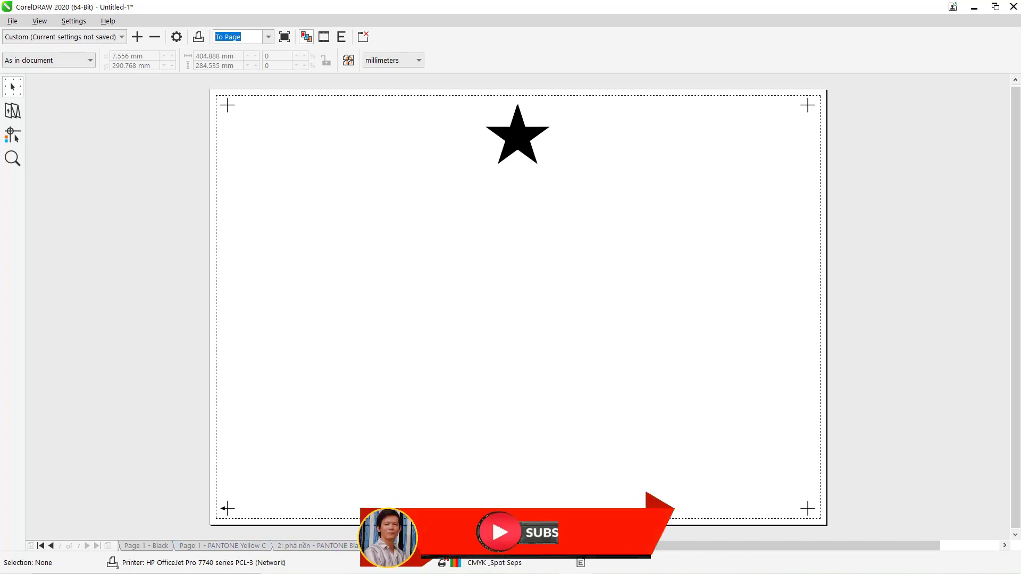
left_click(251, 548)
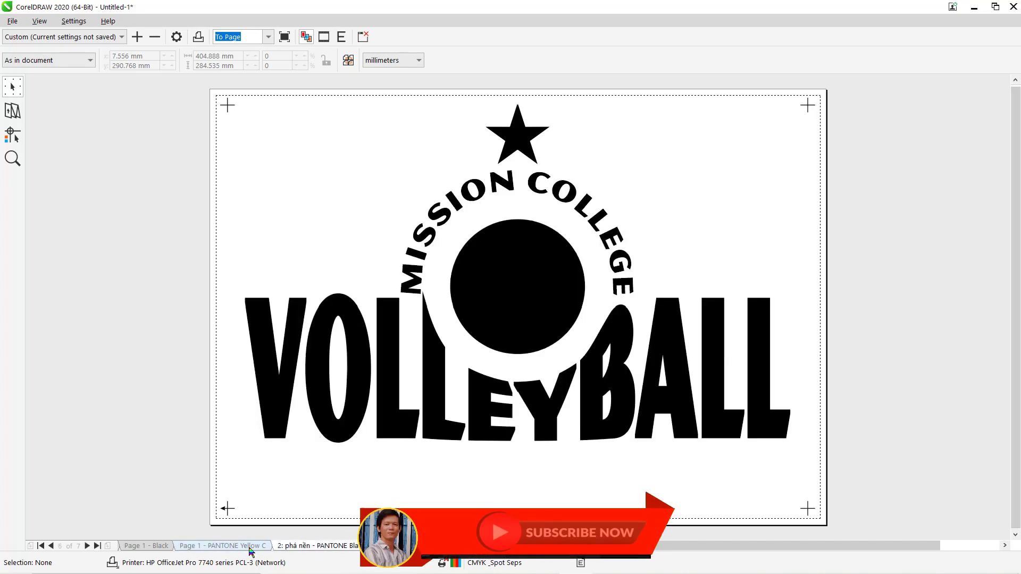
left_click(161, 547)
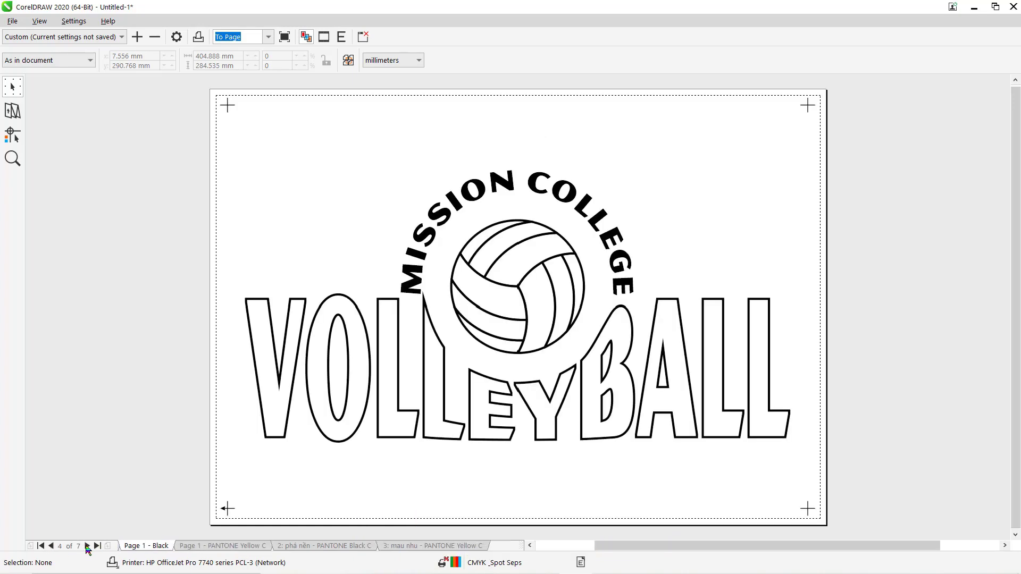
- Review the Page 1 Cyan, Magenta and Yellow plates, and leave the preview and print setup without printing
left_click(42, 547)
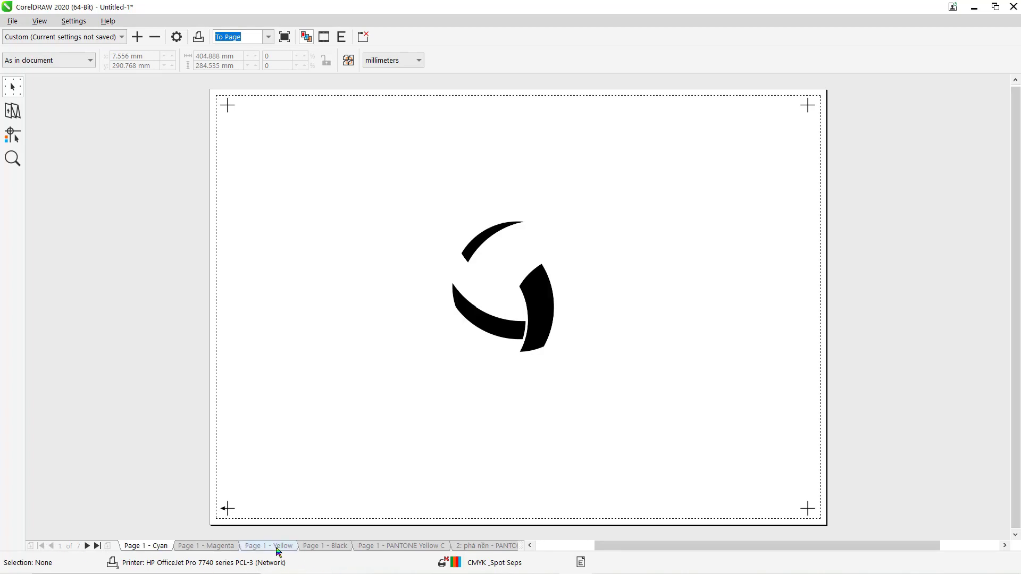
left_click(276, 548)
left_click(215, 548)
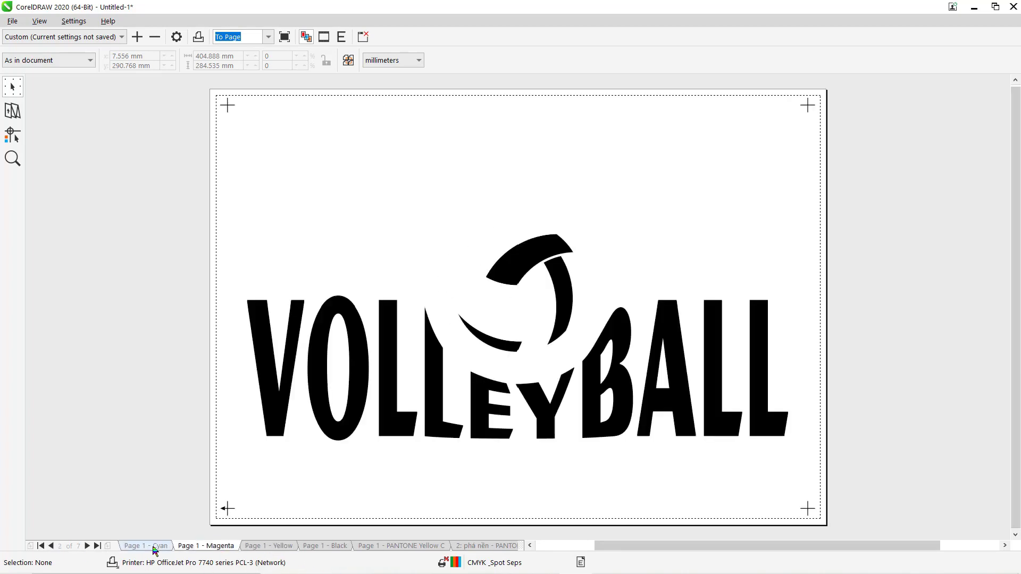
left_click(155, 548)
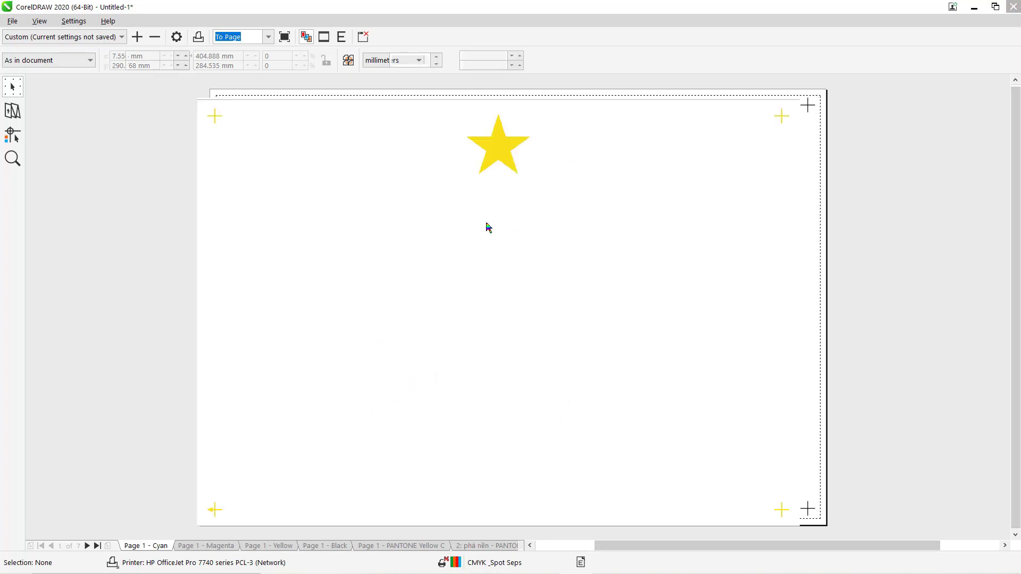
key("Escape")
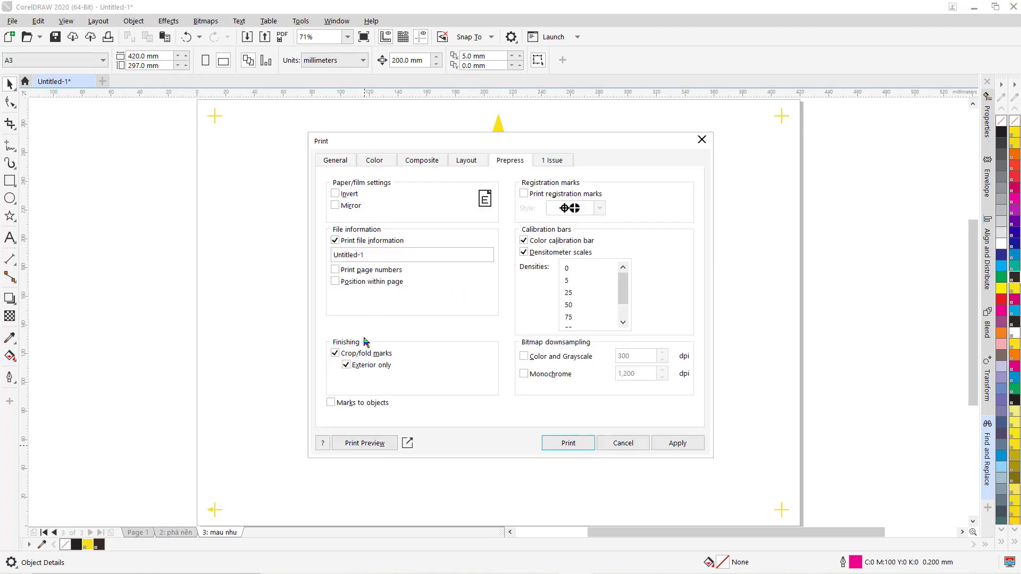
left_click(631, 443)
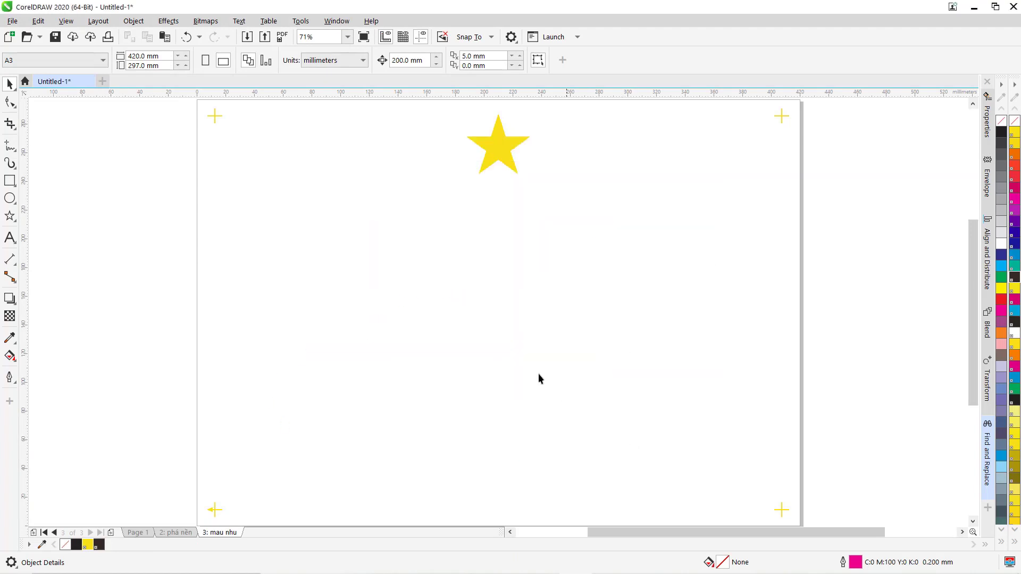
- Delete the yellow star above the MISSION COLLEGE text on Page 1
left_click(137, 532)
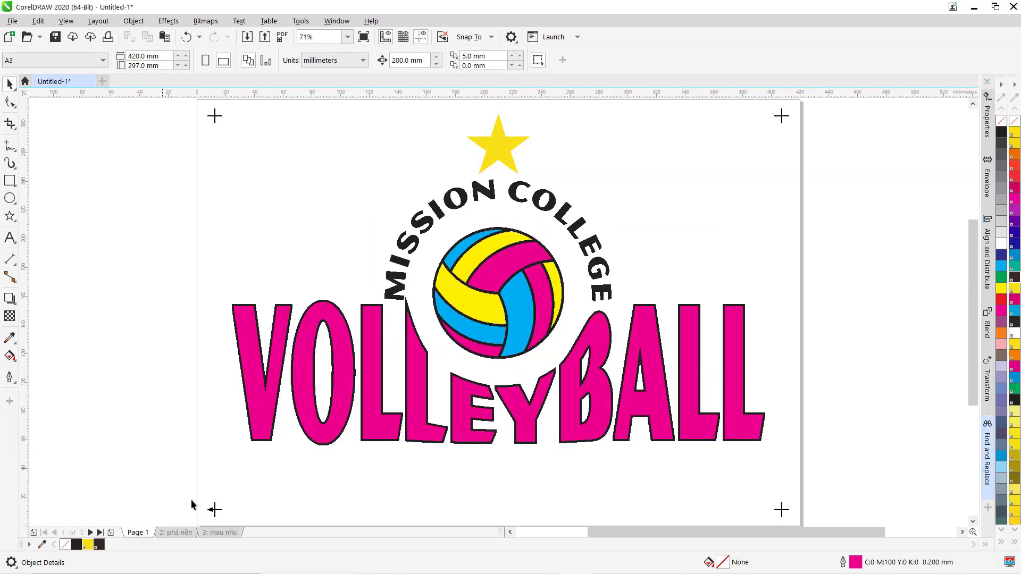
left_click(505, 145)
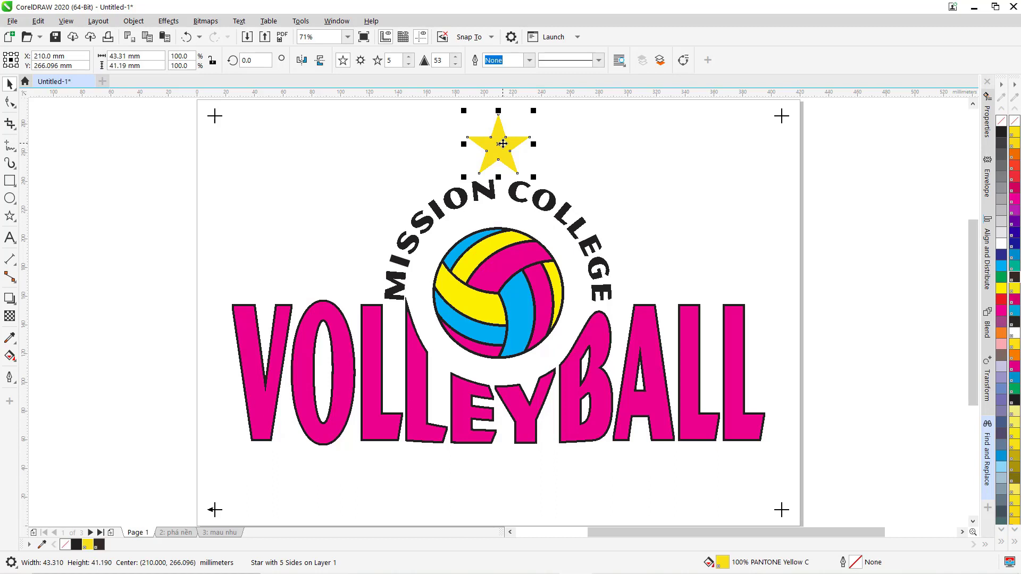
key("Delete")
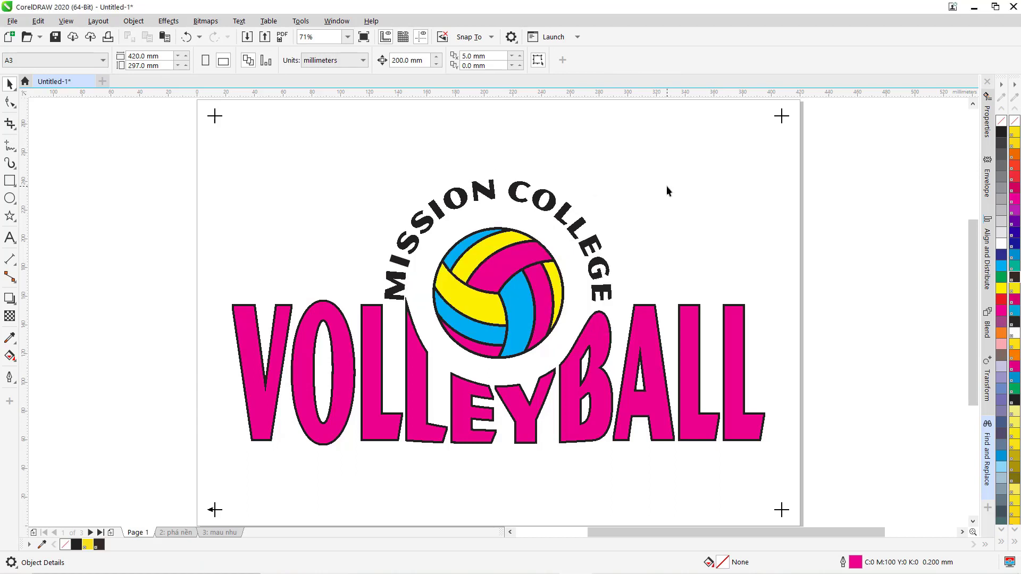
- Set the print output to color separations for all six plates and turn off the printer's registration marks
key("ctrl+p")
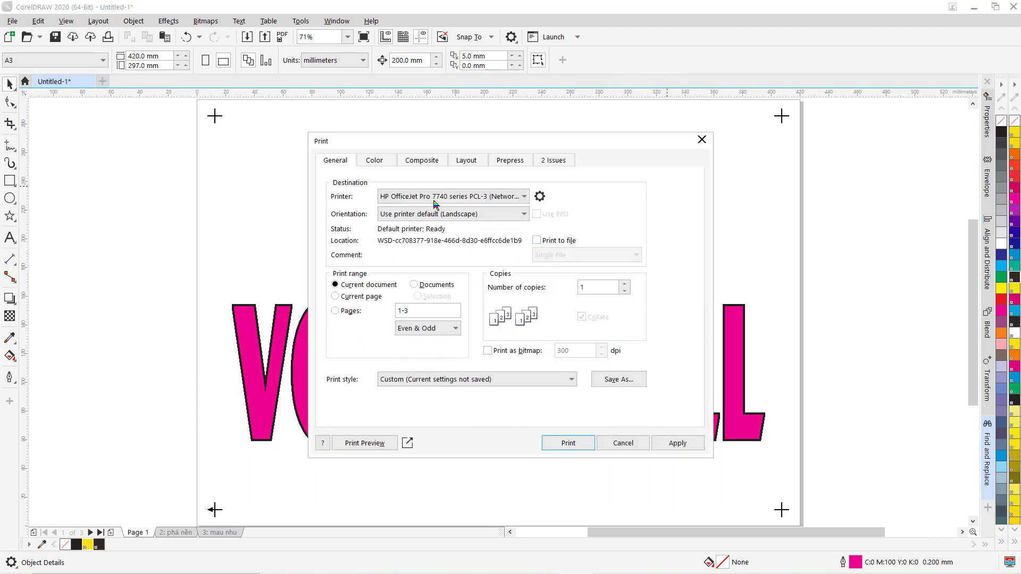
left_click(375, 160)
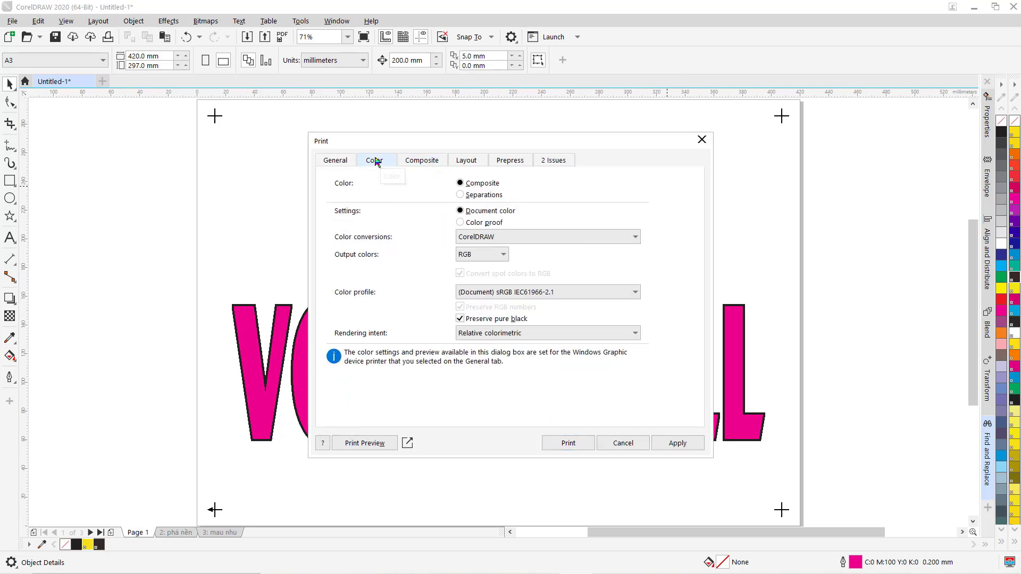
left_click(461, 195)
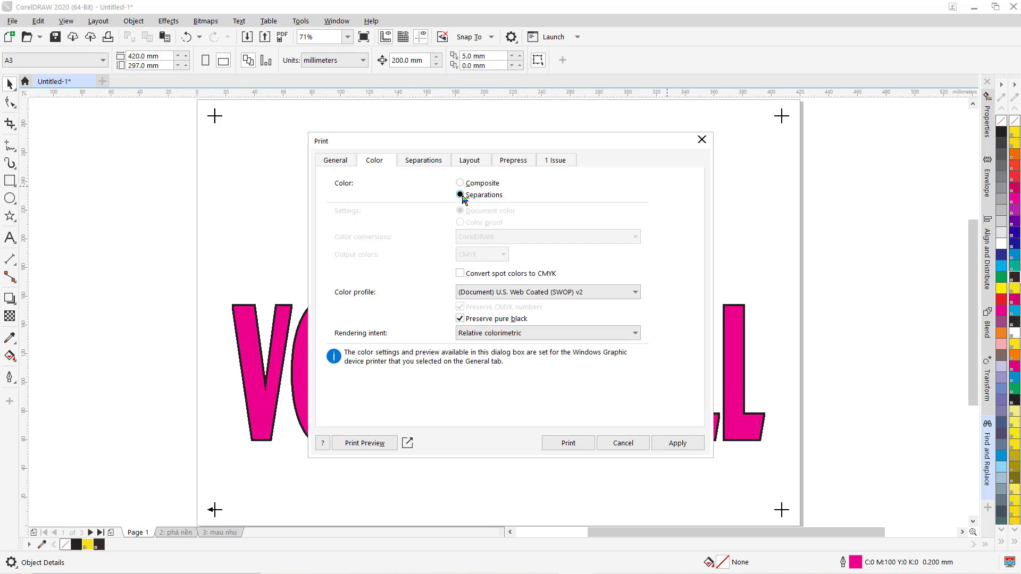
left_click(429, 161)
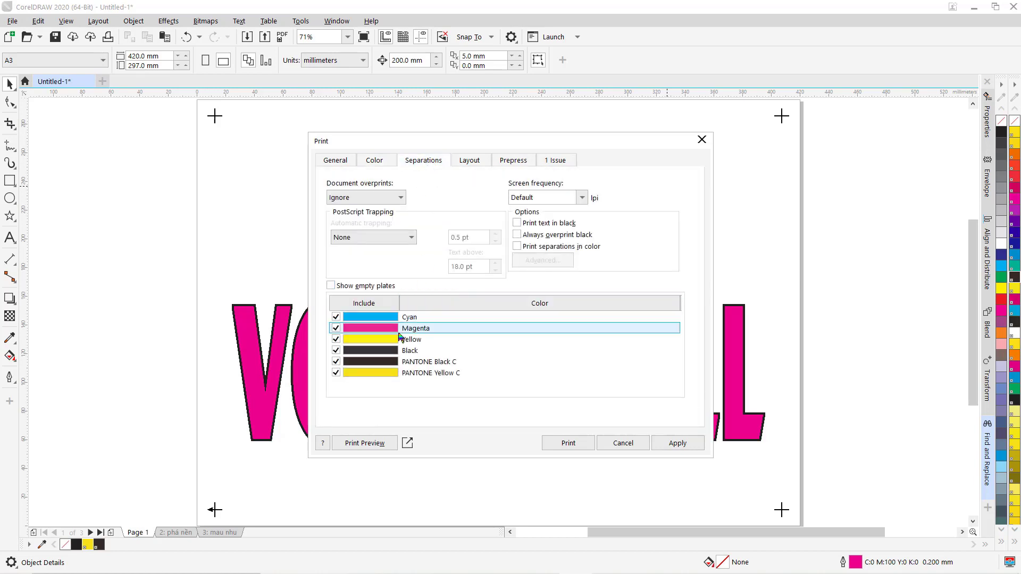
left_click(511, 159)
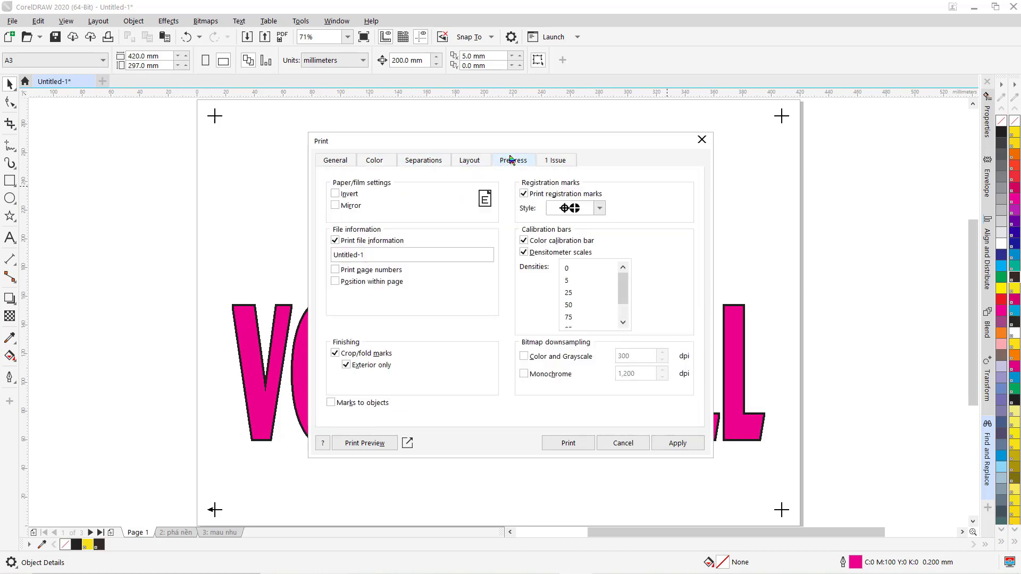
left_click(524, 195)
- Preview the Page 1 Cyan, Magenta, Yellow and Black plates and the "phá nền" and "mau nhu" PANTONE plates, and leave the print setup without printing
left_click(365, 443)
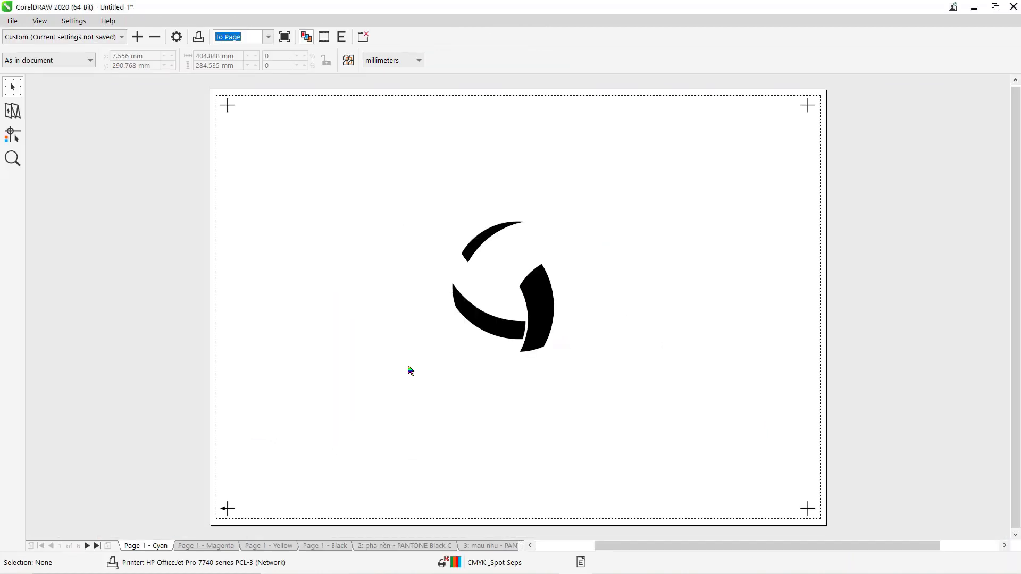
left_click(207, 547)
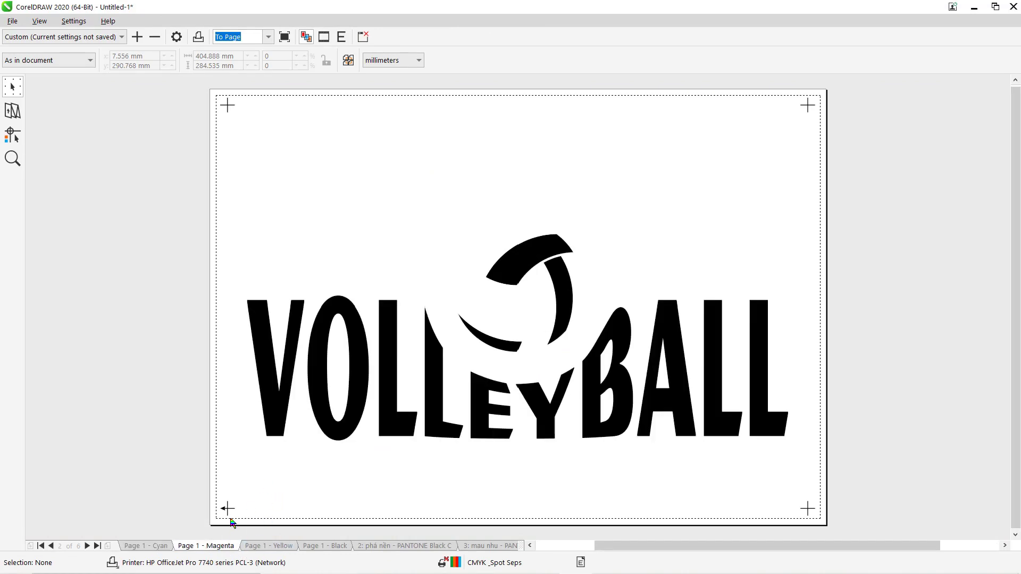
left_click(269, 547)
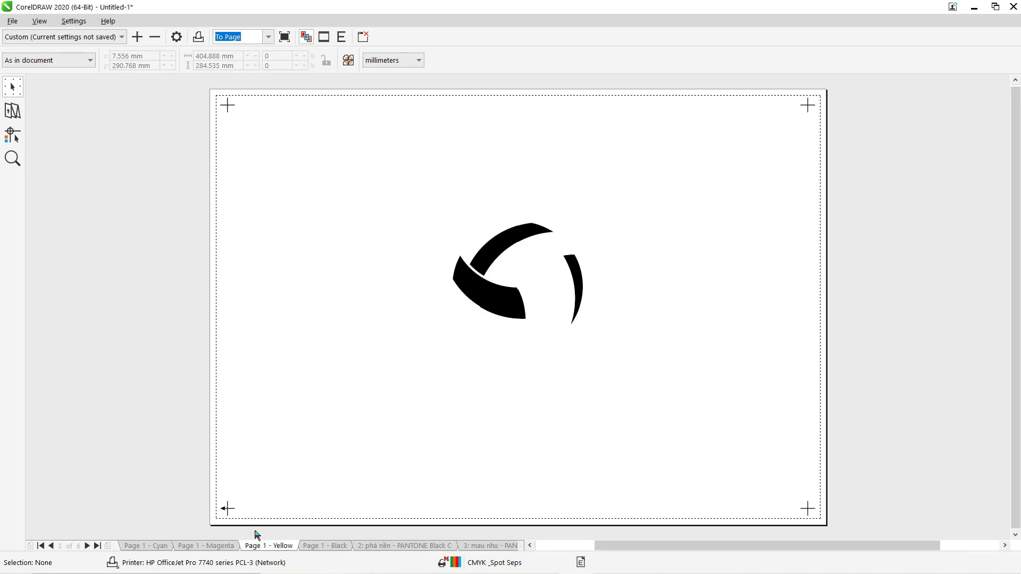
left_click(325, 546)
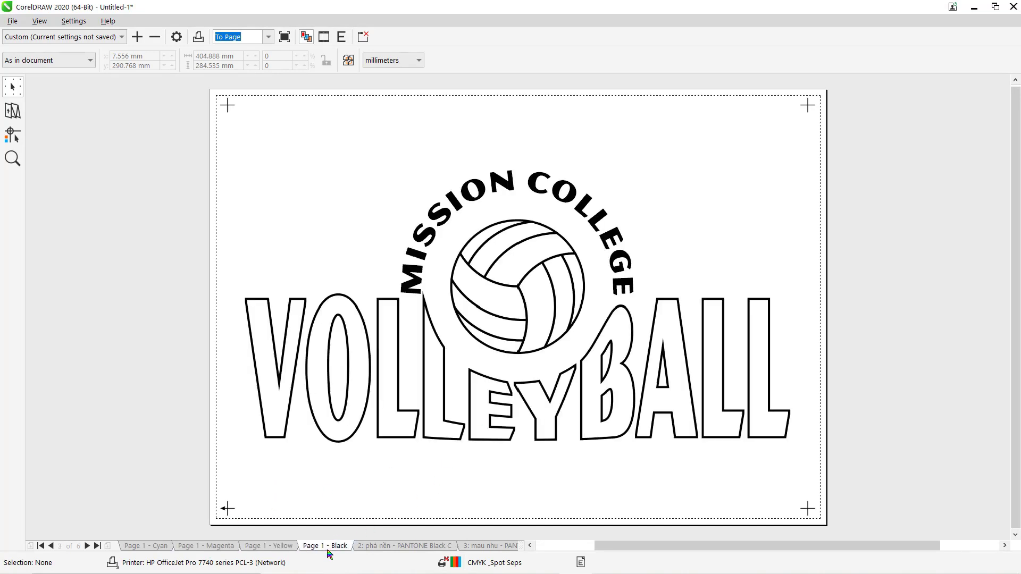
left_click(407, 548)
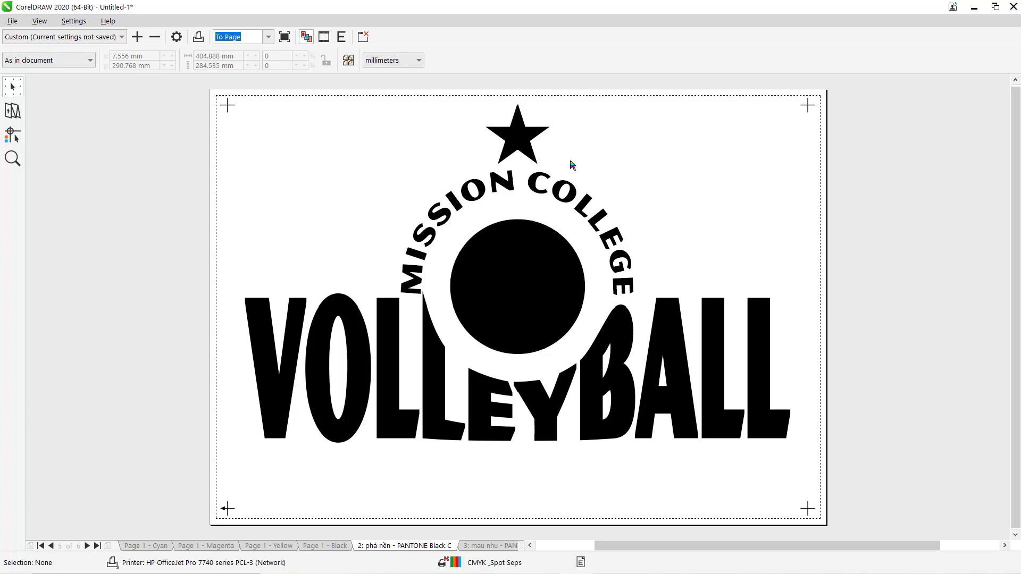
left_click(490, 548)
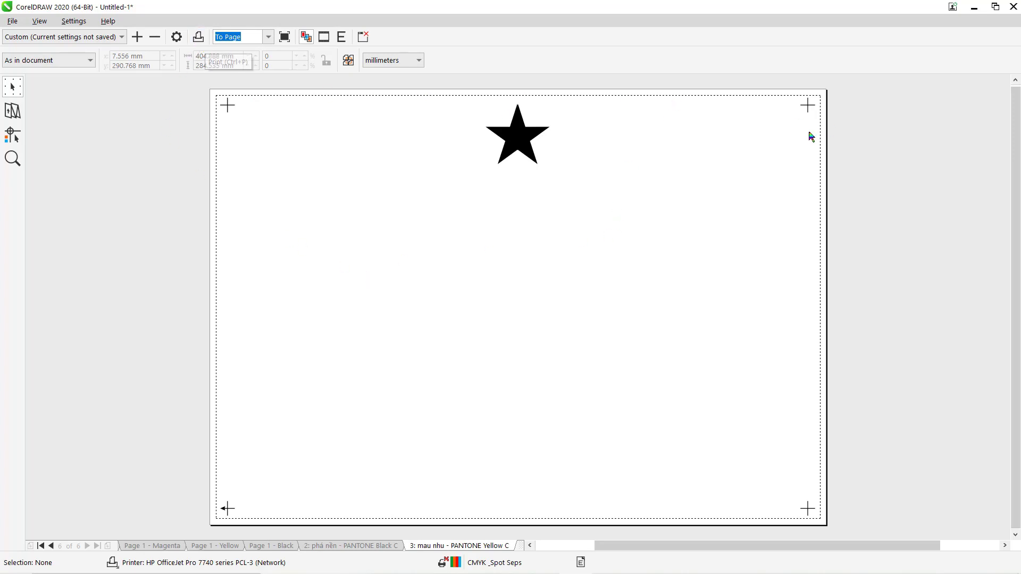
left_click(1013, 6)
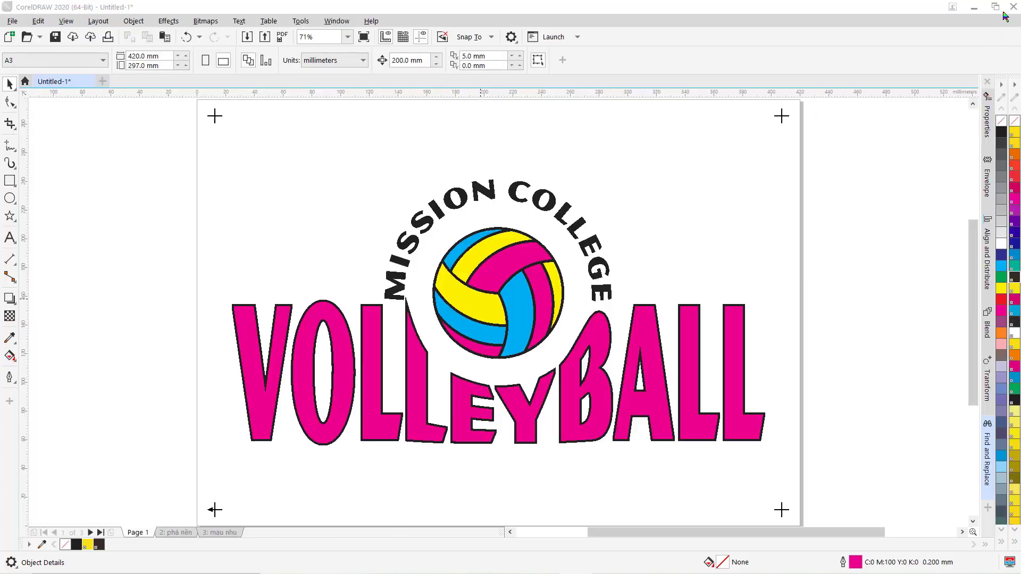
left_click(623, 445)
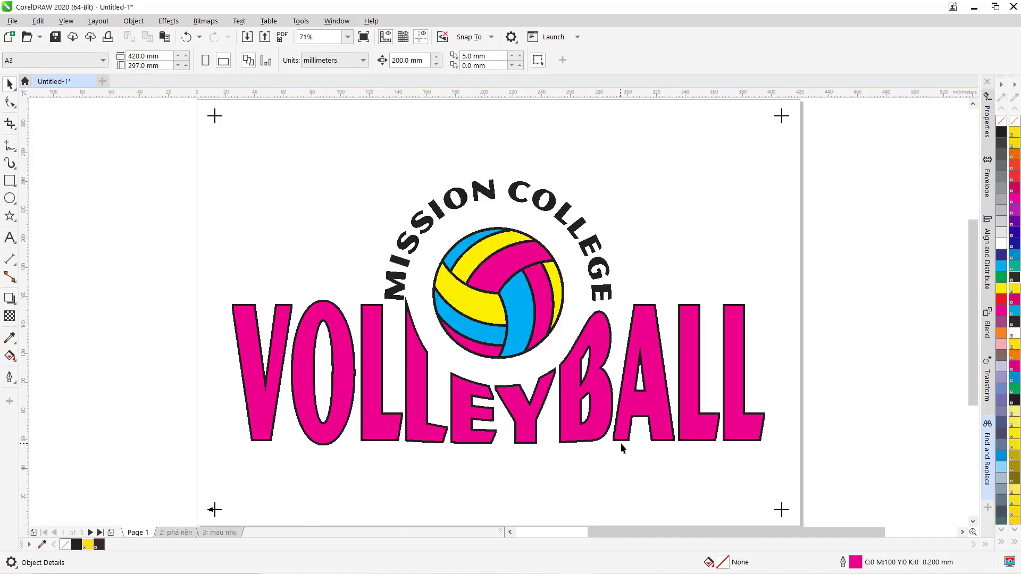